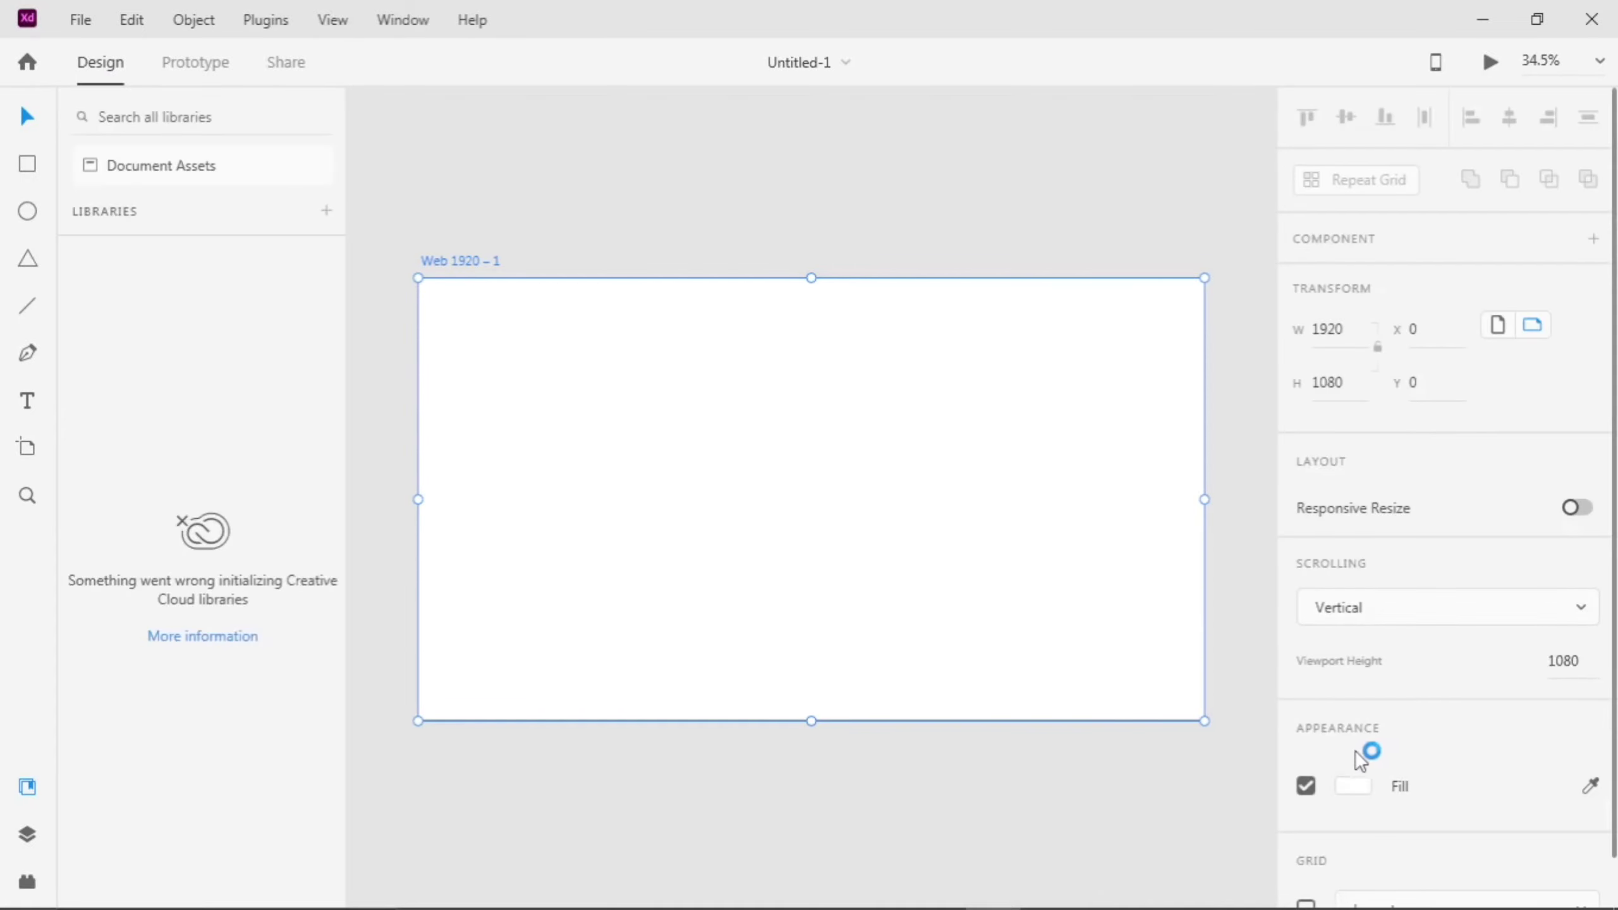
# - Set the artboard's fill colour to #121212
pyautogui.click(1354, 785)
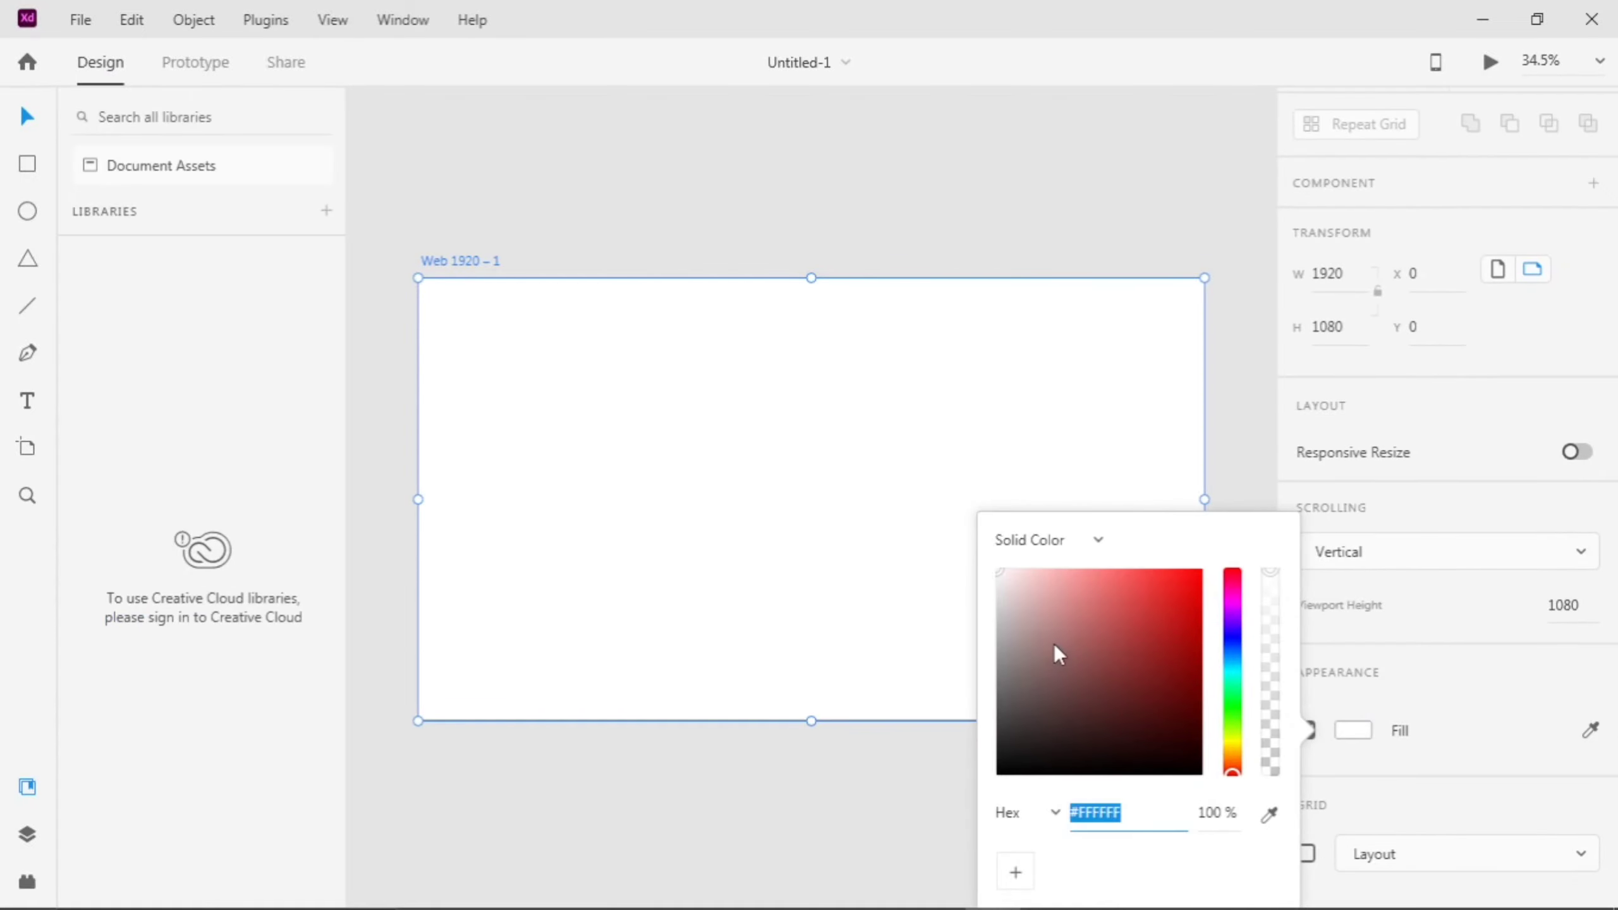
pyautogui.write('121212')
pyautogui.press('Return')
pyautogui.click(382, 296)
# - Draw a rectangle about 913 by 1450, rotate it to 19° and place it over the artboard's left side
pyautogui.click(27, 163)
pyautogui.moveTo(397, 206)
pyautogui.mouseDown()
pyautogui.moveTo(636, 751)
pyautogui.moveTo(770, 800)
pyautogui.mouseUp()
pyautogui.moveTo(772, 201); pyautogui.dragTo(862, 279)
pyautogui.press('v')
pyautogui.moveTo(584, 492); pyautogui.dragTo(458, 428)
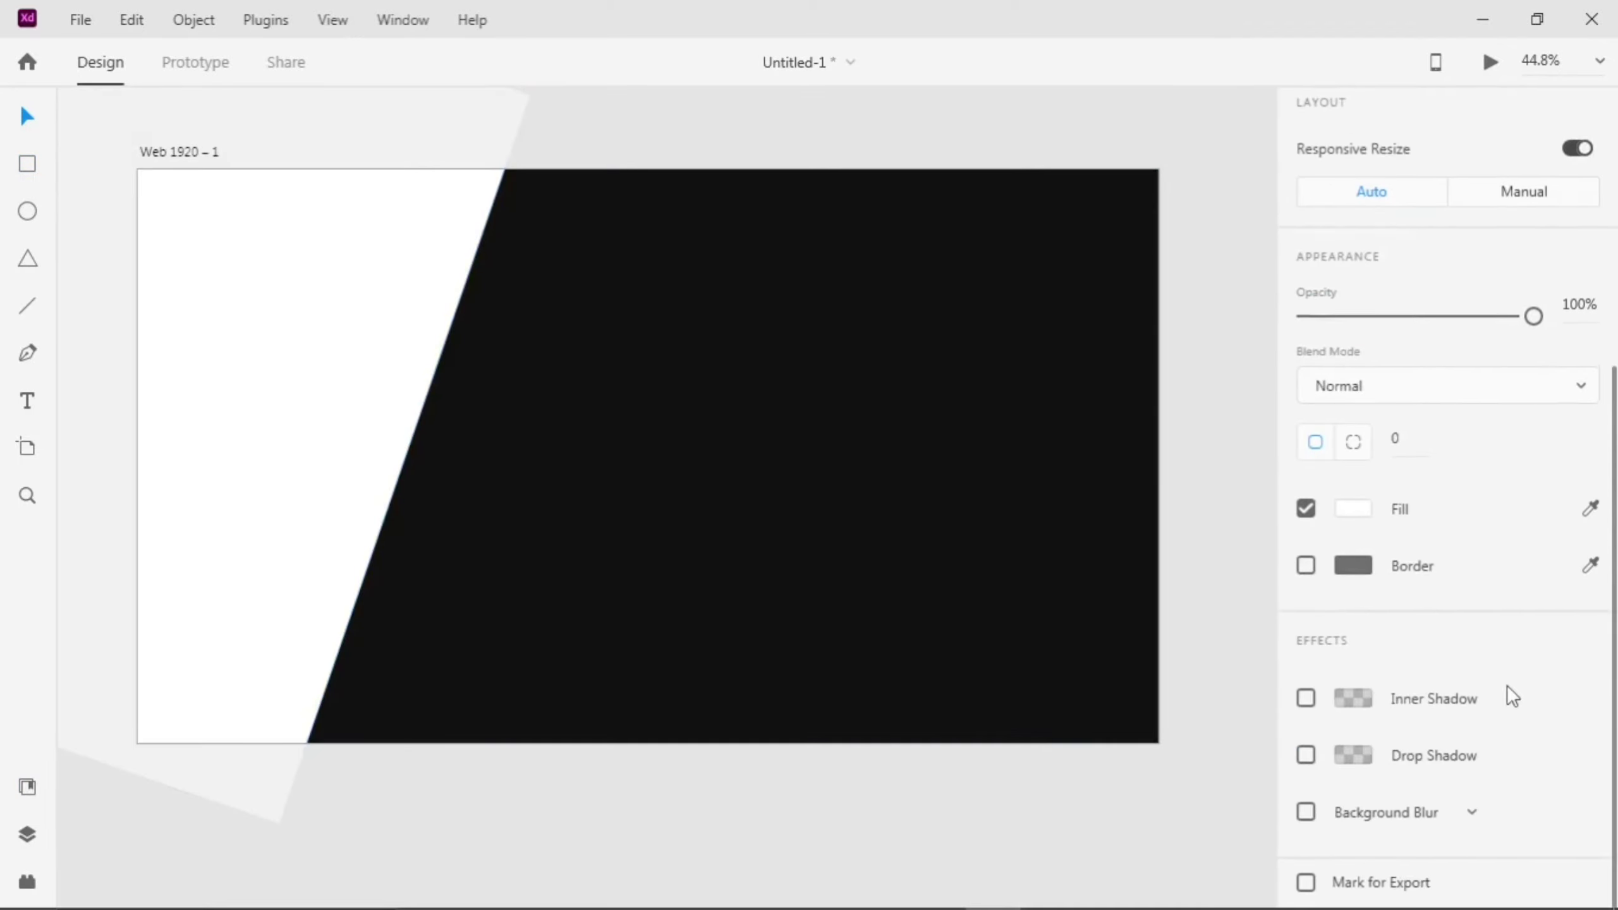
# - Fill the rotated rectangle with the red #C63837
pyautogui.click(1353, 507)
pyautogui.write('#C63837')
pyautogui.press('Return')
pyautogui.click(573, 460)
pyautogui.click(250, 259)
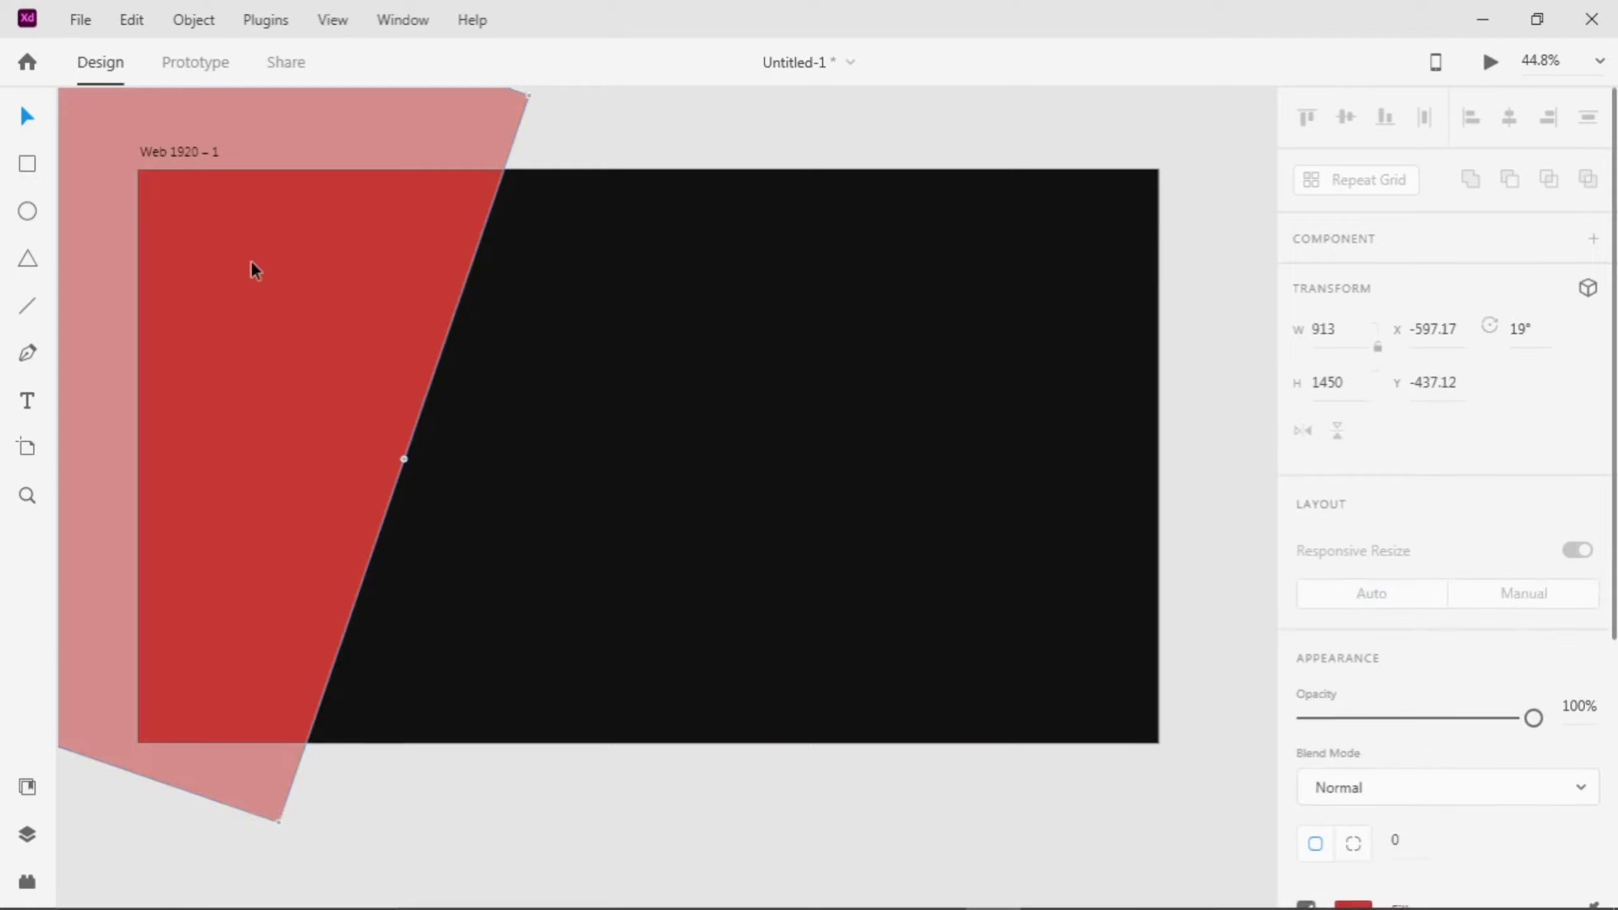
# - Draw a triangle, rotate it to about -169° and fit it over the artboard's upper-left corner
pyautogui.click(28, 258)
pyautogui.moveTo(138, 170)
pyautogui.mouseDown()
pyautogui.moveTo(257, 386)
pyautogui.moveTo(289, 344)
pyautogui.moveTo(159, 169)
pyautogui.moveTo(168, 155)
pyautogui.mouseUp()
pyautogui.moveTo(191, 242); pyautogui.dragTo(162, 224)
pyautogui.moveTo(137, 365); pyautogui.dragTo(132, 400)
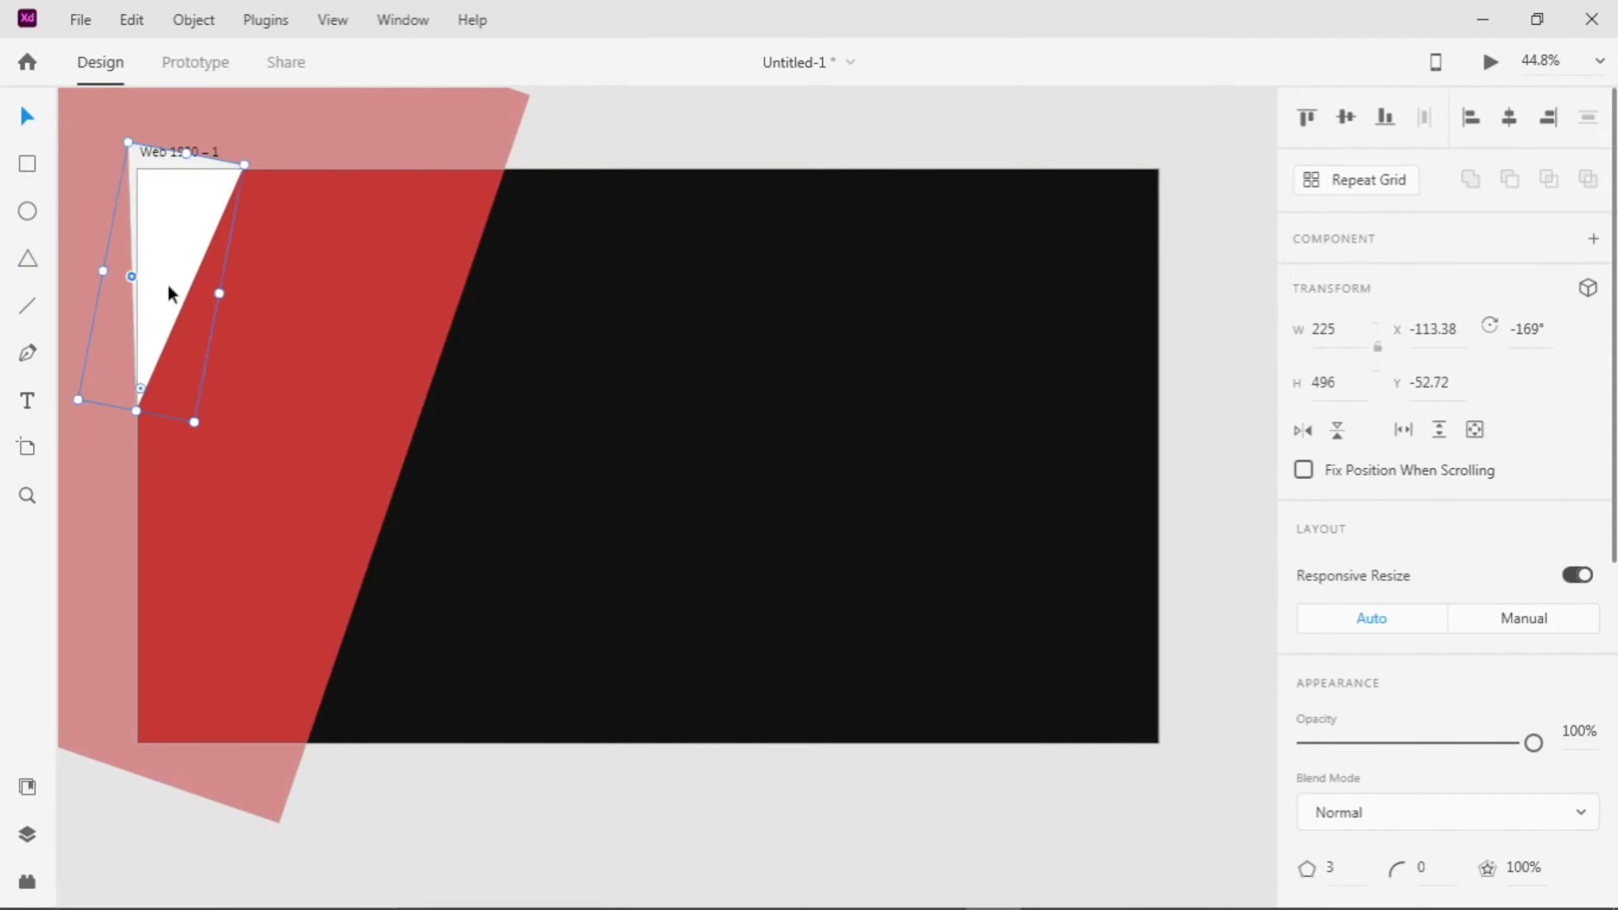
pyautogui.moveTo(250, 172); pyautogui.dragTo(262, 167)
# - Remove the triangle's border and fill it with the red sampled from the slanted rectangle
pyautogui.scroll(-5, 1494, 551)
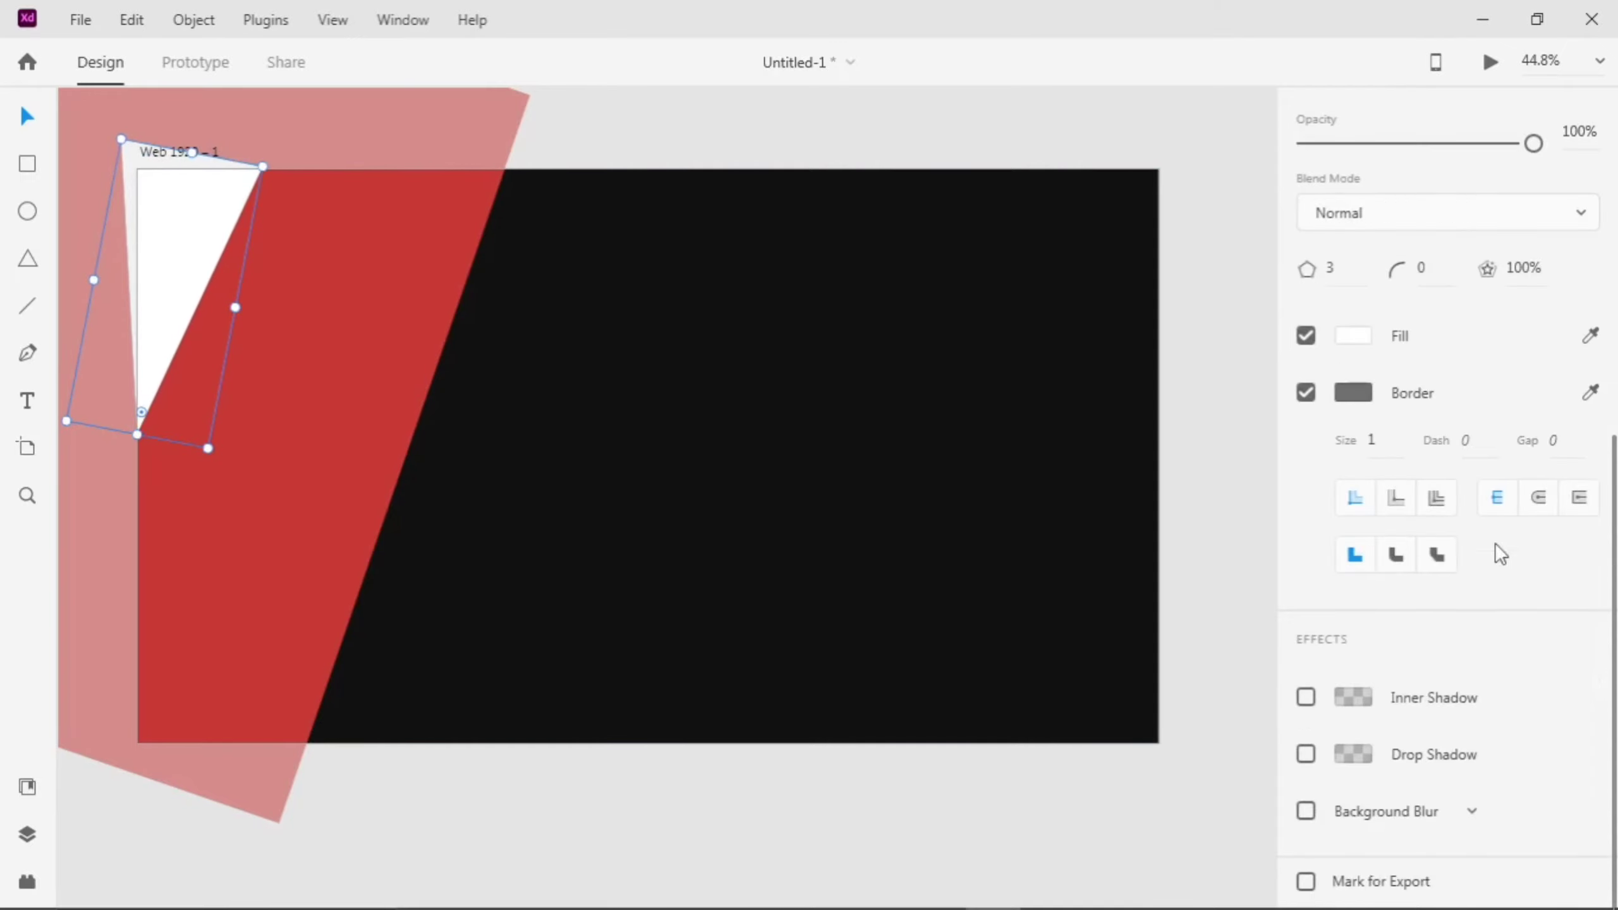
pyautogui.click(1306, 390)
pyautogui.click(1590, 509)
pyautogui.click(383, 383)
# - Add a drop shadow to the triangle with a Y offset of 40 and a blur of 27, and adjust the shadow colour's opacity
pyautogui.click(1305, 754)
pyautogui.click(1488, 797)
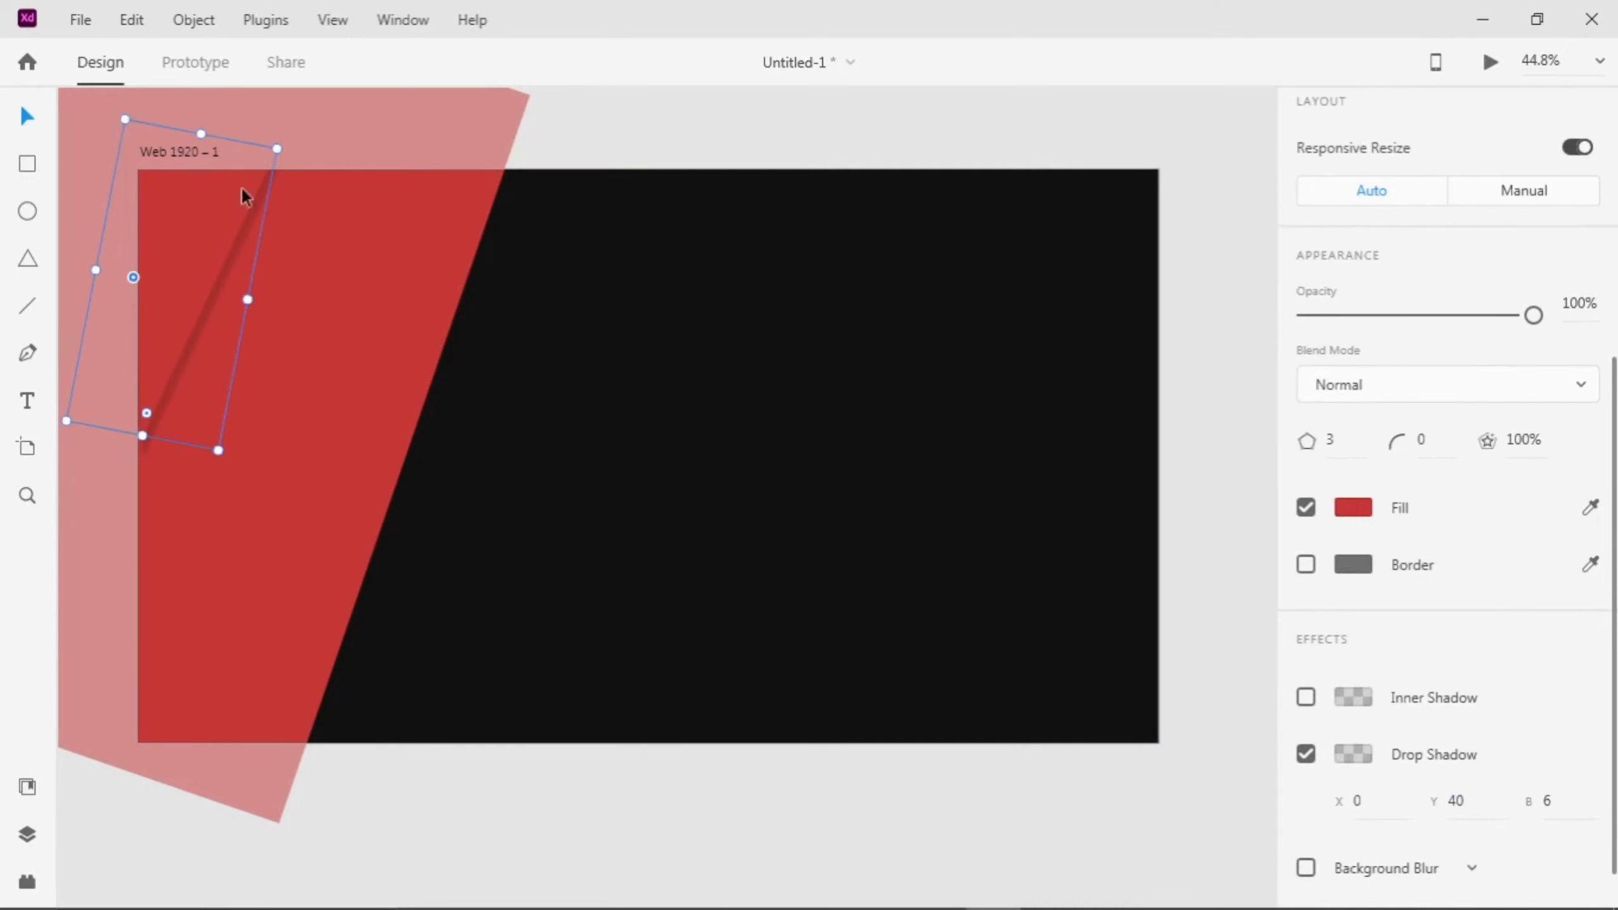
pyautogui.scroll(-1, 1529, 637)
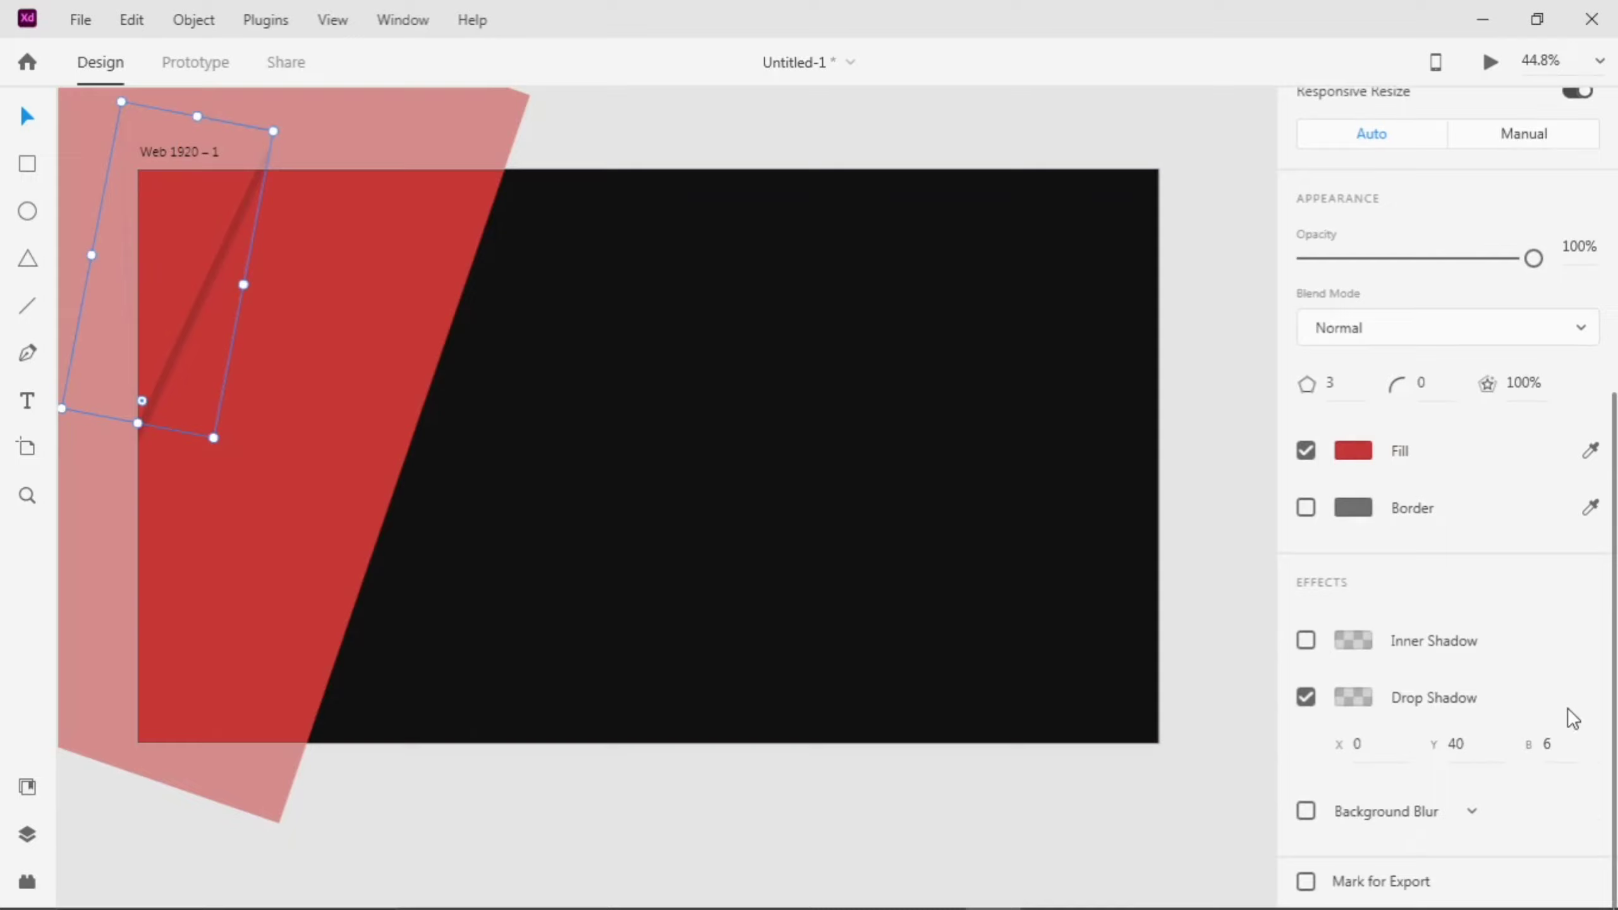
pyautogui.click(1554, 742)
pyautogui.write('27')
pyautogui.click(1353, 696)
pyautogui.moveTo(1270, 709); pyautogui.dragTo(1271, 691)
pyautogui.click(113, 380)
pyautogui.scroll(4, 113, 379)
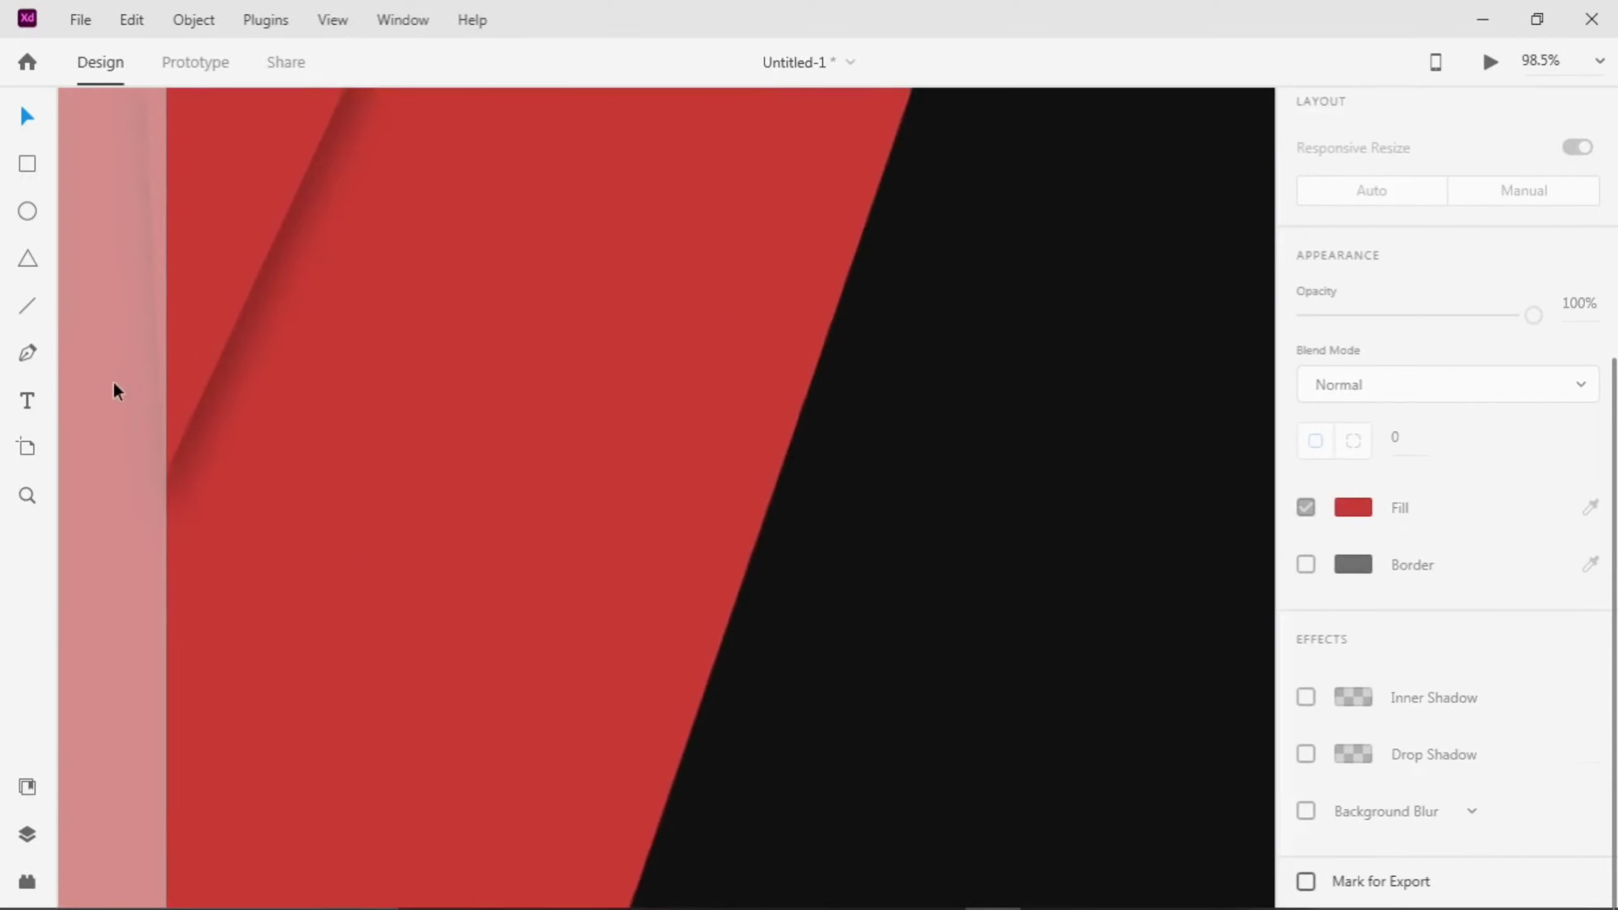
pyautogui.scroll(-4, 351, 480)
pyautogui.click(359, 182)
pyautogui.scroll(2, 359, 182)
pyautogui.scroll(-2, 359, 183)
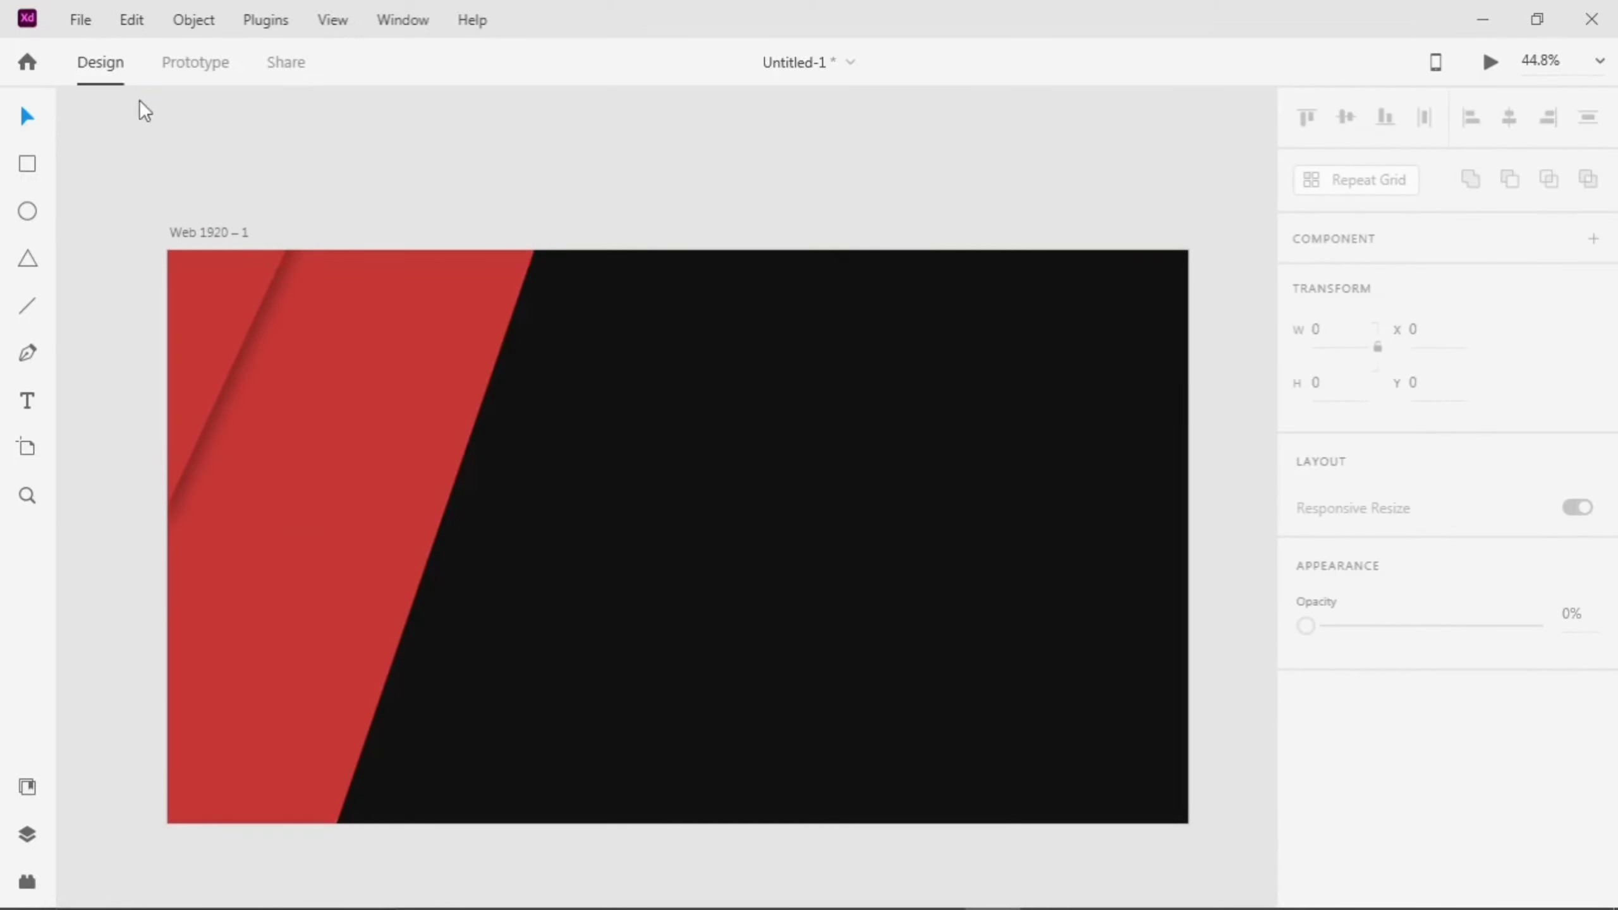
# - Import the white Jordan logo and place it in the artboard's upper-left corner
pyautogui.hotkey('ctrl', 'shift', 'i')
pyautogui.click(491, 235)
pyautogui.click(595, 527)
pyautogui.moveTo(788, 612); pyautogui.dragTo(235, 290)
pyautogui.scroll(4, 236, 290)
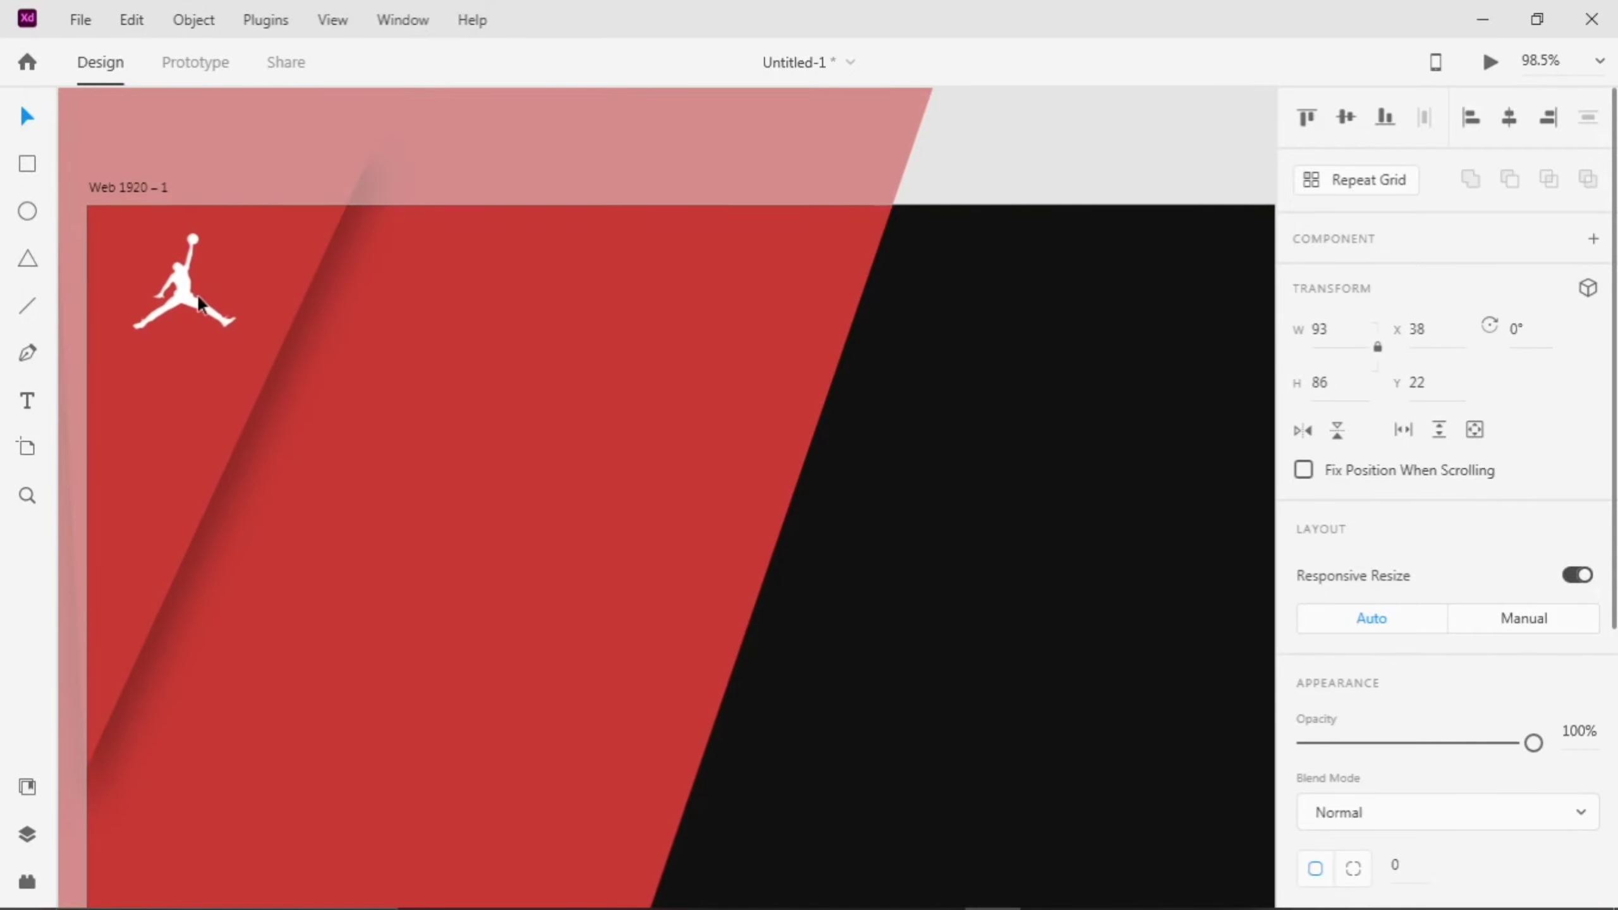
# - Give the Jordan logo a drop shadow with an X offset of 4 and a Y offset of 7
pyautogui.scroll(-6, 1316, 759)
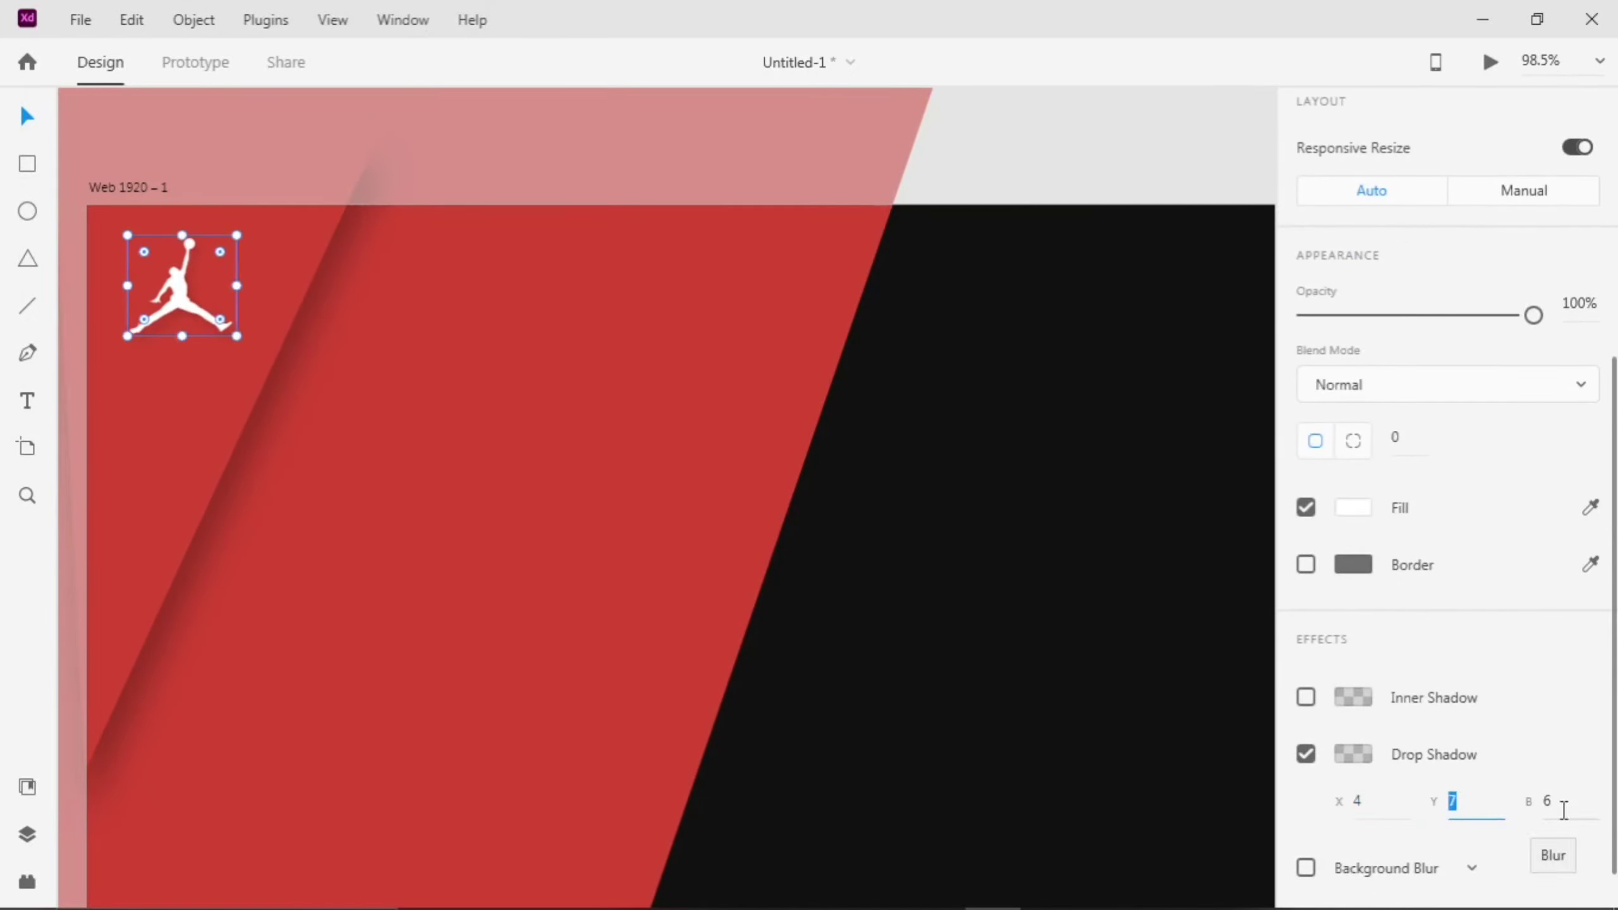
pyautogui.click(1353, 754)
pyautogui.click(940, 680)
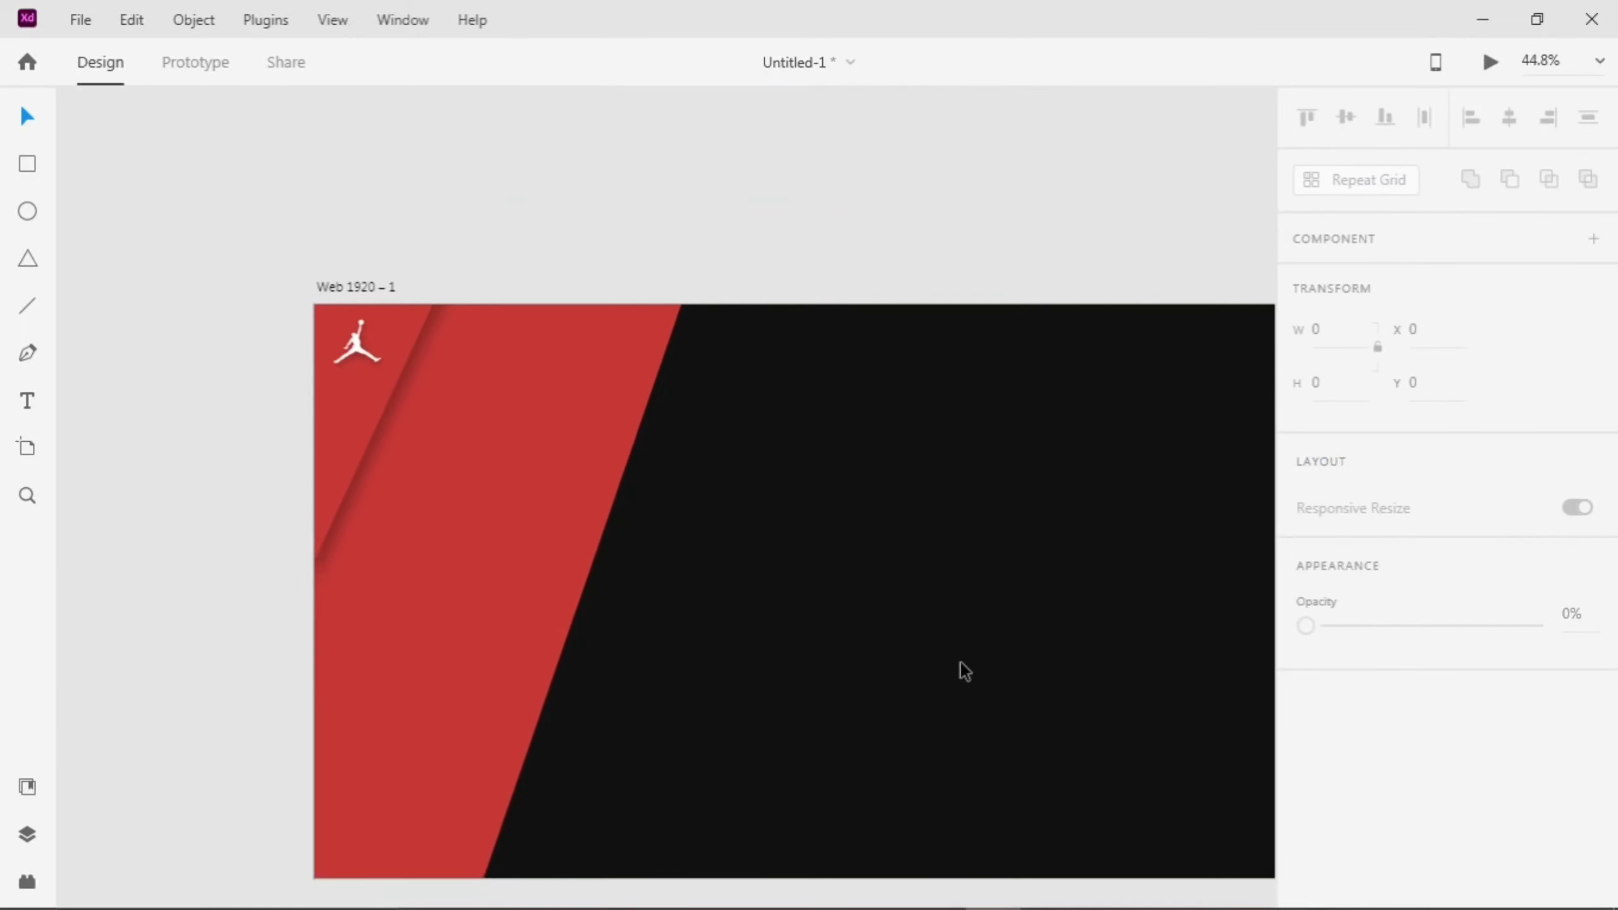
# - Import the sneaker image and move it onto the artboard over the red shape
pyautogui.click(80, 19)
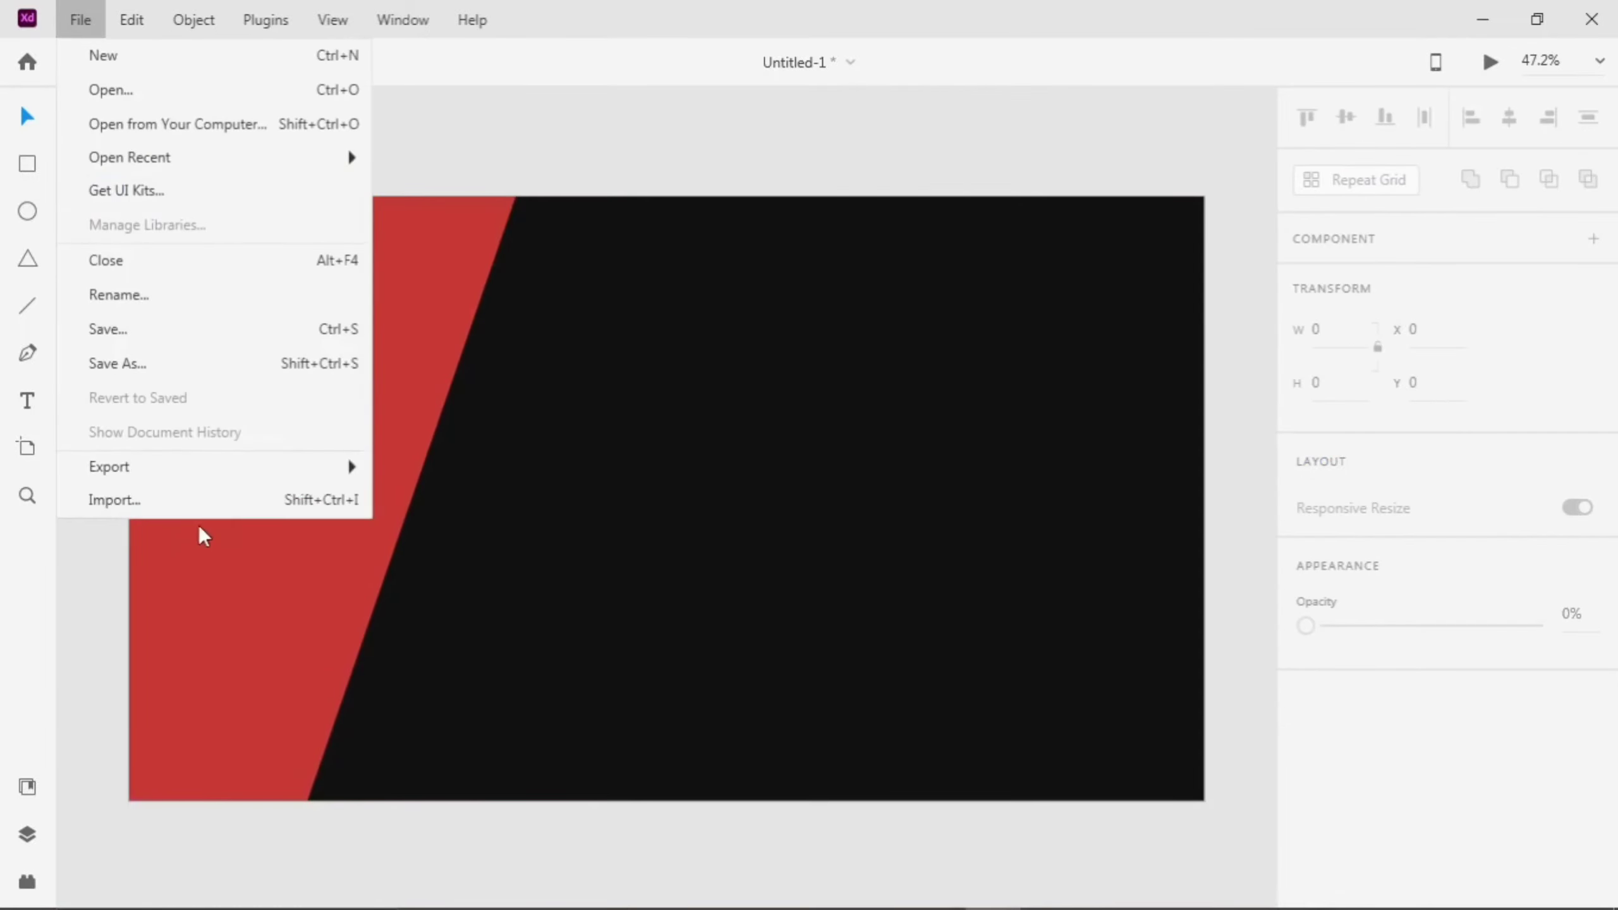
pyautogui.click(191, 500)
pyautogui.click(712, 224)
pyautogui.click(592, 527)
pyautogui.moveTo(779, 584); pyautogui.dragTo(752, 445)
pyautogui.moveTo(655, 443)
pyautogui.mouseDown()
pyautogui.moveTo(657, 602)
pyautogui.moveTo(673, 509)
pyautogui.moveTo(625, 441)
pyautogui.mouseUp()
# - Resize the sneaker to about 387 by 615, rotate it to -23° and position it across the red shape's slanted edge
pyautogui.scroll(4, 657, 602)
pyautogui.moveTo(573, 383); pyautogui.dragTo(586, 445)
pyautogui.moveTo(412, 508); pyautogui.dragTo(493, 540)
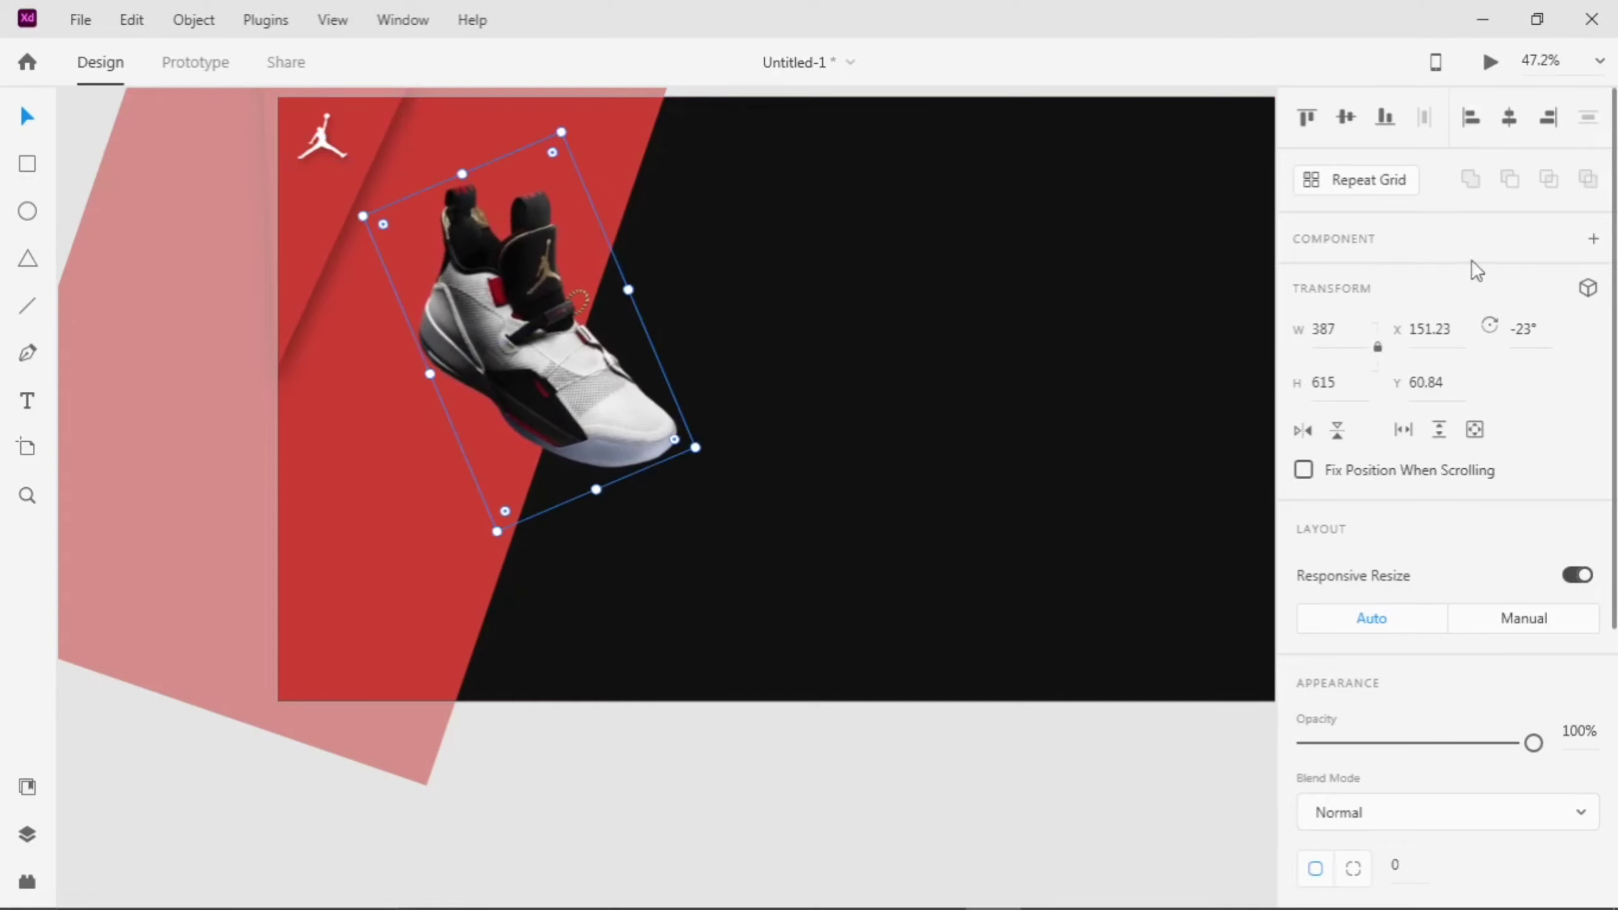
pyautogui.click(867, 411)
pyautogui.scroll(1, 867, 412)
pyautogui.moveTo(549, 390); pyautogui.dragTo(507, 433)
# - Draw a borderless search bar rectangle beside the logo with a corner radius of 29
pyautogui.click(27, 163)
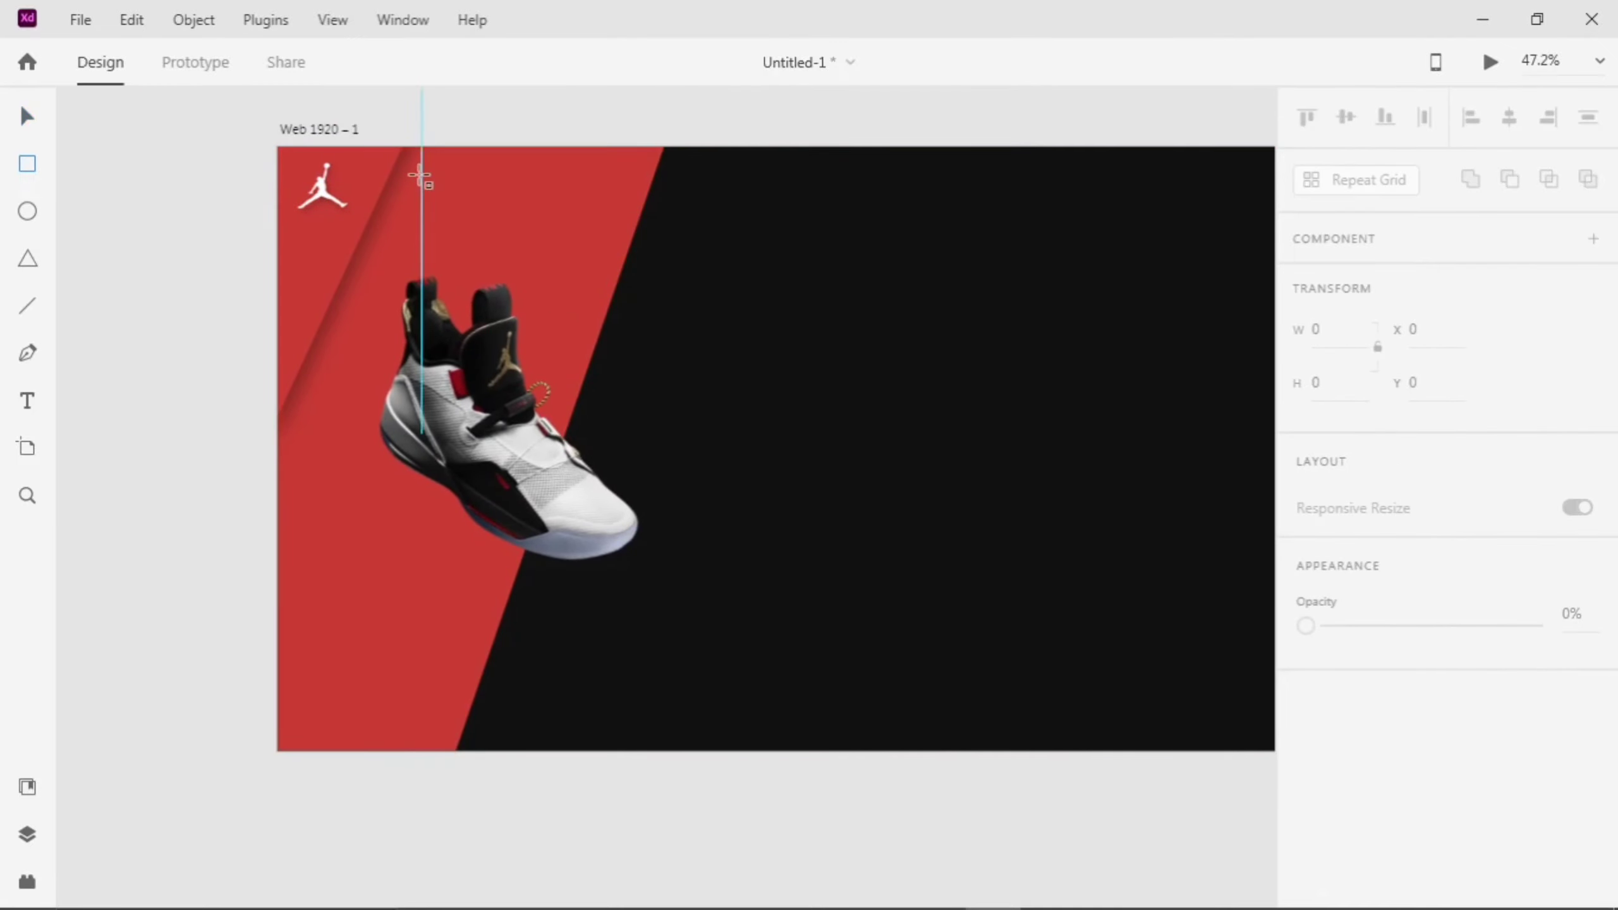
pyautogui.moveTo(421, 171); pyautogui.dragTo(599, 206)
pyautogui.scroll(-5, 1446, 446)
pyautogui.scroll(2, 387, 212)
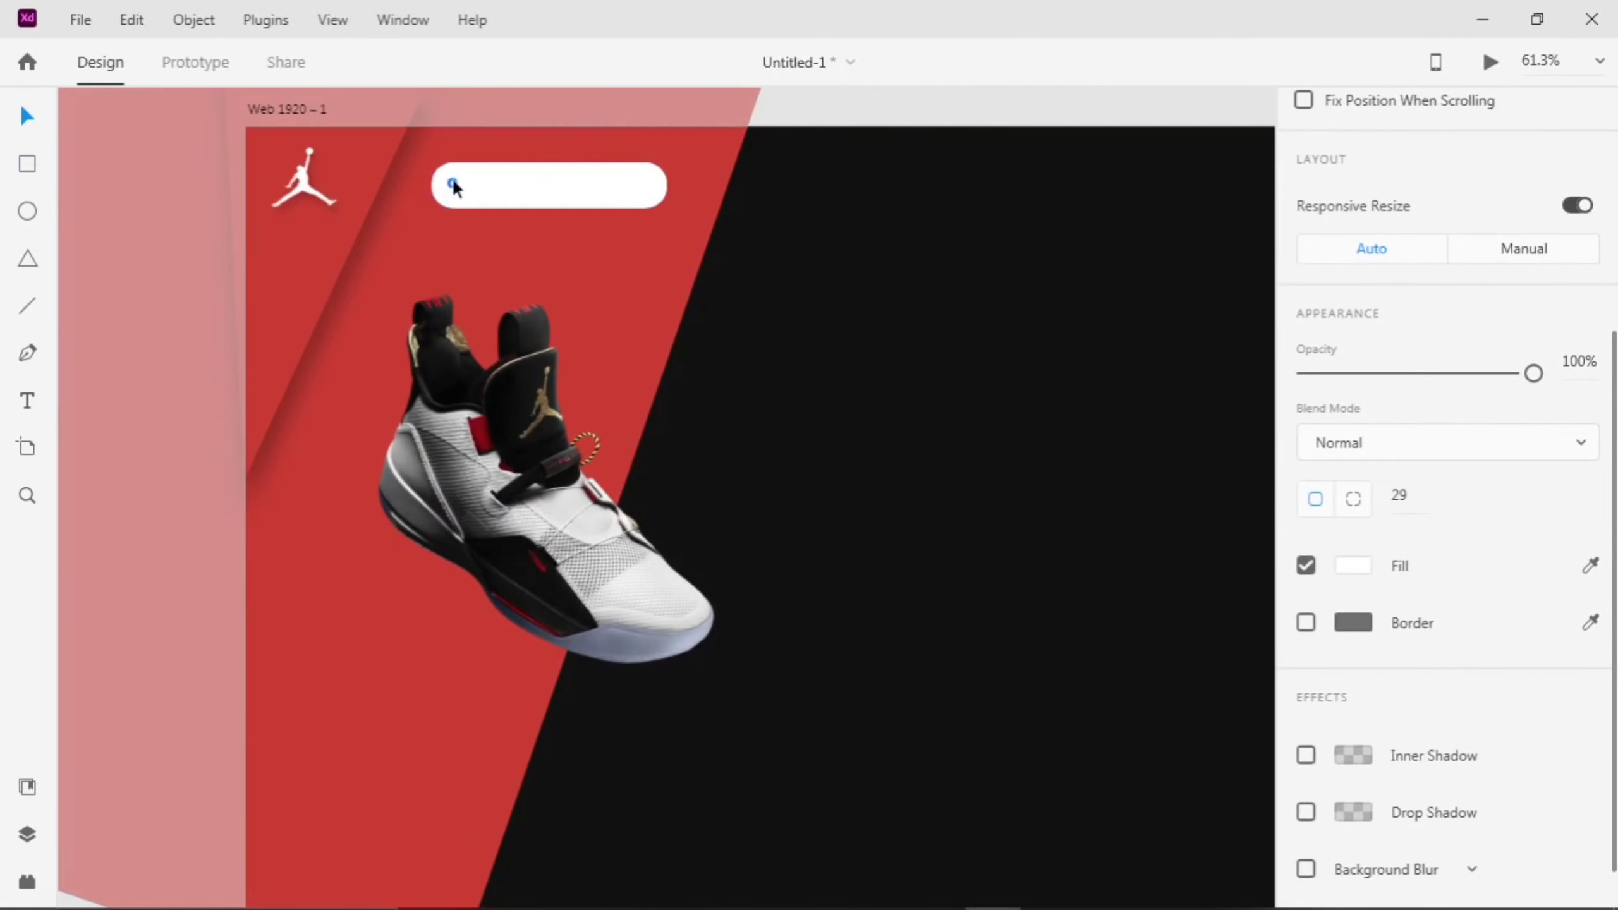
# - Fill the search bar with near-black and give it a drop shadow with an X offset of 6
pyautogui.scroll(3, 453, 185)
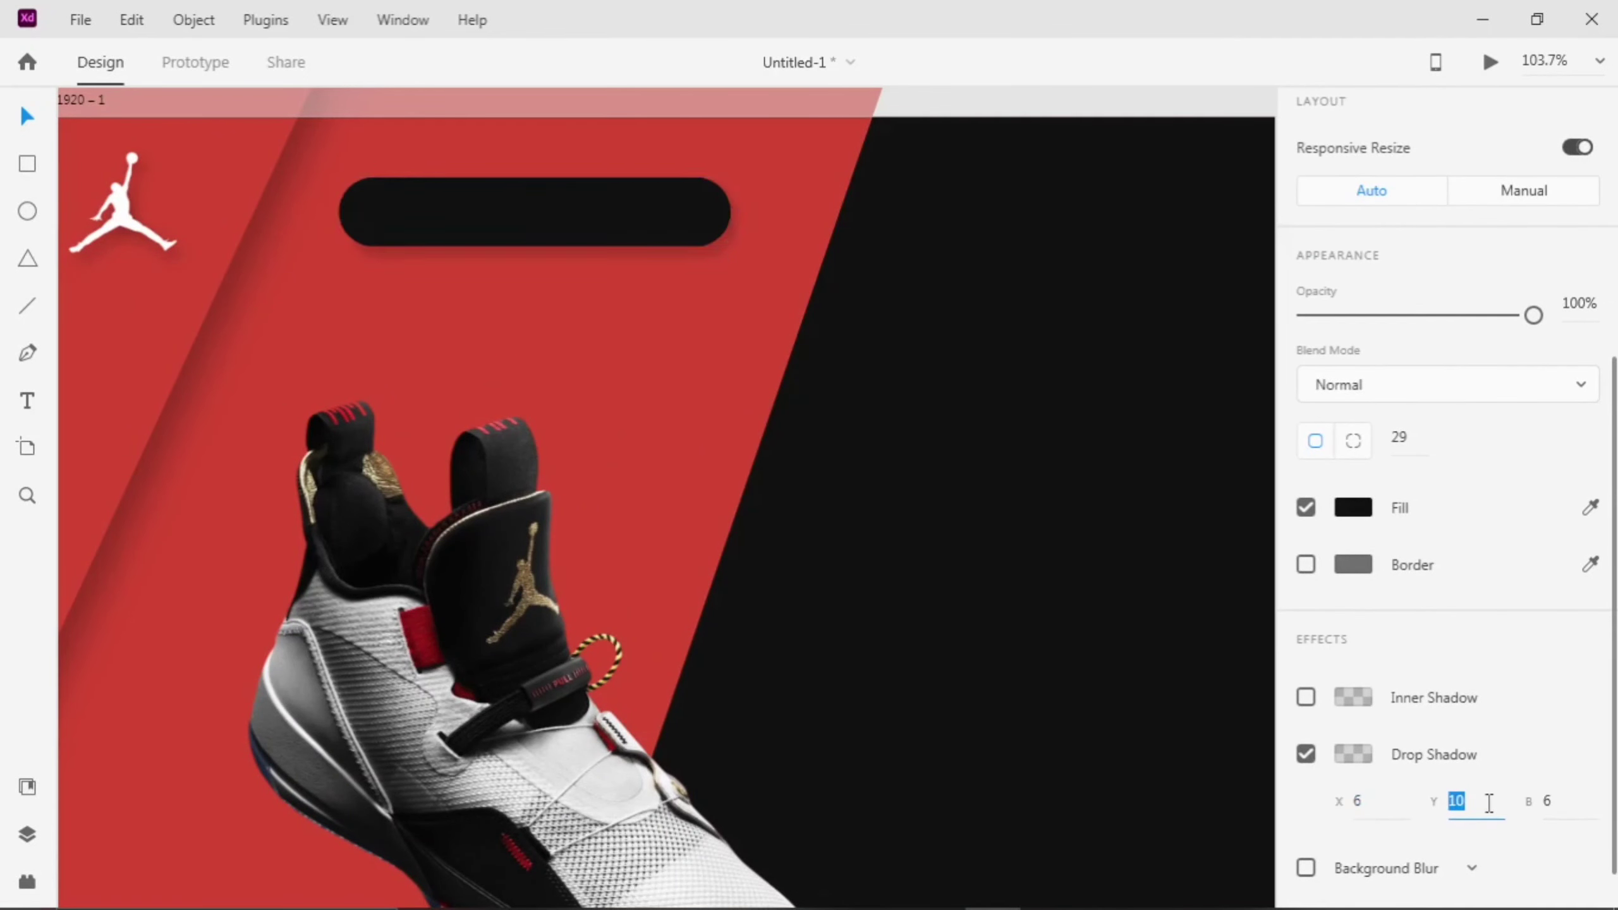
pyautogui.click(1354, 754)
pyautogui.click(1482, 801)
pyautogui.press('Down')
pyautogui.press('Down')
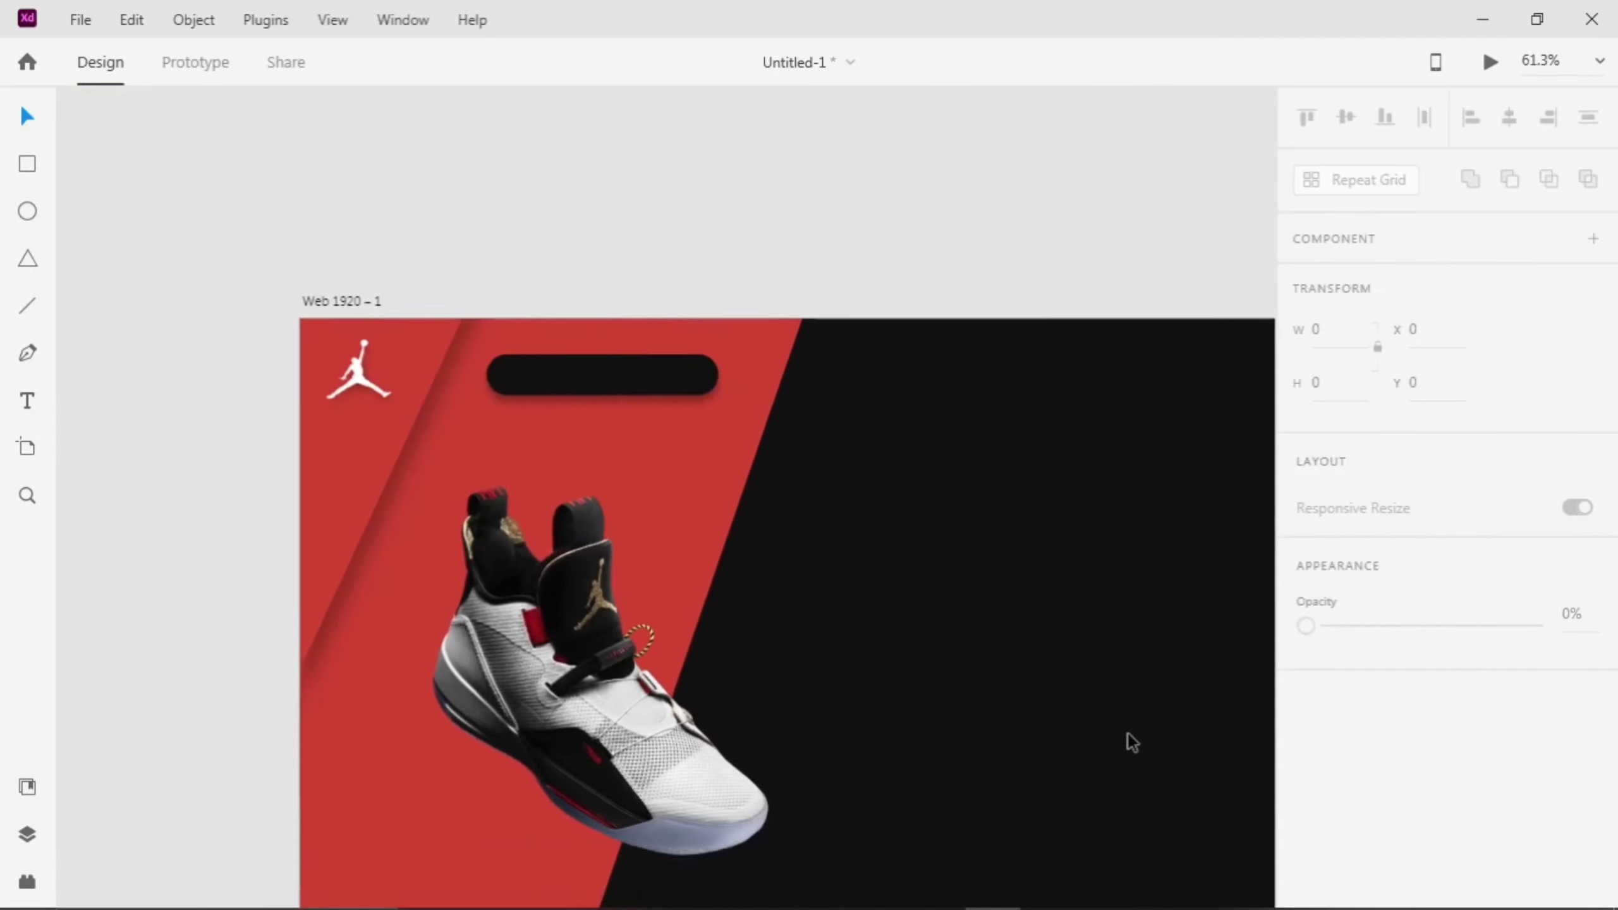
pyautogui.hotkey('ctrl', '0')
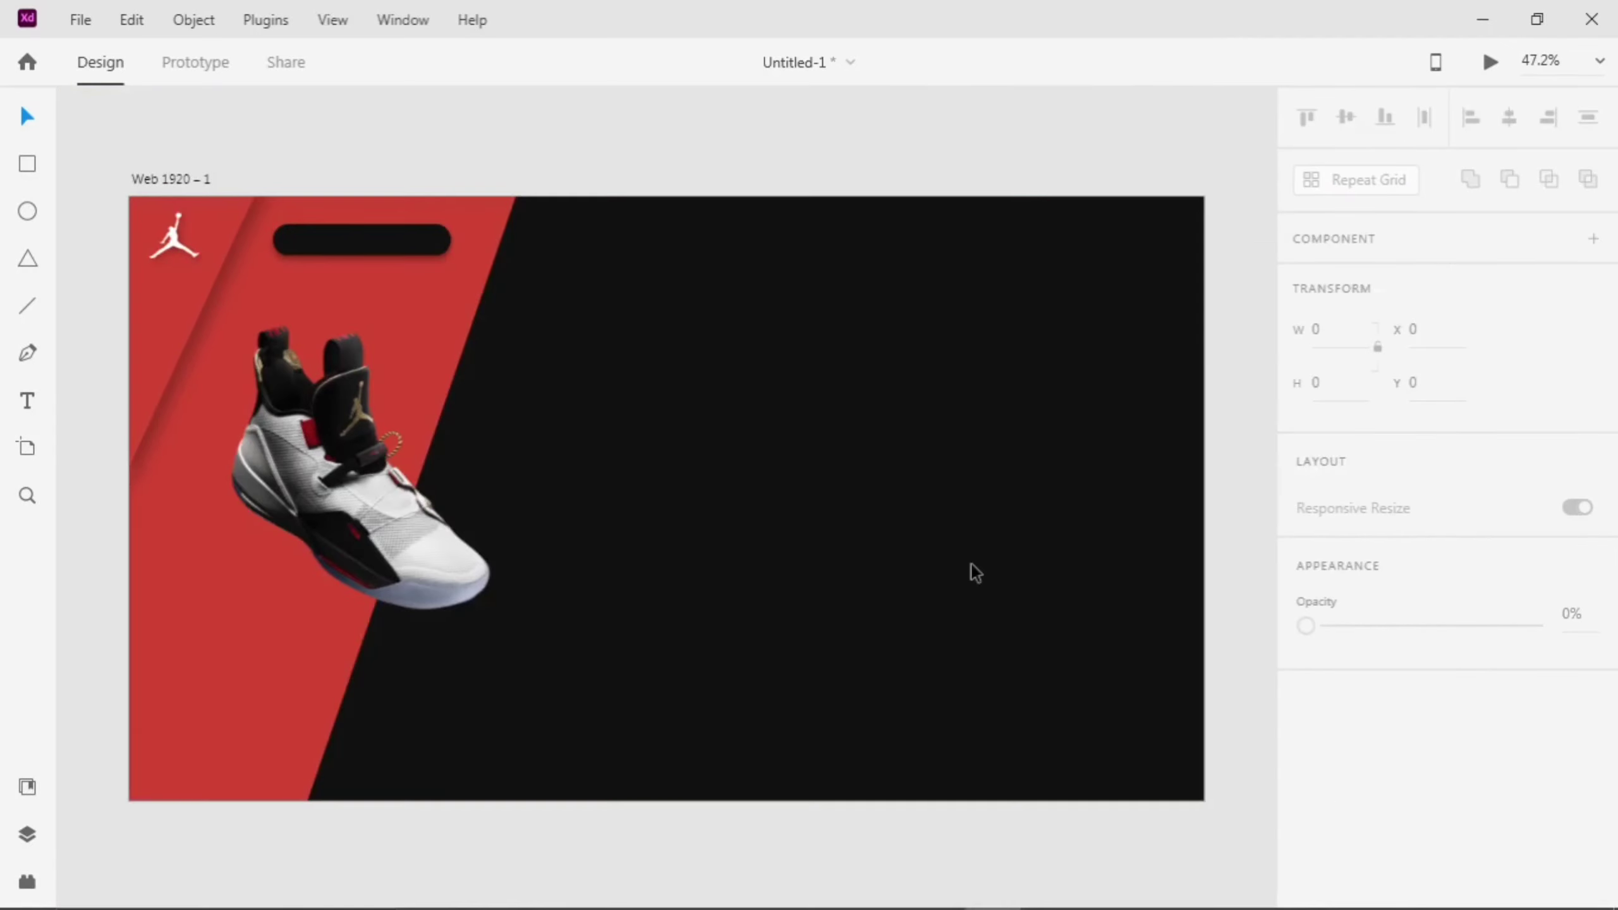
# - Lock the search bar and add the text "Search fire" inside it
pyautogui.scroll(4, 256, 235)
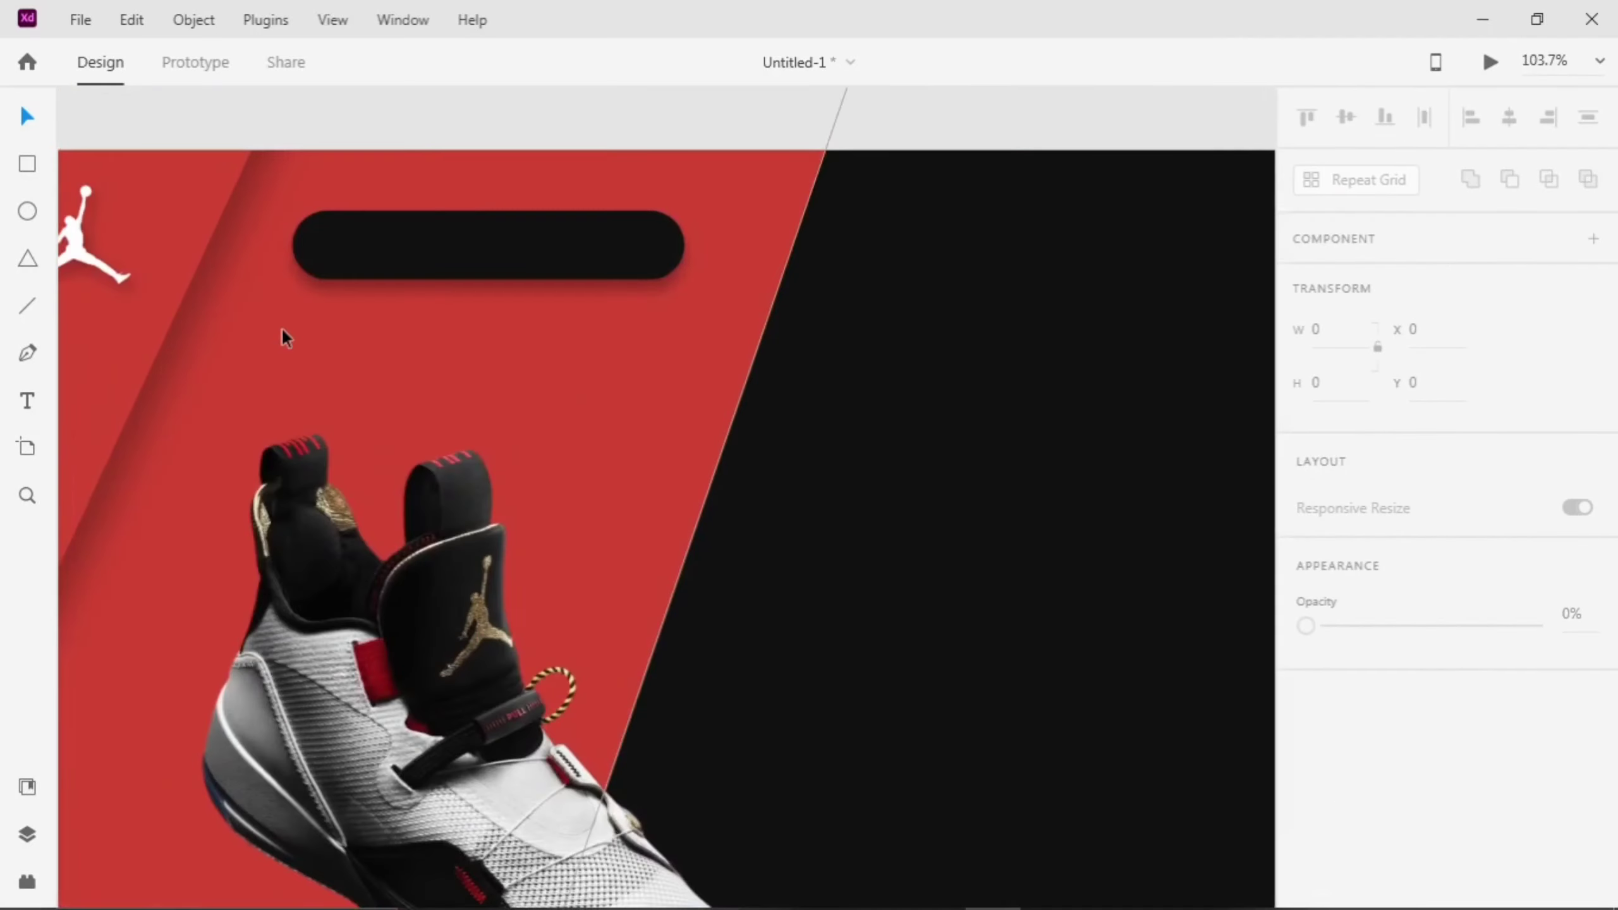
pyautogui.click(471, 273)
pyautogui.hotkey('ctrl', 'l')
pyautogui.click(19, 401)
pyautogui.moveTo(341, 235); pyautogui.dragTo(632, 255)
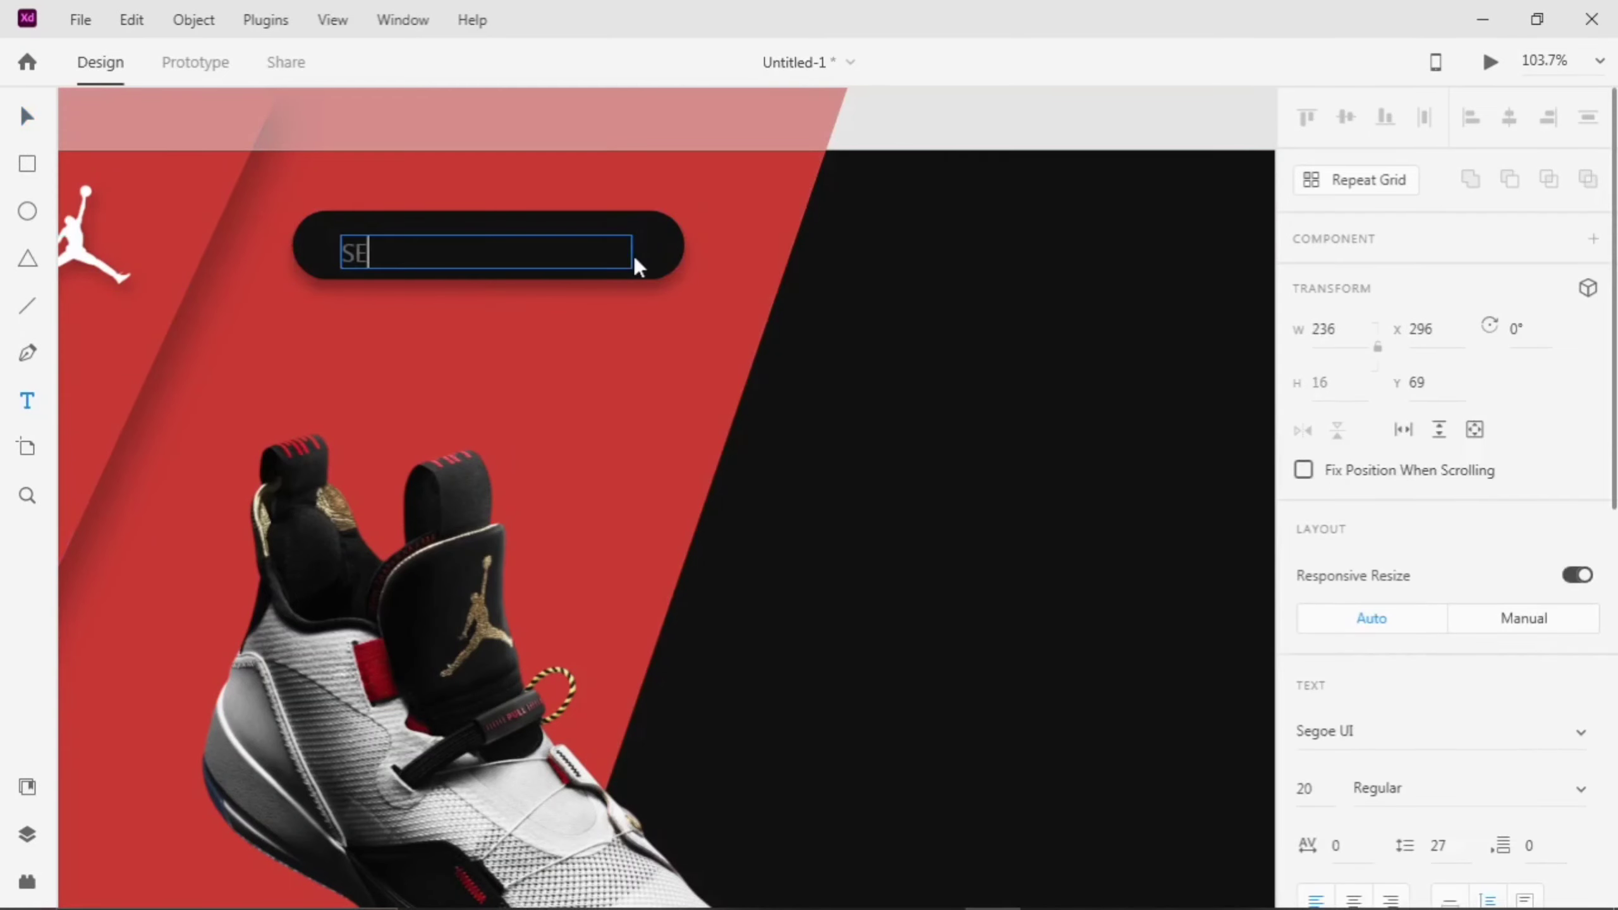
pyautogui.write('Search fire')
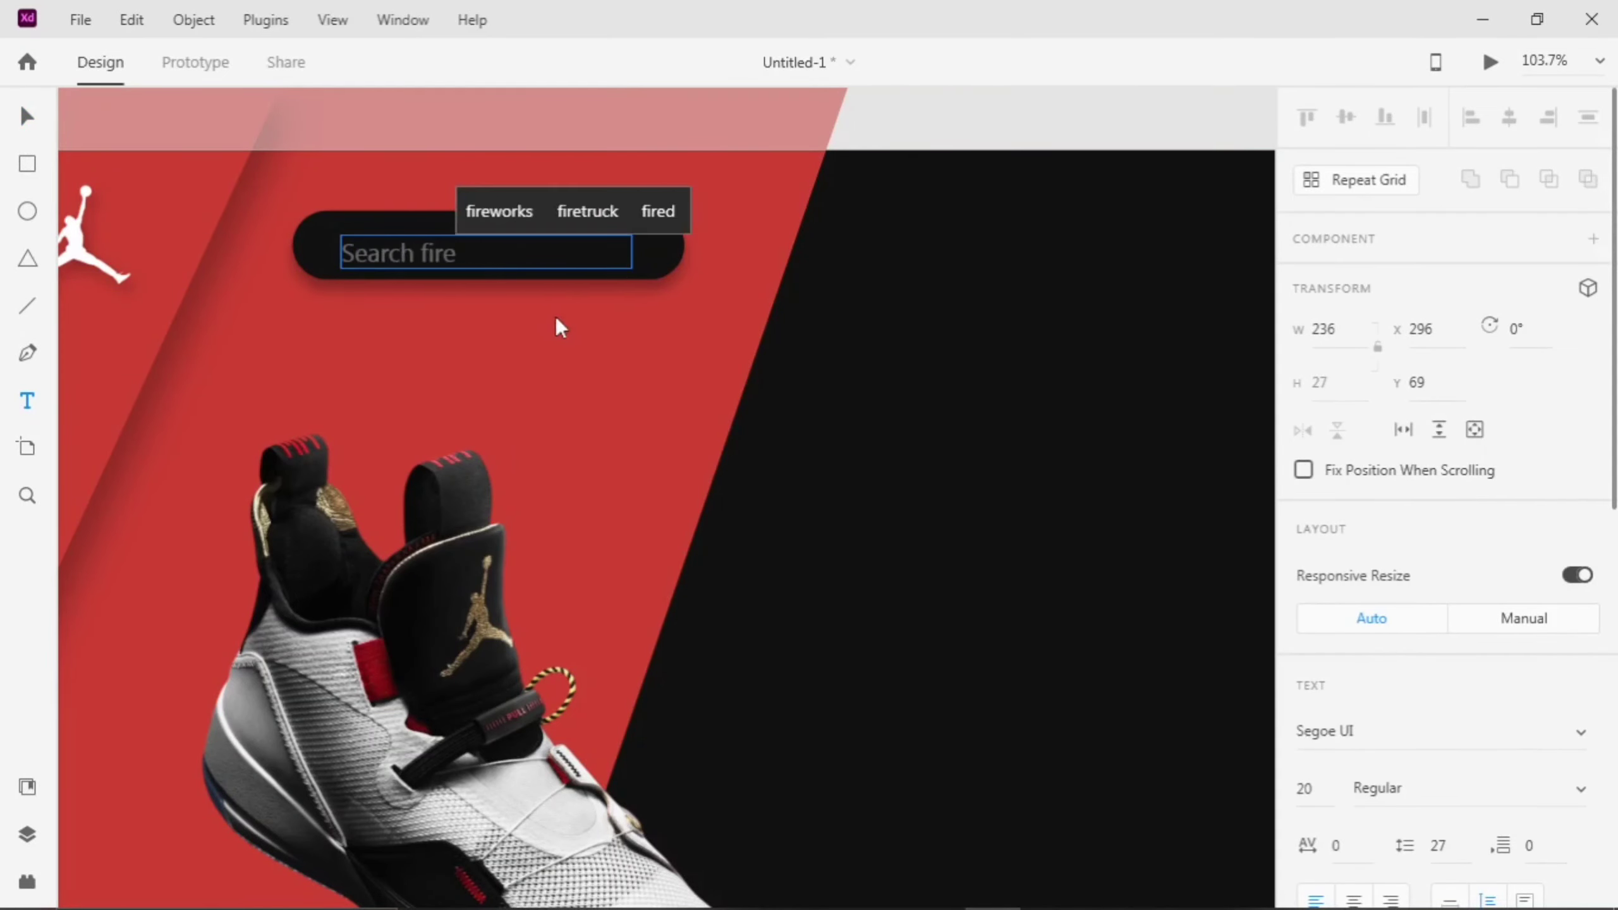
pyautogui.press('Escape')
# - Set the "Search fire" text size to 19 and centre the text within the search bar
pyautogui.scroll(3, 554, 316)
pyautogui.scroll(-5, 1326, 304)
pyautogui.click(1315, 297)
pyautogui.press('Down')
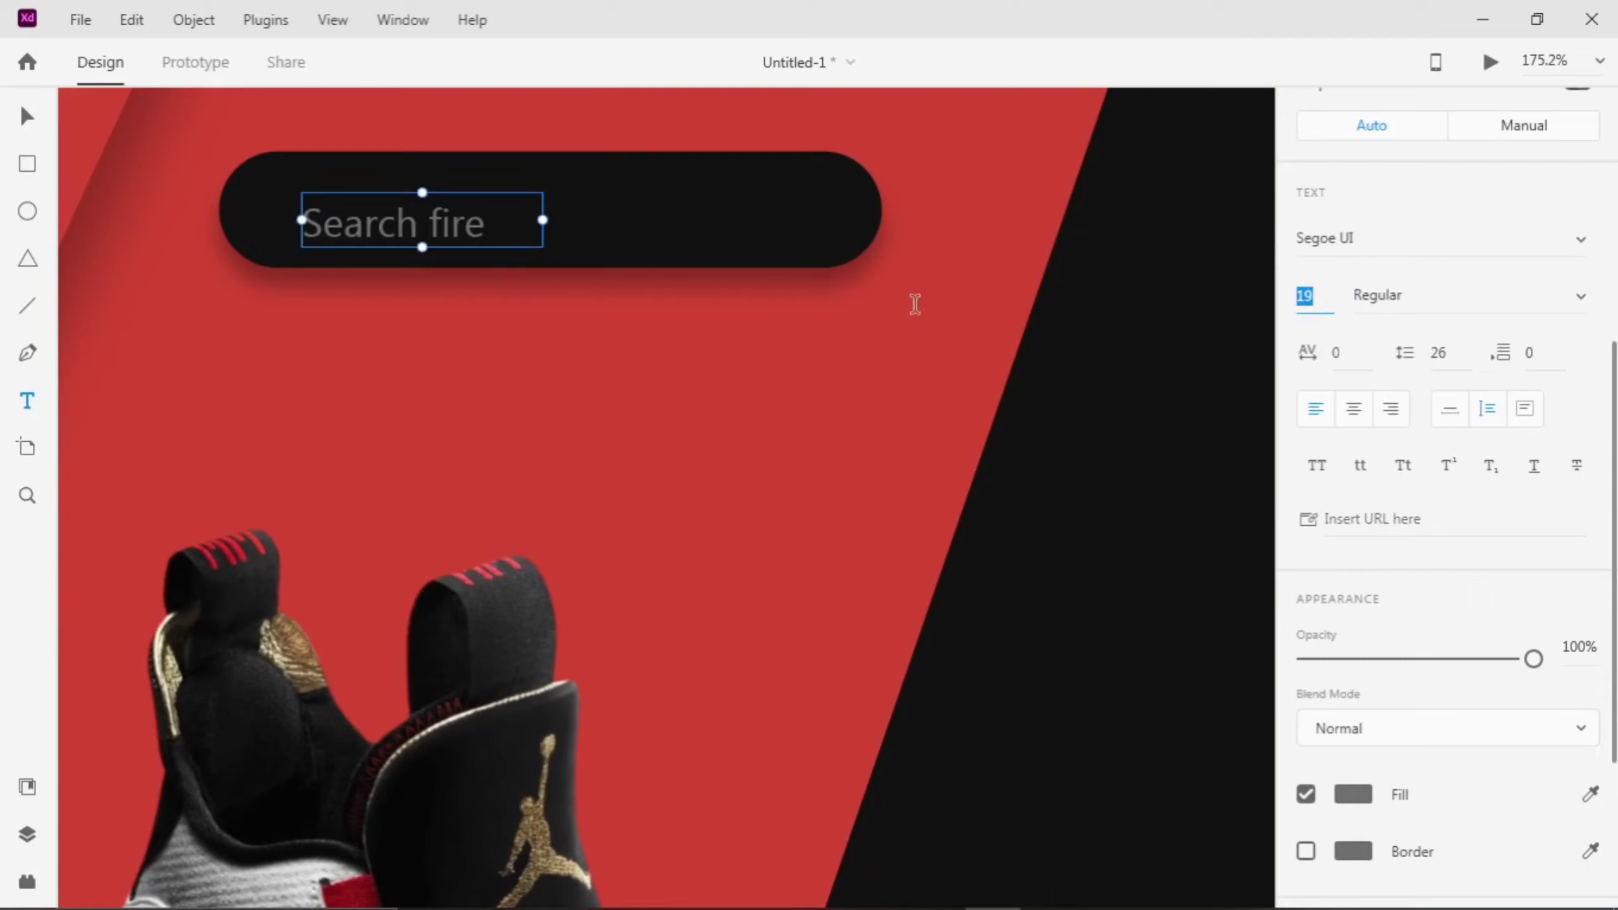
pyautogui.press('v')
pyautogui.click(595, 223)
pyautogui.keyDown('shift'); pyautogui.click(414, 222); pyautogui.keyUp('shift')
pyautogui.scroll(5, 1568, 249)
pyautogui.moveTo(438, 239); pyautogui.dragTo(465, 241)
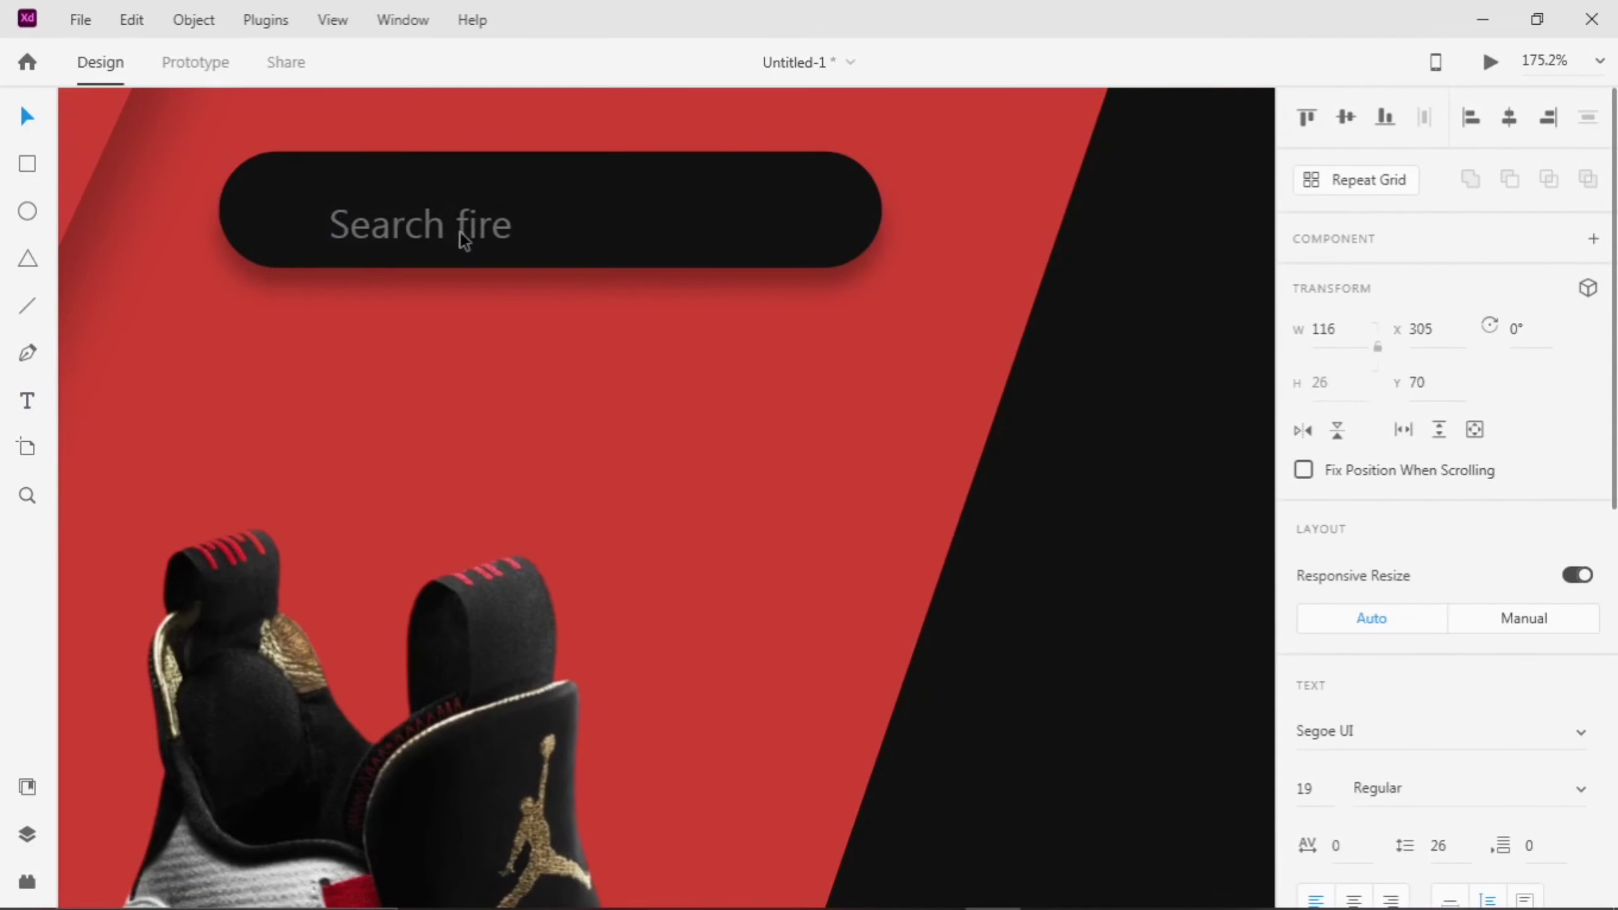
# - Insert the Awesome set's "search" icon at size 36 with the Icons 4 Design plugin
pyautogui.click(27, 882)
pyautogui.click(172, 237)
pyautogui.write('search')
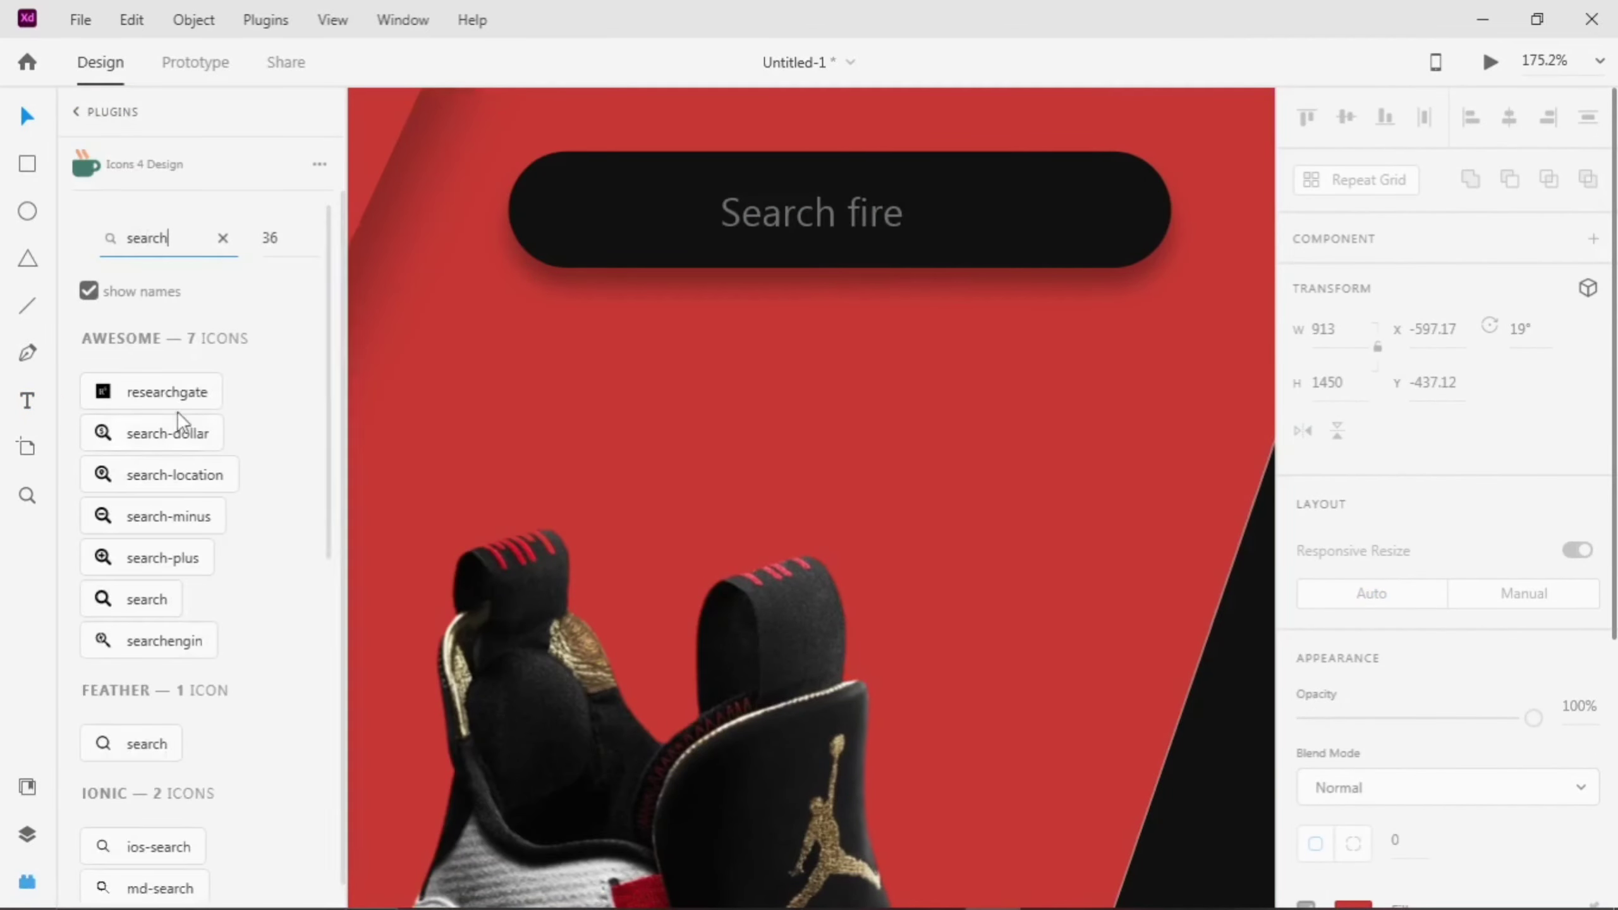
pyautogui.click(131, 599)
pyautogui.click(27, 882)
# - Lock the red triangle in the artboard's corner and select the search icon on top of it
pyautogui.scroll(-5, 501, 759)
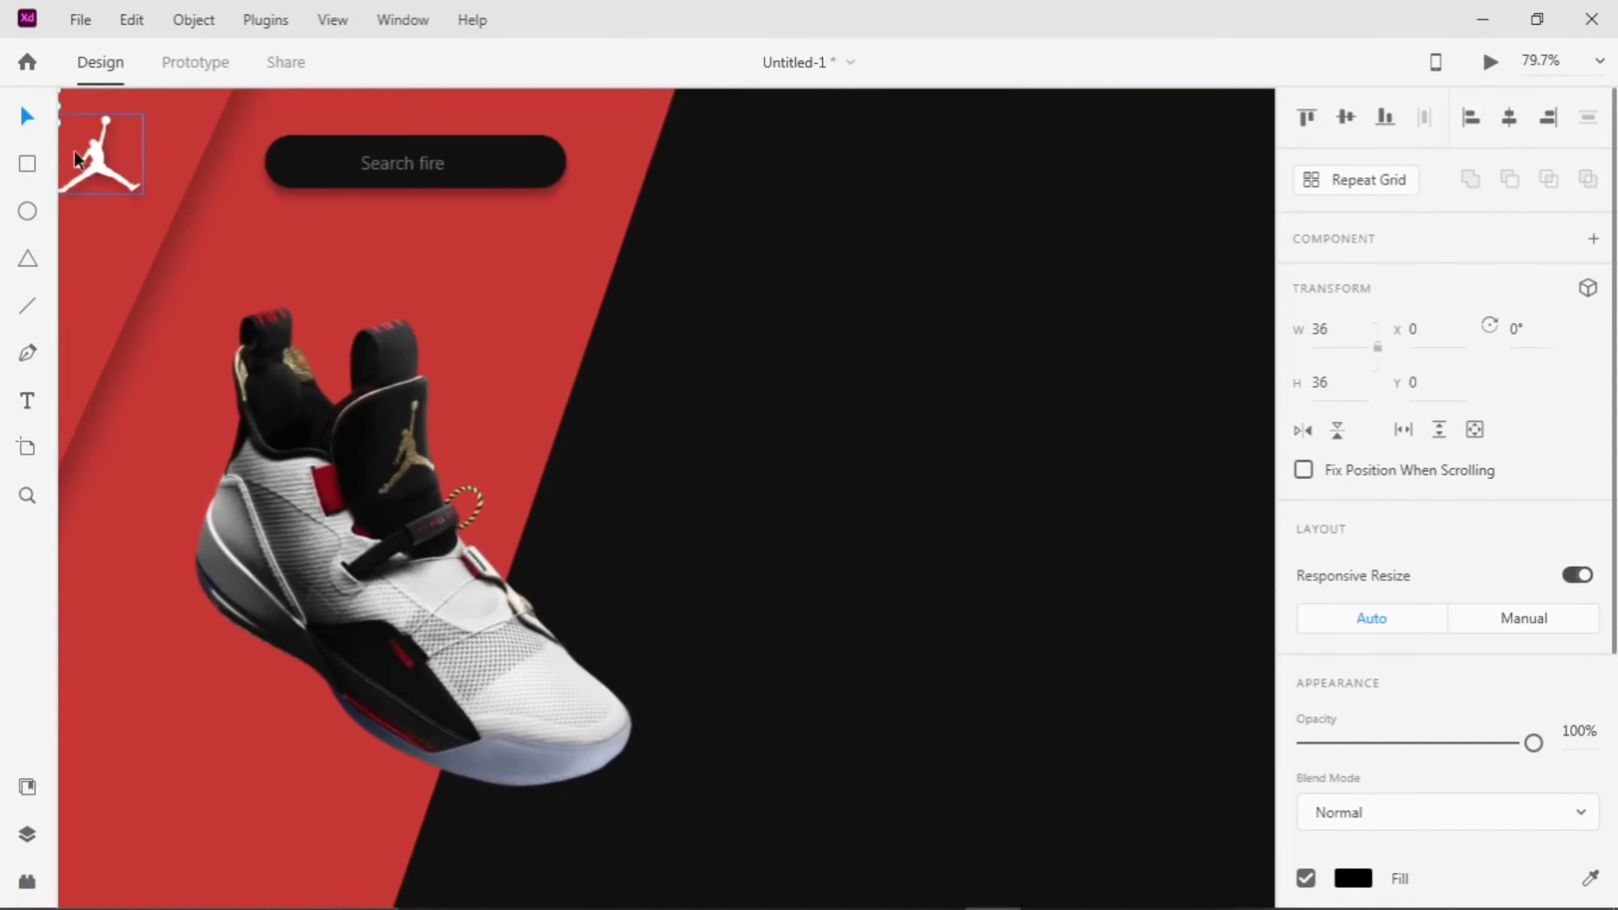
pyautogui.hscroll(-1, 74, 149)
pyautogui.click(134, 145)
pyautogui.hotkey('ctrl', 'l')
pyautogui.click(112, 111)
pyautogui.click(107, 263)
pyautogui.click(112, 110)
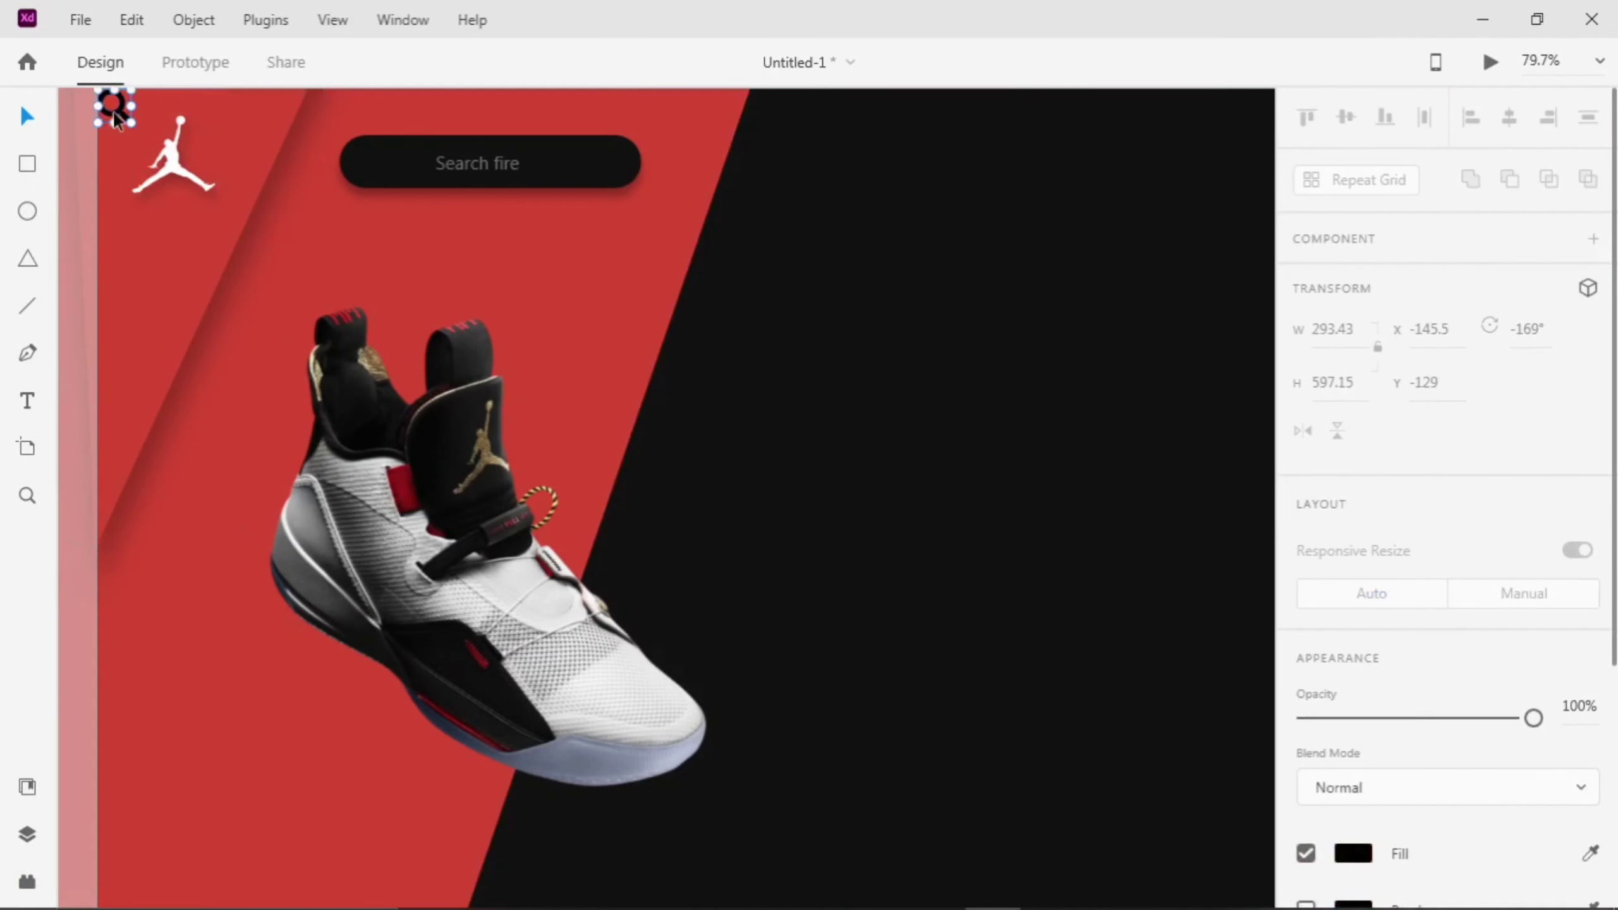
pyautogui.click(121, 210)
# - Move the search icon into the left end of the search bar and fill it with white
pyautogui.scroll(4, 121, 210)
pyautogui.moveTo(245, 232); pyautogui.dragTo(692, 330)
pyautogui.scroll(-5, 1358, 711)
pyautogui.click(1352, 518)
pyautogui.click(994, 370)
pyautogui.click(724, 344)
pyautogui.scroll(6, 705, 335)
pyautogui.click(705, 335)
# - Move the "Search fire" text beside the search icon and set its font to Montserrat
pyautogui.scroll(-2, 910, 399)
pyautogui.moveTo(1015, 360); pyautogui.dragTo(922, 359)
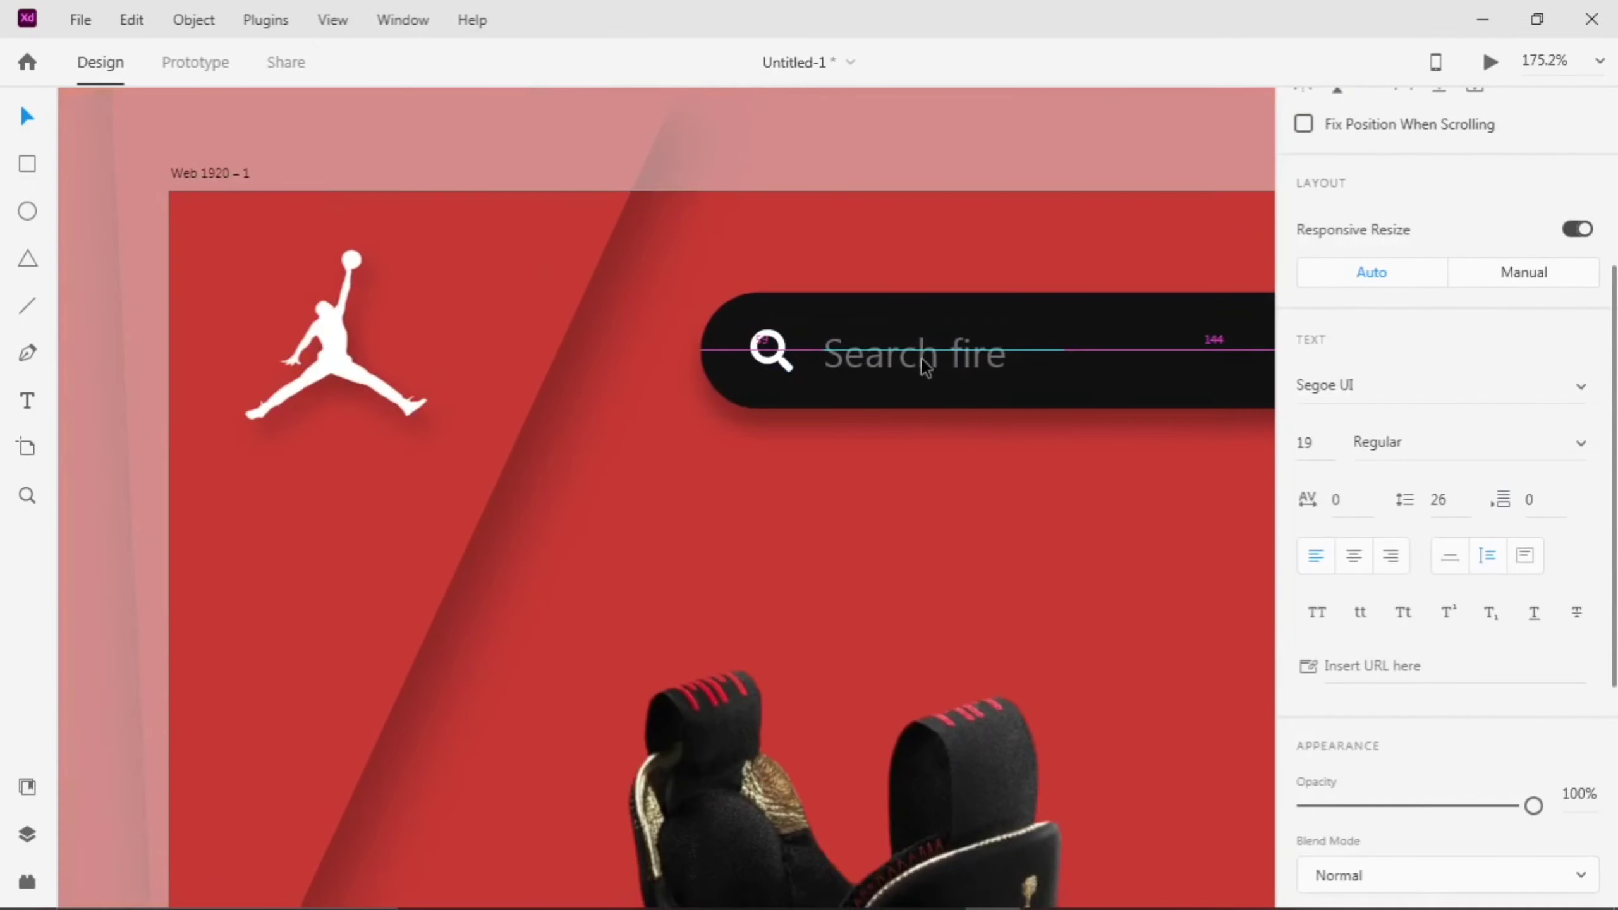
pyautogui.click(1411, 392)
pyautogui.write('mon')
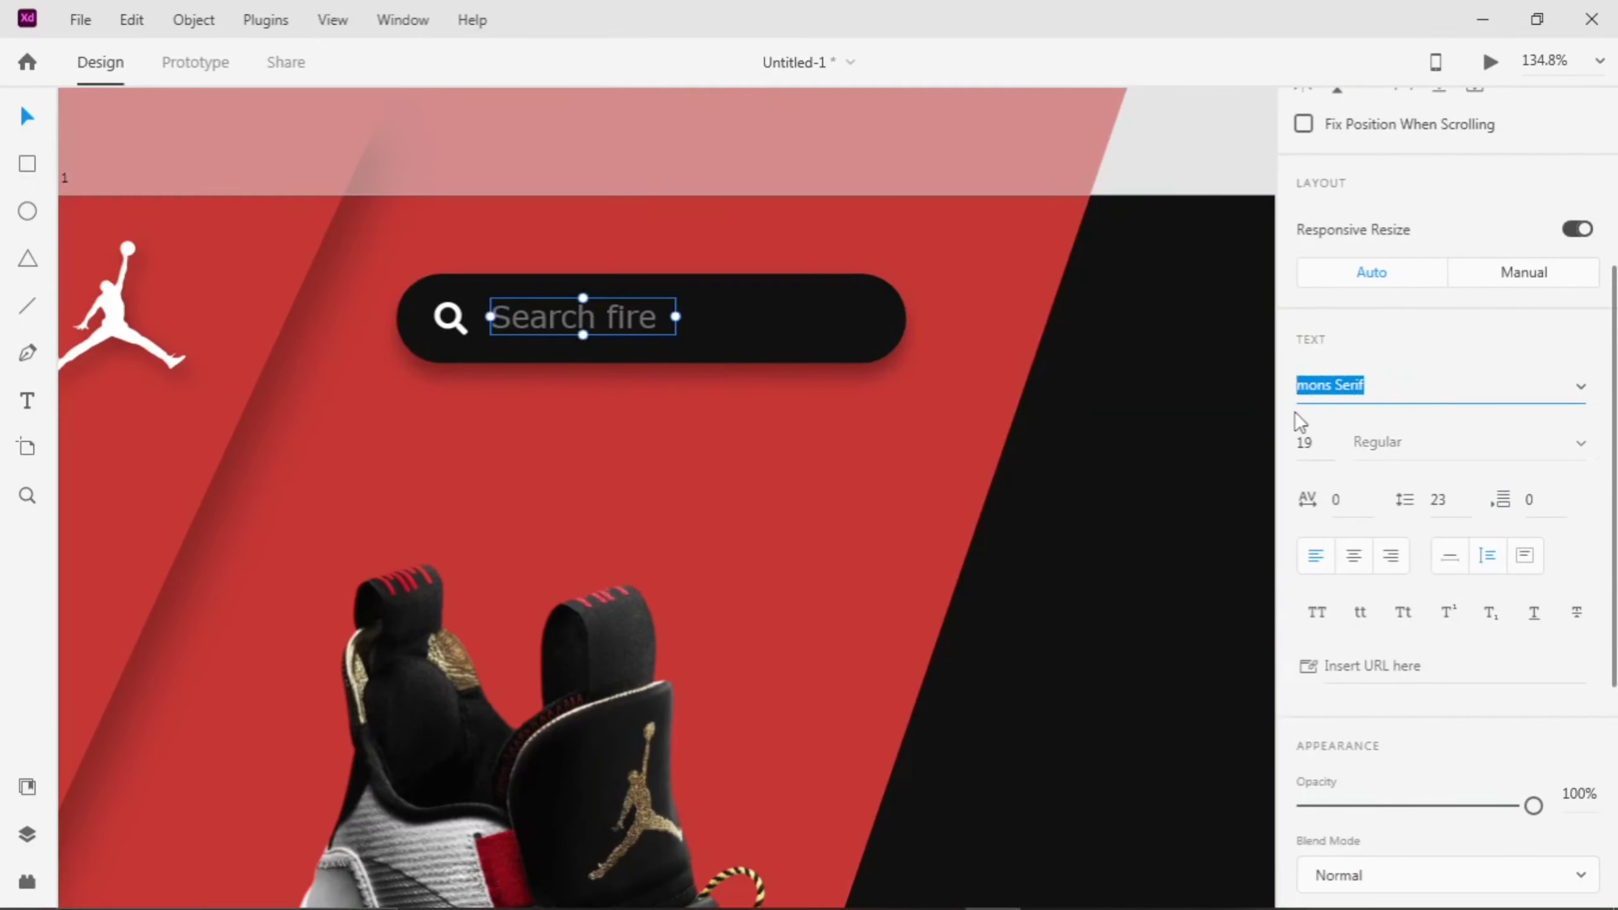
pyautogui.write('Montserrat')
pyautogui.press('Return')
# - Set the "Search fire" text weight to SemiBold and shift it slightly away from the icon
pyautogui.click(1563, 446)
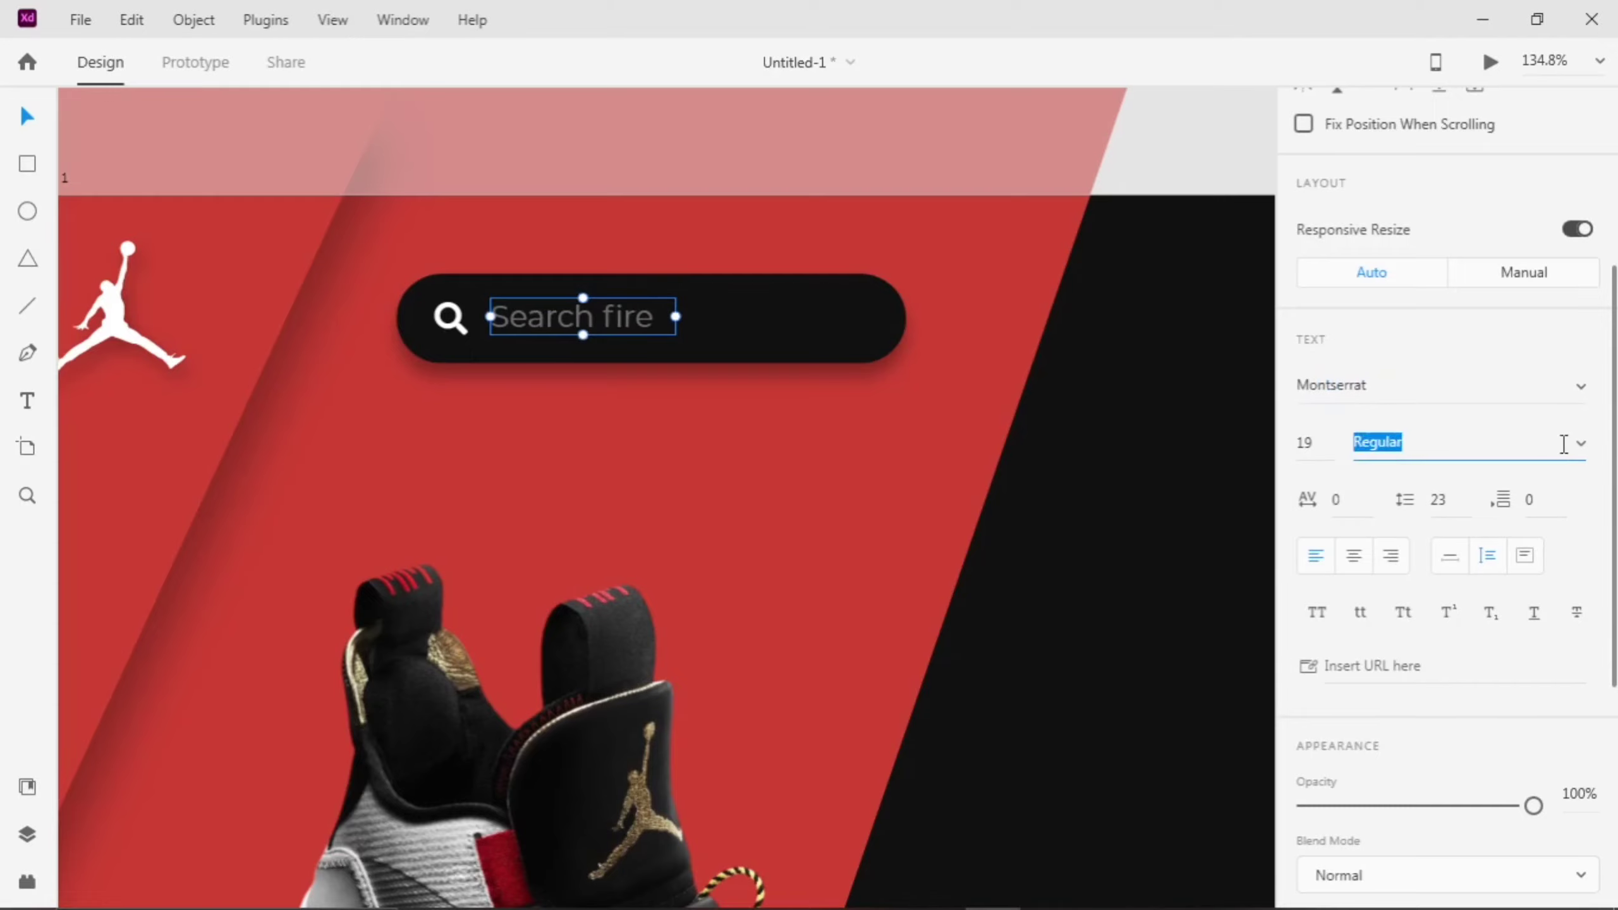
pyautogui.click(1579, 445)
pyautogui.scroll(-2, 1539, 484)
pyautogui.click(1539, 491)
pyautogui.moveTo(576, 320); pyautogui.dragTo(586, 321)
# - Change the "Search fire" text's fill colour to white
pyautogui.scroll(-5, 1340, 520)
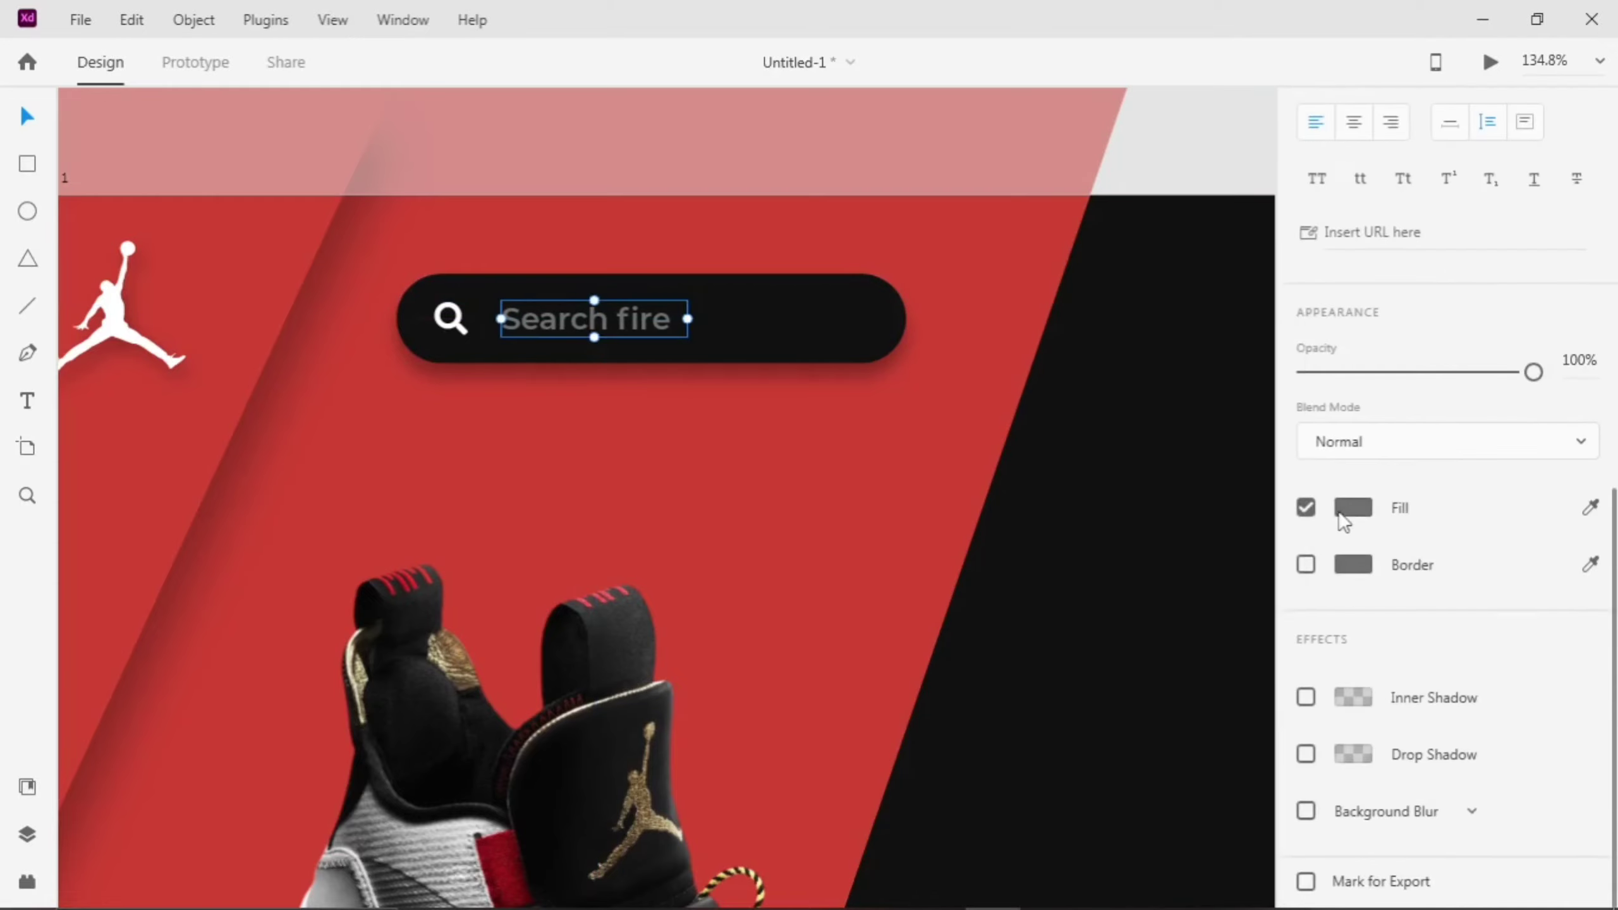
pyautogui.click(1352, 510)
pyautogui.click(993, 344)
pyautogui.click(1087, 322)
pyautogui.hotkey('ctrl', '0')
# - Set the "Search fire" text size to 17 and move it closer to the search icon
pyautogui.doubleClick(316, 237)
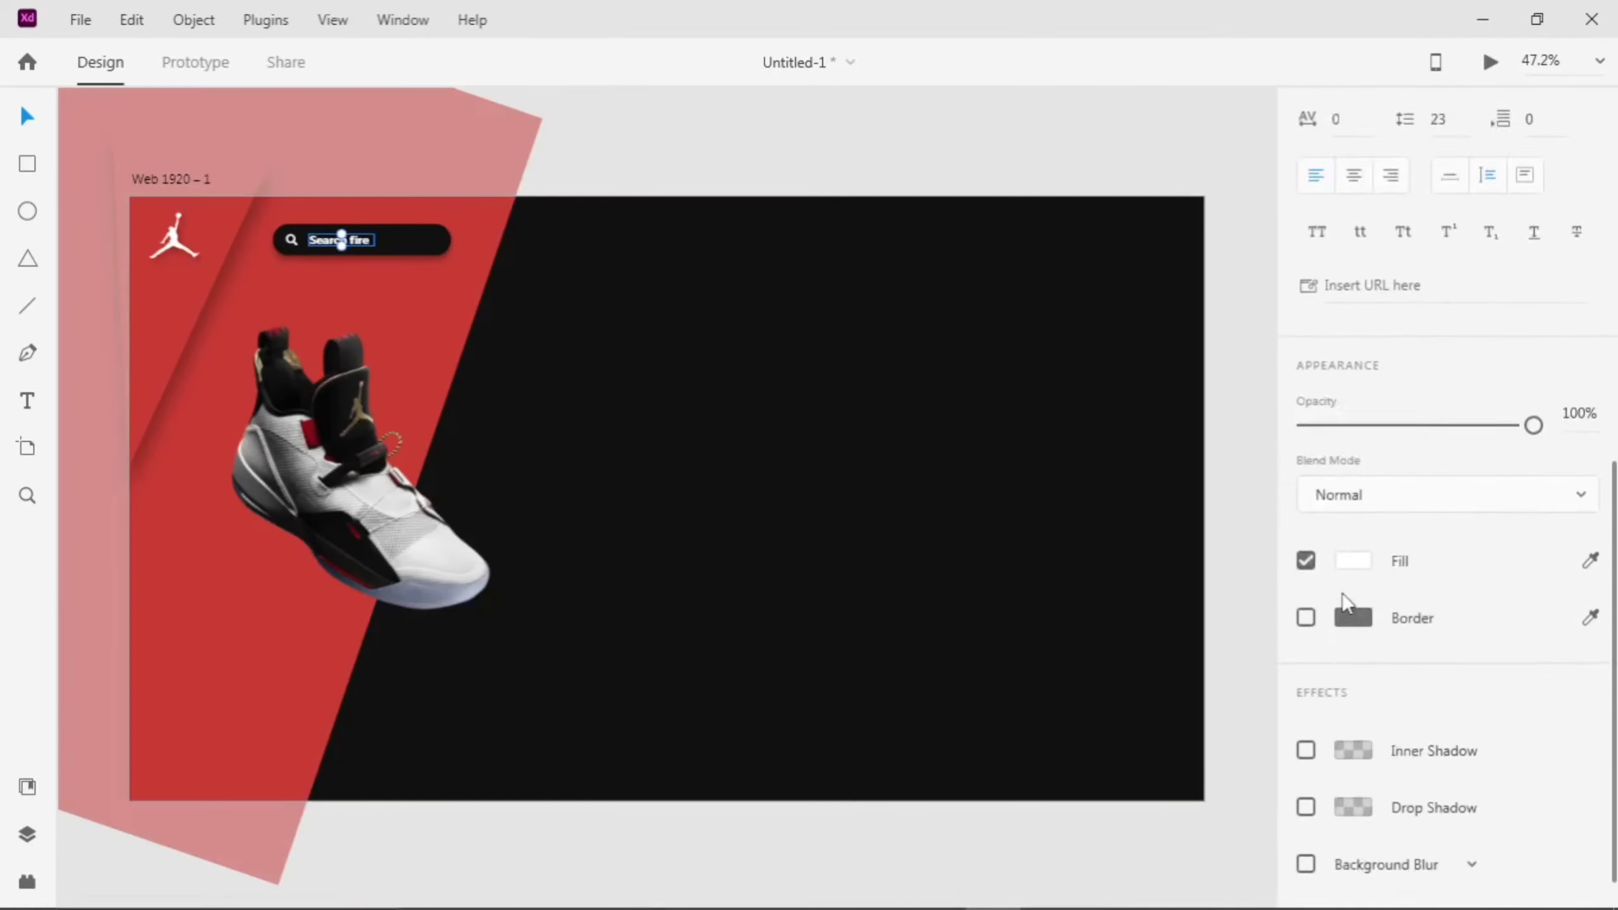
pyautogui.scroll(3, 1340, 599)
pyautogui.click(1312, 380)
pyautogui.press('Down')
pyautogui.press('Down')
pyautogui.scroll(4, 258, 220)
pyautogui.moveTo(480, 283)
pyautogui.mouseDown()
pyautogui.moveTo(552, 286)
pyautogui.moveTo(465, 286)
pyautogui.mouseUp()
pyautogui.click(435, 389)
pyautogui.scroll(-2, 434, 389)
pyautogui.click(497, 323)
pyautogui.scroll(1, 422, 437)
pyautogui.scroll(4, 421, 435)
pyautogui.click(814, 408)
pyautogui.scroll(-3, 813, 408)
pyautogui.hotkey('ctrl', '0')
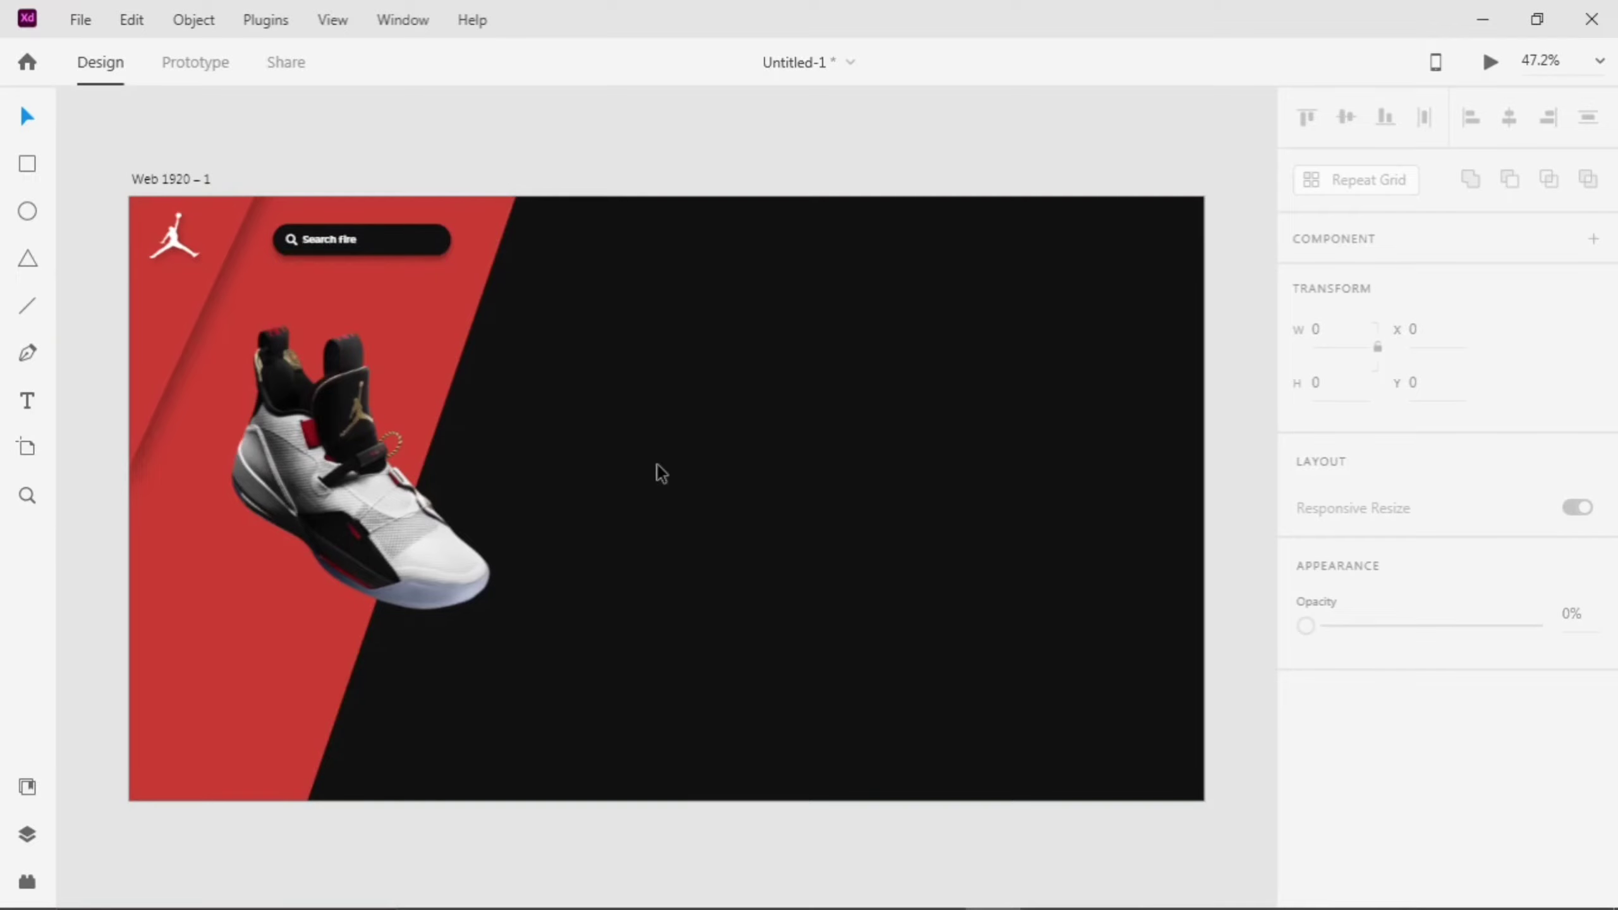
# - Add a "Home" text link at the top of the black area and set its text size to 19
pyautogui.press('t')
pyautogui.moveTo(573, 224); pyautogui.dragTo(699, 255)
pyautogui.write('Home')
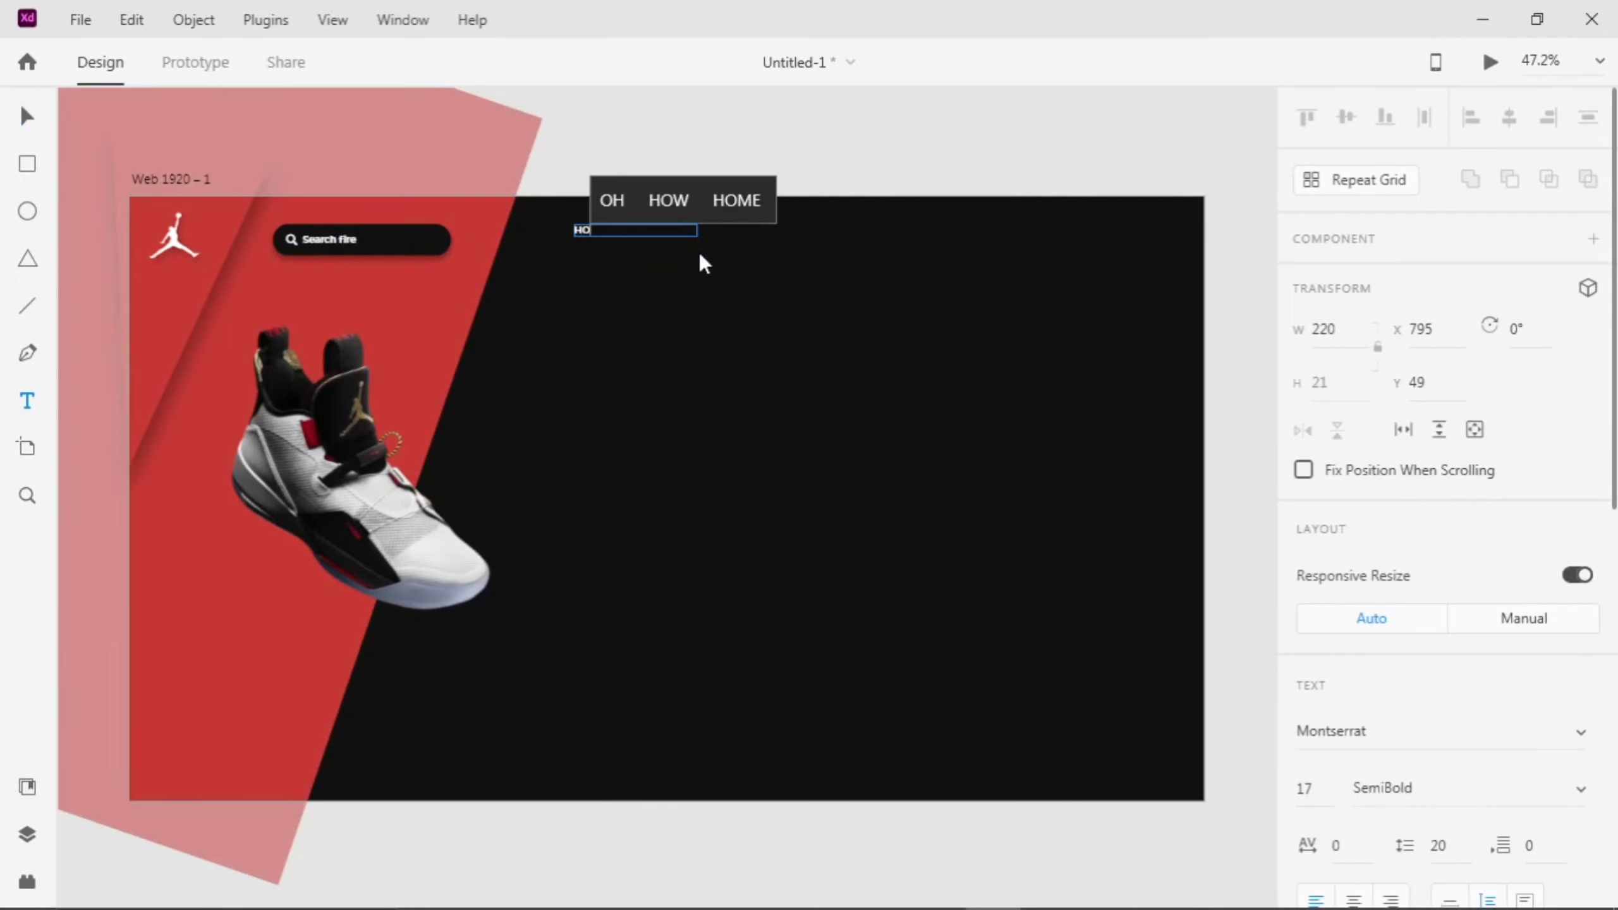
pyautogui.scroll(5, 634, 253)
pyautogui.moveTo(642, 170); pyautogui.dragTo(572, 169)
pyautogui.scroll(-5, 1328, 164)
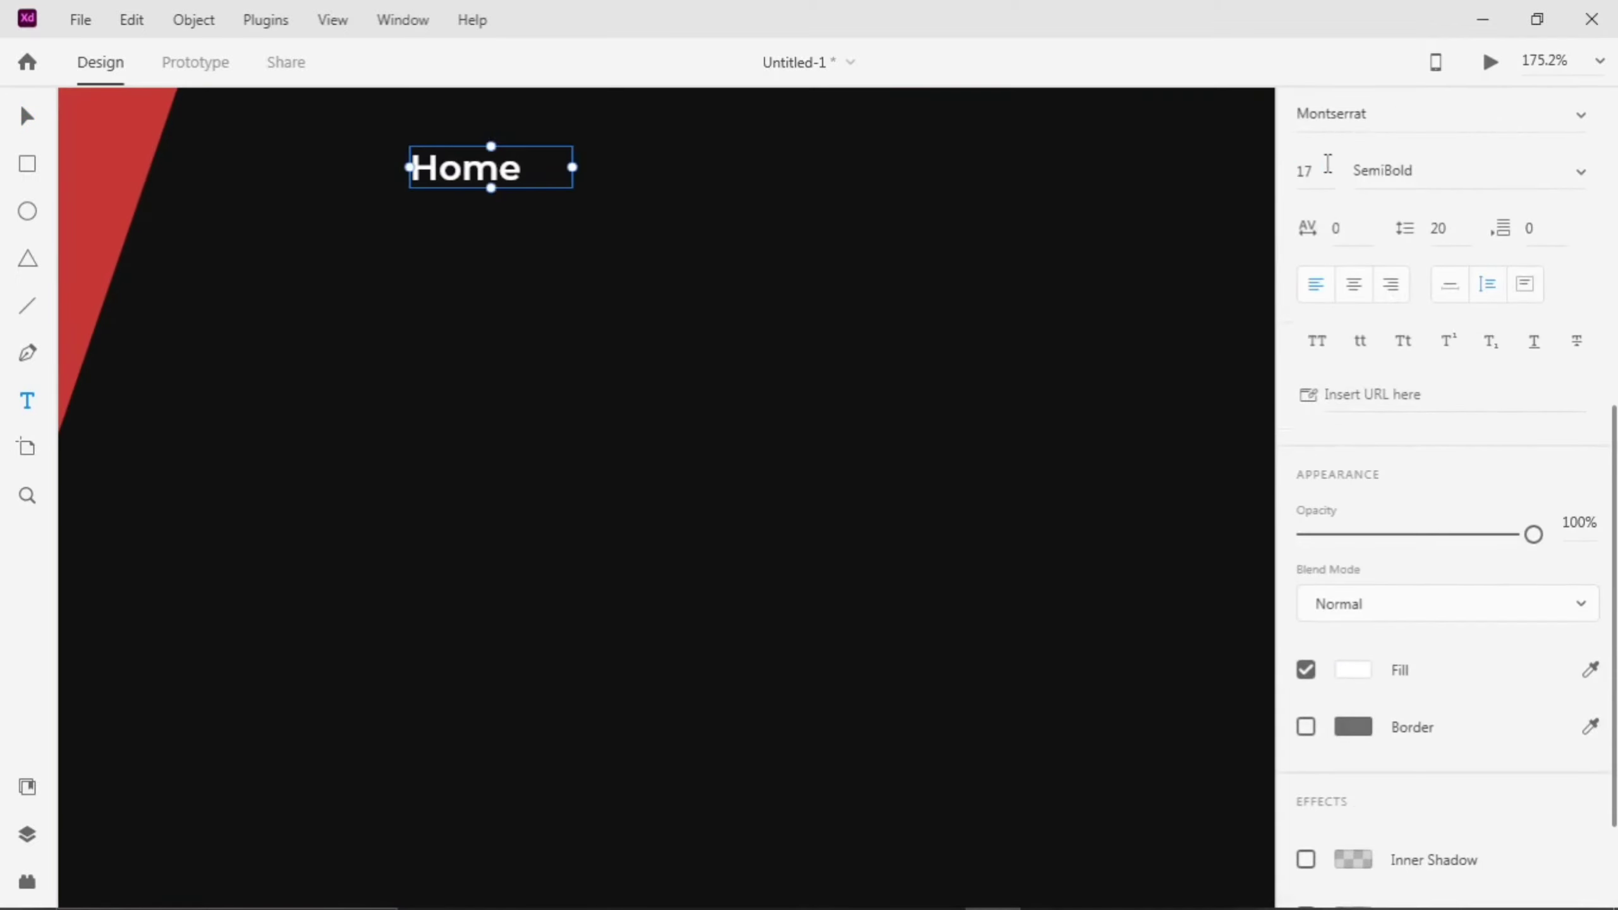
pyautogui.scroll(-5, 895, 312)
pyautogui.scroll(1, 885, 315)
pyautogui.press('Escape')
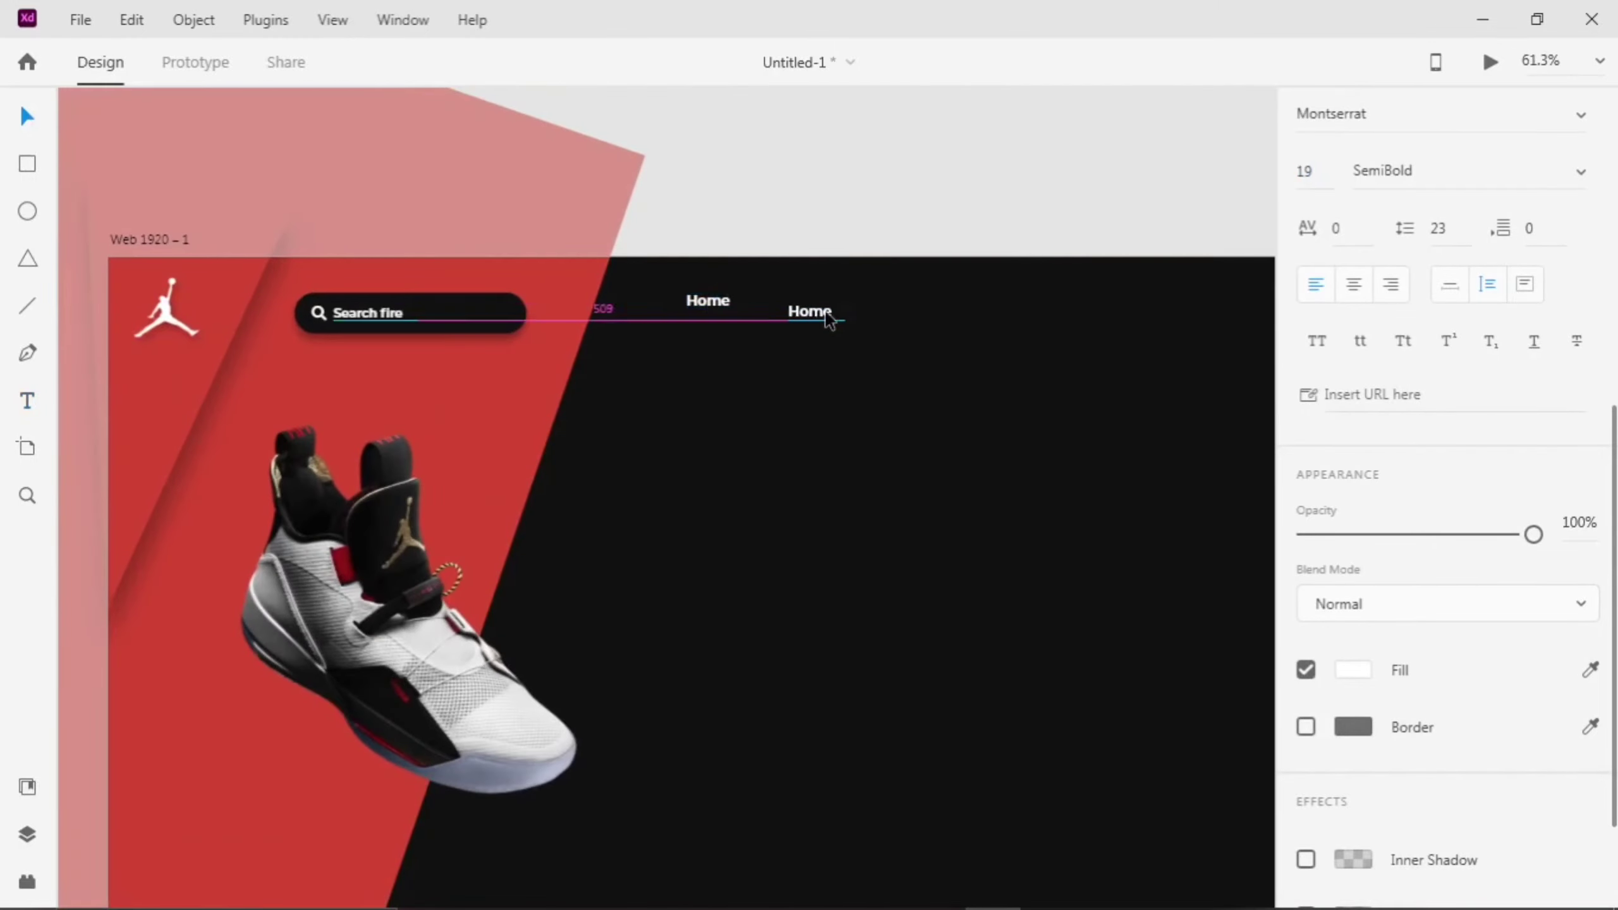
# - Duplicate the "Home" link to form a row of four evenly spaced navigation links
pyautogui.moveTo(828, 319); pyautogui.dragTo(1005, 314)
pyautogui.moveTo(1005, 315); pyautogui.dragTo(1149, 314)
pyautogui.scroll(-2, 1152, 314)
pyautogui.scroll(5, 974, 300)
# - Rename the three copied navigation links to "Brands", "About" and "cart"
pyautogui.doubleClick(994, 308)
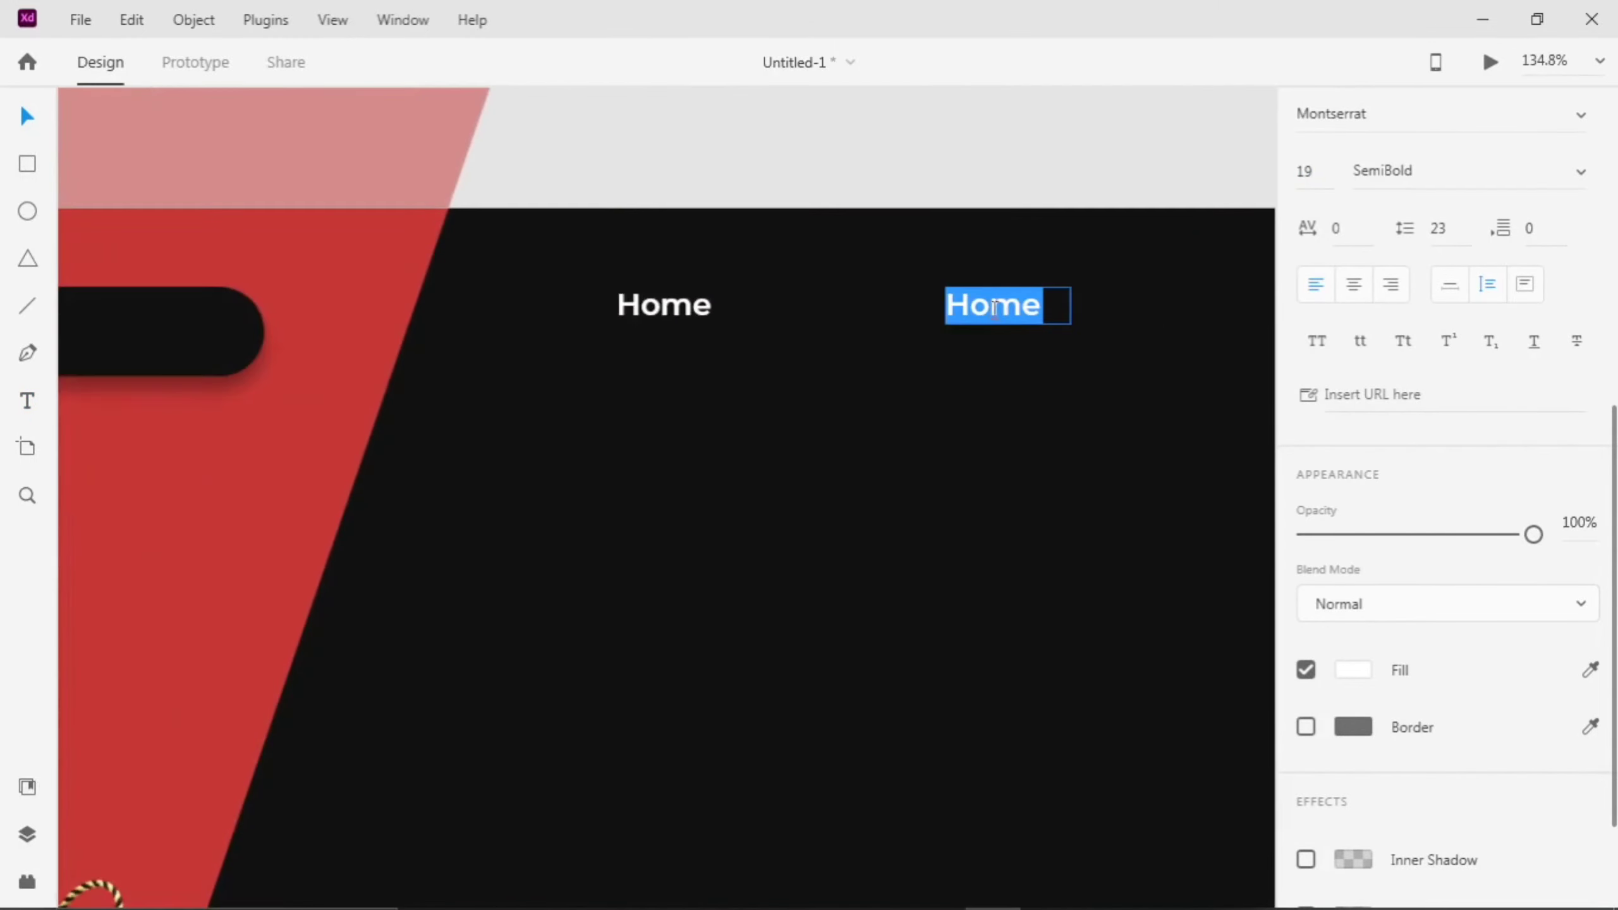
pyautogui.write('Brands')
pyautogui.hscroll(3, 995, 308)
pyautogui.press('Escape')
pyautogui.doubleClick(1052, 311)
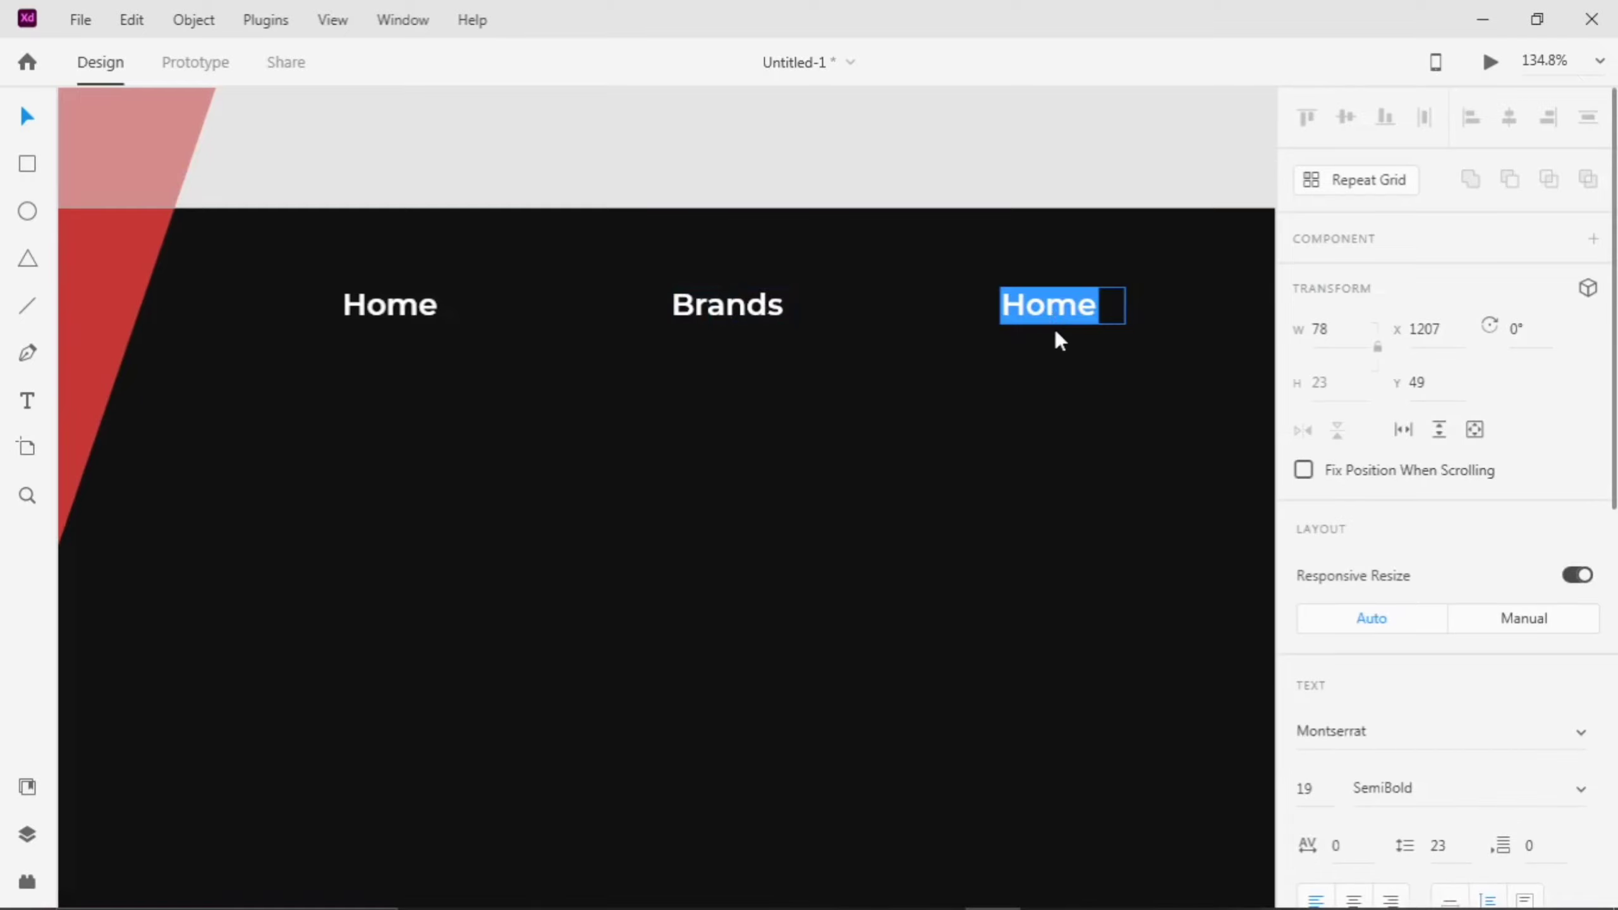
pyautogui.write('About')
pyautogui.hscroll(3, 1056, 333)
pyautogui.doubleClick(1149, 305)
pyautogui.write('card')
pyautogui.press('BackSpace')
pyautogui.write('t')
pyautogui.press('Escape')
pyautogui.scroll(-1, 1150, 362)
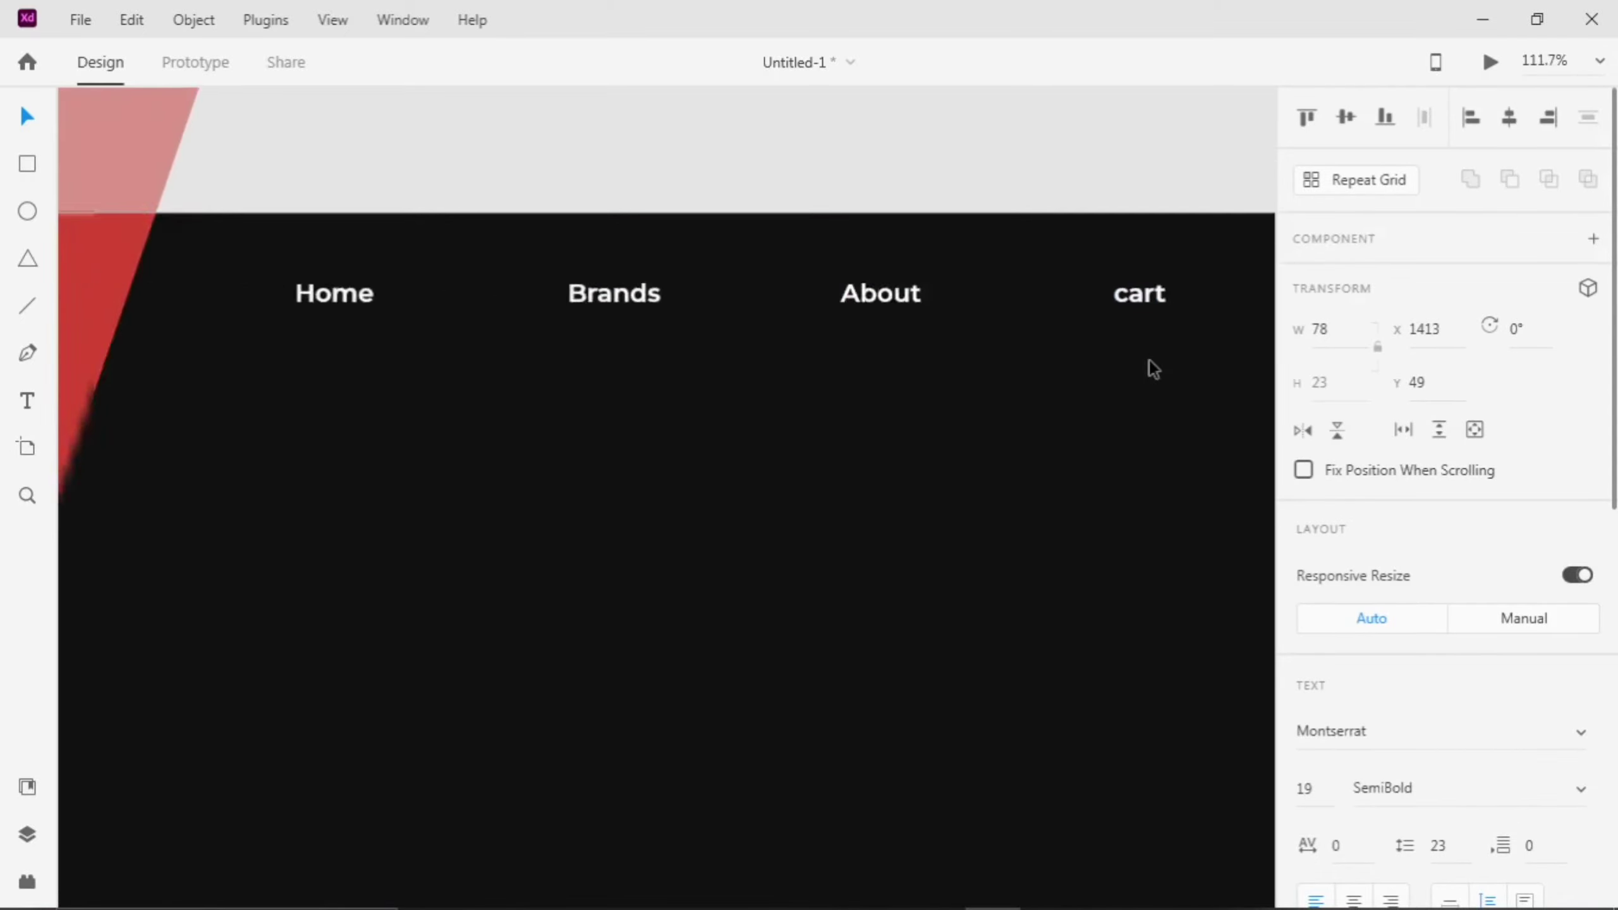
# - Move all four navigation links together towards the artboard's right edge
pyautogui.scroll(-3, 1149, 360)
pyautogui.hscroll(3, 1149, 360)
pyautogui.moveTo(994, 248); pyautogui.dragTo(545, 235)
pyautogui.moveTo(448, 258); pyautogui.dragTo(980, 240)
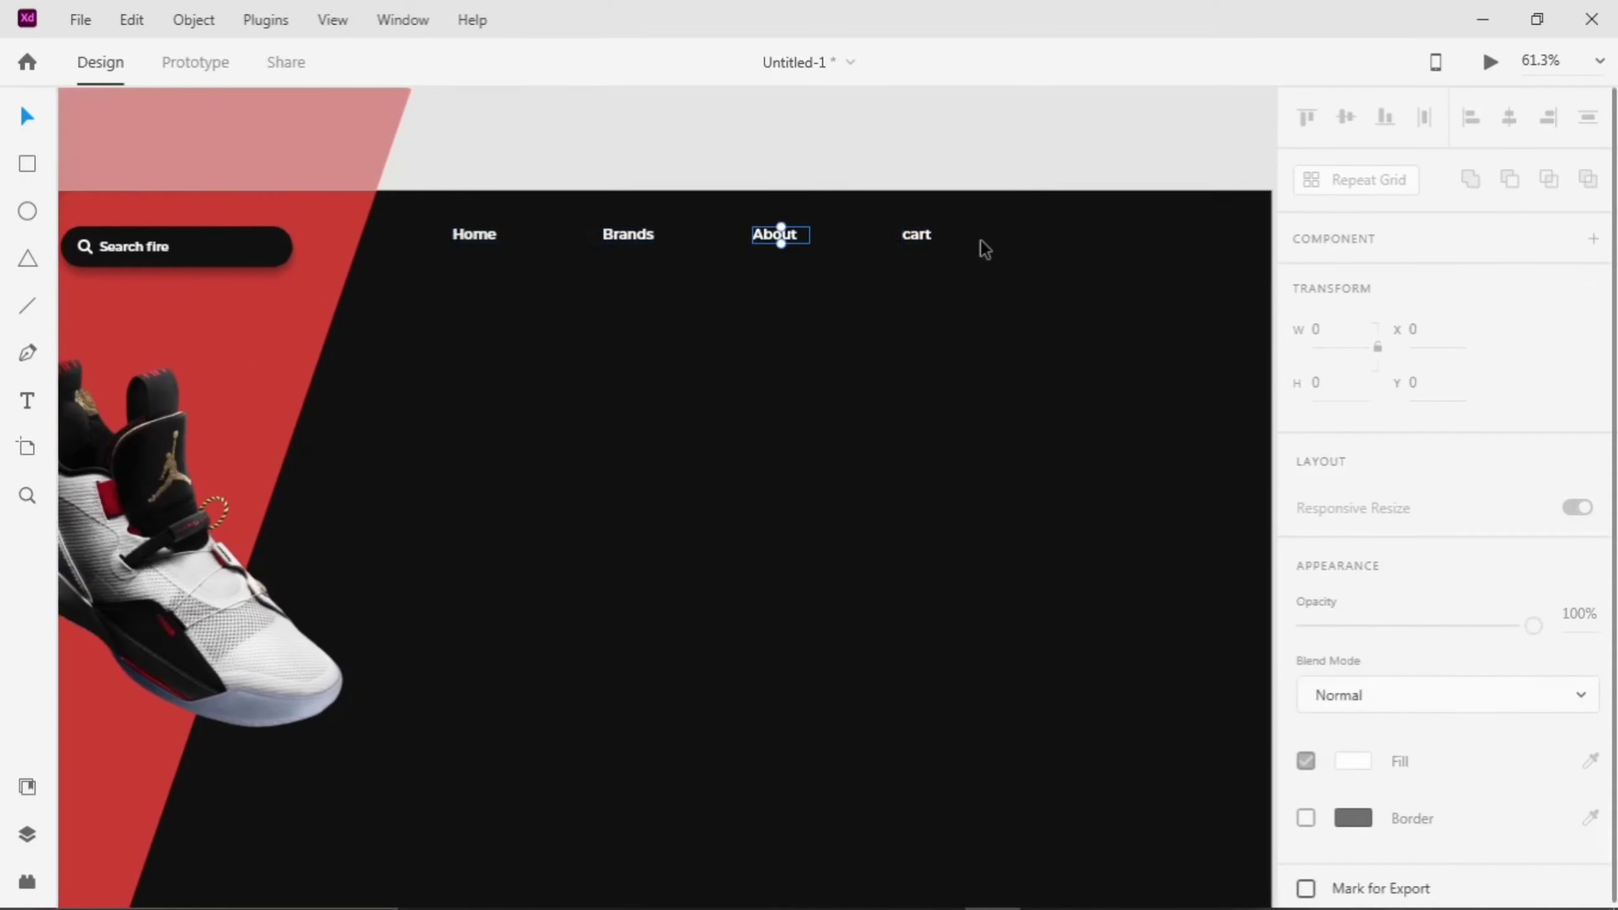
pyautogui.moveTo(623, 240); pyautogui.dragTo(879, 245)
pyautogui.scroll(-2, 891, 248)
pyautogui.moveTo(977, 231); pyautogui.dragTo(963, 231)
pyautogui.press('Escape')
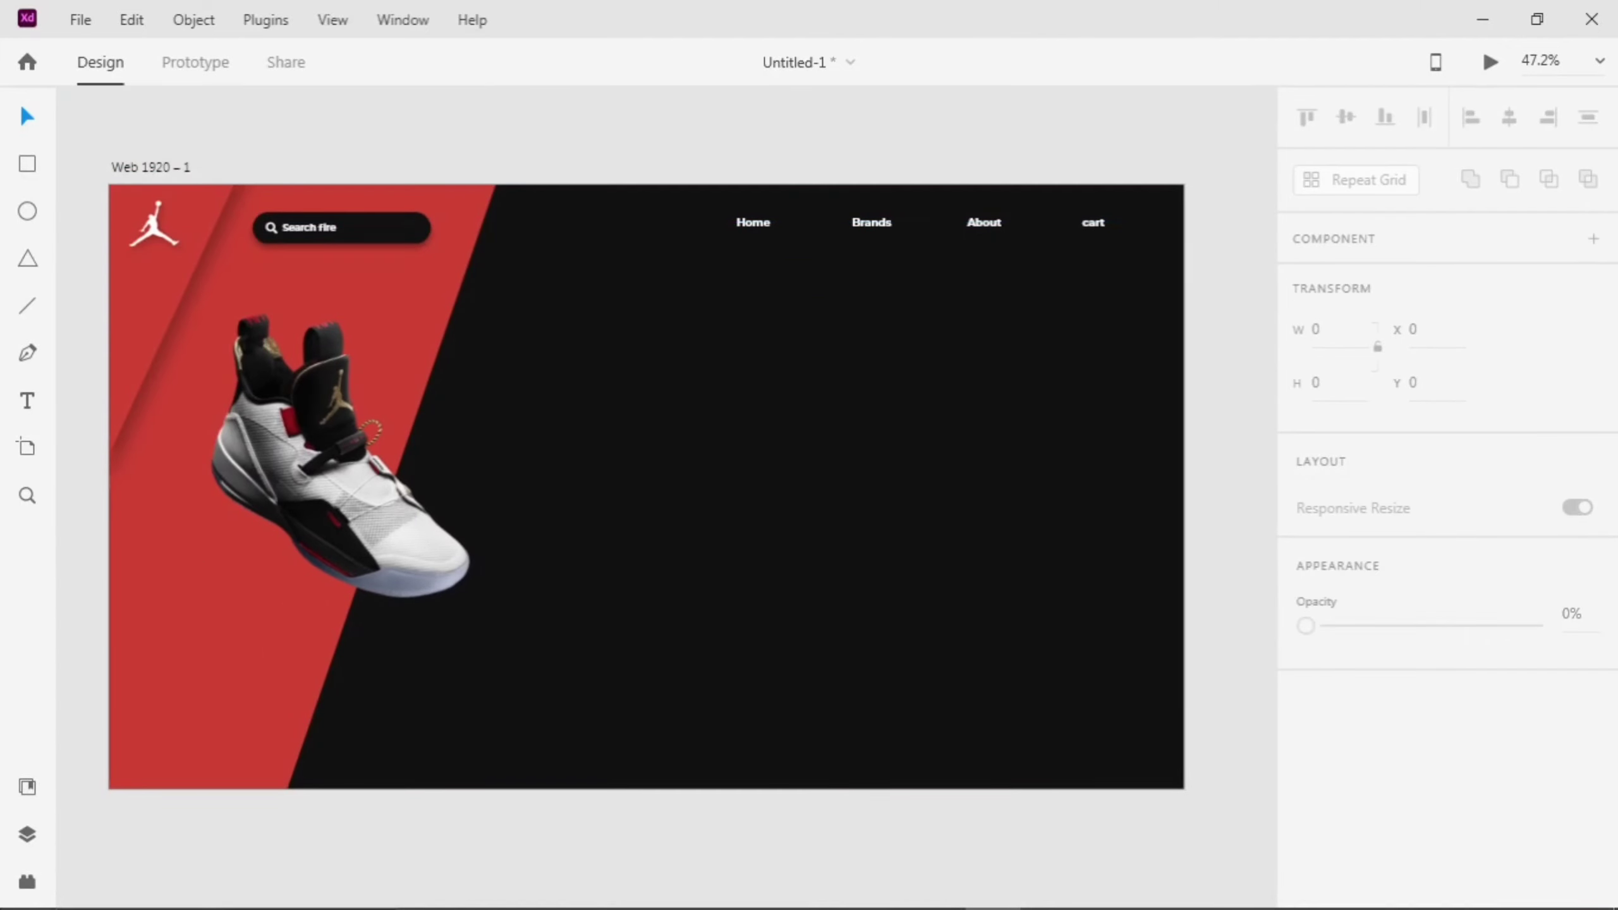
# - Insert the Feather menu icon with the Icons 4 Design plugin and place it at the right end of the navigation row
pyautogui.click(27, 882)
pyautogui.doubleClick(163, 239)
pyautogui.write('menu')
pyautogui.click(146, 395)
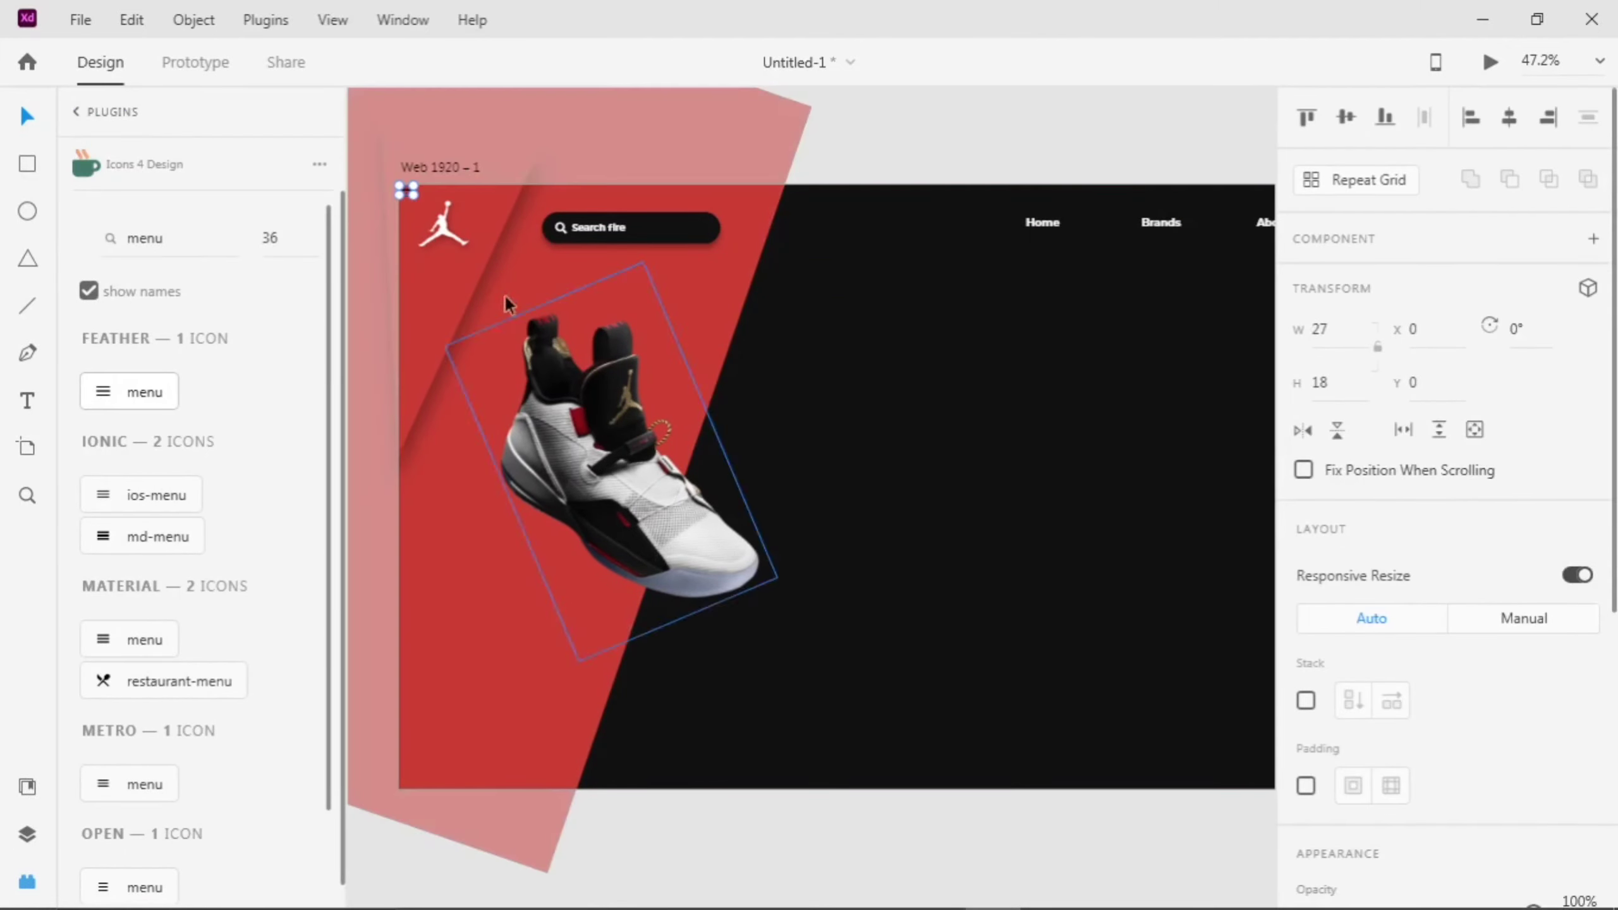
pyautogui.click(26, 881)
pyautogui.scroll(5, 90, 228)
pyautogui.moveTo(145, 146); pyautogui.dragTo(1163, 211)
# - Move the "Brands", "About" and "cart" links closer together with equal gaps between them
pyautogui.moveTo(561, 215); pyautogui.dragTo(532, 217)
pyautogui.moveTo(808, 215); pyautogui.dragTo(746, 219)
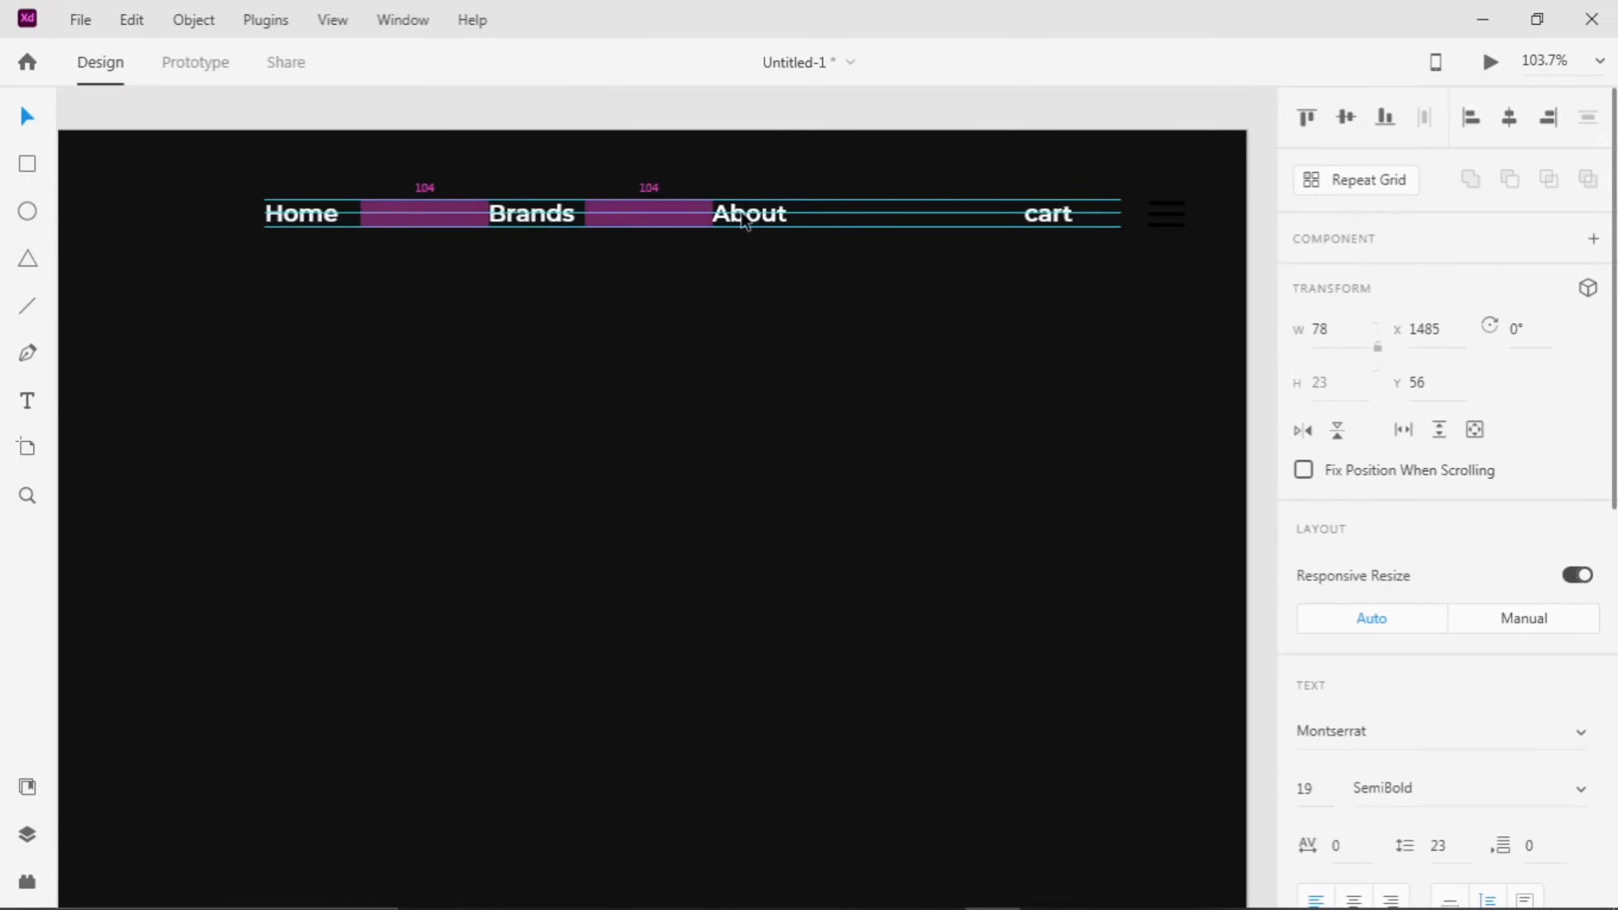
pyautogui.moveTo(1057, 218); pyautogui.dragTo(968, 222)
pyautogui.scroll(-3, 1005, 217)
# - Change the menu icon's border colour to white, #FFFFFF
pyautogui.click(1101, 216)
pyautogui.scroll(-3, 1334, 533)
pyautogui.click(1354, 639)
pyautogui.moveTo(1083, 561); pyautogui.dragTo(274, 481)
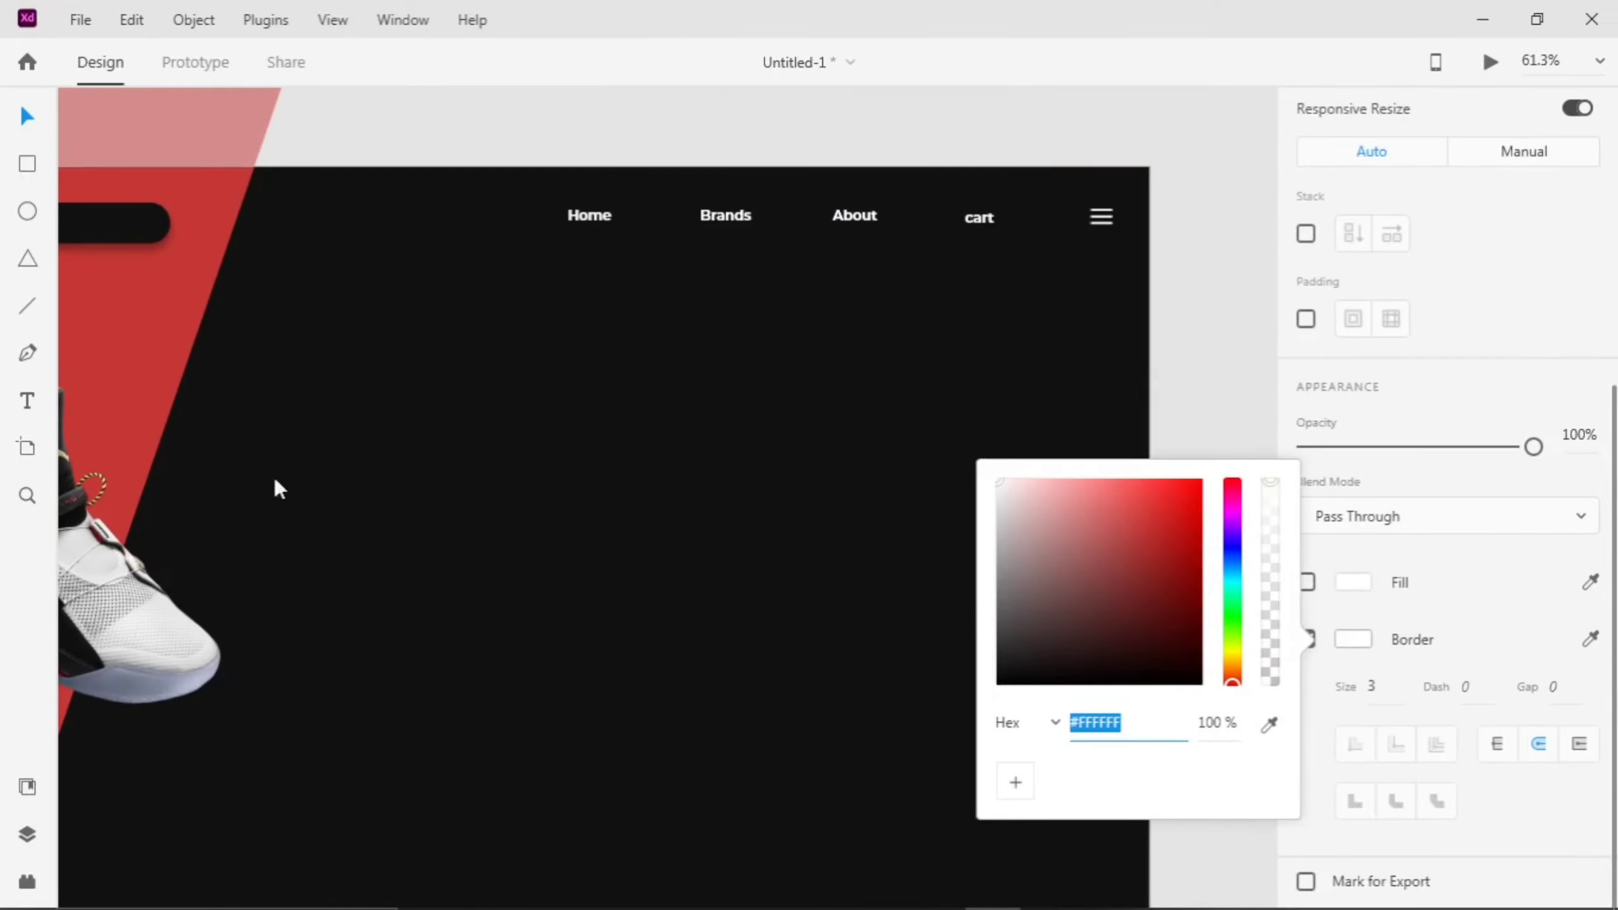
pyautogui.click(275, 481)
pyautogui.scroll(-5, 864, 385)
pyautogui.scroll(4, 864, 384)
# - Select all four navigation links and set their text size to 20
pyautogui.click(1105, 134)
pyautogui.keyDown('shift'); pyautogui.click(1008, 133); pyautogui.keyUp('shift')
pyautogui.keyDown('shift'); pyautogui.click(910, 132); pyautogui.keyUp('shift')
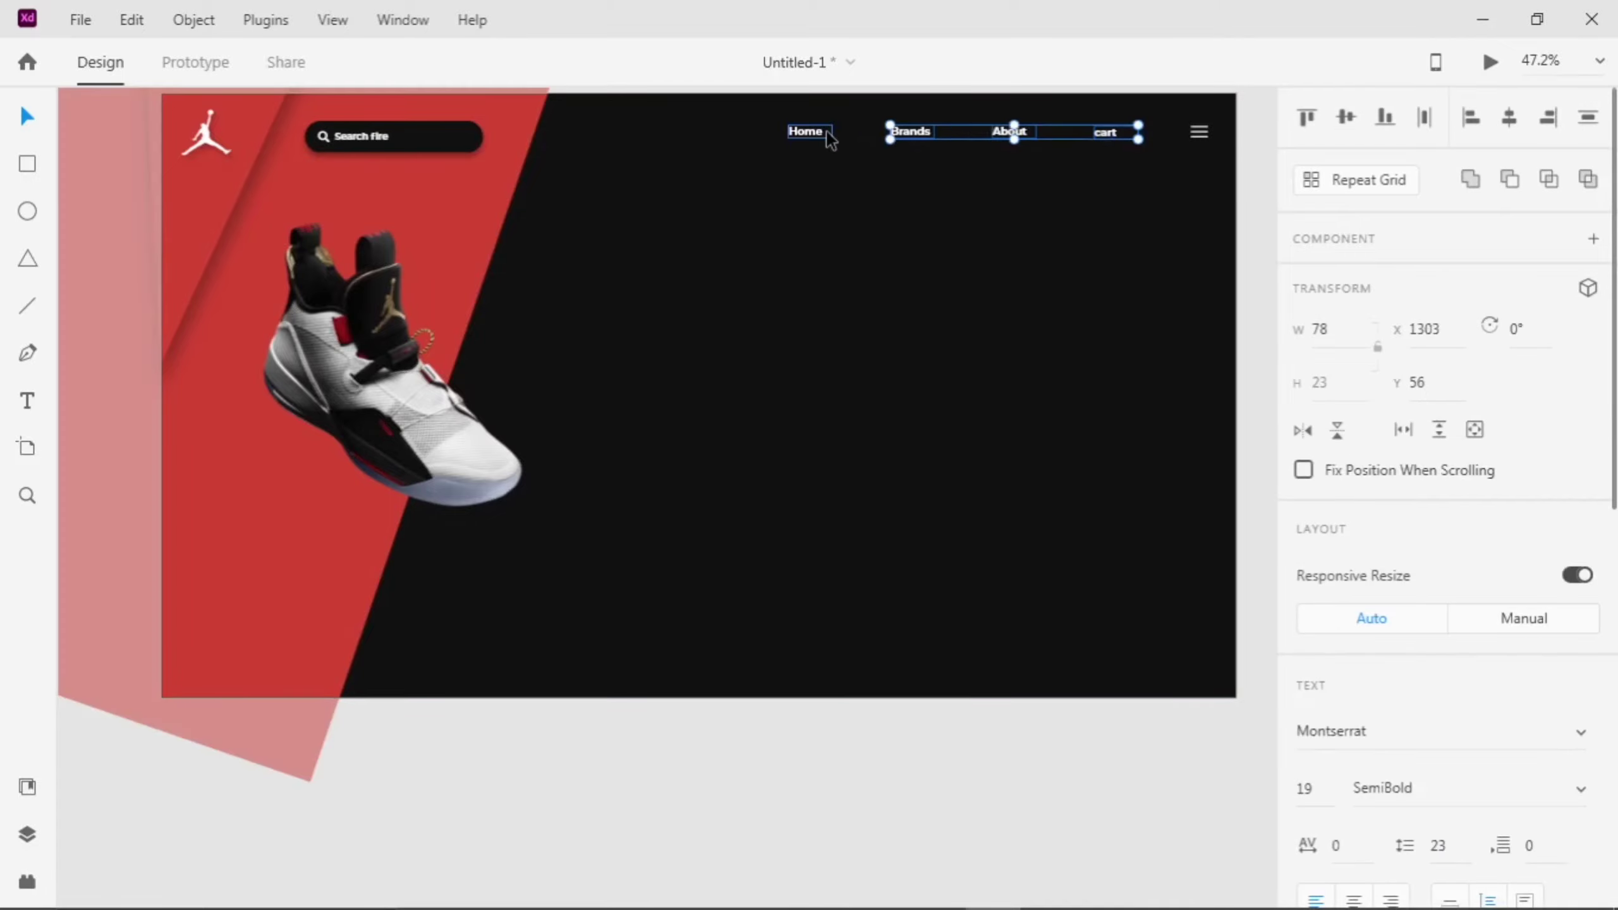
pyautogui.keyDown('shift'); pyautogui.click(827, 134); pyautogui.keyUp('shift')
pyautogui.scroll(-5, 1434, 446)
pyautogui.click(1318, 295)
pyautogui.press('Down')
pyautogui.click(1087, 318)
# - Capitalise the "cart" link so it reads "Cart"
pyautogui.scroll(5, 1108, 139)
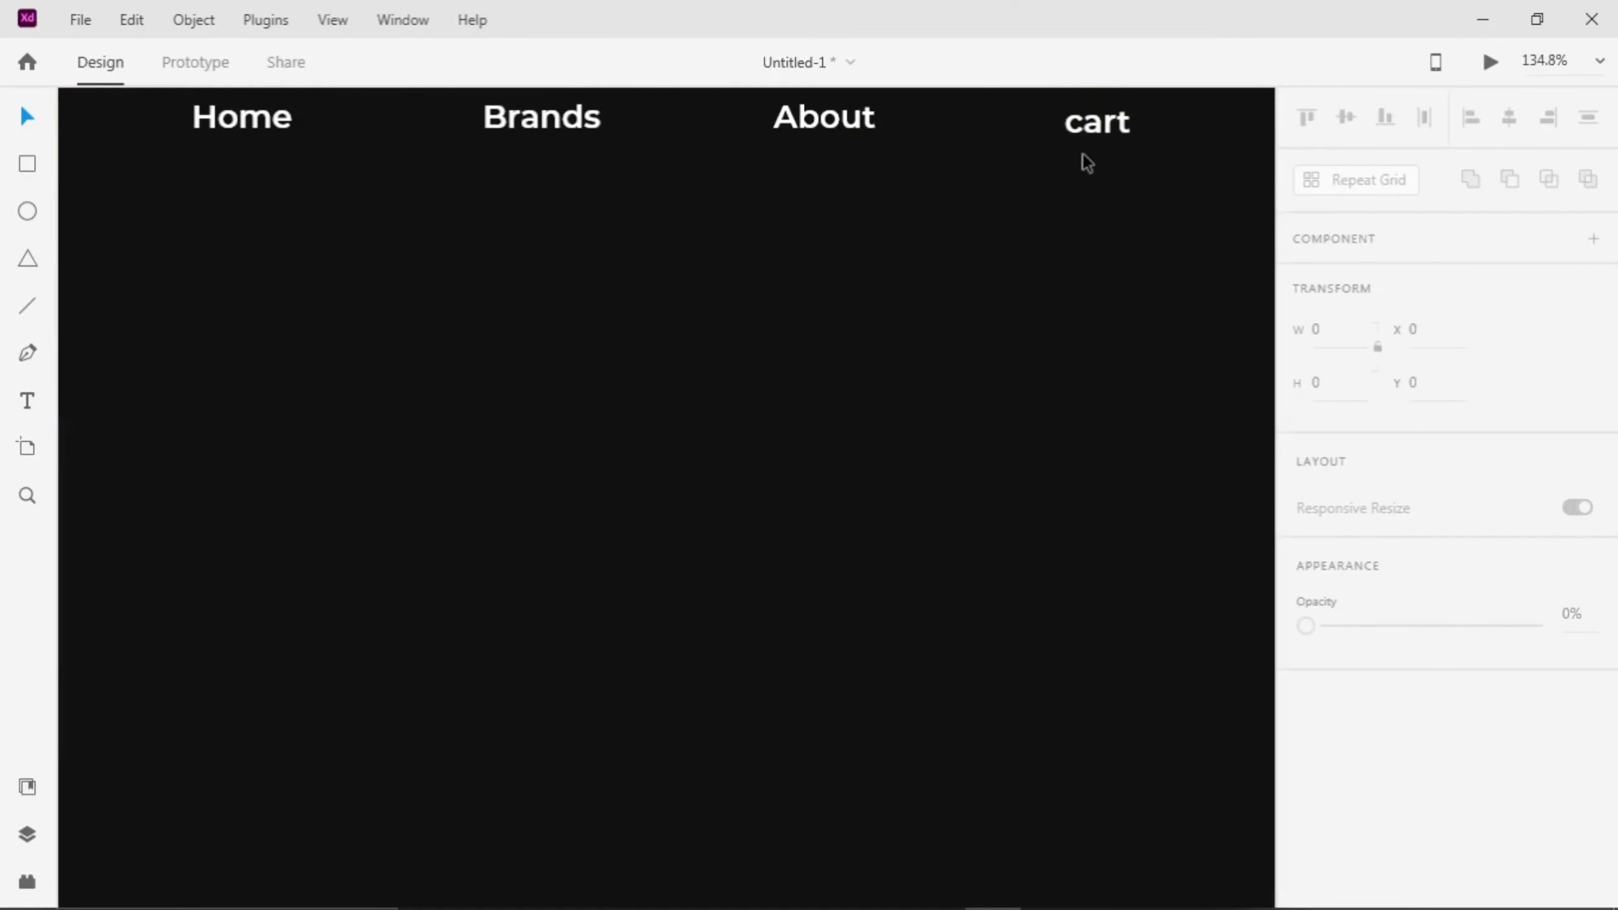
pyautogui.doubleClick(1082, 127)
pyautogui.press('BackSpace')
pyautogui.write('C')
pyautogui.press('Escape')
pyautogui.scroll(-5, 1167, 181)
pyautogui.click(1225, 347)
pyautogui.scroll(4, 1075, 230)
pyautogui.scroll(-4, 1074, 230)
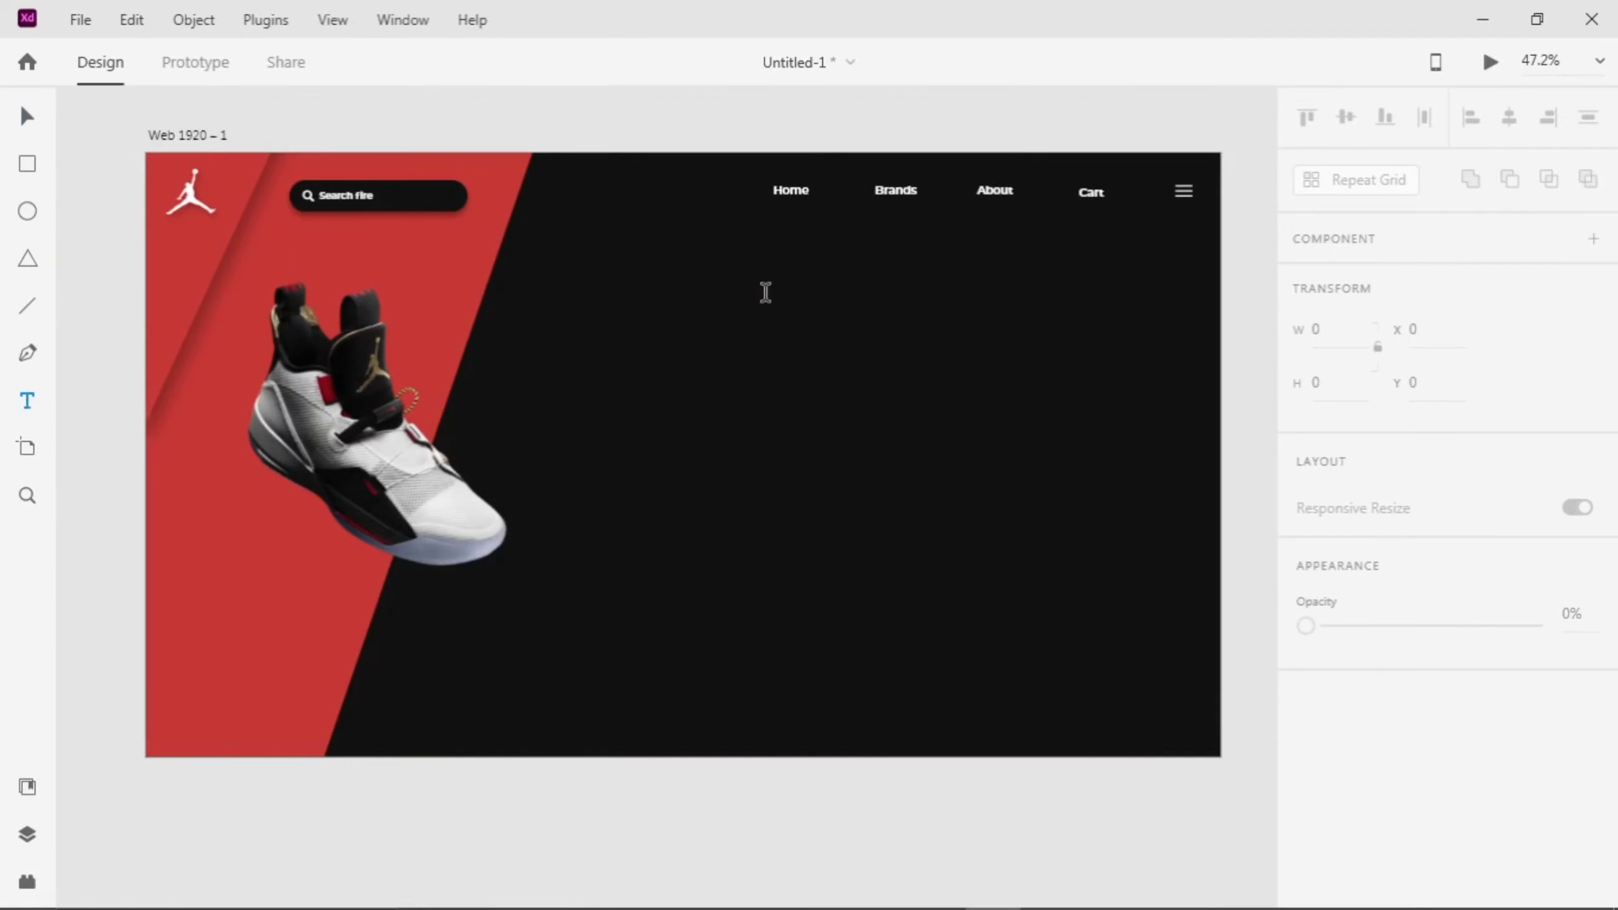
# - Add an "AIR JORDAN" heading below the navigation links and set its font to Niagara Solid
pyautogui.moveTo(764, 296); pyautogui.dragTo(941, 421)
pyautogui.write('AIR JORDAN')
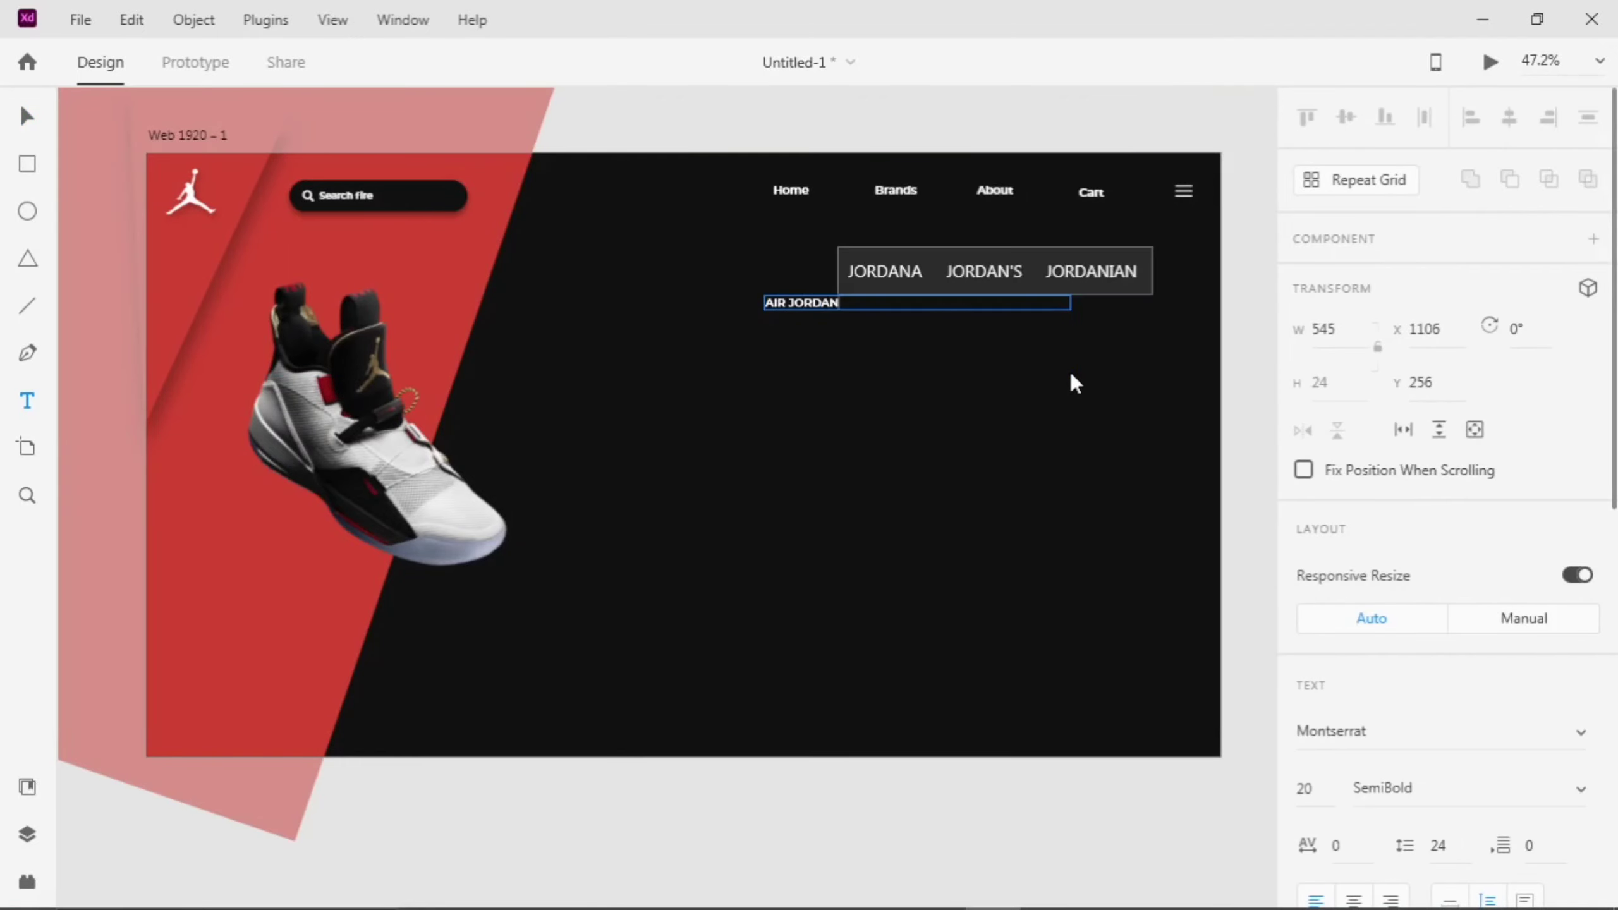
pyautogui.click(1401, 734)
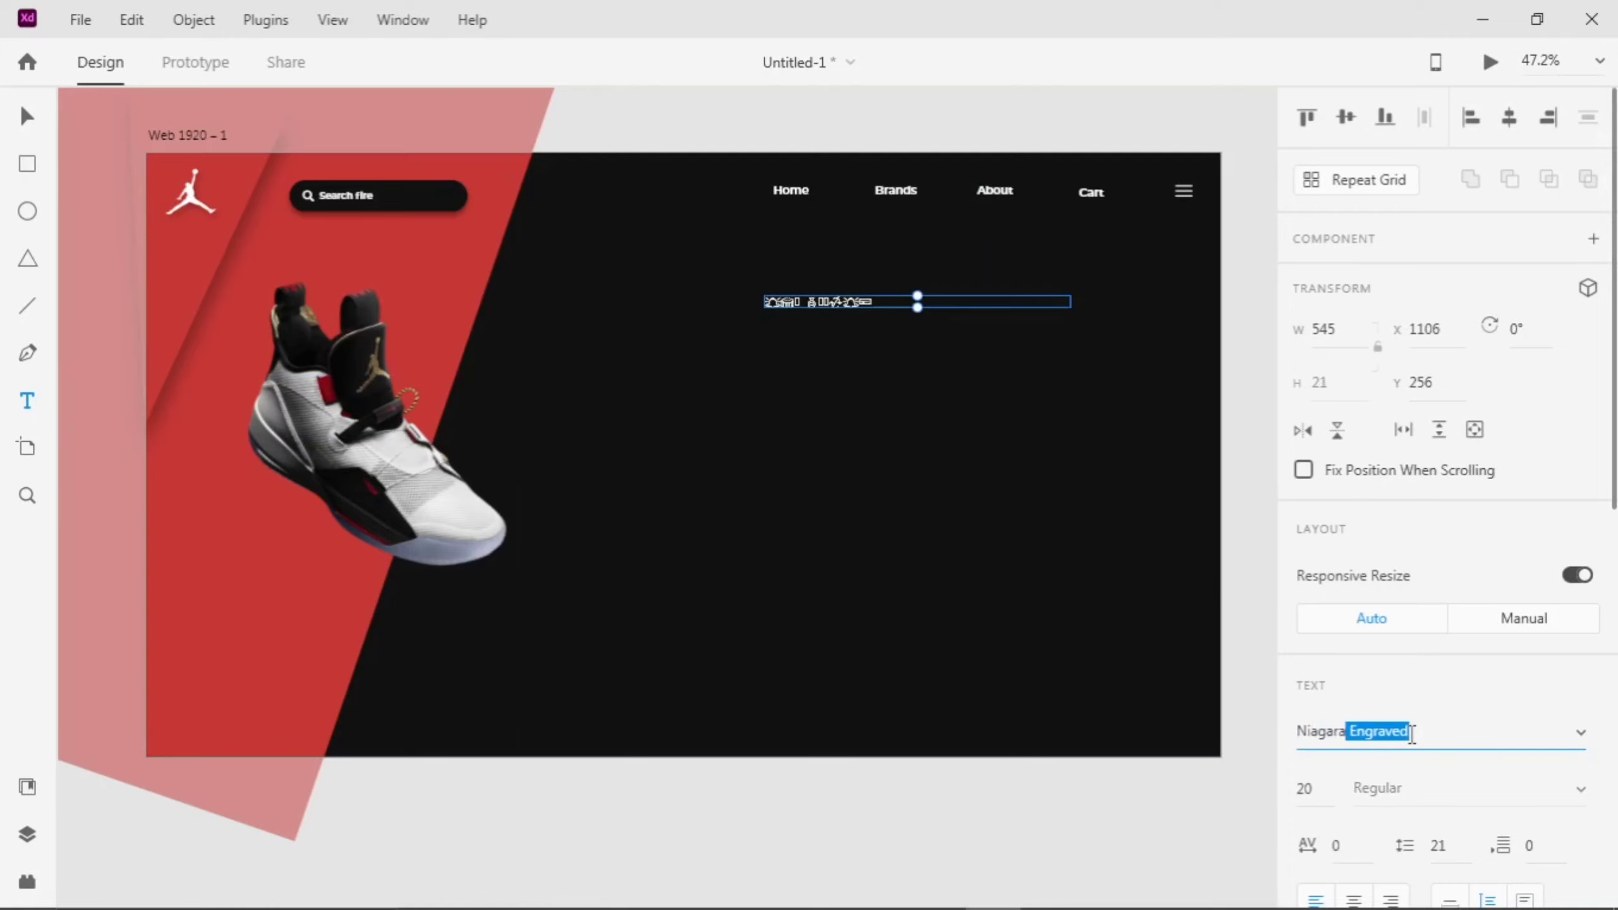
pyautogui.click(1582, 733)
pyautogui.click(1370, 678)
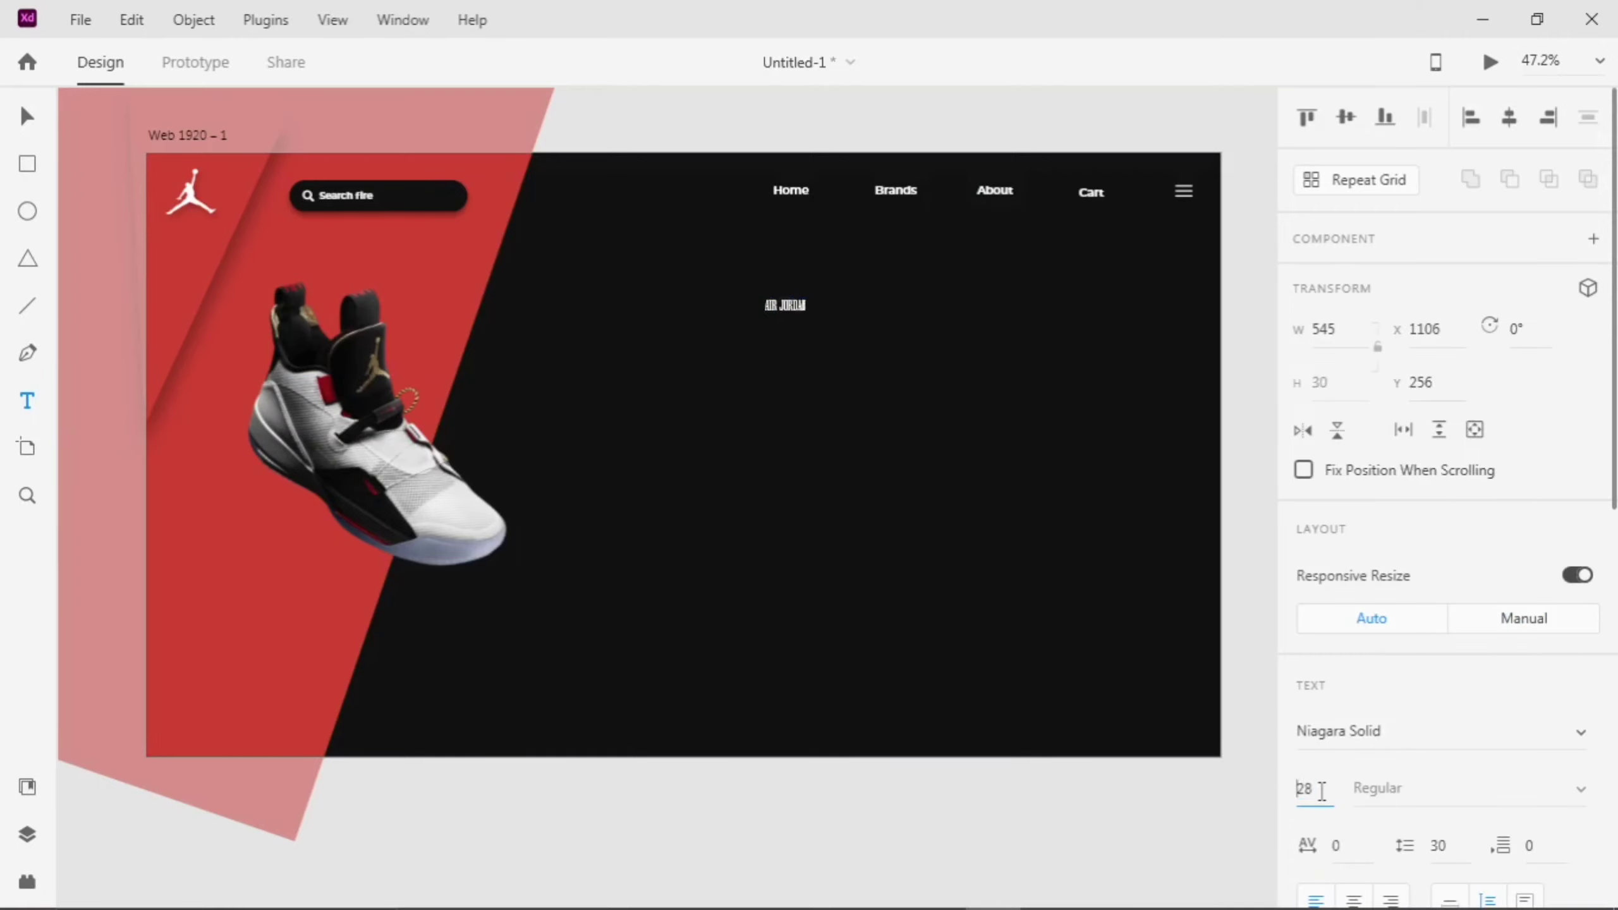
# - Increase the "AIR JORDAN" heading's text size to 177
pyautogui.press('Up')
pyautogui.press('Up')
pyautogui.press('Up')
pyautogui.press('Up')
pyautogui.press('Up')
pyautogui.press('Up')
pyautogui.press('Up')
pyautogui.press('Up')
pyautogui.press('Up')
pyautogui.press('Up')
pyautogui.press('Up')
pyautogui.press('Up')
pyautogui.press('Up')
pyautogui.press('Up')
pyautogui.press('Up')
pyautogui.press('Up')
pyautogui.press('Up')
pyautogui.press('Up')
pyautogui.press('Up')
pyautogui.press('Up')
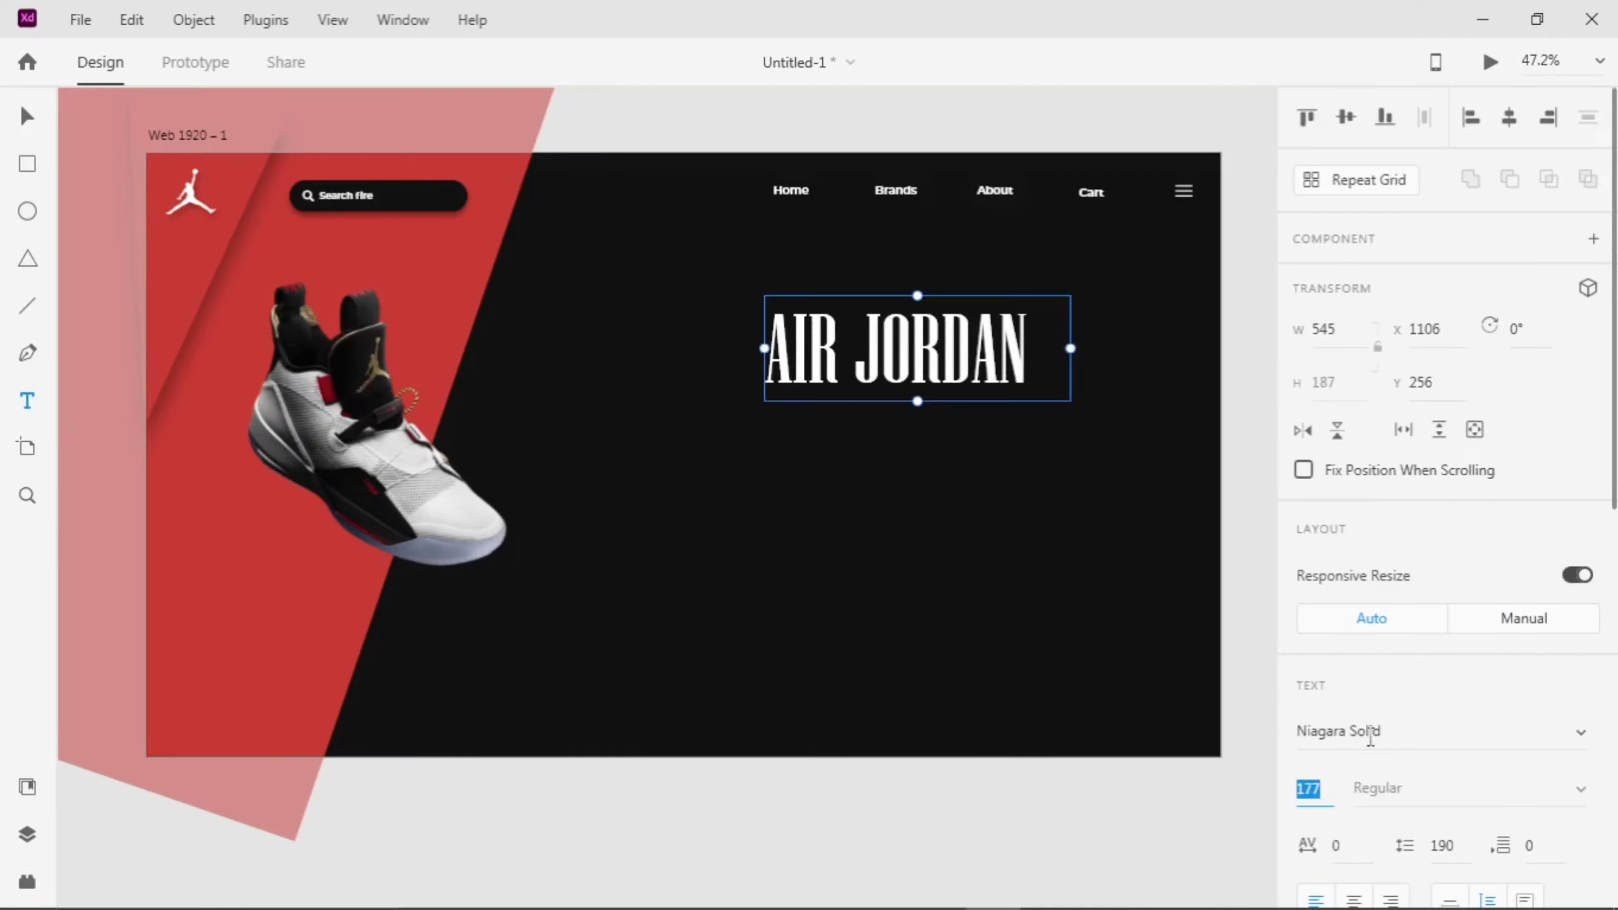
# - Add the text "XXXIII" below the heading in Montserrat ExtraLight and give it a greyer fill
pyautogui.click(983, 513)
pyautogui.write('XXXIII')
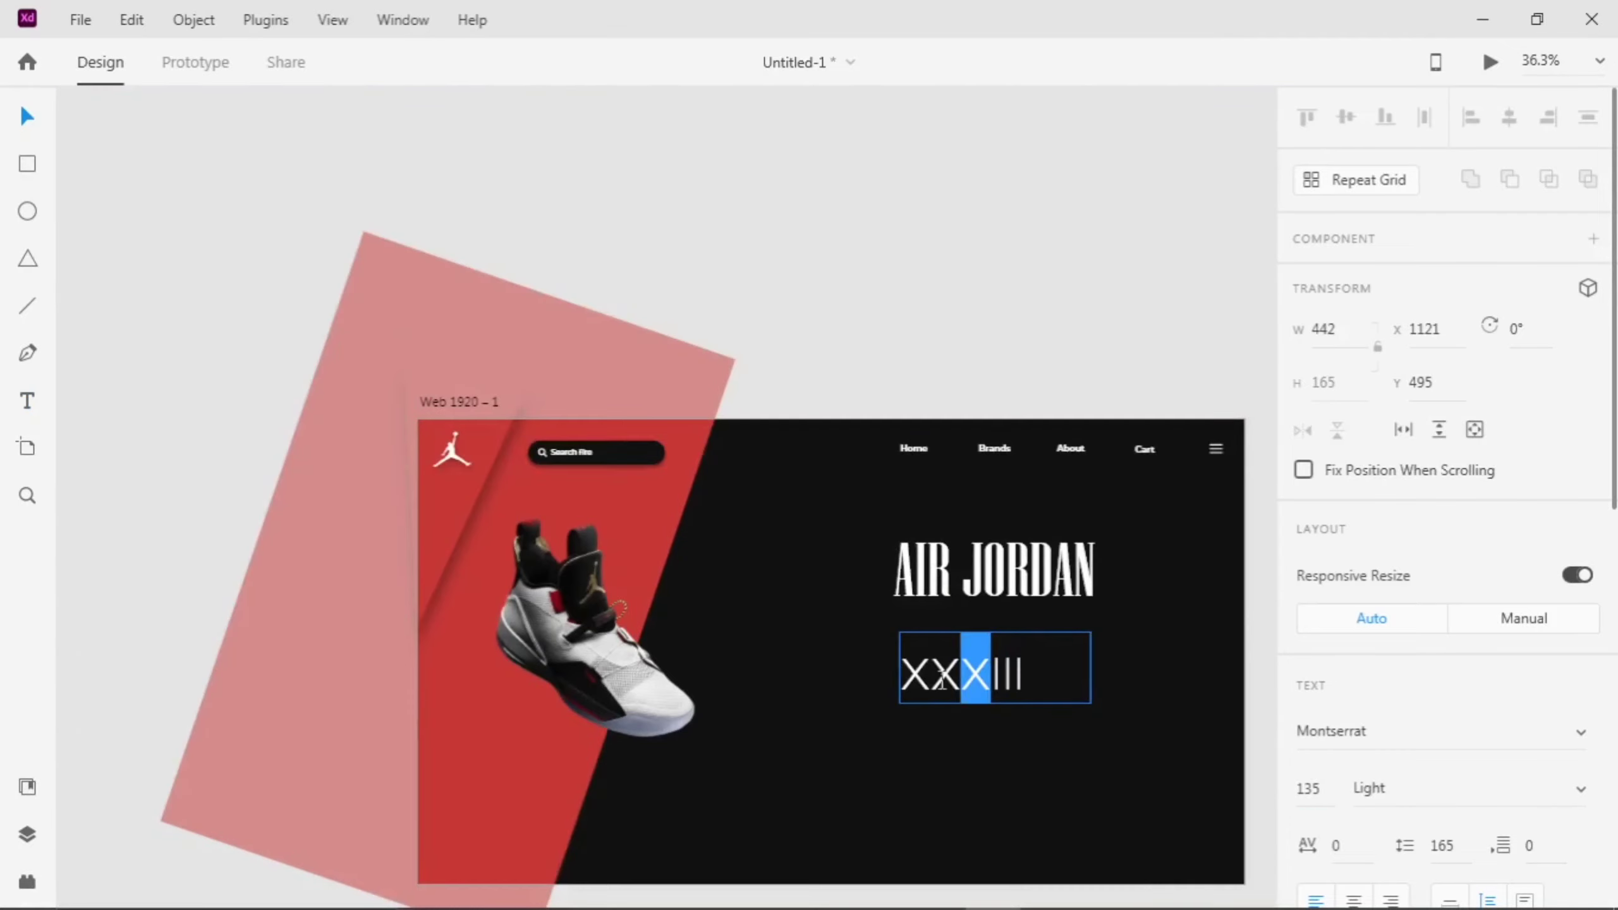
pyautogui.click(1553, 780)
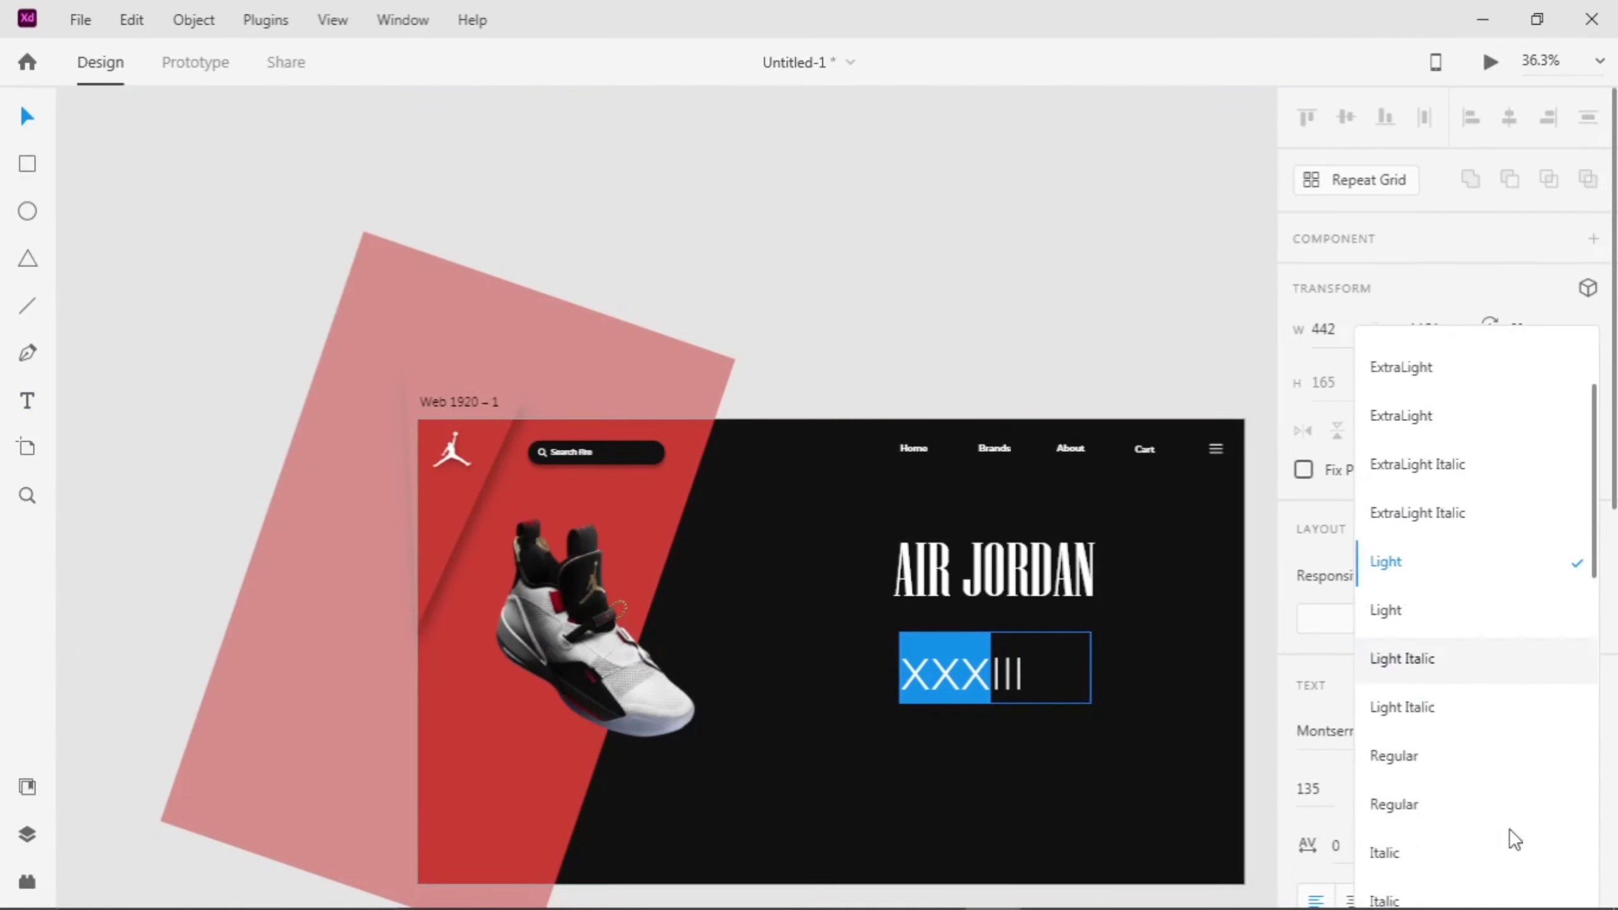
pyautogui.scroll(3, 1465, 637)
pyautogui.click(1457, 599)
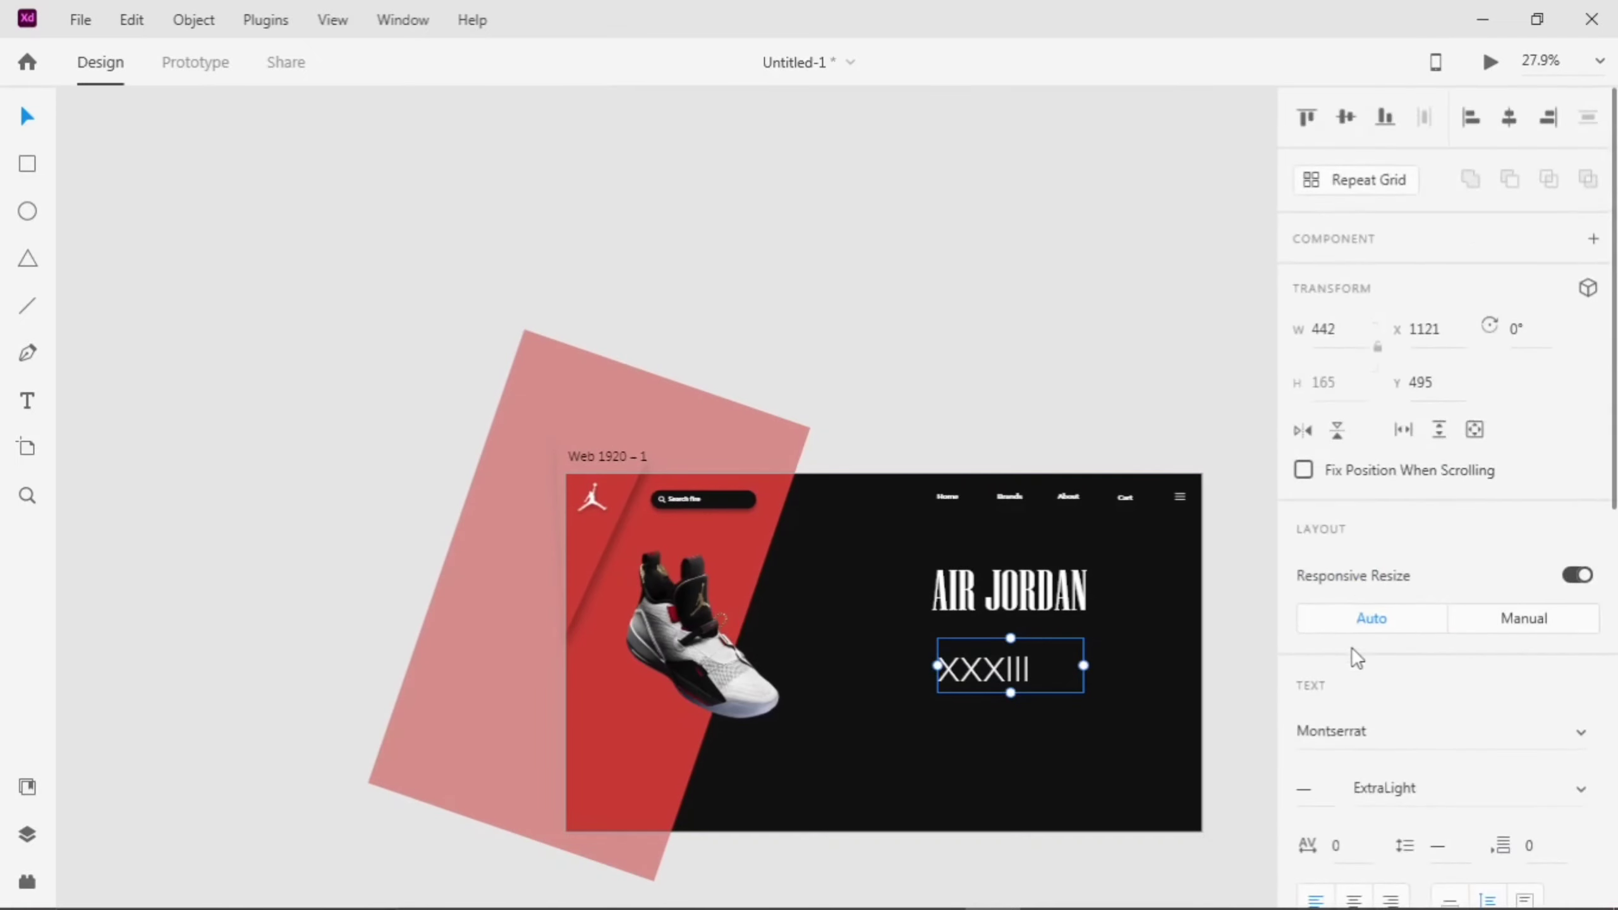
pyautogui.scroll(-8, 1356, 657)
pyautogui.click(1353, 670)
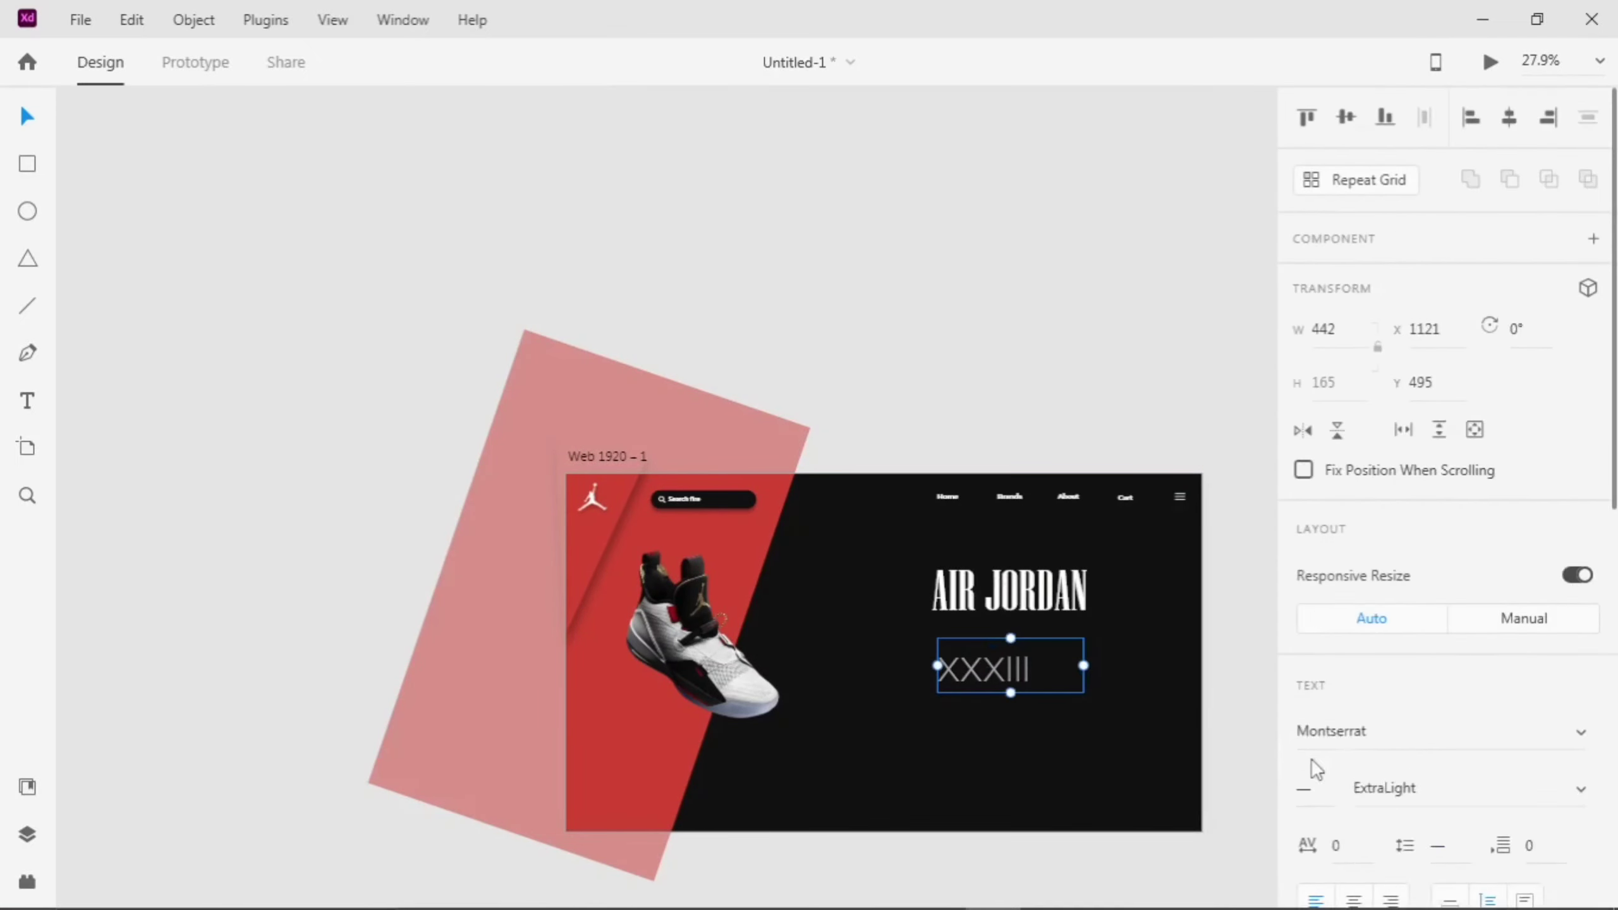
# - Move "XXXIII" directly under the "AIR JORDAN" heading and set the size of its "XXX" characters to 70
pyautogui.scroll(-4, 1314, 764)
pyautogui.scroll(4, 1024, 695)
pyautogui.moveTo(1009, 678); pyautogui.dragTo(808, 567)
pyautogui.doubleClick(945, 566)
pyautogui.click(1312, 540)
pyautogui.write('70')
pyautogui.press('Return')
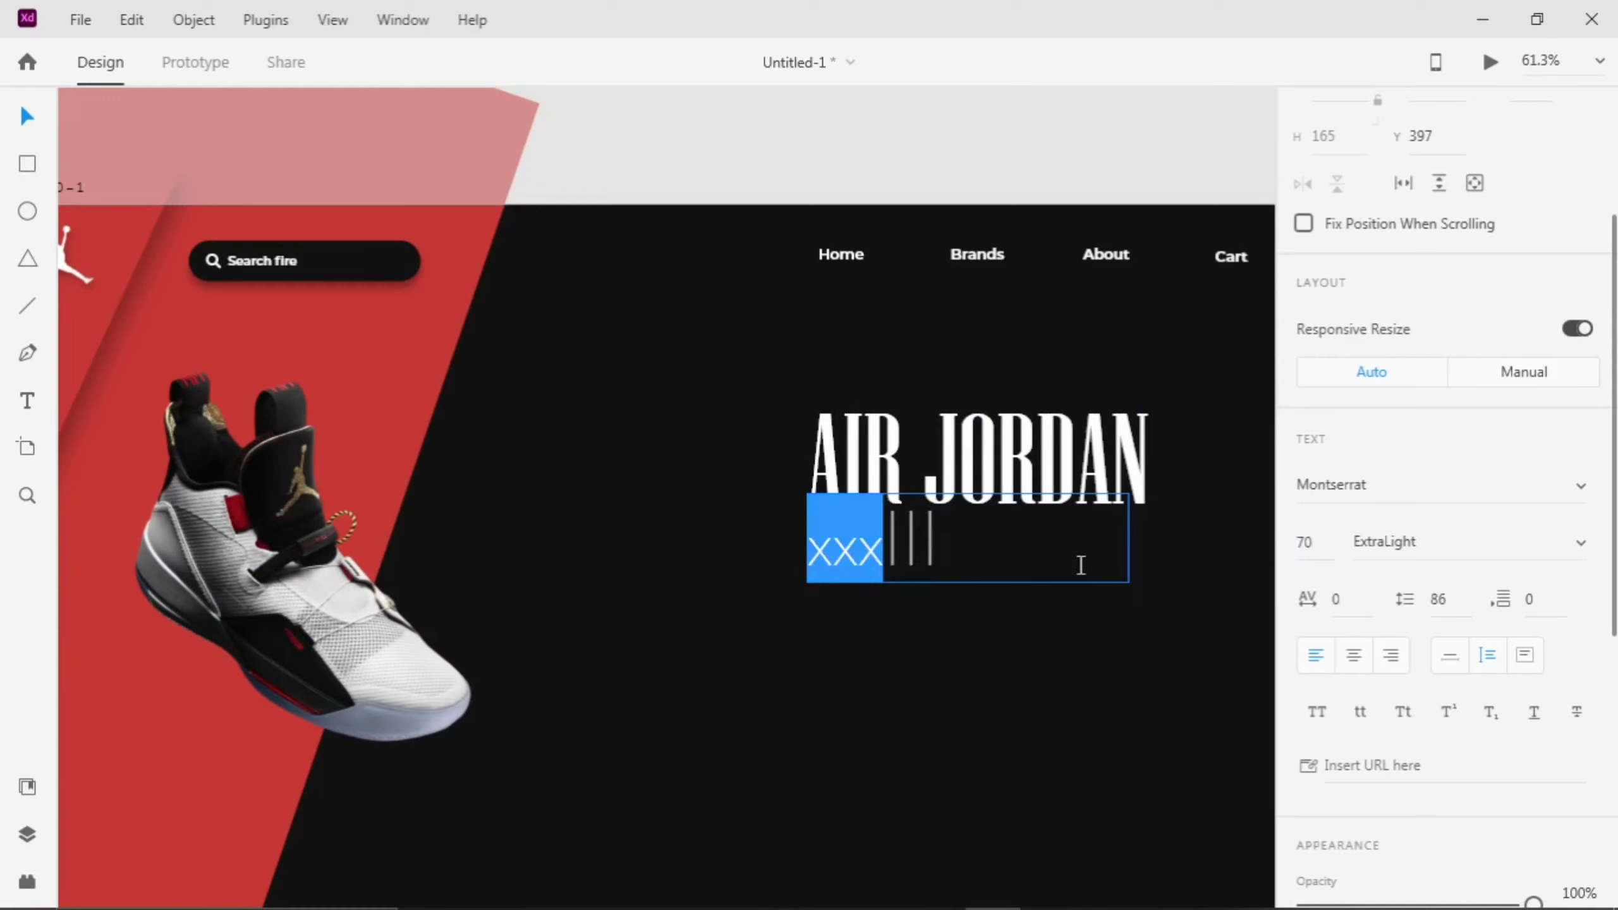
# - Reduce the "III" characters to match the height of the "XXX" characters
pyautogui.moveTo(1081, 567); pyautogui.dragTo(880, 566)
pyautogui.click(1309, 548)
pyautogui.write('50')
pyautogui.press('Return')
# - Start a description text box about 796 wide below "XXXIII" and set its text size to 30
pyautogui.press('t')
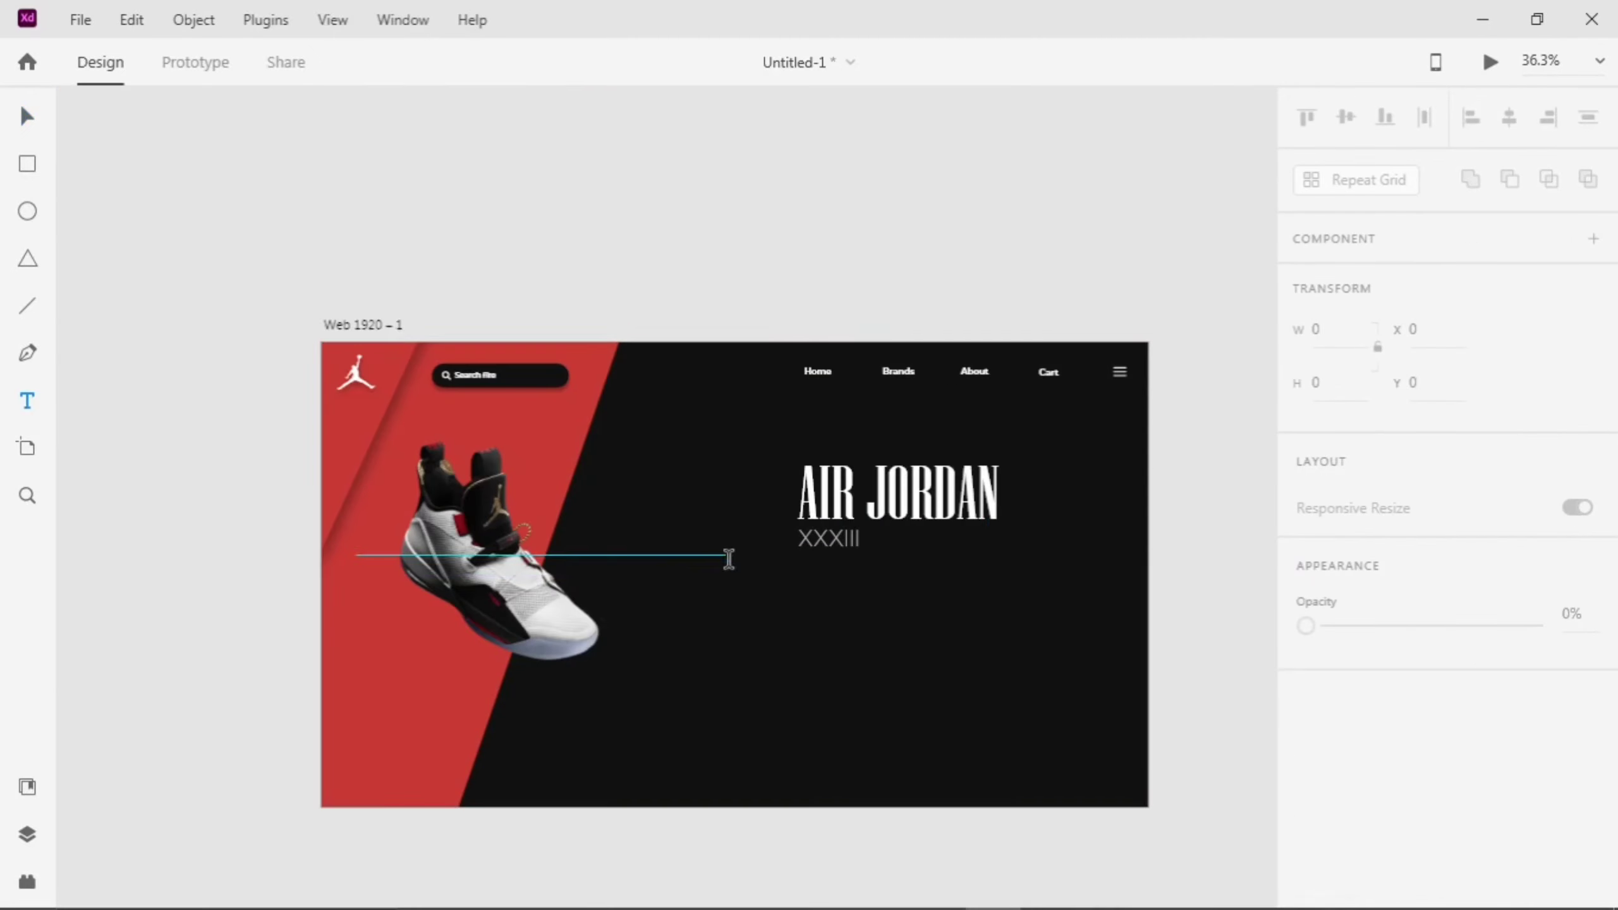
pyautogui.moveTo(742, 577); pyautogui.dragTo(1087, 627)
pyautogui.write('Des')
pyautogui.click(1319, 788)
pyautogui.write('30')
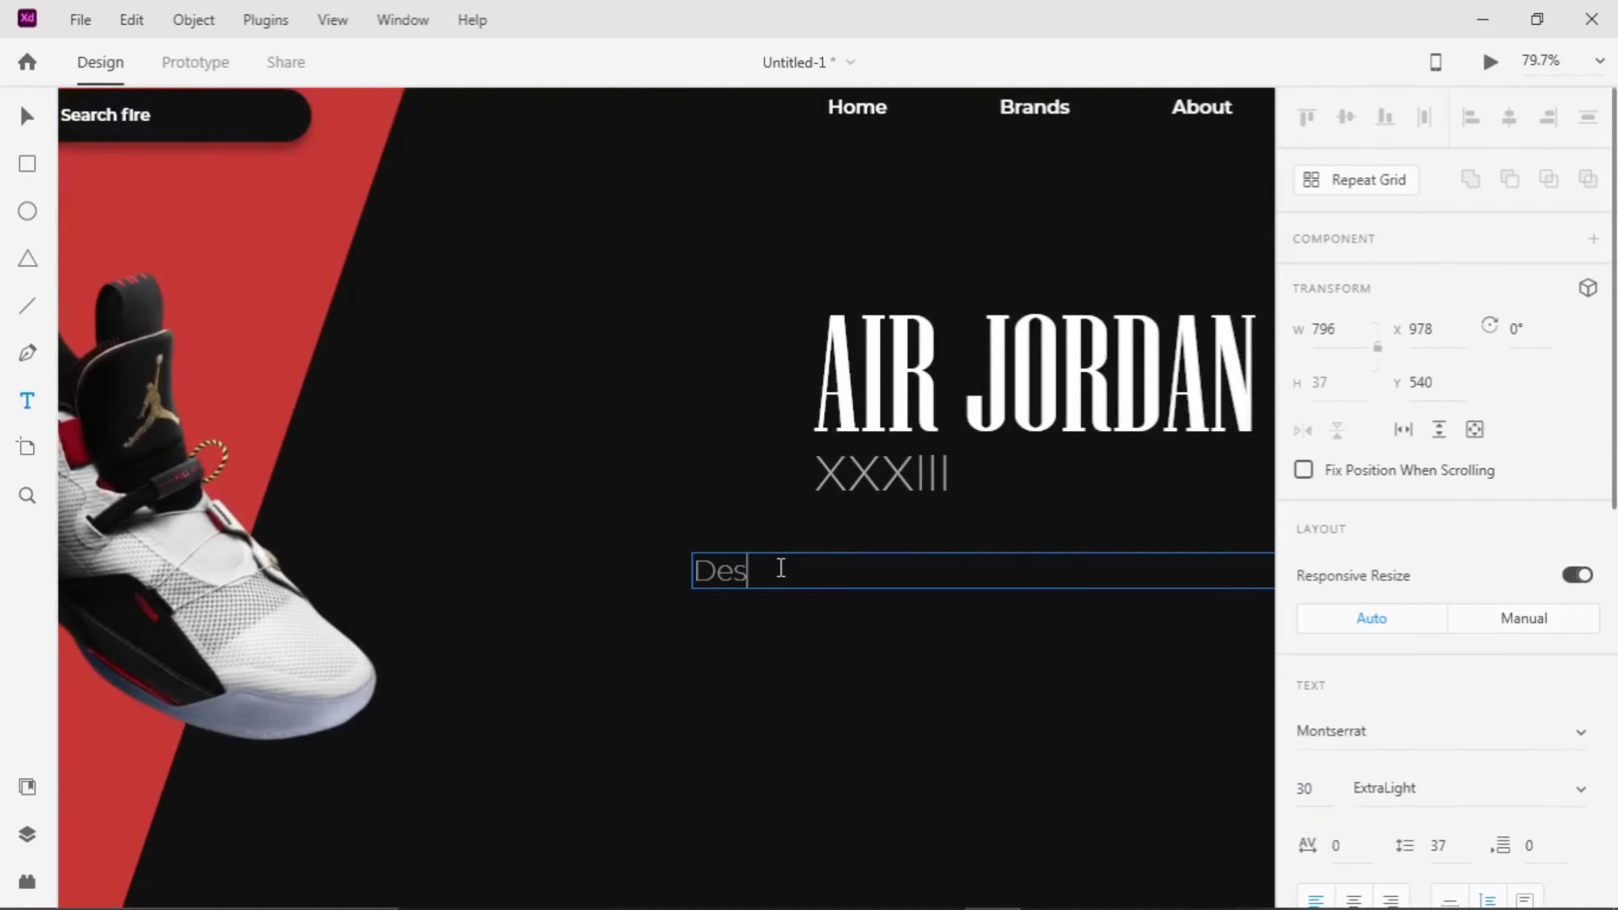
# - Write the Air Jordan 33 description, from the designer credit through the textile build and FastFit system to "customization fit system"
pyautogui.scroll(-3, 781, 567)
pyautogui.write('igned by Tate Kuer')
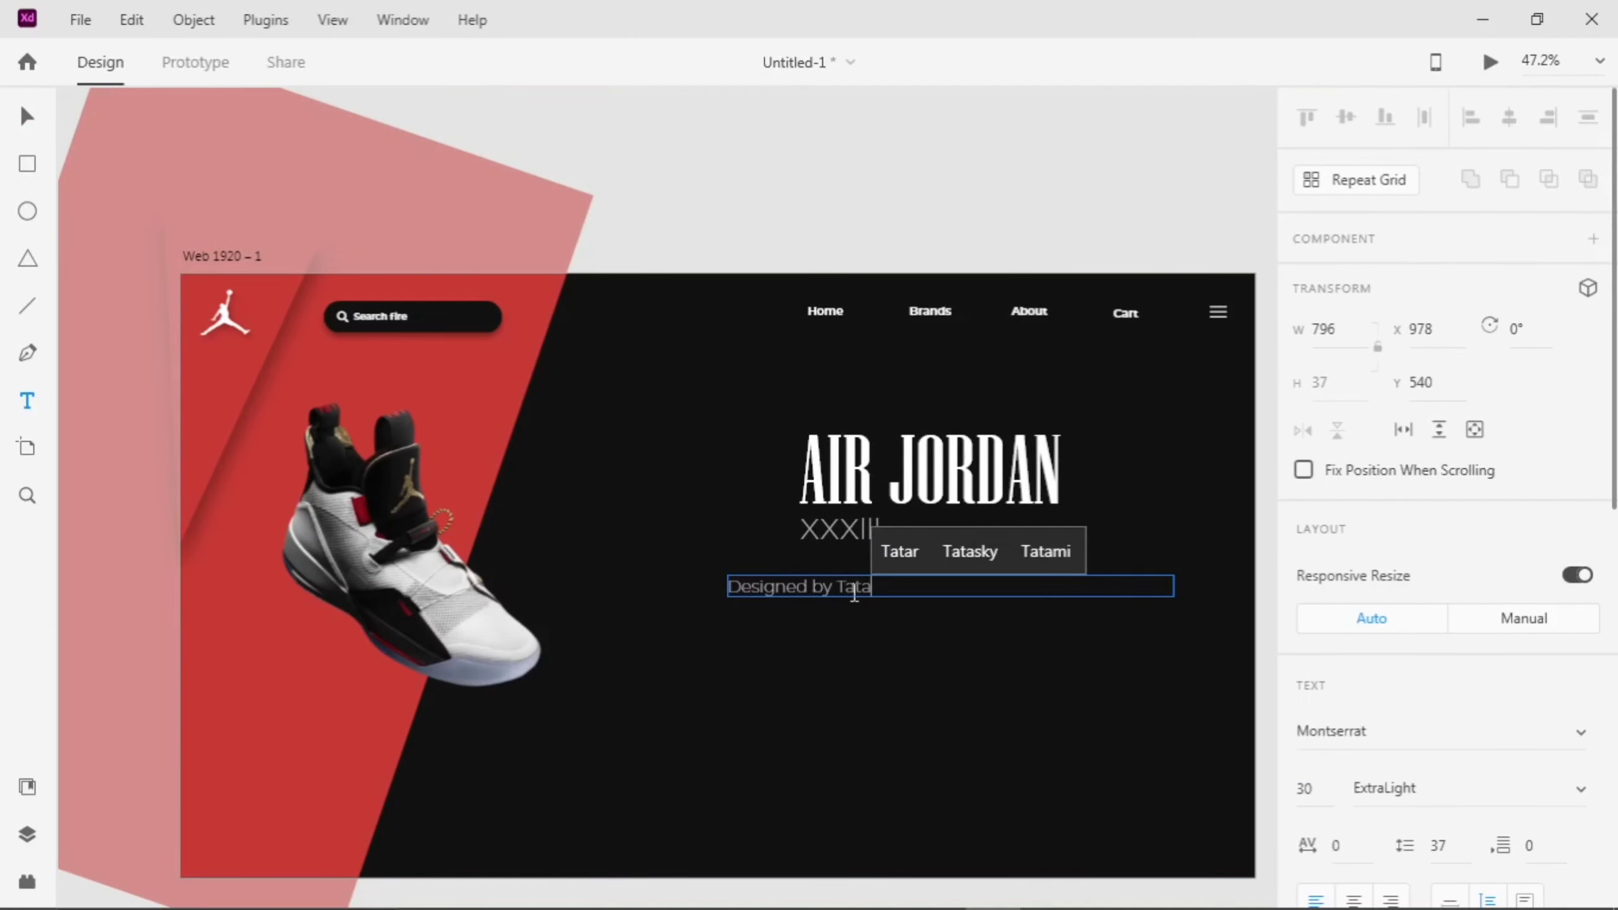
pyautogui.write('bis,the Air Jordan 33 features a textile build, a Fli')
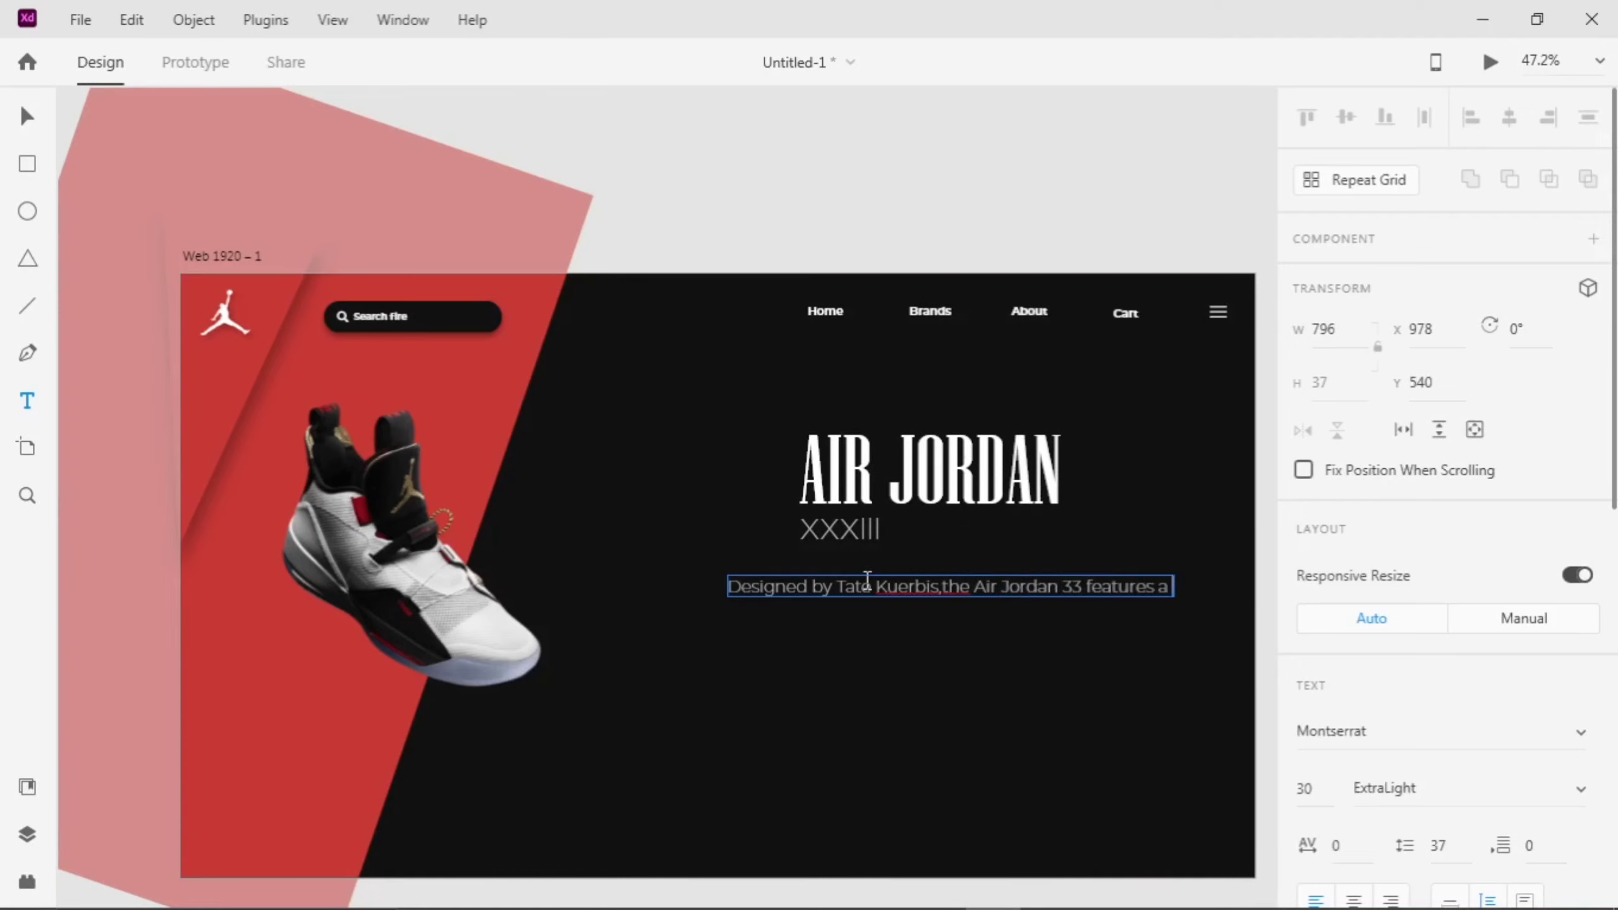
pyautogui.write('ghtSpeed carbon fiber plate and Zoom Air cushioning. The')
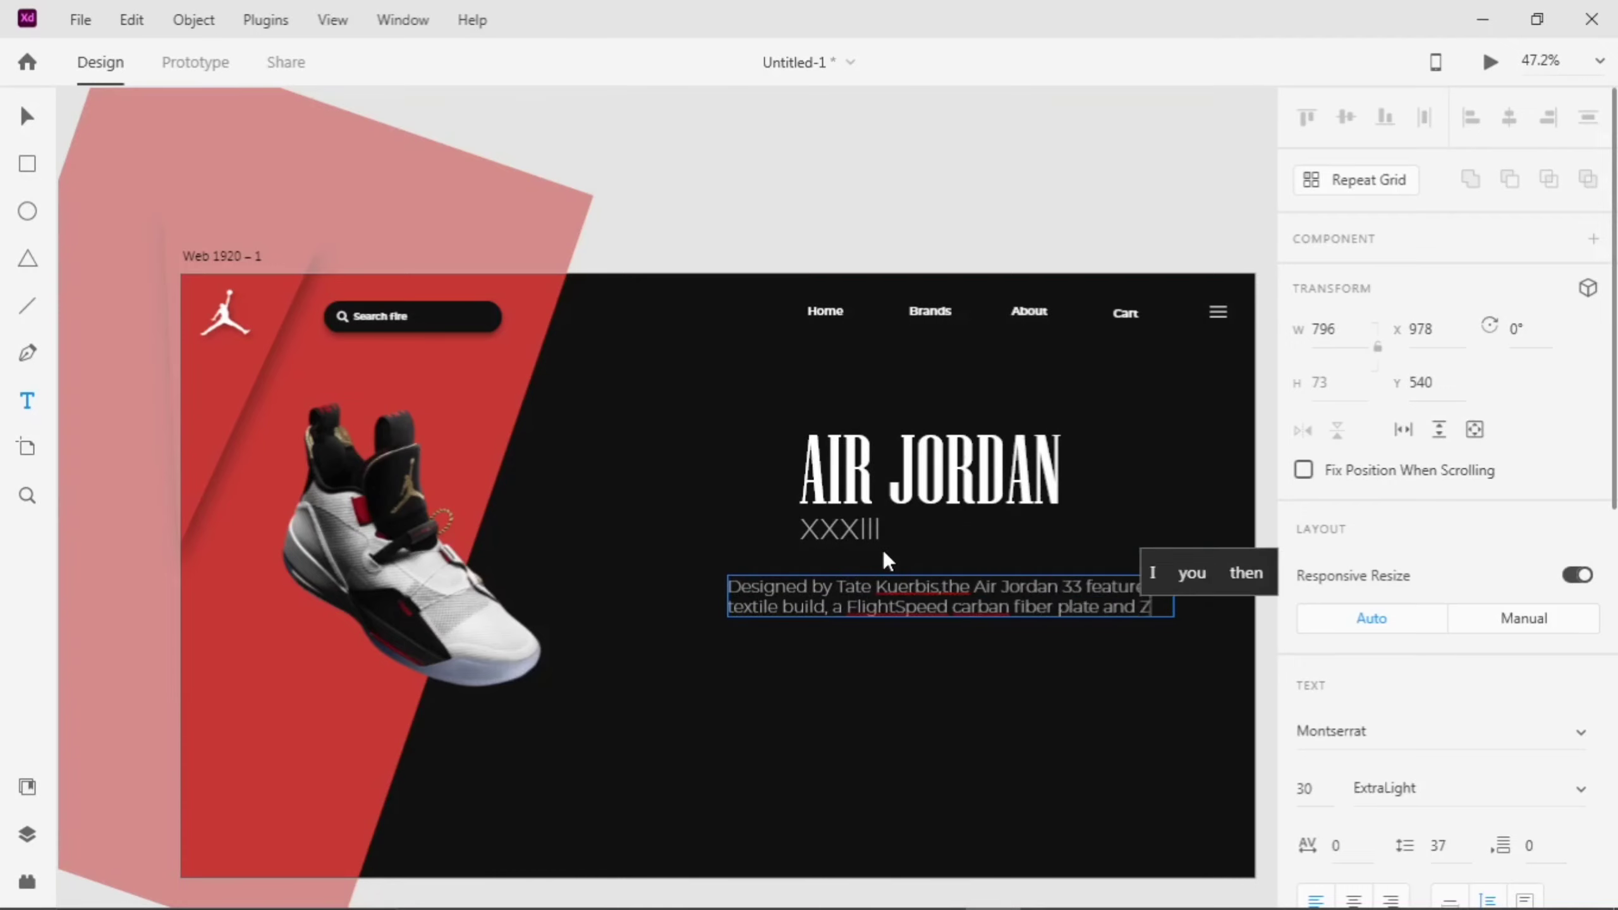
pyautogui.write(' standout element is a uni')
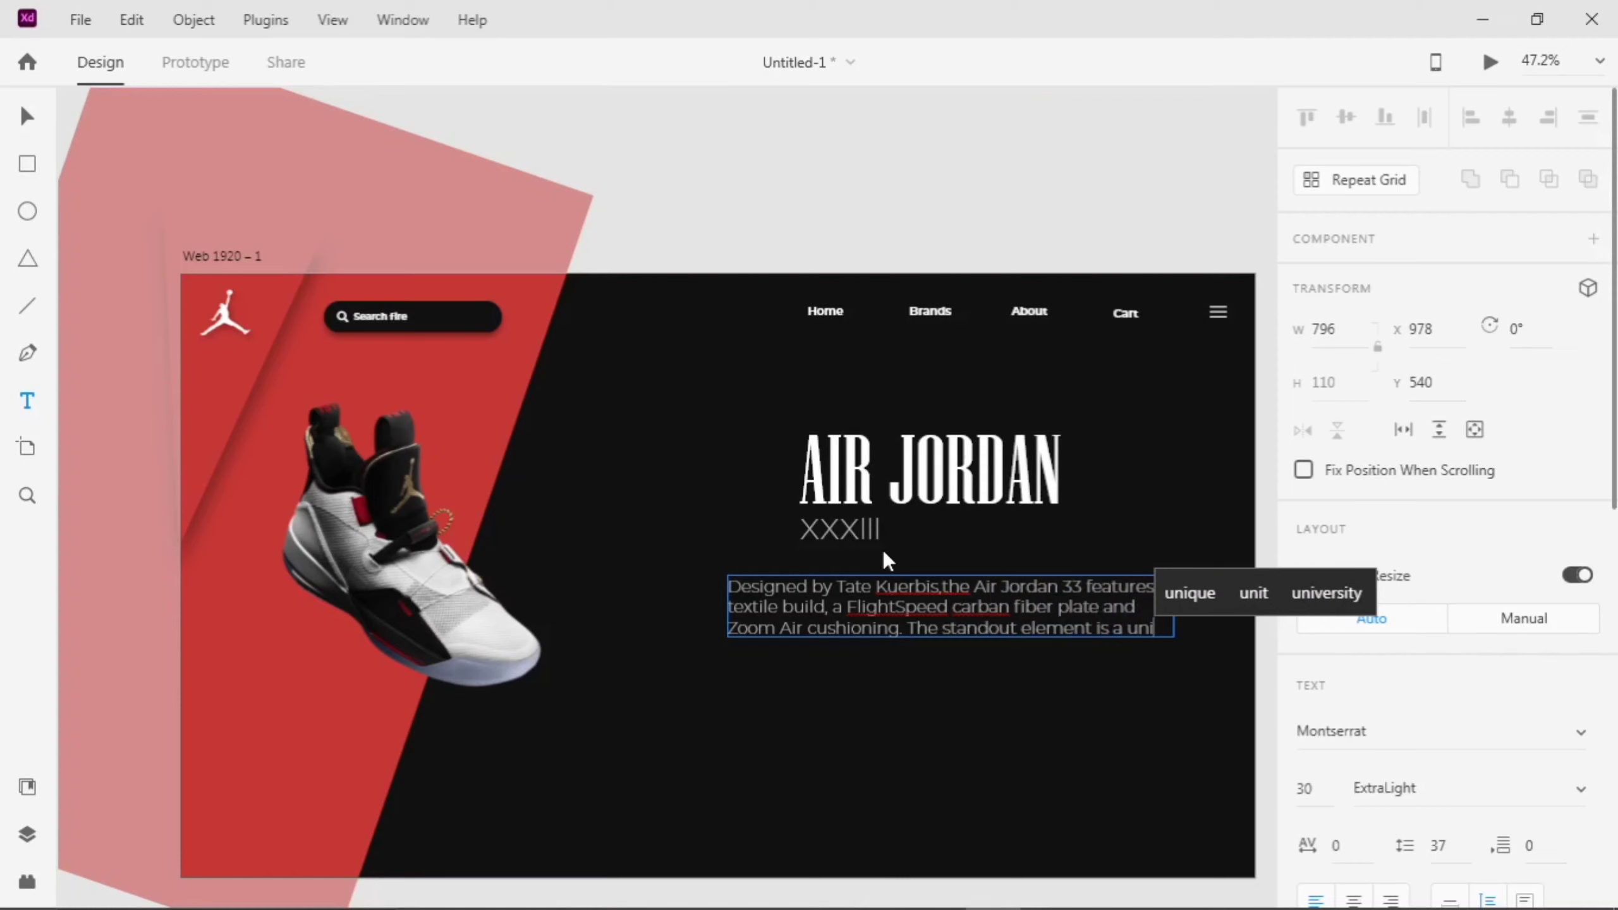
pyautogui.write('que, laceless FastFit system that enables the wear')
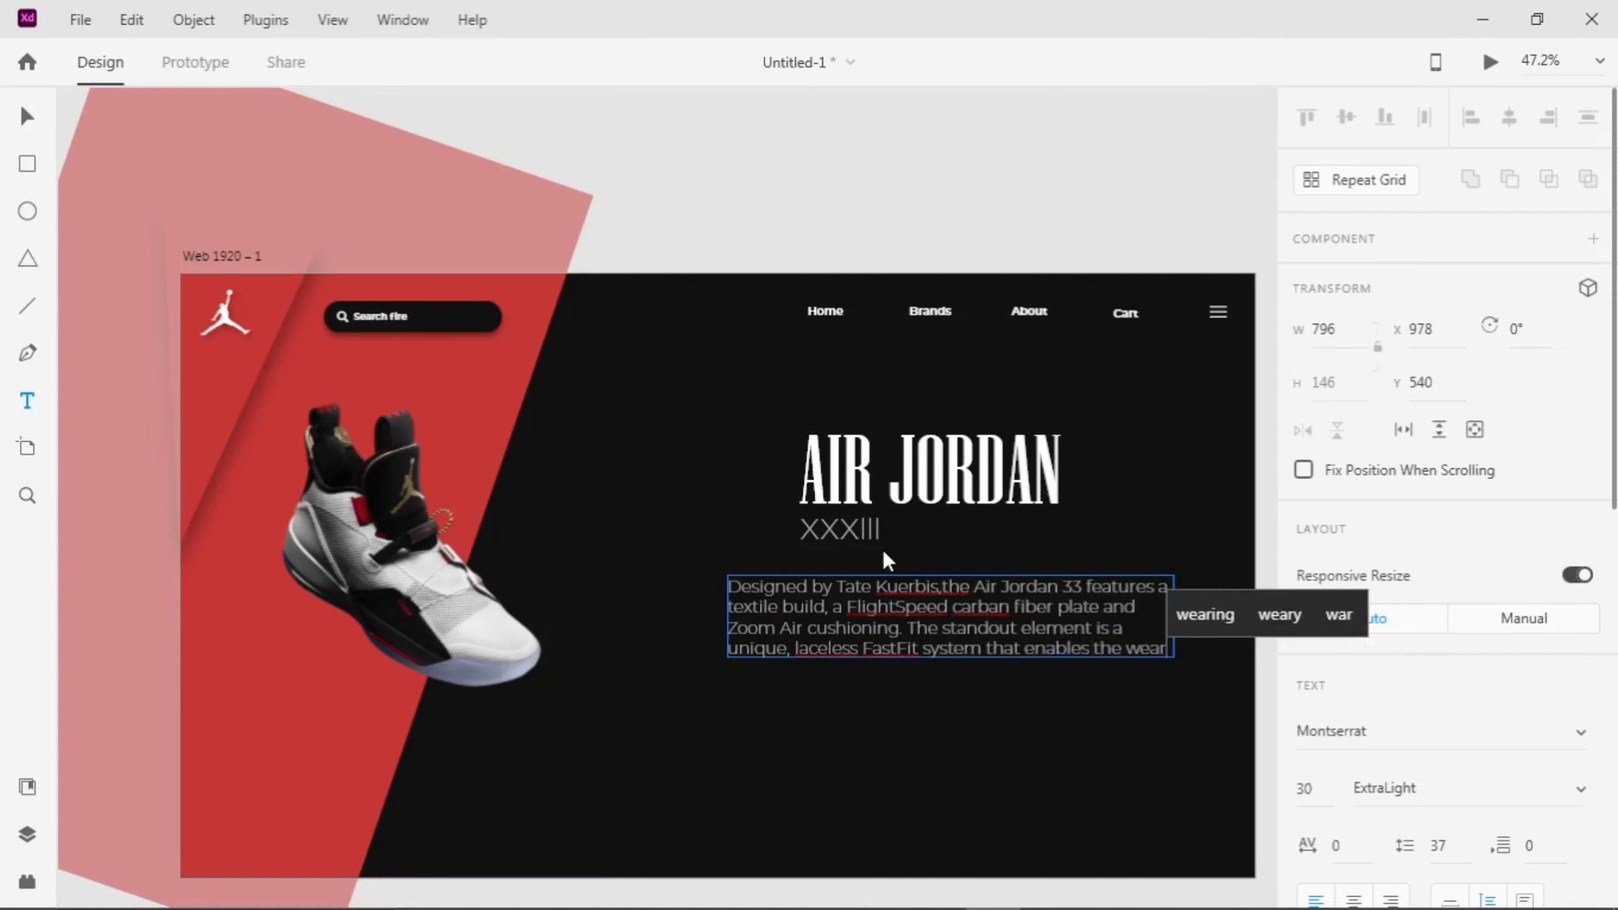
pyautogui.write('er to to yank an elastic pull tab to land on one on one')
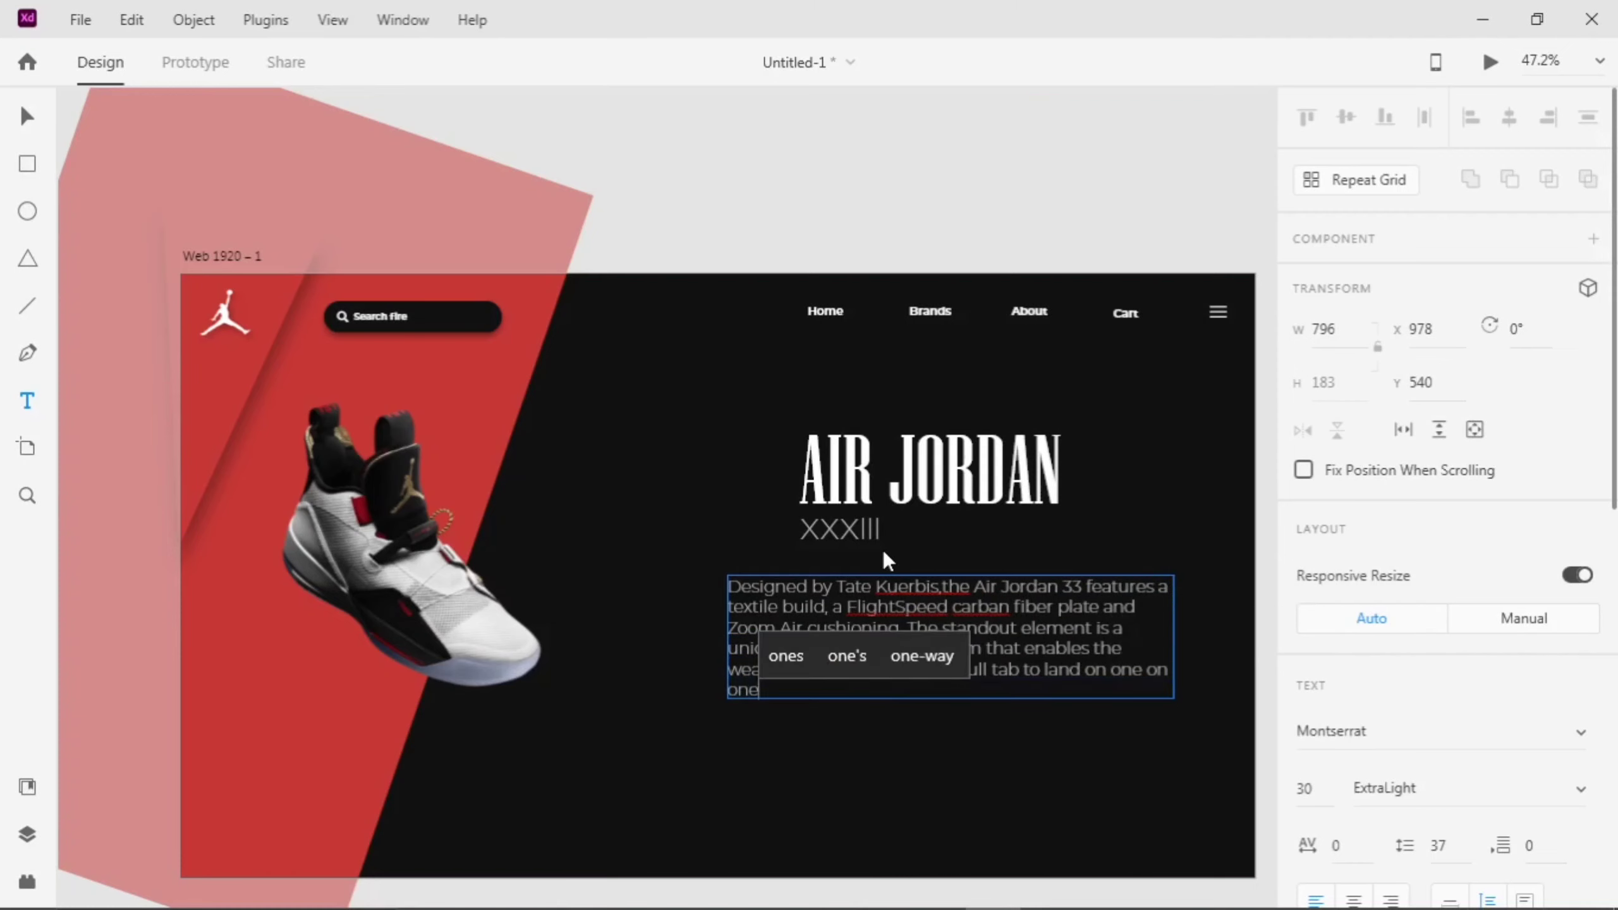
pyautogui.write(' of 12"clicks" offers by the customization fit system')
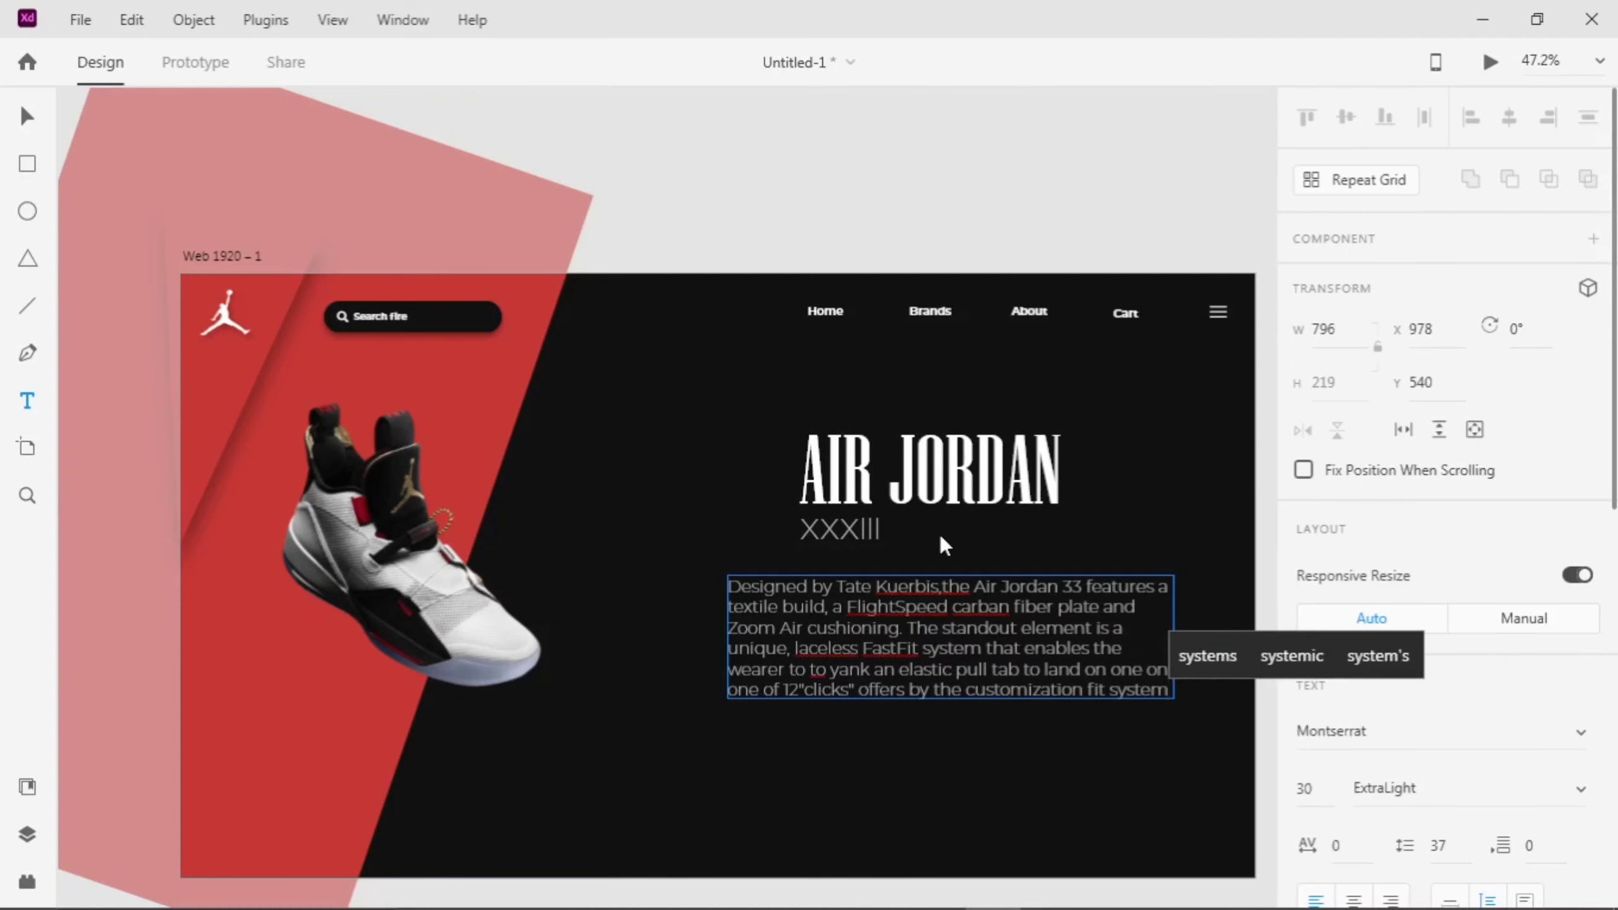
pyautogui.press('Escape')
# - Place a copy of the "AIR JORDAN" heading below the description as a "$320" price with text size 59
pyautogui.moveTo(1012, 253); pyautogui.dragTo(809, 739)
pyautogui.hotkey('ctrl', 'z')
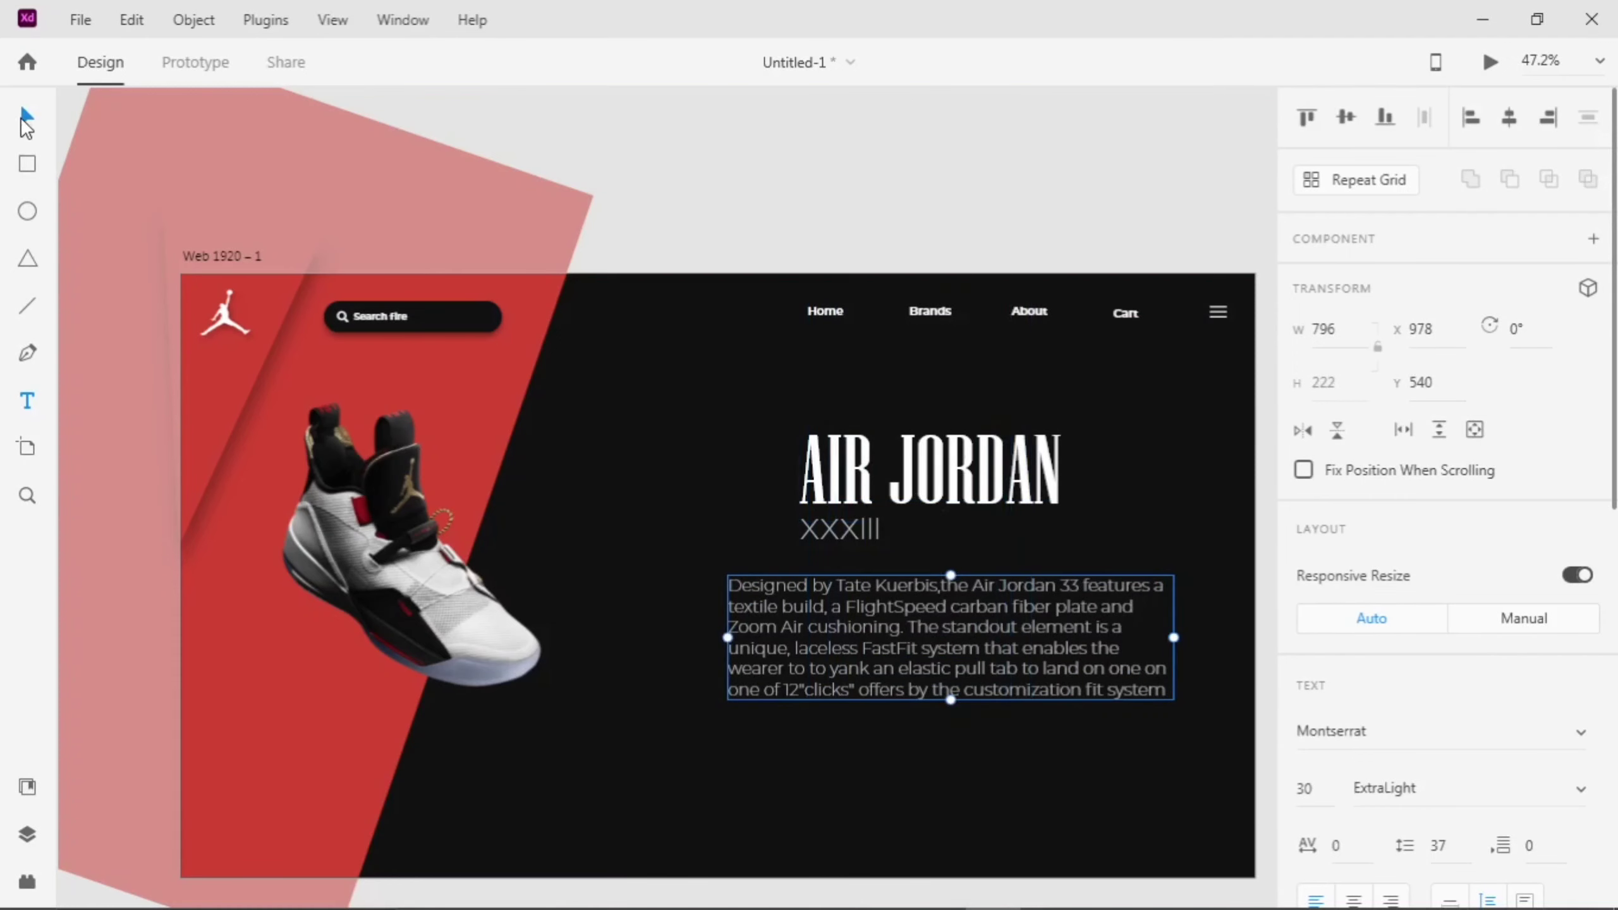
pyautogui.click(26, 119)
pyautogui.keyDown('alt'); pyautogui.moveTo(962, 475); pyautogui.dragTo(787, 755); pyautogui.keyUp('alt')
pyautogui.doubleClick(795, 759)
pyautogui.write('$320')
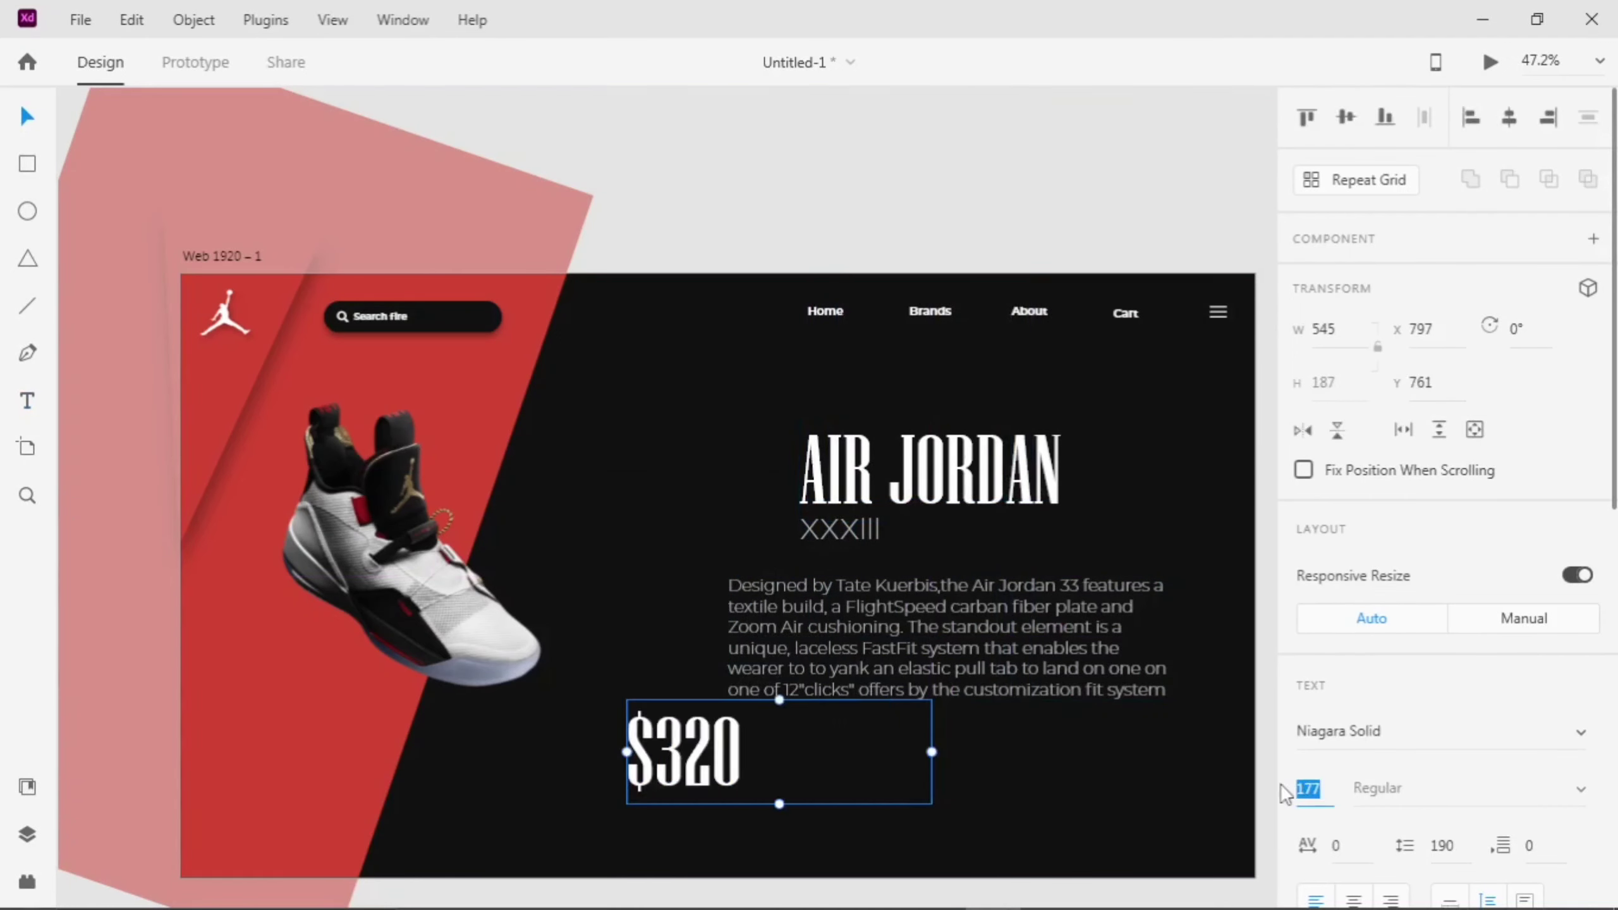
pyautogui.press('Return')
pyautogui.press('Return')
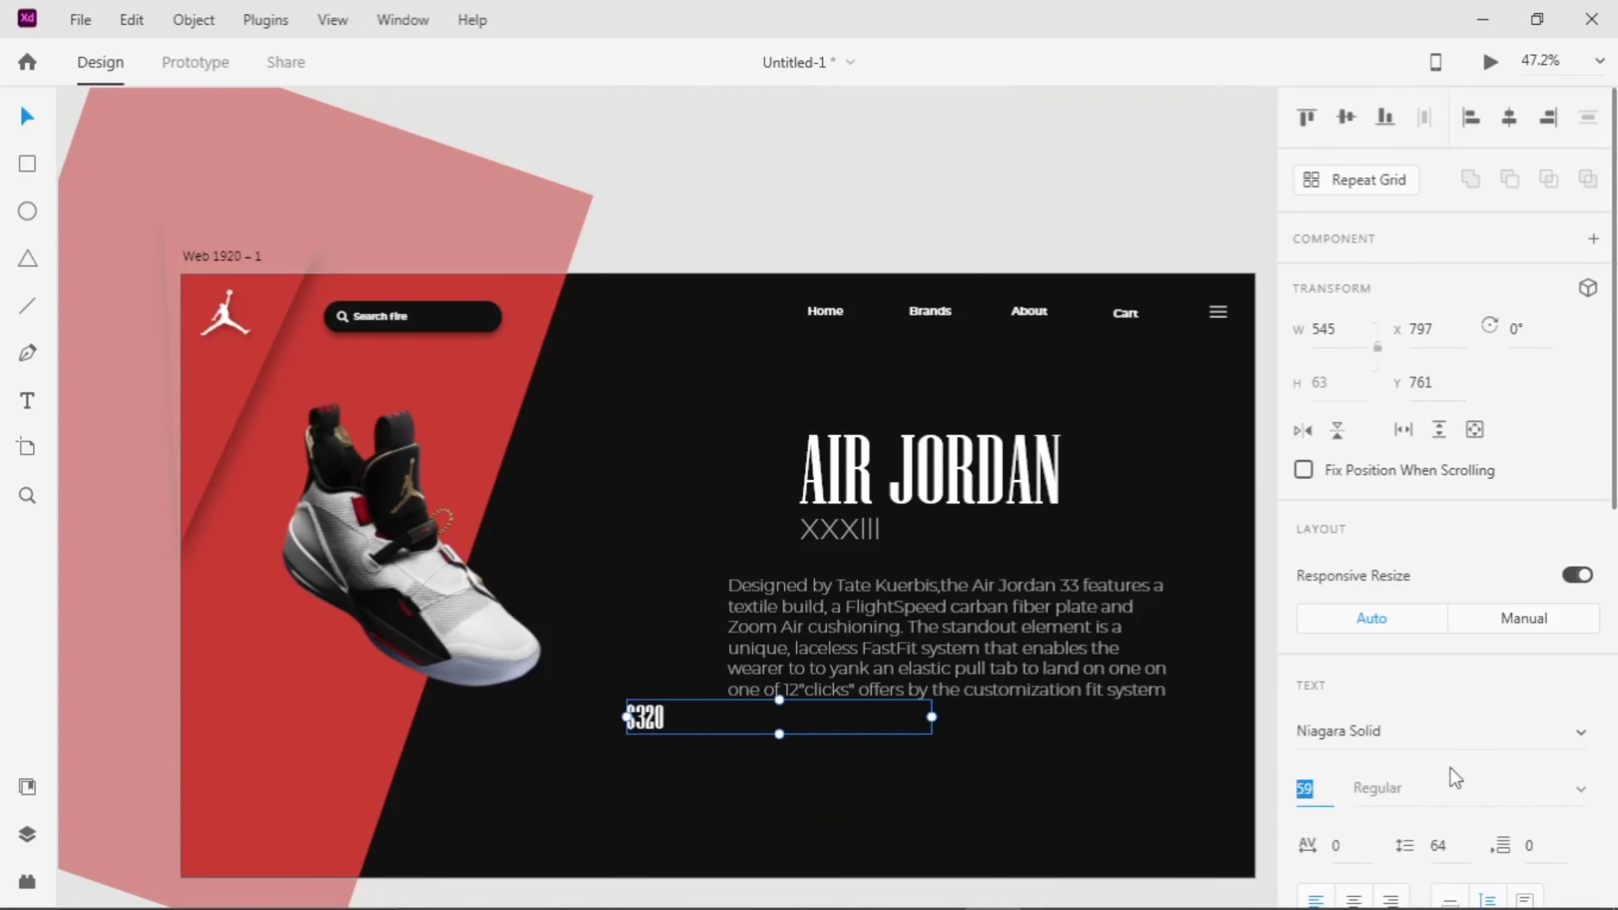
# - Increase the "$320" price's text size, narrow its text box and place it below the description
pyautogui.press('Up')
pyautogui.press('Up')
pyautogui.press('Up')
pyautogui.press('Up')
pyautogui.press('Up')
pyautogui.press('Up')
pyautogui.click(723, 657)
pyautogui.click(650, 723)
pyautogui.scroll(-3, 860, 774)
# - Widen the description box and move the heading, "XXXIII" and price into line with its left edge
pyautogui.click(828, 692)
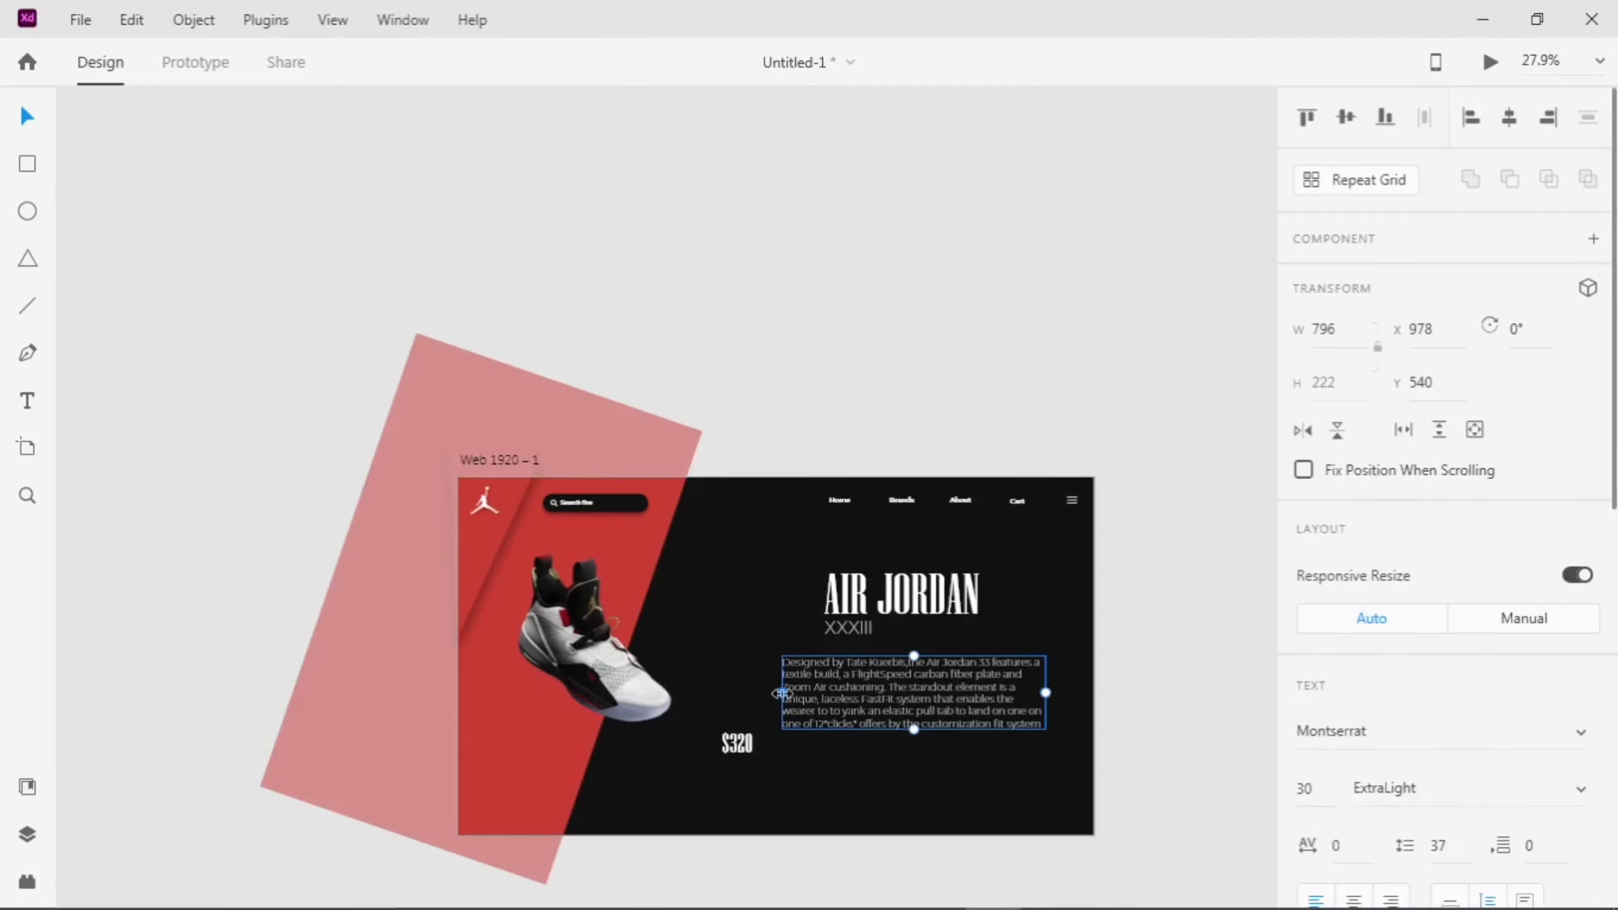
pyautogui.moveTo(780, 692)
pyautogui.mouseDown()
pyautogui.moveTo(741, 688)
pyautogui.moveTo(759, 689)
pyautogui.mouseUp()
pyautogui.scroll(3, 902, 664)
pyautogui.moveTo(892, 590); pyautogui.dragTo(786, 576)
pyautogui.moveTo(855, 675); pyautogui.dragTo(733, 618)
pyautogui.moveTo(693, 765); pyautogui.dragTo(715, 765)
pyautogui.click(841, 798)
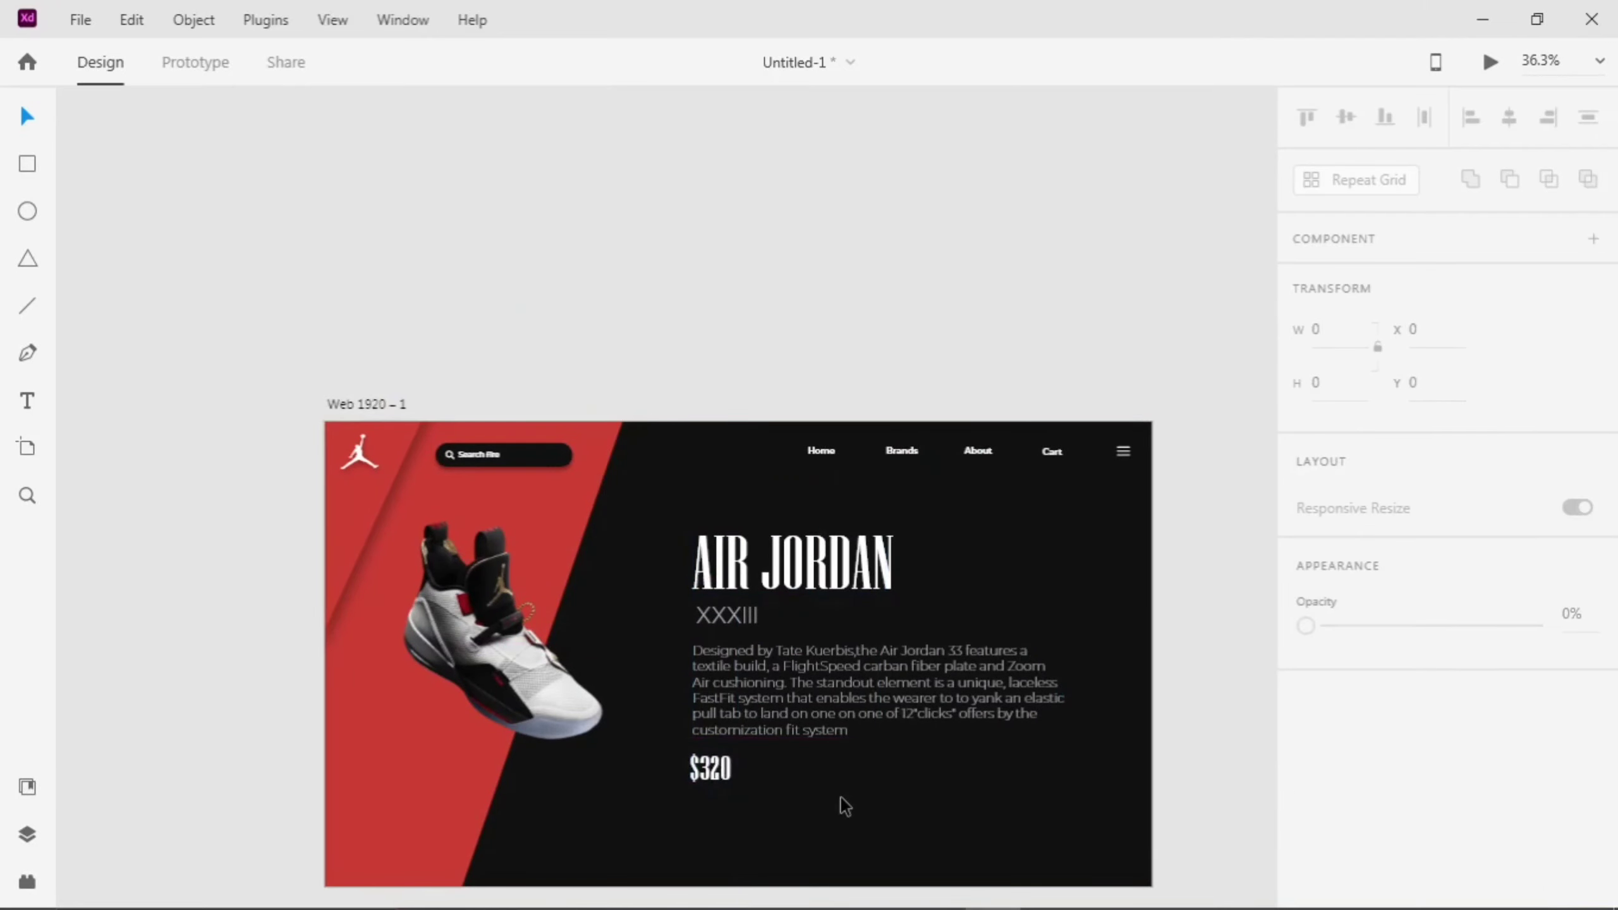
# - Move the heading, "XXXIII", description and price up together on the artboard
pyautogui.moveTo(833, 808); pyautogui.dragTo(707, 555)
pyautogui.moveTo(800, 681); pyautogui.dragTo(795, 639)
pyautogui.click(1152, 698)
# - Draw a small circle directly below the "$320" price
pyautogui.press('e')
pyautogui.scroll(5, 697, 828)
pyautogui.moveTo(579, 594); pyautogui.dragTo(708, 699)
pyautogui.press('v')
# - Remove the circle's fill and give it a white border of size 2
pyautogui.scroll(-6, 1358, 480)
pyautogui.click(1305, 384)
pyautogui.click(1373, 489)
pyautogui.write('2')
pyautogui.click(1349, 445)
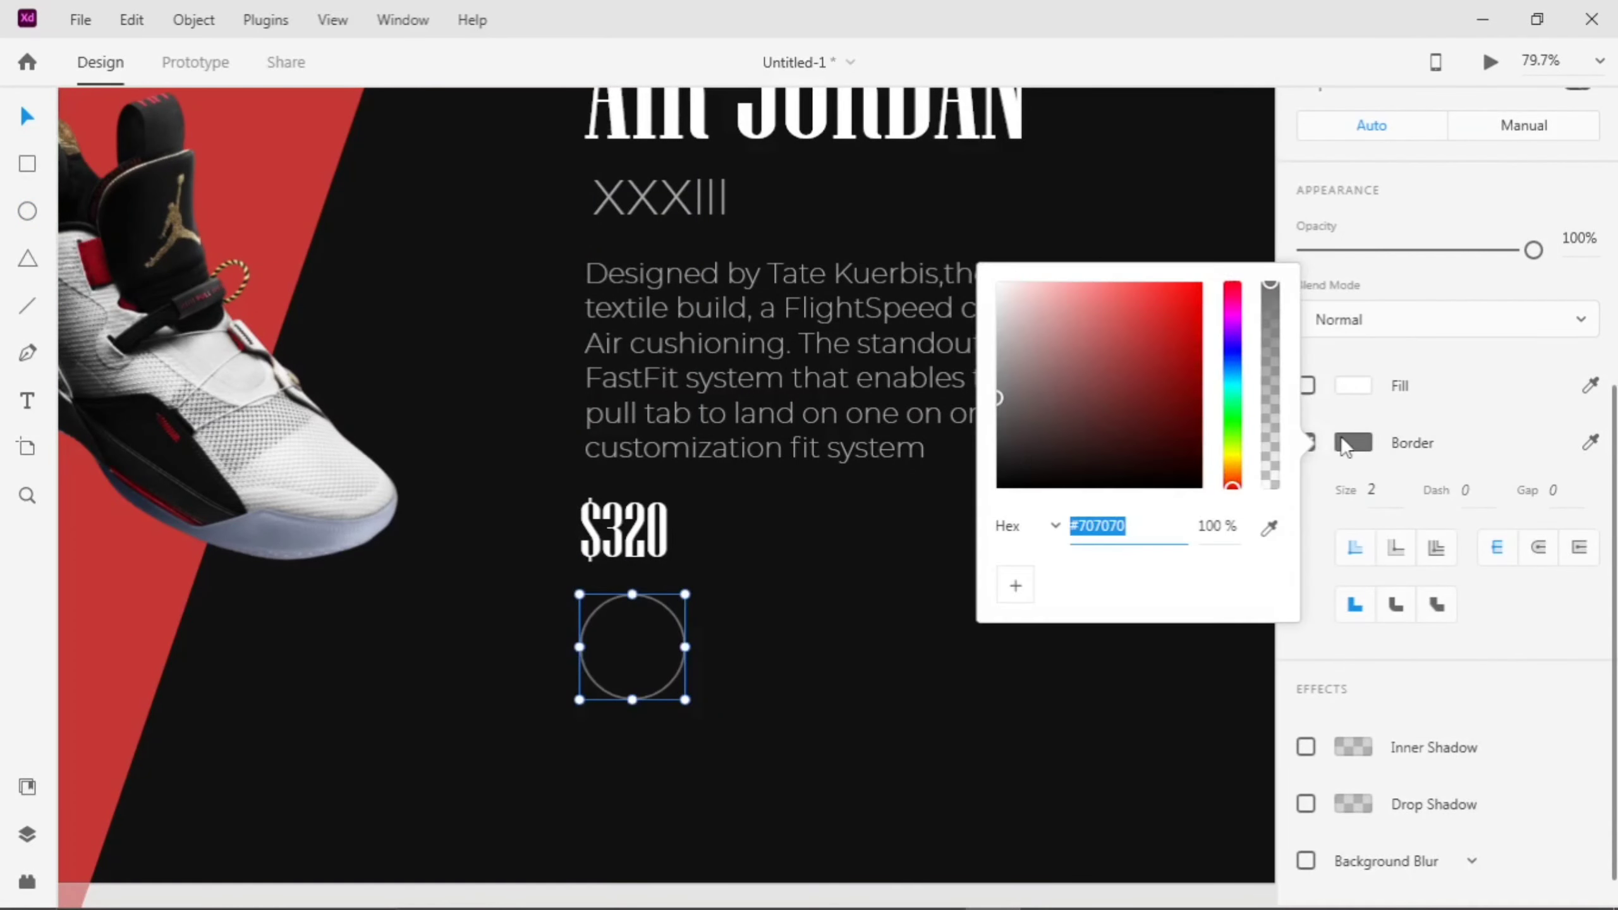
pyautogui.moveTo(1013, 318); pyautogui.dragTo(979, 307)
# - Duplicate the circle three times to form an evenly spaced row of four below the price
pyautogui.click(670, 688)
pyautogui.moveTo(668, 686); pyautogui.dragTo(912, 687)
pyautogui.moveTo(912, 687); pyautogui.dragTo(1051, 687)
# - Darken the borders of the three copied circles to grey, with #565656 on the third circle
pyautogui.click(806, 677)
pyautogui.click(800, 674)
pyautogui.click(1353, 565)
pyautogui.moveTo(1004, 459); pyautogui.dragTo(995, 551)
pyautogui.click(923, 675)
pyautogui.click(1353, 565)
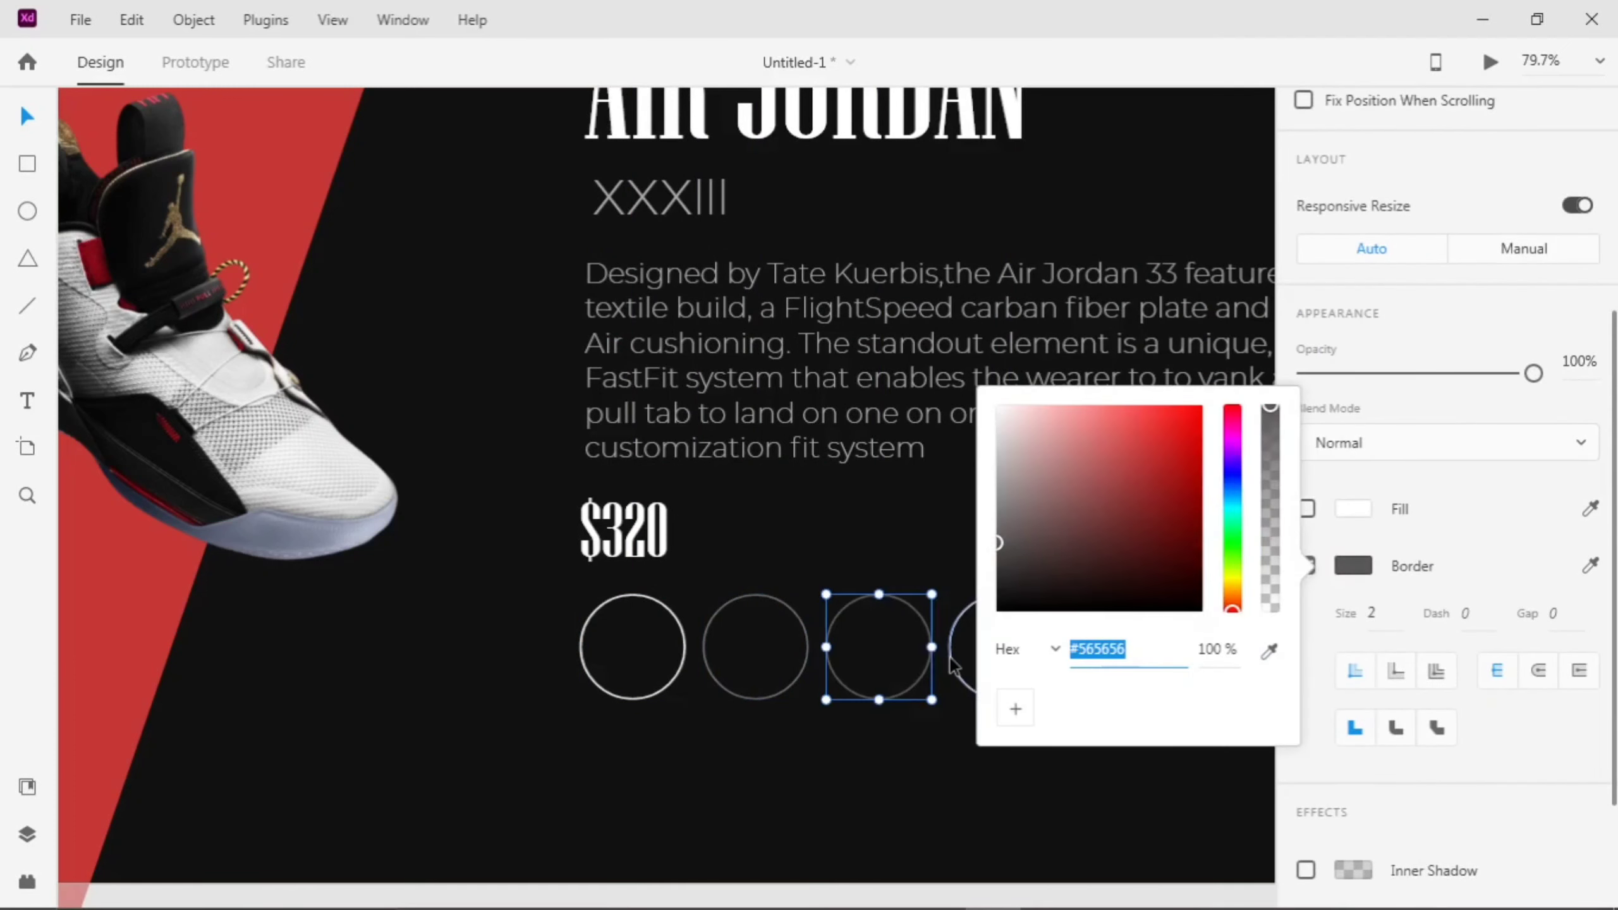
pyautogui.click(950, 658)
pyautogui.click(1353, 565)
pyautogui.click(668, 762)
# - Write the size number "8" in the first circle and copy it into the other three circles
pyautogui.click(27, 403)
pyautogui.moveTo(603, 631)
pyautogui.mouseDown()
pyautogui.moveTo(664, 672)
pyautogui.moveTo(622, 623)
pyautogui.moveTo(784, 622)
pyautogui.moveTo(783, 636)
pyautogui.mouseUp()
pyautogui.write('8')
pyautogui.scroll(2, 673, 719)
pyautogui.click(20, 109)
pyautogui.keyDown('alt'); pyautogui.moveTo(779, 626); pyautogui.dragTo(937, 624); pyautogui.keyUp('alt')
pyautogui.moveTo(939, 622)
pyautogui.keyDown('alt'); pyautogui.mouseDown()
pyautogui.moveTo(1099, 622)
pyautogui.moveTo(780, 625)
pyautogui.moveTo(943, 623)
pyautogui.mouseUp(); pyautogui.keyUp('alt')
# - Change the numbers in the second, third and fourth circles to "9", "10" and "11"
pyautogui.doubleClick(778, 624)
pyautogui.write('9')
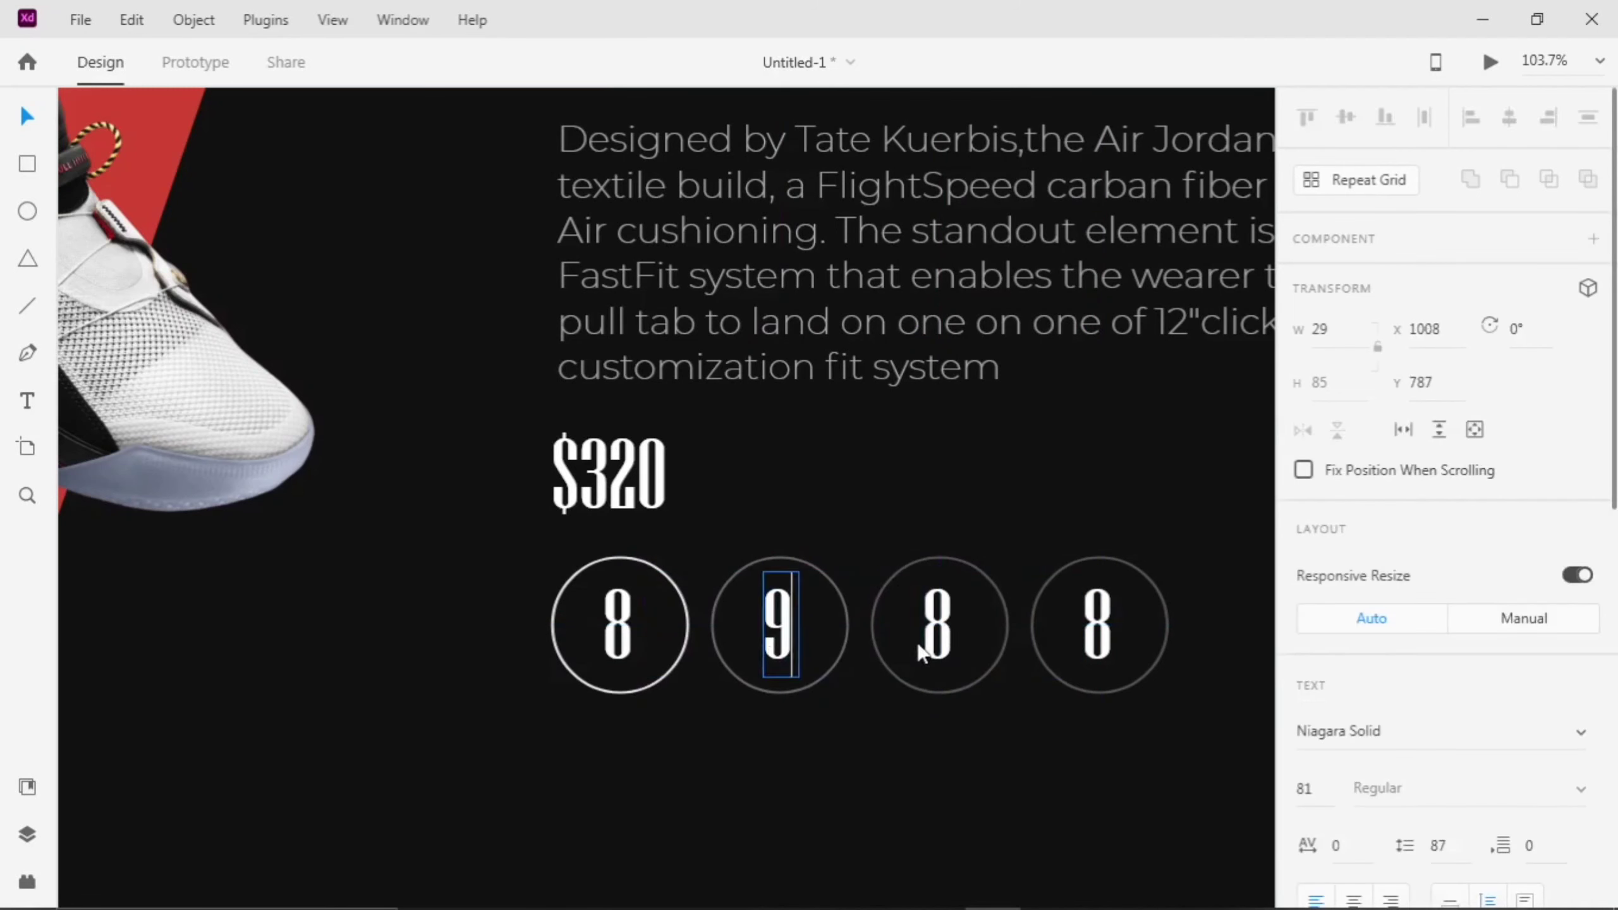
pyautogui.doubleClick(938, 624)
pyautogui.write('10')
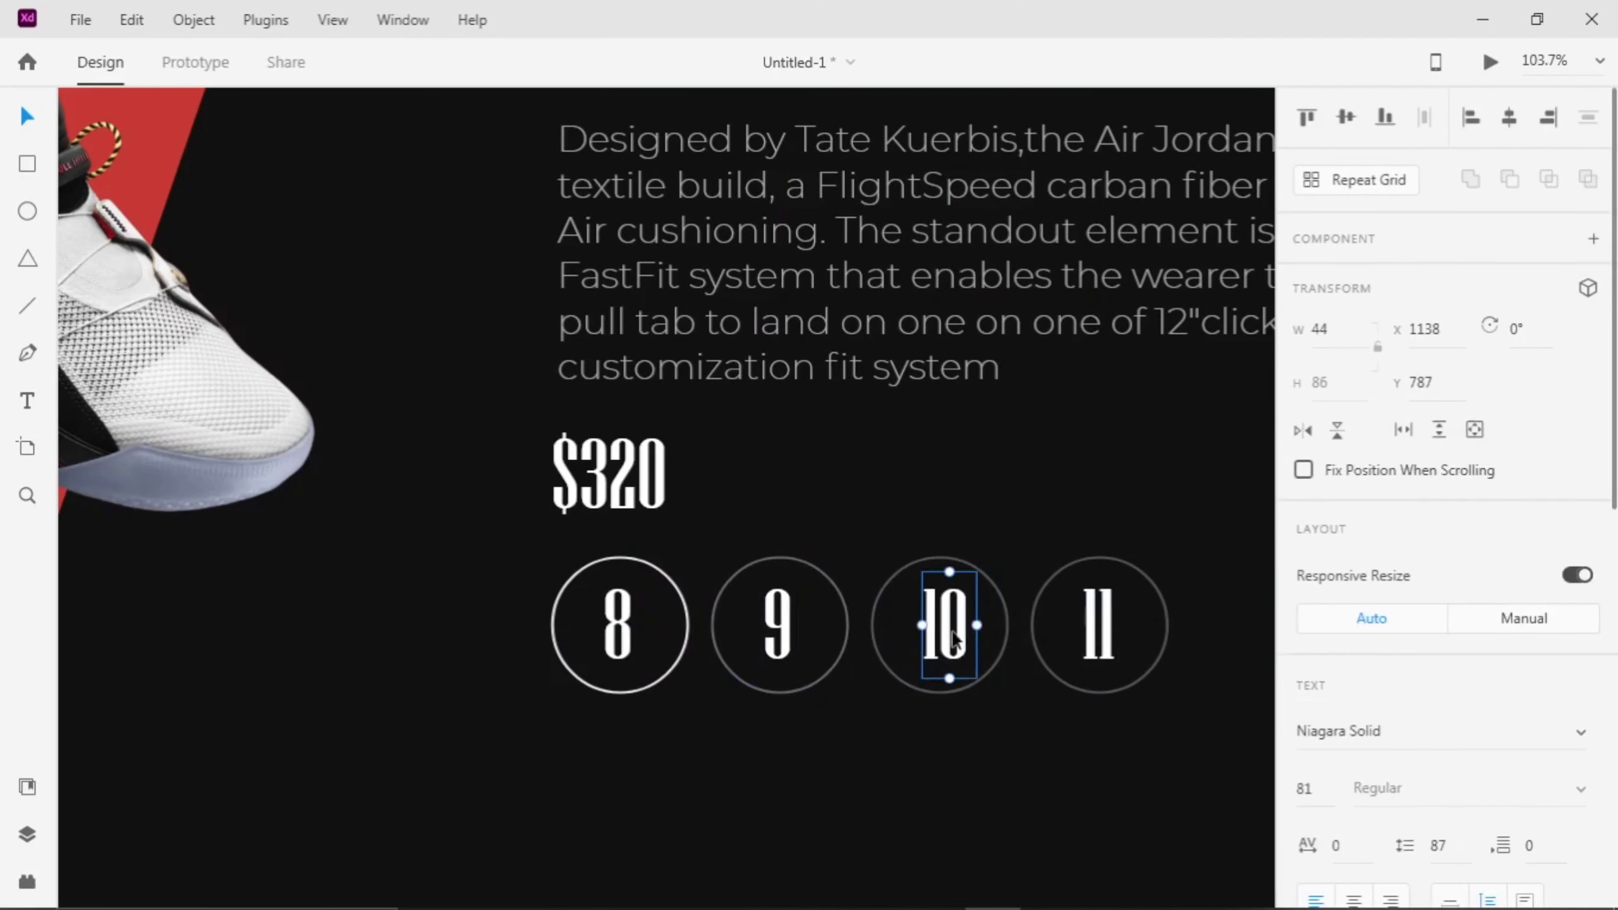
# - Reduce the text size of all four size numbers to 29
pyautogui.keyDown('shift'); pyautogui.click(955, 631); pyautogui.keyUp('shift')
pyautogui.keyDown('shift'); pyautogui.click(1098, 628); pyautogui.keyUp('shift')
pyautogui.scroll(-3, 1369, 574)
pyautogui.click(1305, 545)
pyautogui.press('Down')
pyautogui.press('Down')
pyautogui.press('Down')
pyautogui.press('Down')
pyautogui.press('Down')
pyautogui.press('Down')
pyautogui.press('Down')
pyautogui.press('Down')
pyautogui.press('Down')
pyautogui.press('Down')
pyautogui.press('Down')
pyautogui.press('Down')
pyautogui.press('Down')
pyautogui.press('Down')
pyautogui.press('Down')
pyautogui.press('Down')
pyautogui.press('Down')
pyautogui.press('Down')
pyautogui.press('Down')
pyautogui.press('Down')
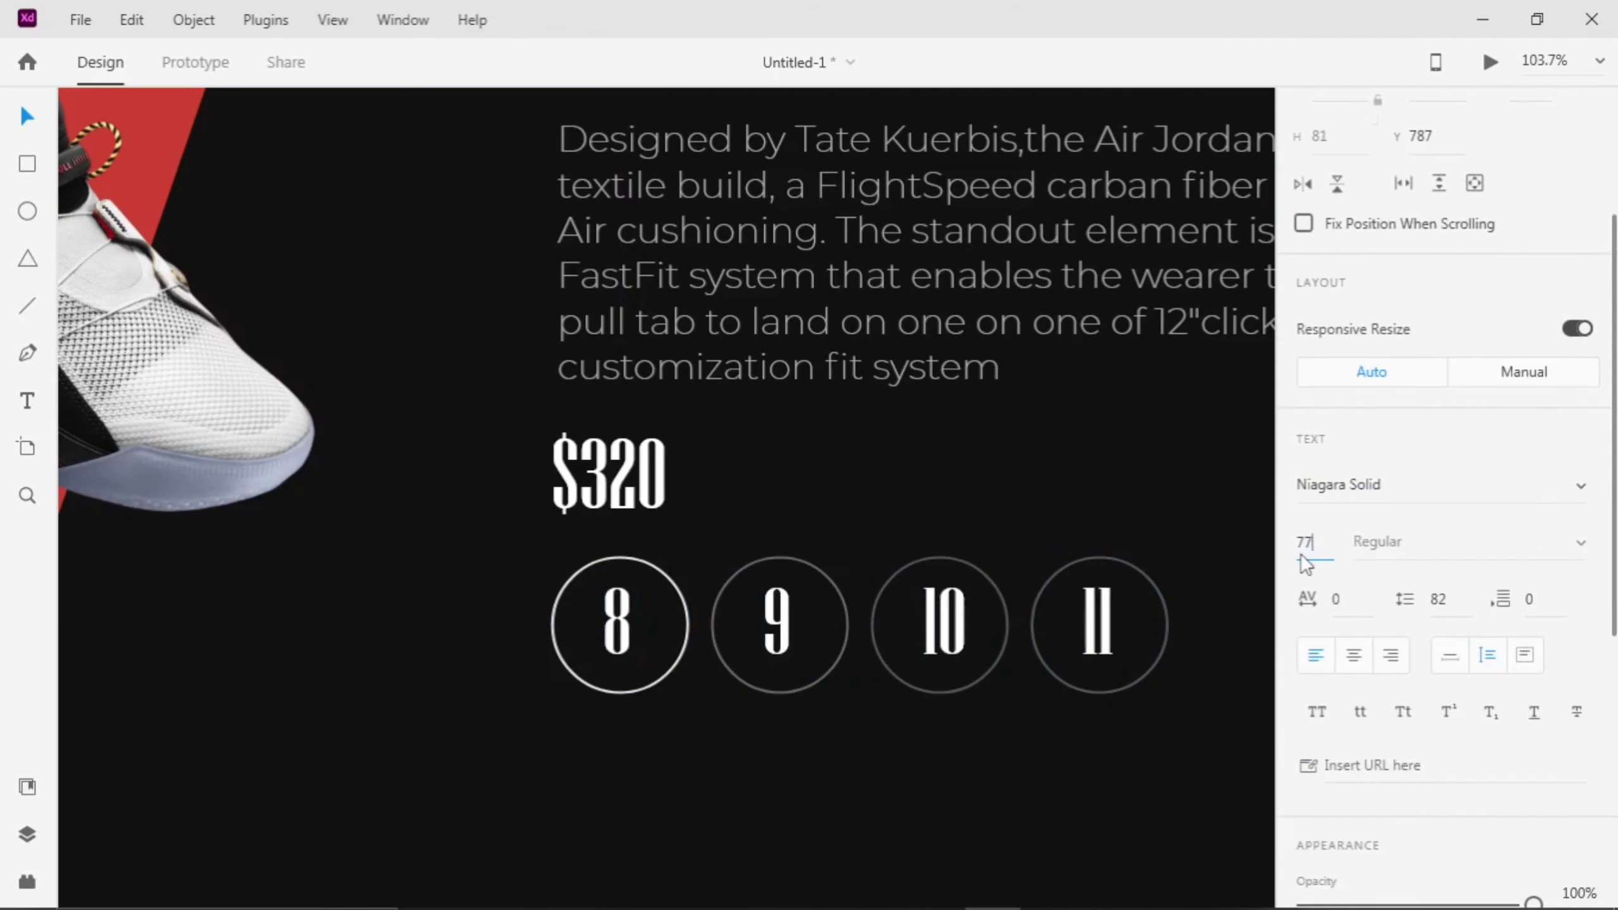
pyautogui.press('Down')
pyautogui.press('Down')
pyautogui.press('Down')
pyautogui.press('Down')
pyautogui.press('Down')
pyautogui.press('Down')
pyautogui.press('Down')
pyautogui.press('Down')
pyautogui.press('Down')
pyautogui.press('Down')
pyautogui.press('Down')
pyautogui.press('Down')
pyautogui.press('Down')
pyautogui.press('Down')
pyautogui.press('Down')
pyautogui.press('Down')
pyautogui.press('Down')
pyautogui.press('Down')
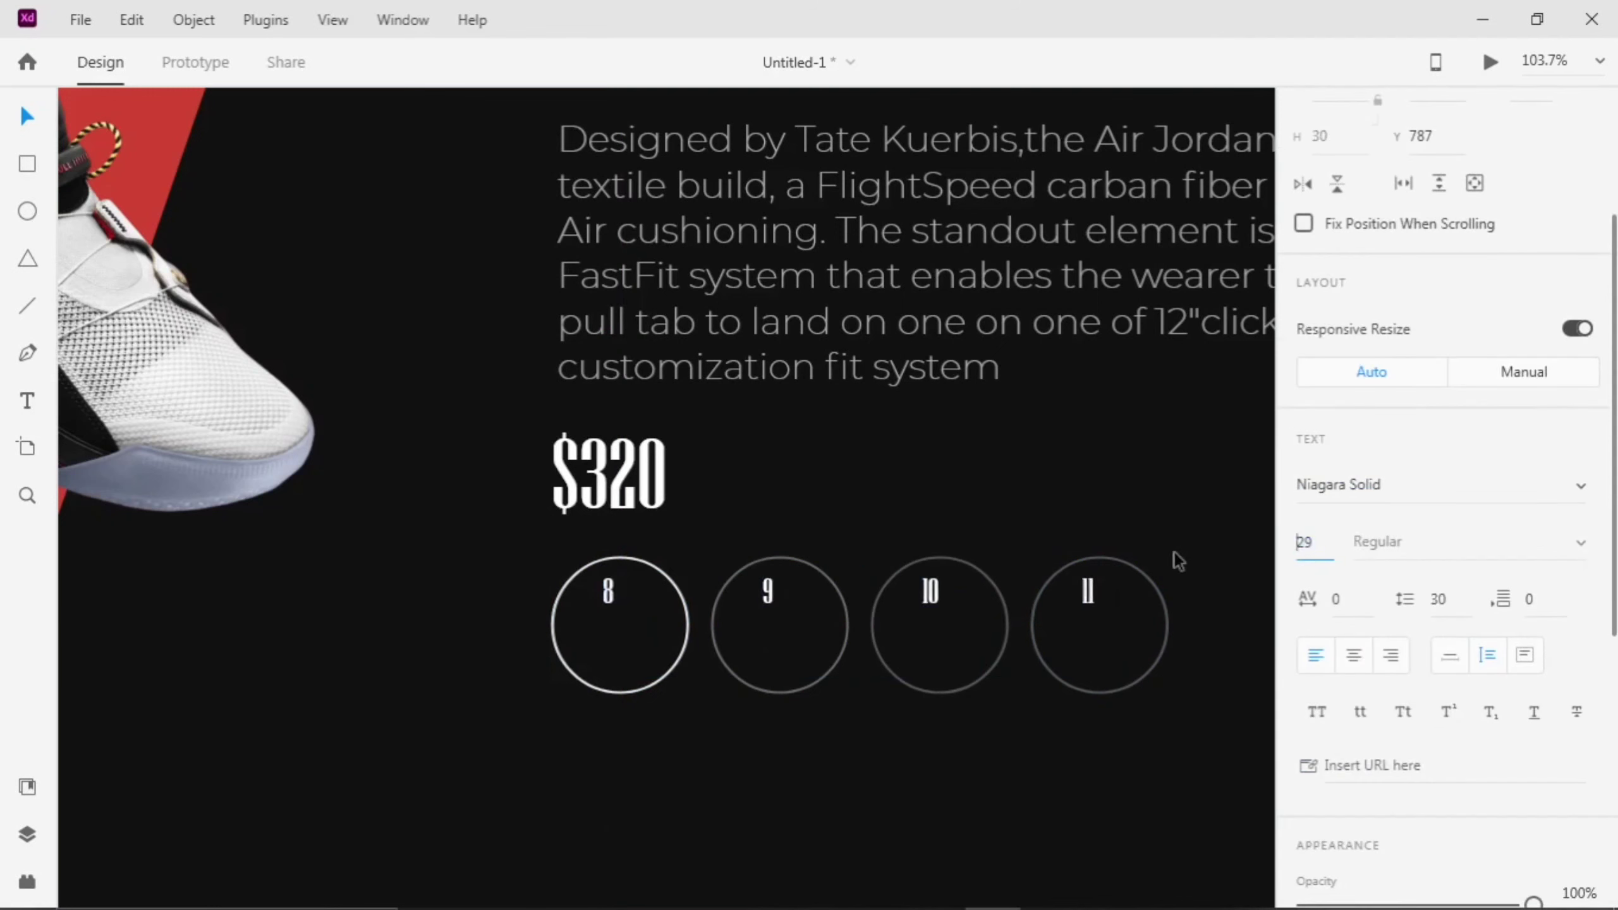
# - Move the four size numbers to the middle of their circles and set them in Montserrat at text size 34
pyautogui.moveTo(775, 594); pyautogui.dragTo(761, 604)
pyautogui.click(781, 585)
pyautogui.click(630, 626)
pyautogui.keyDown('shift'); pyautogui.click(781, 623); pyautogui.keyUp('shift')
pyautogui.keyDown('shift'); pyautogui.click(940, 626); pyautogui.keyUp('shift')
pyautogui.keyDown('shift'); pyautogui.click(1097, 625); pyautogui.keyUp('shift')
pyautogui.moveTo(1297, 734); pyautogui.dragTo(1352, 736)
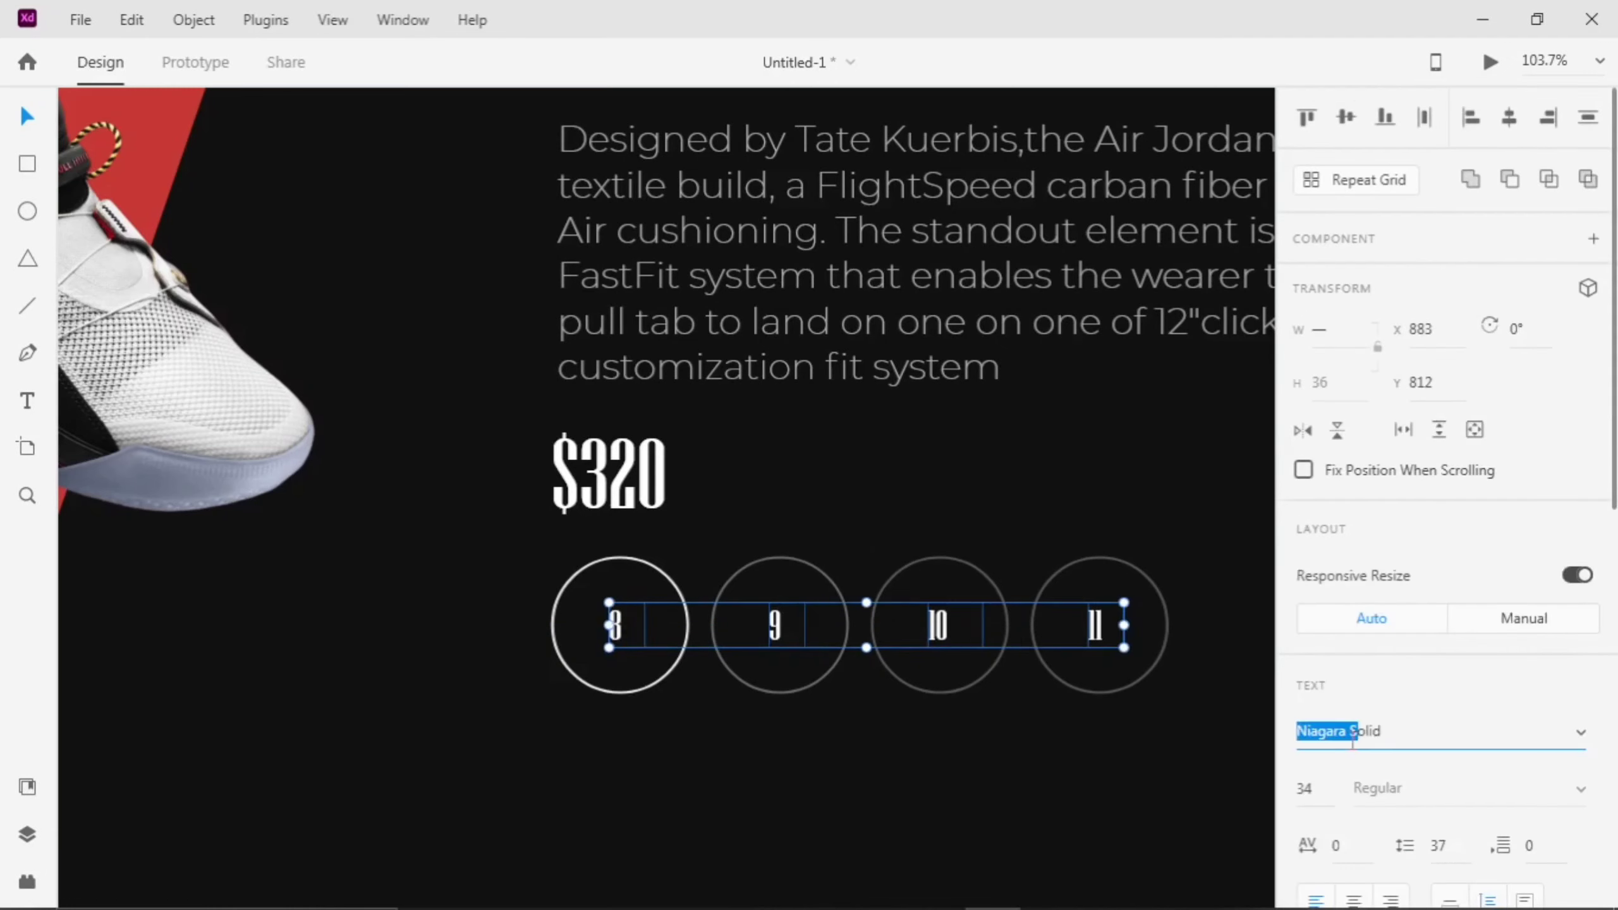
pyautogui.write('Montserrat')
pyautogui.press('Return')
pyautogui.click(996, 690)
# - Center each of the numbers 8, 9, 10 and 11 inside its own circle
pyautogui.moveTo(625, 629); pyautogui.dragTo(619, 625)
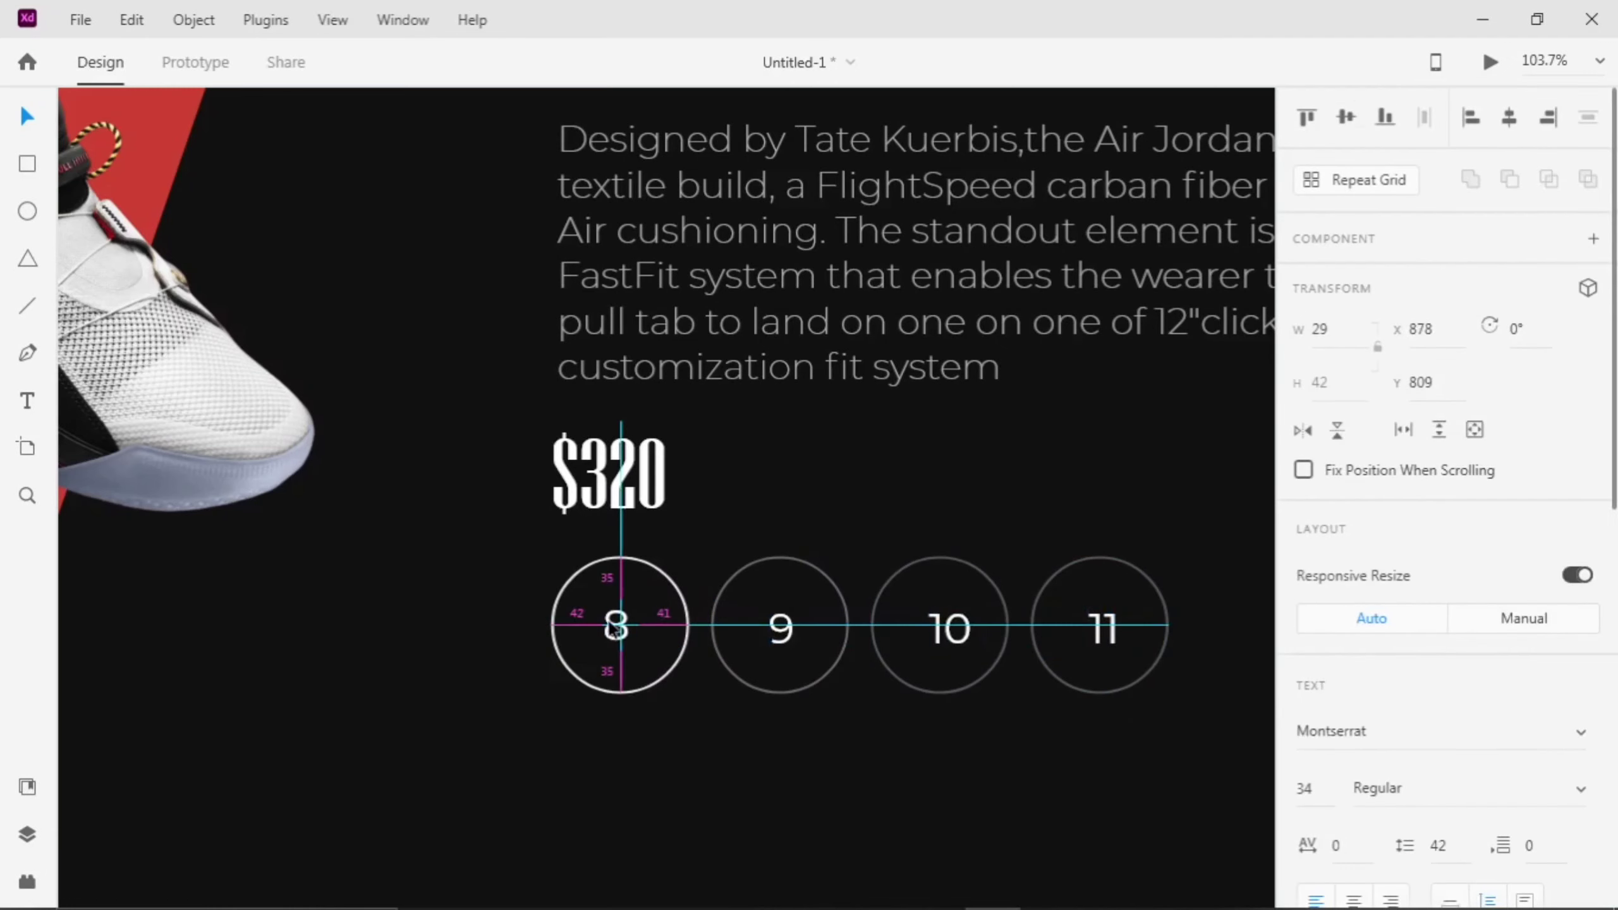
pyautogui.moveTo(788, 628); pyautogui.dragTo(784, 626)
pyautogui.moveTo(948, 631); pyautogui.dragTo(932, 635)
pyautogui.moveTo(1104, 626); pyautogui.dragTo(1105, 622)
pyautogui.click(1057, 740)
pyautogui.scroll(-2, 1057, 740)
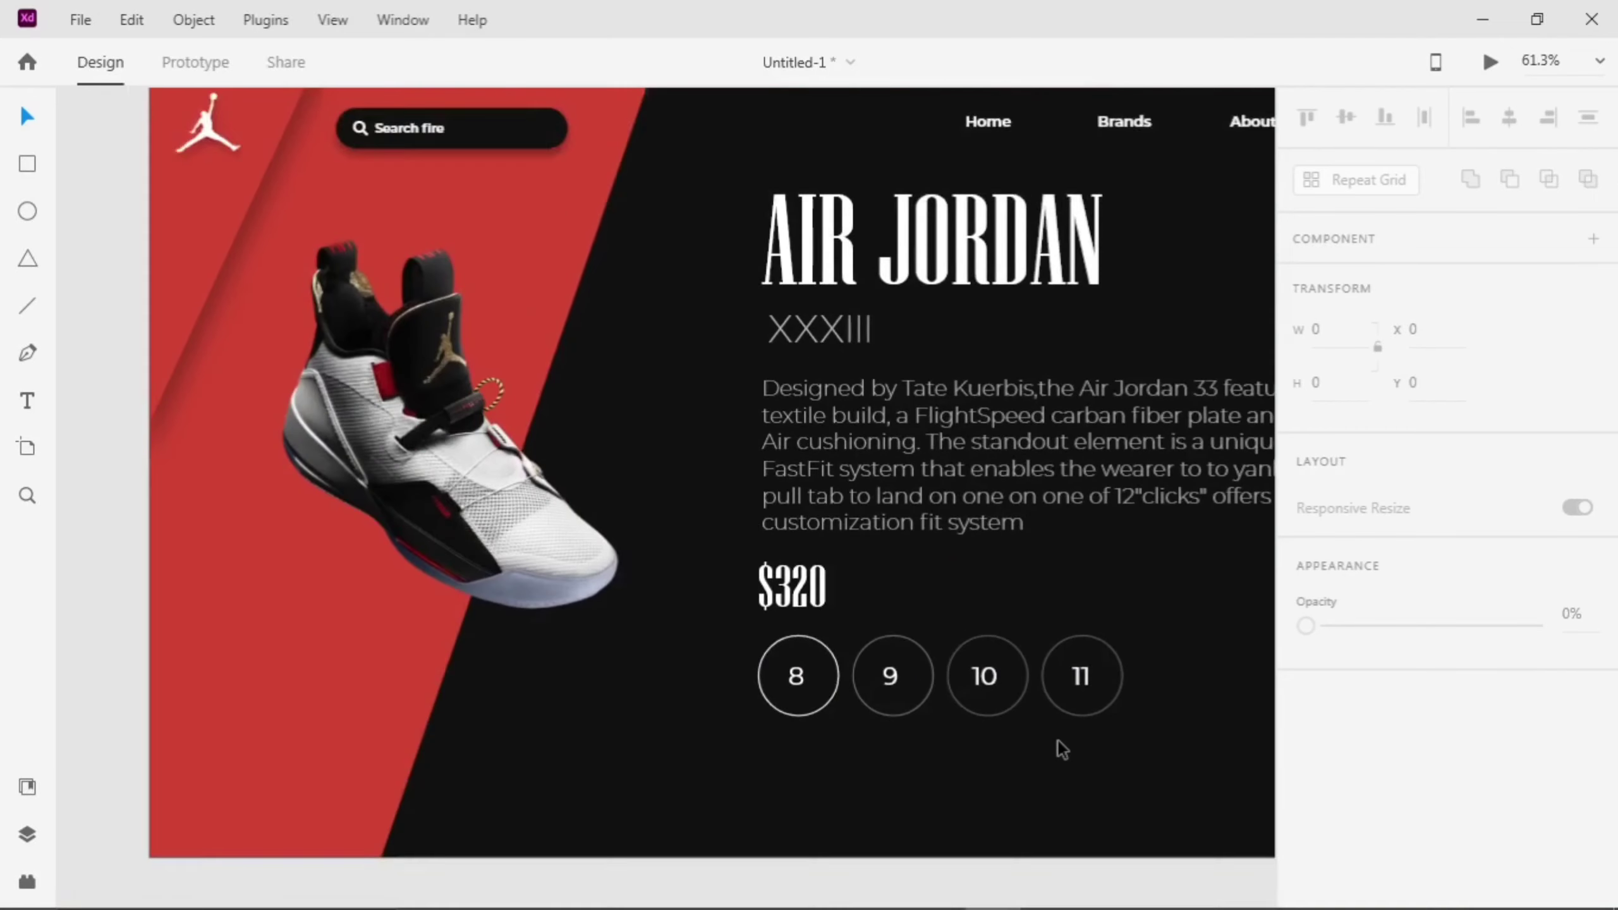
# - Make a 596 by 85 button below the size circles from a copy of the search bar, filled #C63837 with corner radius 39
pyautogui.scroll(1, 890, 670)
pyautogui.click(328, 115)
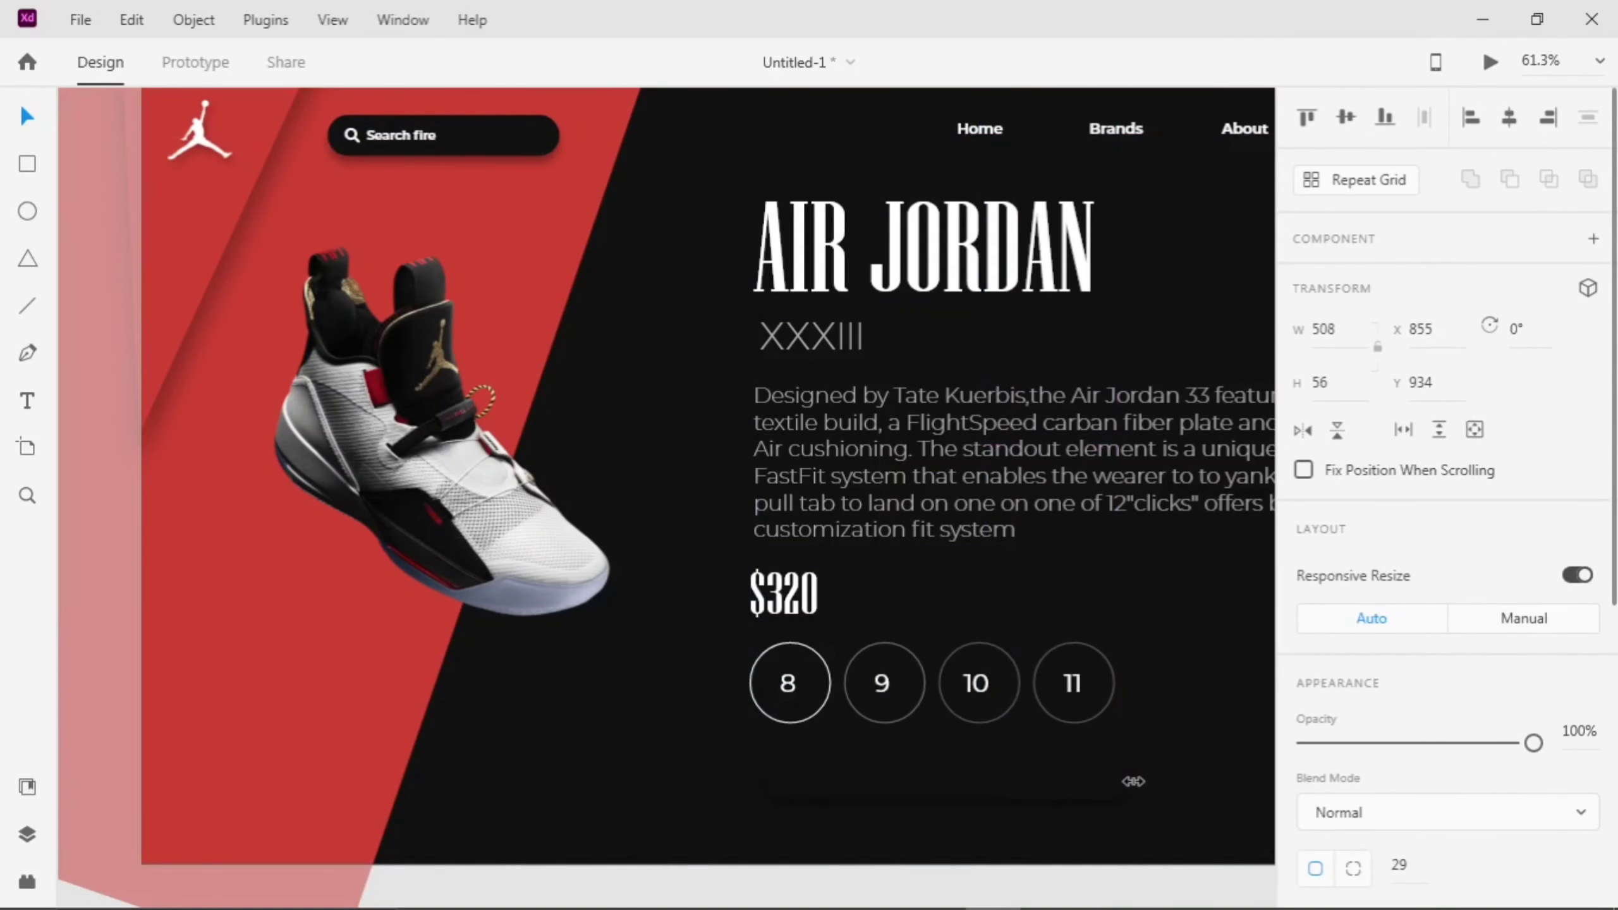
pyautogui.scroll(-5, 1397, 840)
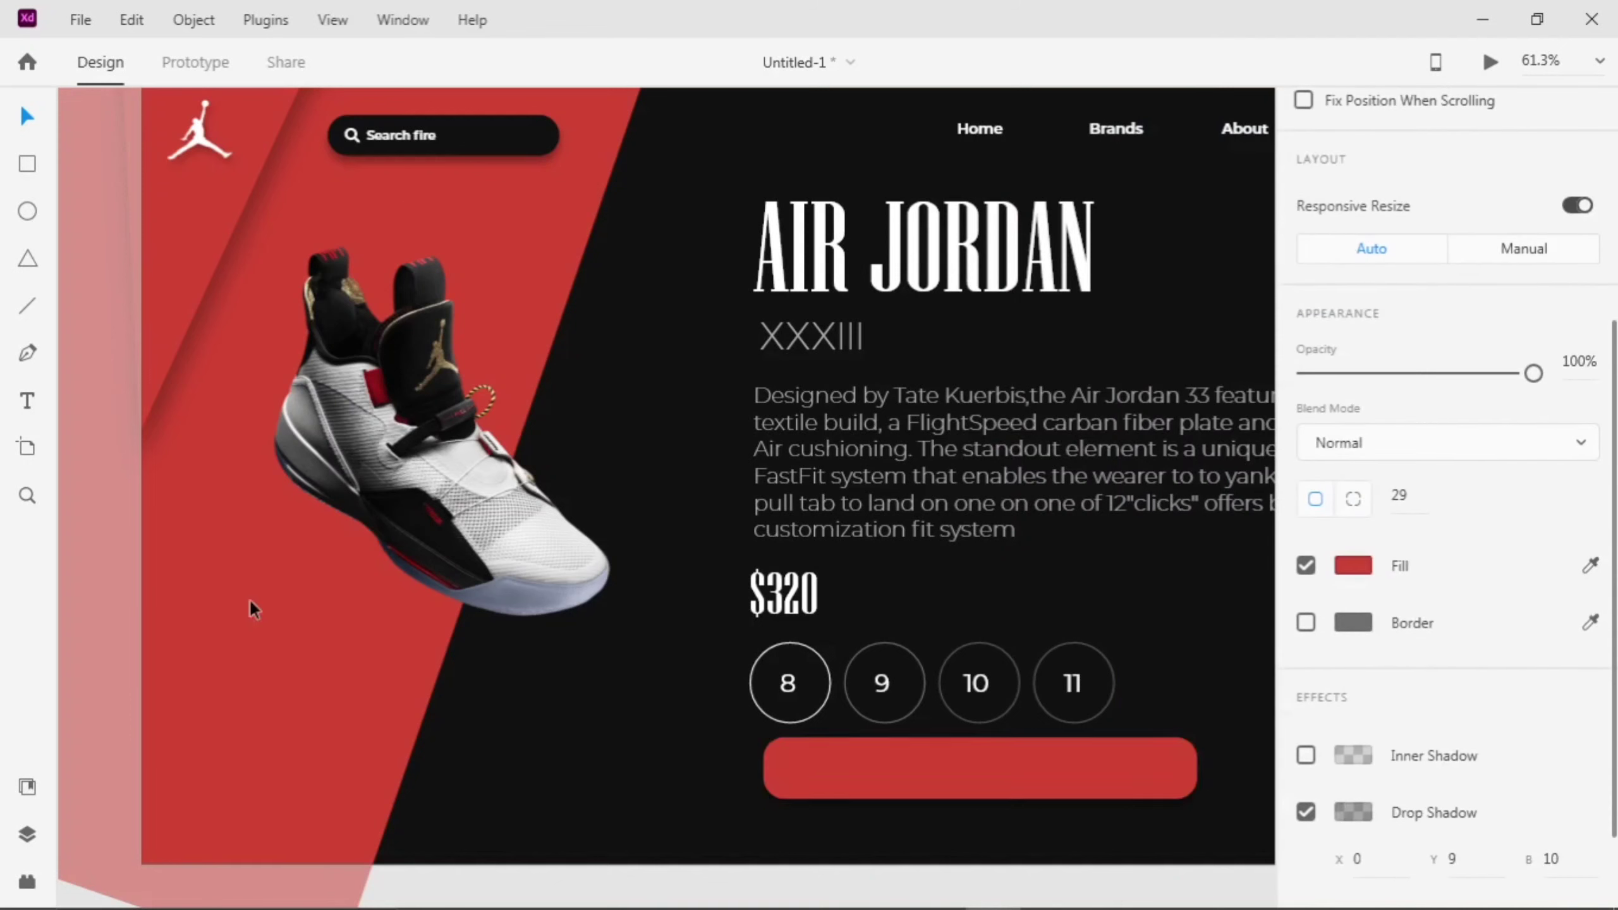
pyautogui.moveTo(1174, 761); pyautogui.dragTo(1171, 762)
# - Change the button's fill to a linear gradient running from bright red to dark red
pyautogui.click(1353, 565)
pyautogui.click(1040, 392)
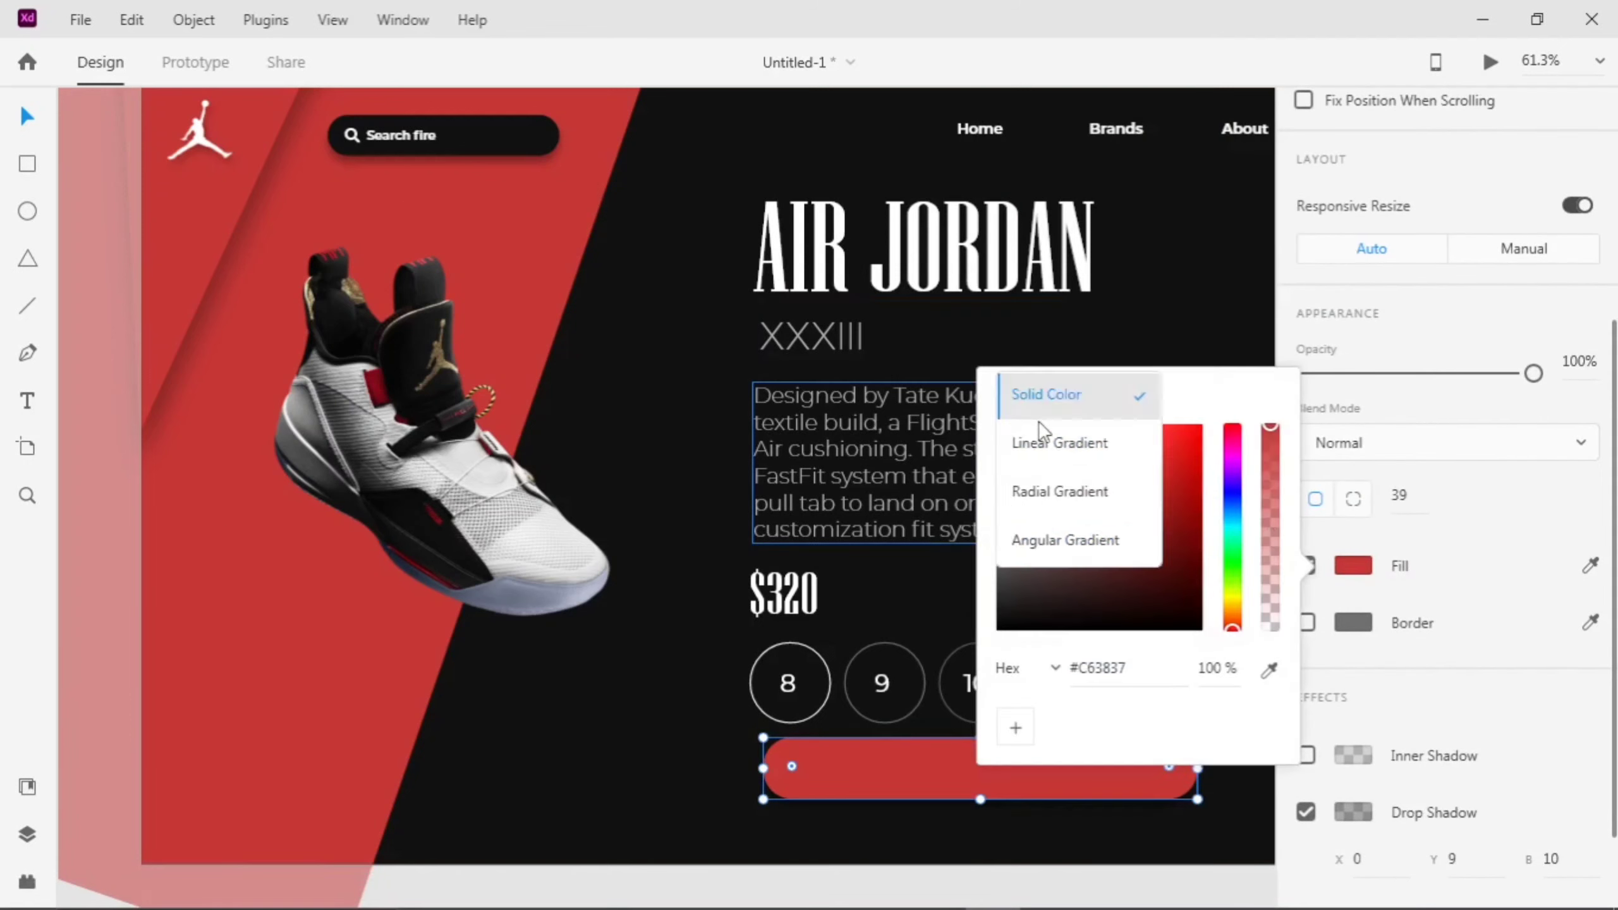
pyautogui.click(1041, 441)
pyautogui.moveTo(1144, 487); pyautogui.dragTo(1166, 459)
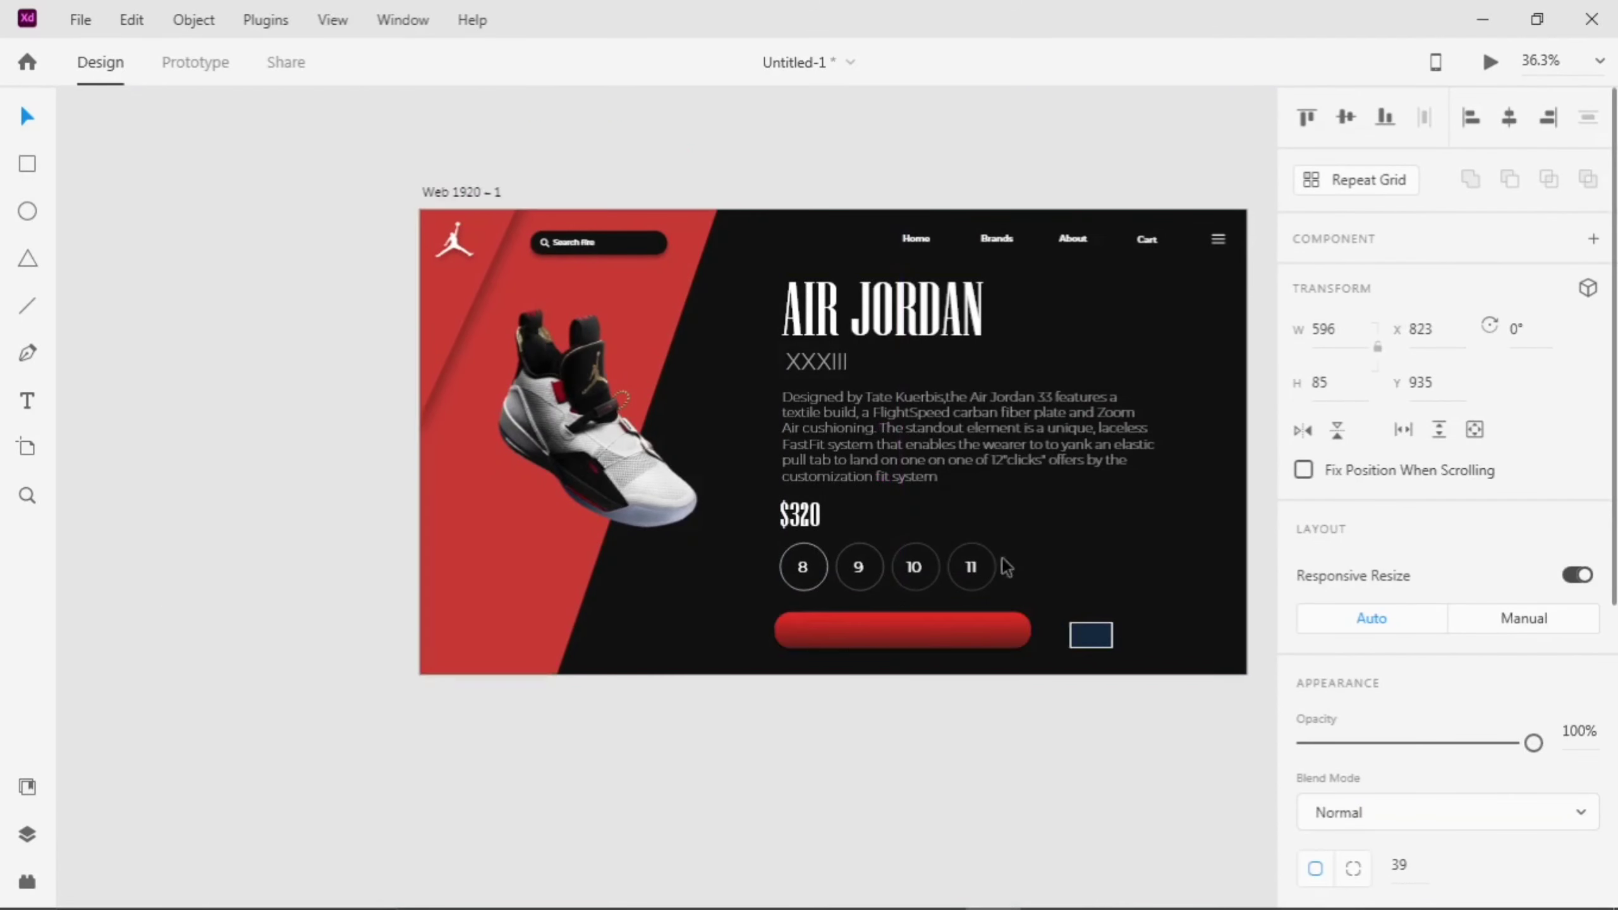
pyautogui.moveTo(1001, 558); pyautogui.dragTo(854, 328)
pyautogui.moveTo(878, 433); pyautogui.dragTo(878, 415)
pyautogui.hotkey('ctrl', 'z')
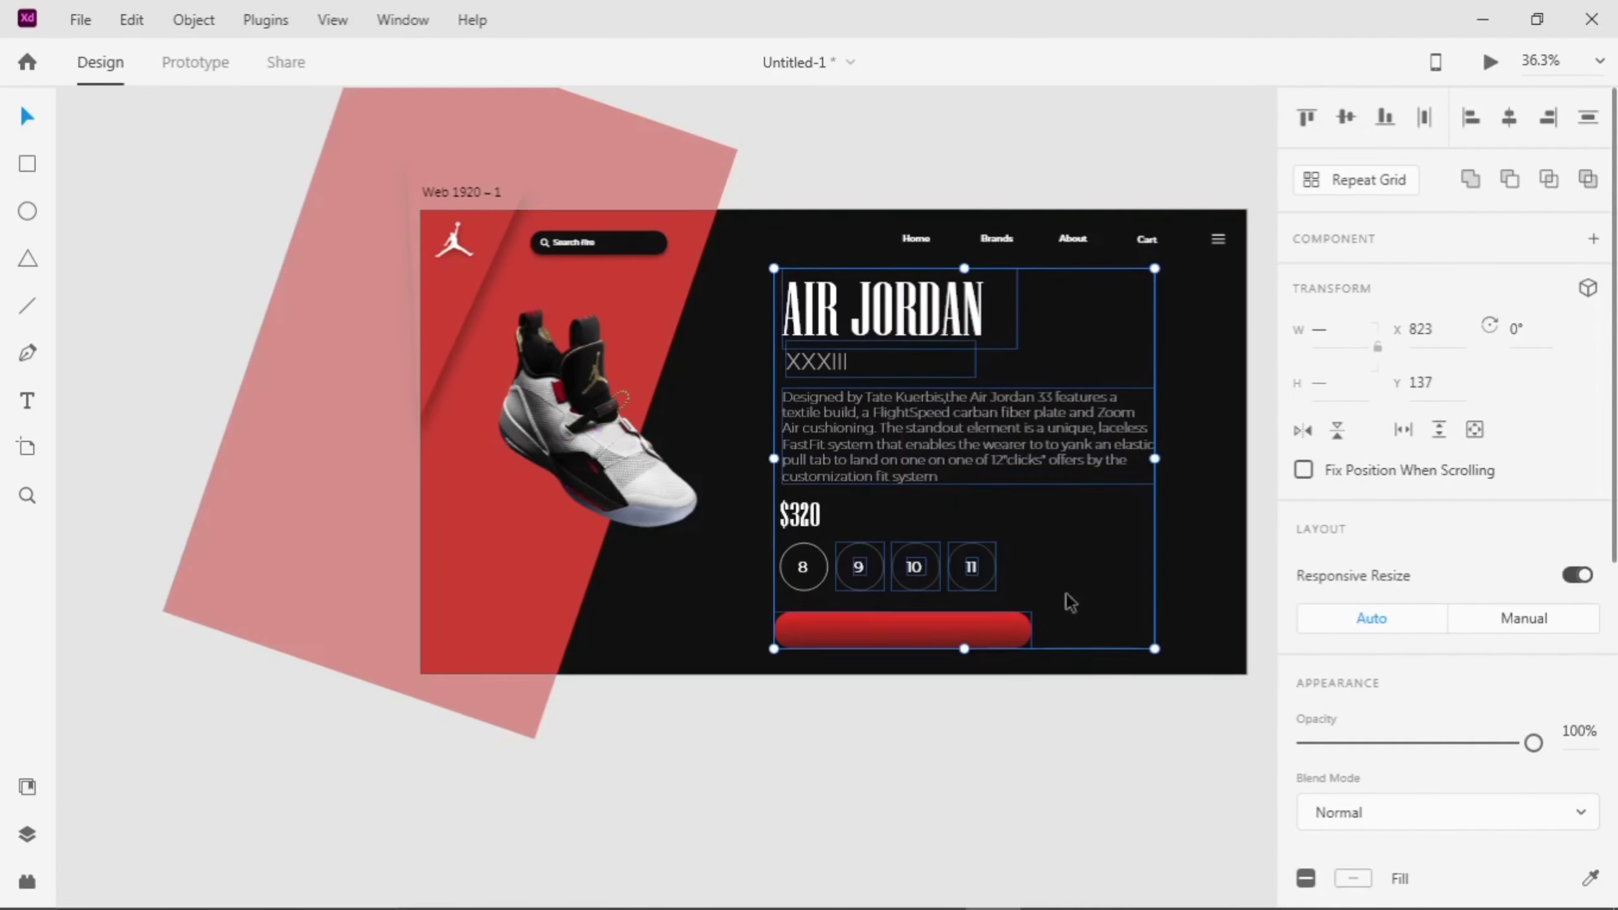
pyautogui.keyDown('shift'); pyautogui.click(818, 578); pyautogui.keyUp('shift')
pyautogui.moveTo(889, 622); pyautogui.dragTo(890, 619)
pyautogui.keyDown('shift'); pyautogui.click(808, 515); pyautogui.keyUp('shift')
pyautogui.click(957, 556)
# - Move the heading, description, price, size circles and button up together, and make the button slightly taller
pyautogui.moveTo(1074, 647); pyautogui.dragTo(794, 323)
pyautogui.moveTo(844, 477)
pyautogui.mouseDown()
pyautogui.moveTo(833, 455)
pyautogui.moveTo(845, 469)
pyautogui.mouseUp()
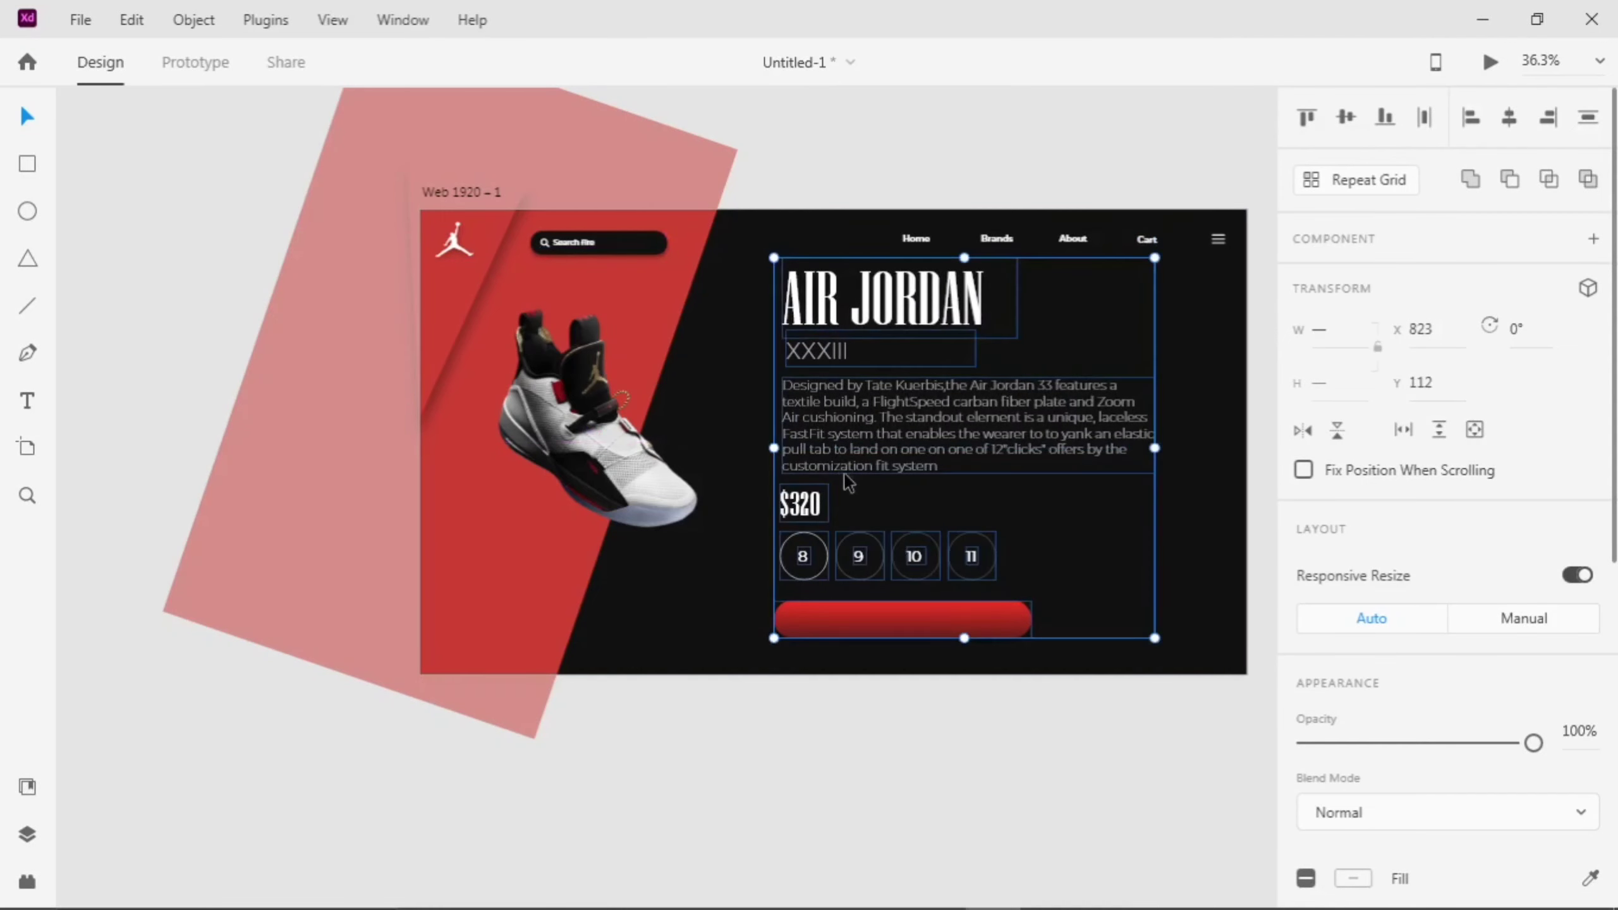
pyautogui.click(979, 674)
pyautogui.scroll(2, 979, 674)
pyautogui.click(881, 609)
pyautogui.moveTo(880, 627); pyautogui.dragTo(881, 633)
pyautogui.click(669, 409)
# - Copy the "Search fire" label onto the red button and change its text to "ADD TO RACK"
pyautogui.keyDown('alt'); pyautogui.moveTo(451, 112); pyautogui.dragTo(857, 607); pyautogui.keyUp('alt')
pyautogui.doubleClick(858, 606)
pyautogui.write('ADD TO ')
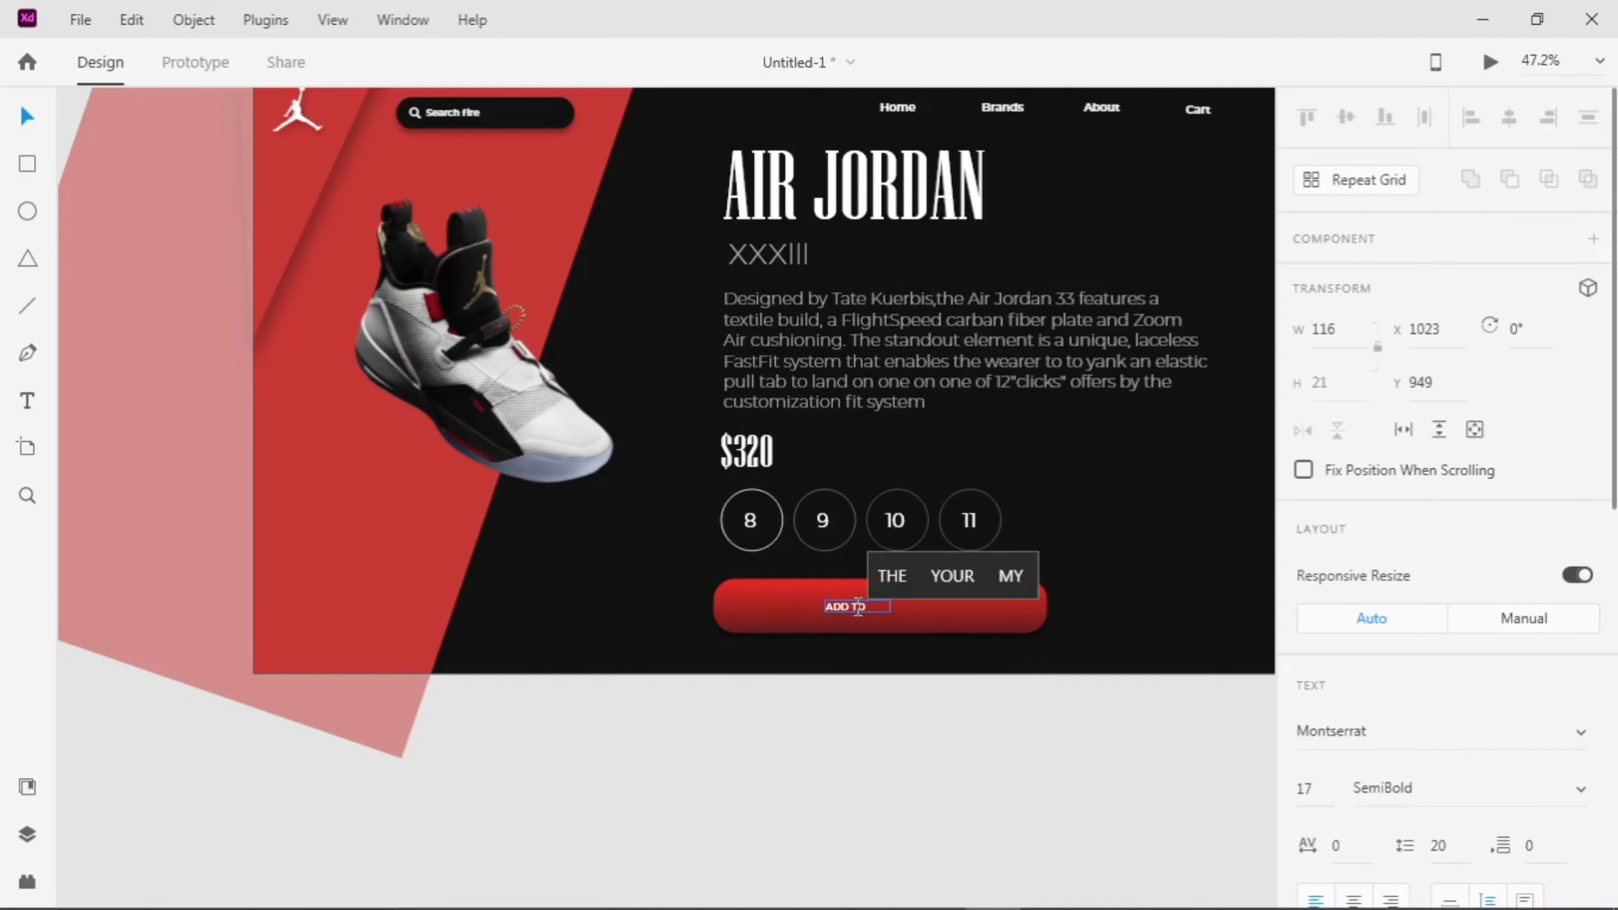
pyautogui.write('RACK')
pyautogui.press('Escape')
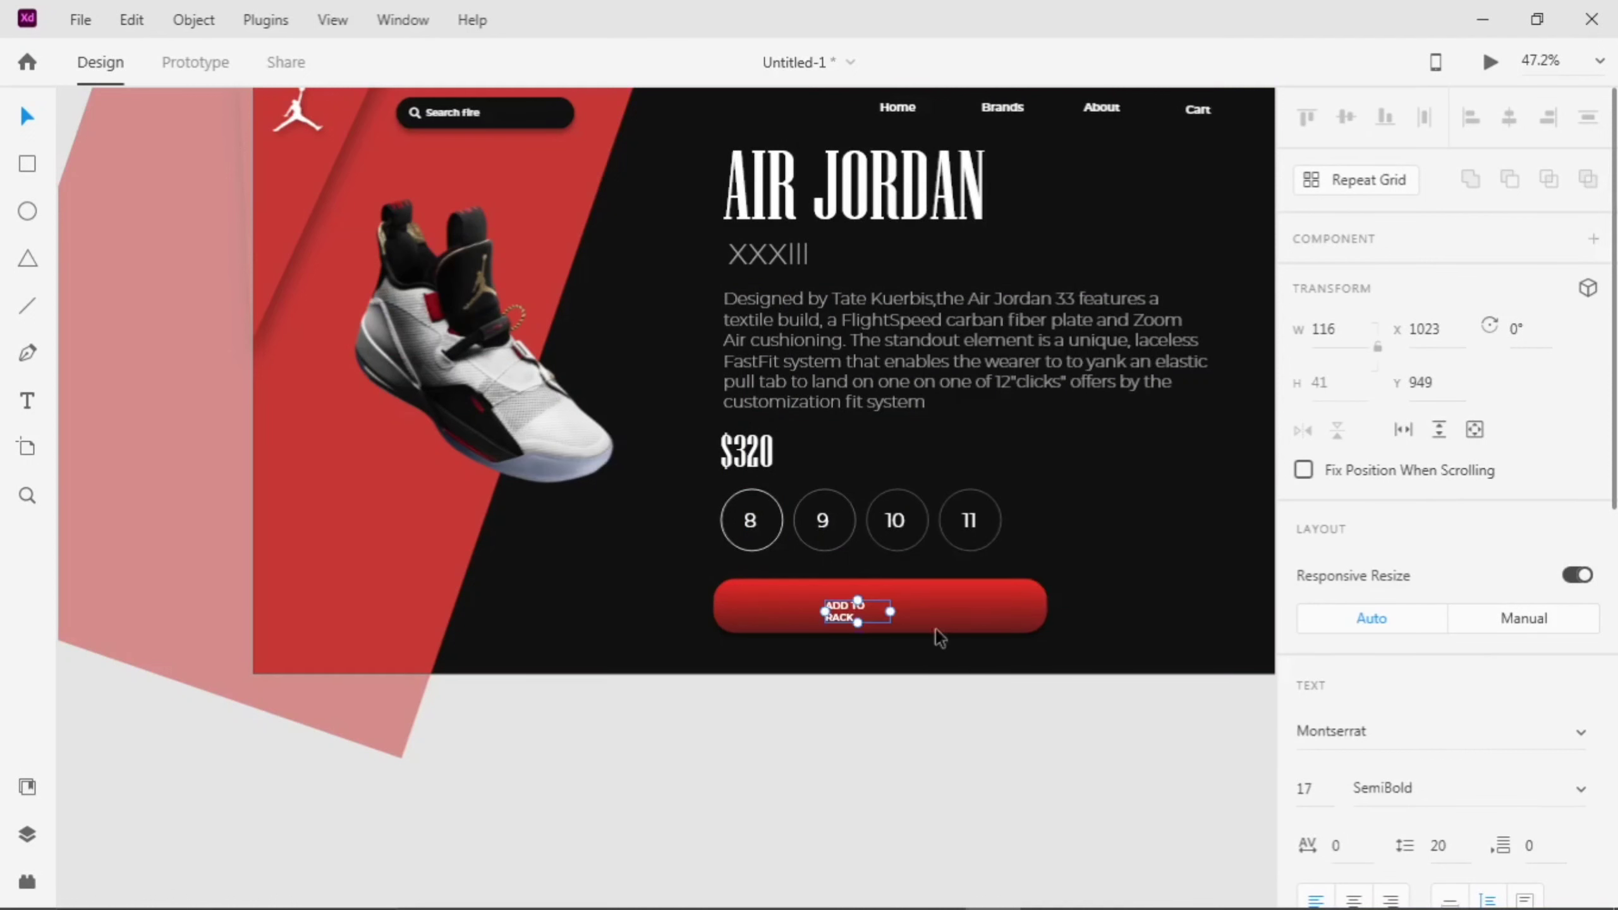
# - Set the "ADD TO RACK" label in Niagara Solid, size 43 with character spacing 60, and center it on the button
pyautogui.scroll(2, 908, 626)
pyautogui.moveTo(885, 608); pyautogui.dragTo(949, 607)
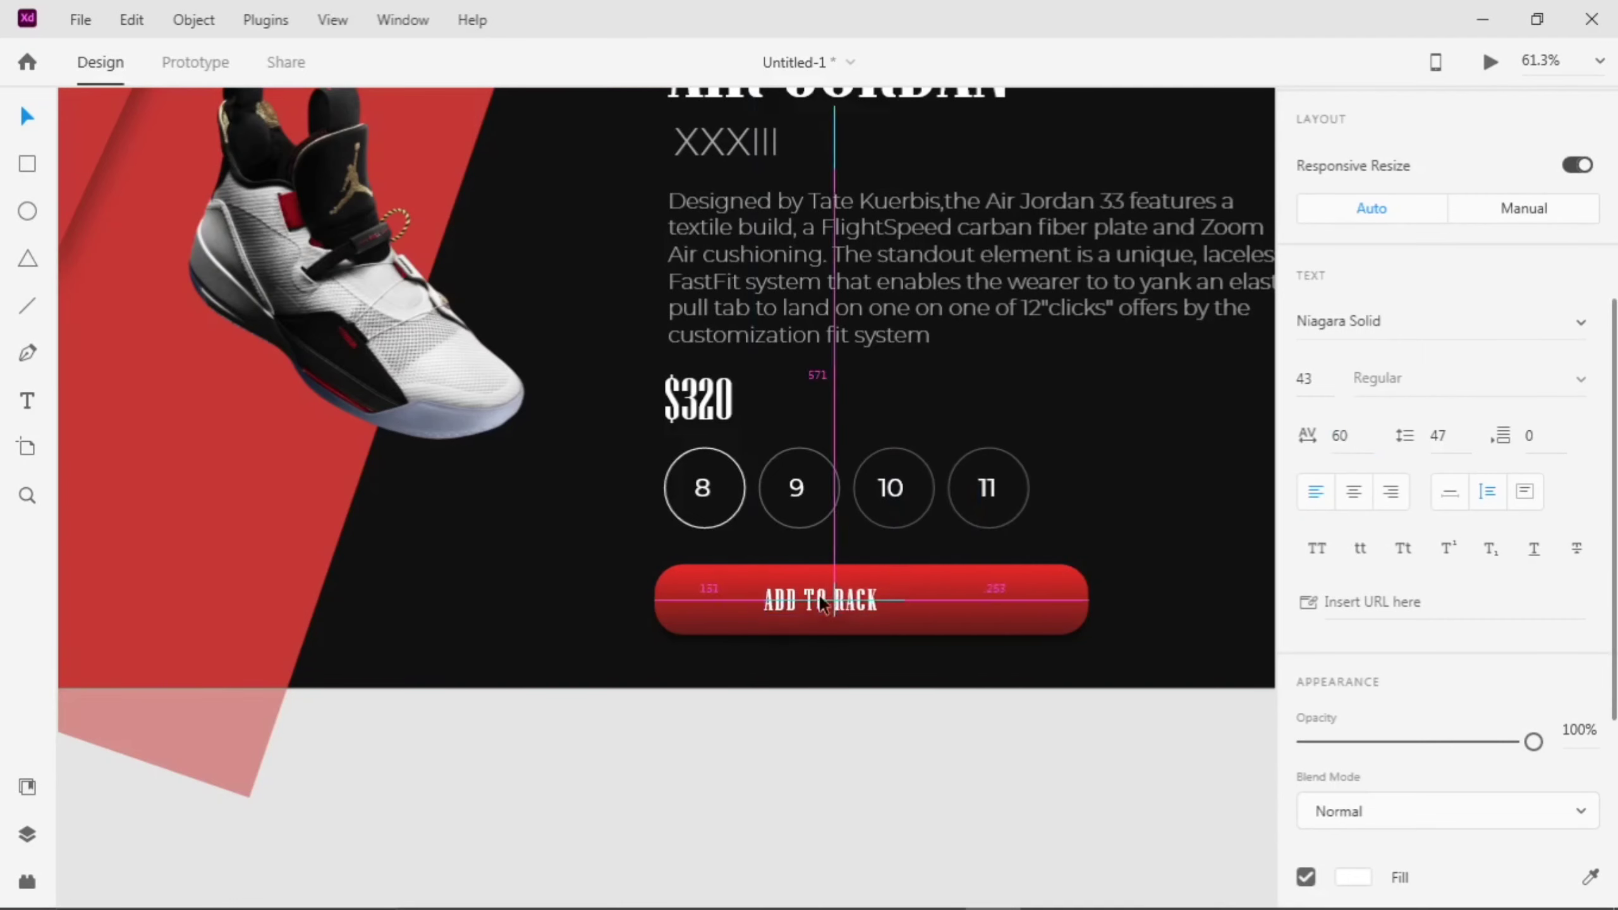
pyautogui.click(1150, 504)
pyautogui.scroll(-2, 1150, 504)
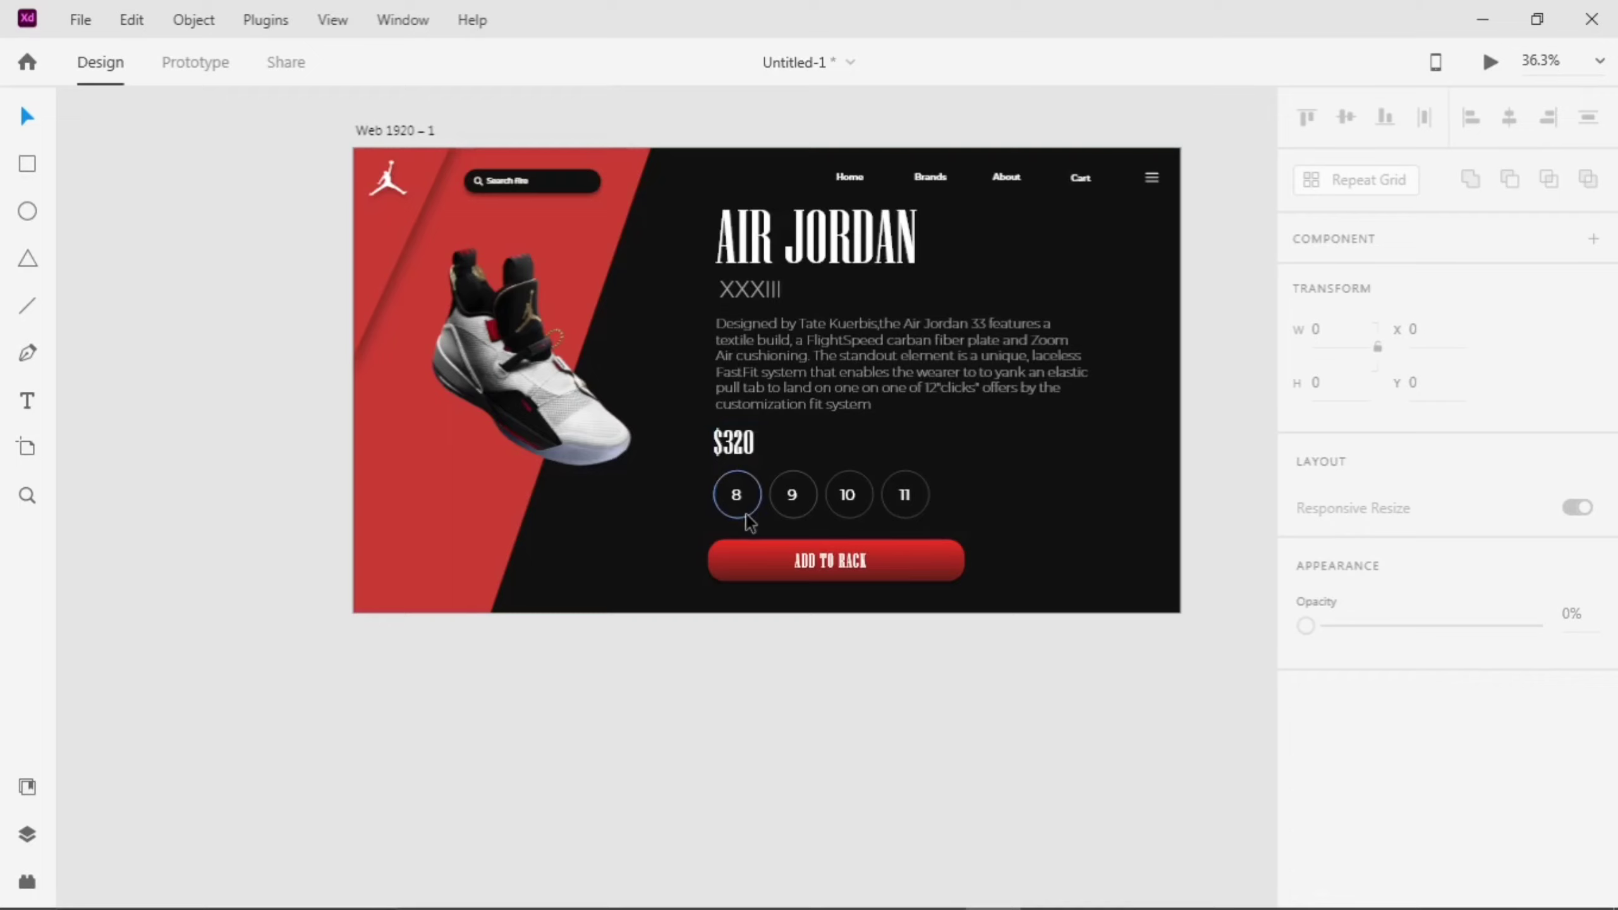
# - Move the white circle from around the "8" to the right of the "ADD TO RACK" button and enlarge it to 152 by 152
pyautogui.moveTo(748, 517); pyautogui.dragTo(1065, 588)
pyautogui.click(1079, 570)
pyautogui.click(1052, 564)
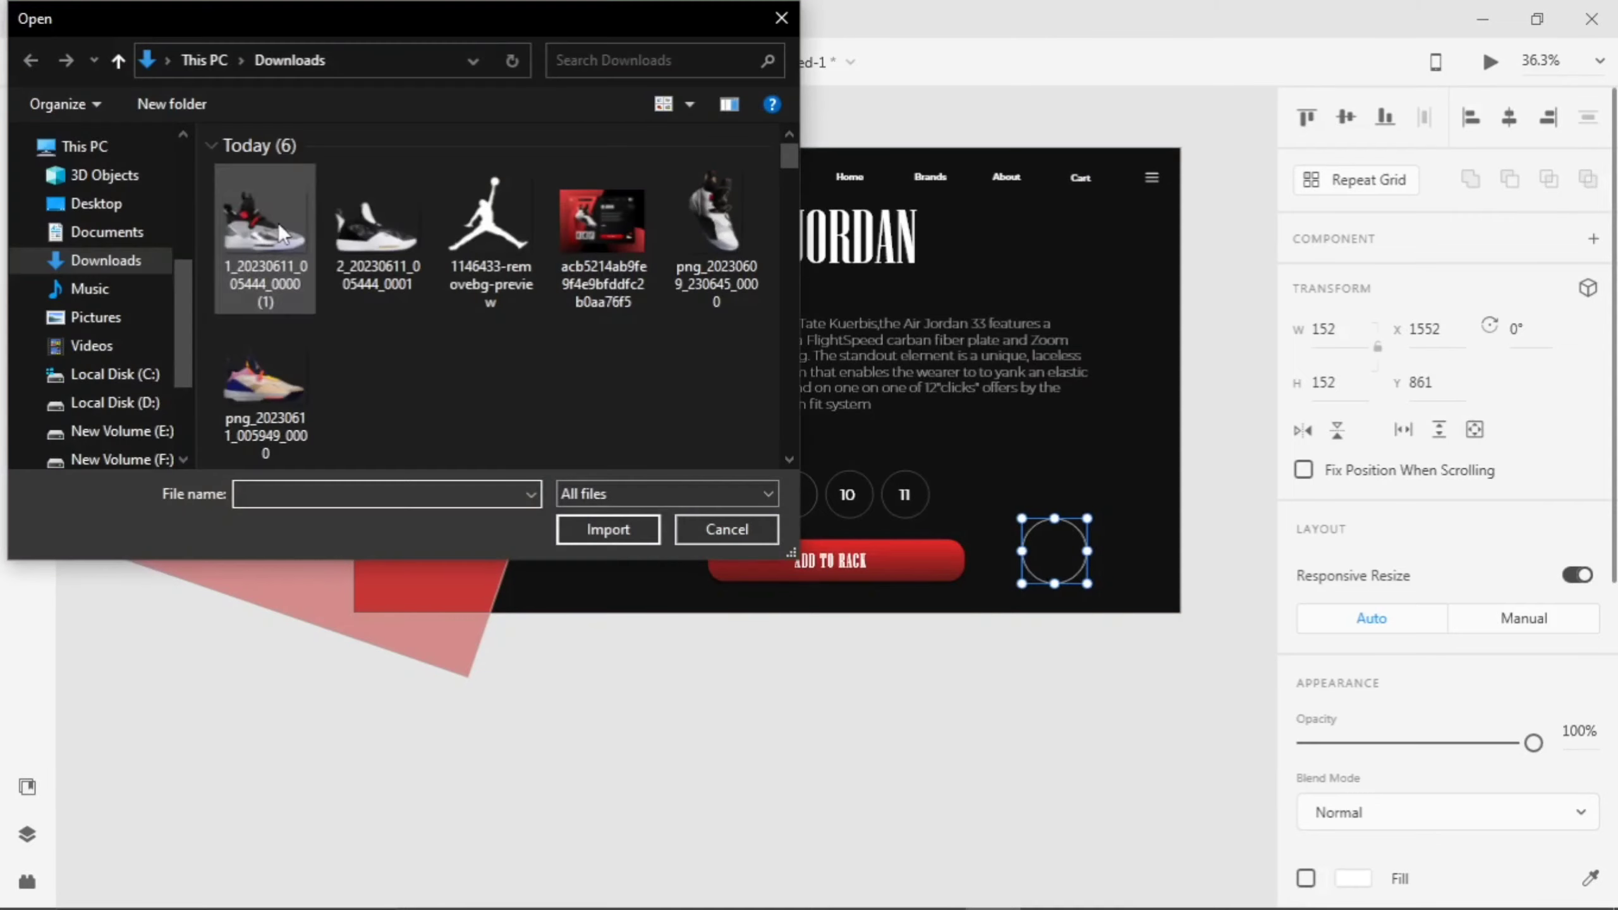
# - Import the shoe image "1_20230611_005444_0000 (1)" and scale it to about 99 by 75 inside the enlarged circle
pyautogui.doubleClick(264, 246)
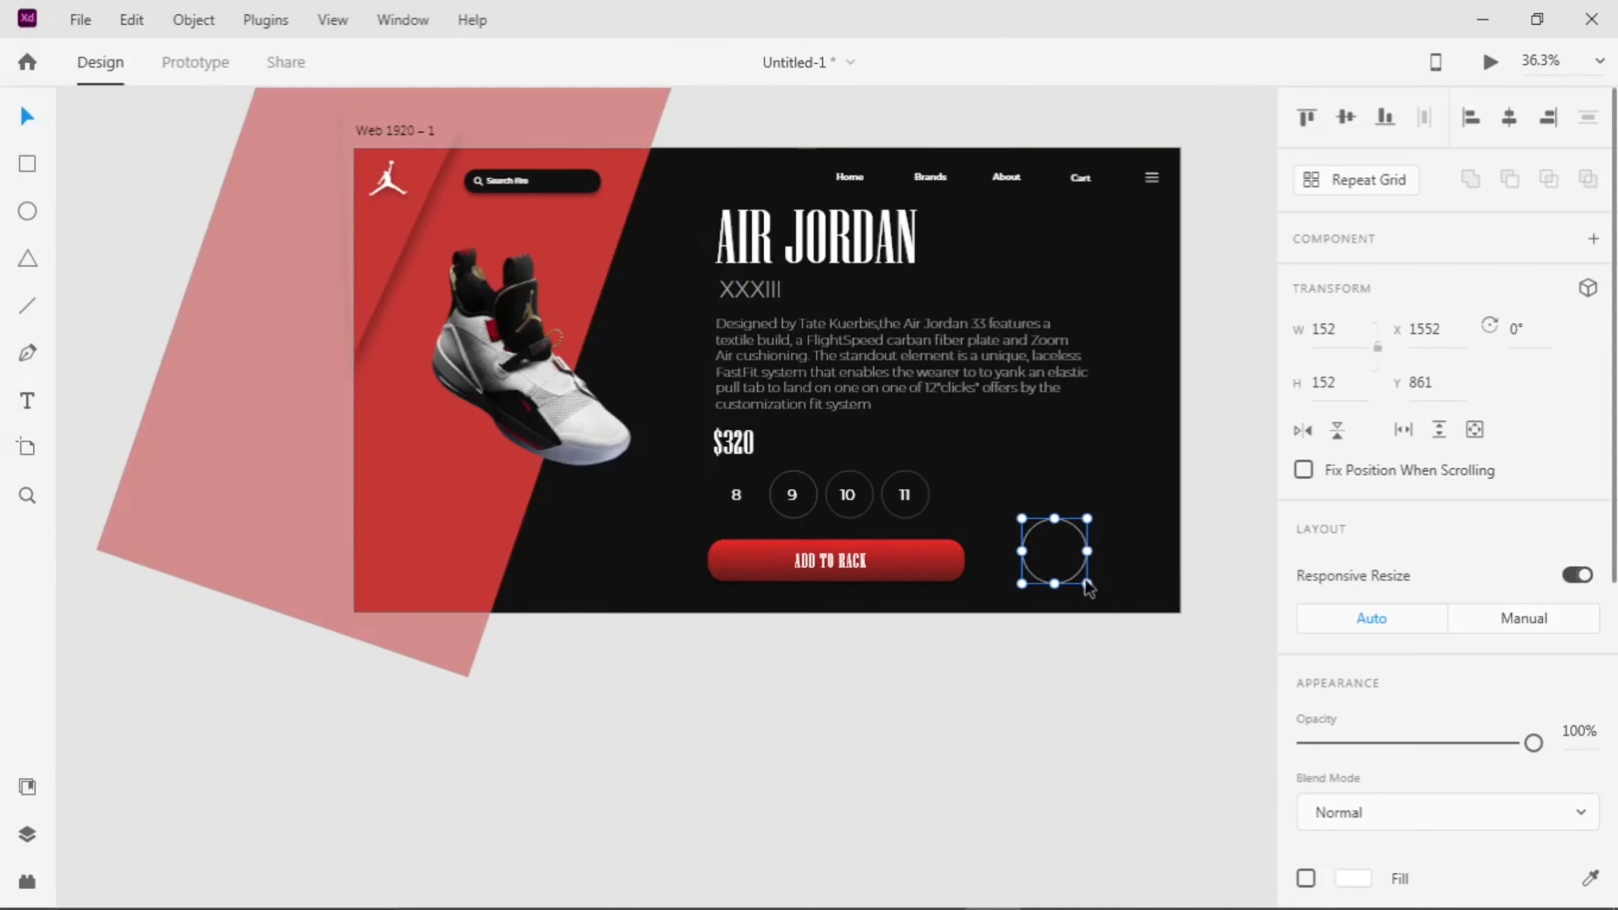
pyautogui.moveTo(1060, 602); pyautogui.dragTo(547, 213)
pyautogui.moveTo(510, 186); pyautogui.dragTo(581, 259)
pyautogui.moveTo(817, 431); pyautogui.dragTo(1065, 547)
pyautogui.scroll(5, 1065, 547)
pyautogui.moveTo(1066, 546); pyautogui.dragTo(1018, 535)
pyautogui.moveTo(1146, 593); pyautogui.dragTo(1063, 530)
pyautogui.moveTo(1014, 500); pyautogui.dragTo(1044, 554)
# - Align the small shoe image with the center of the enlarged white circle
pyautogui.click(1508, 118)
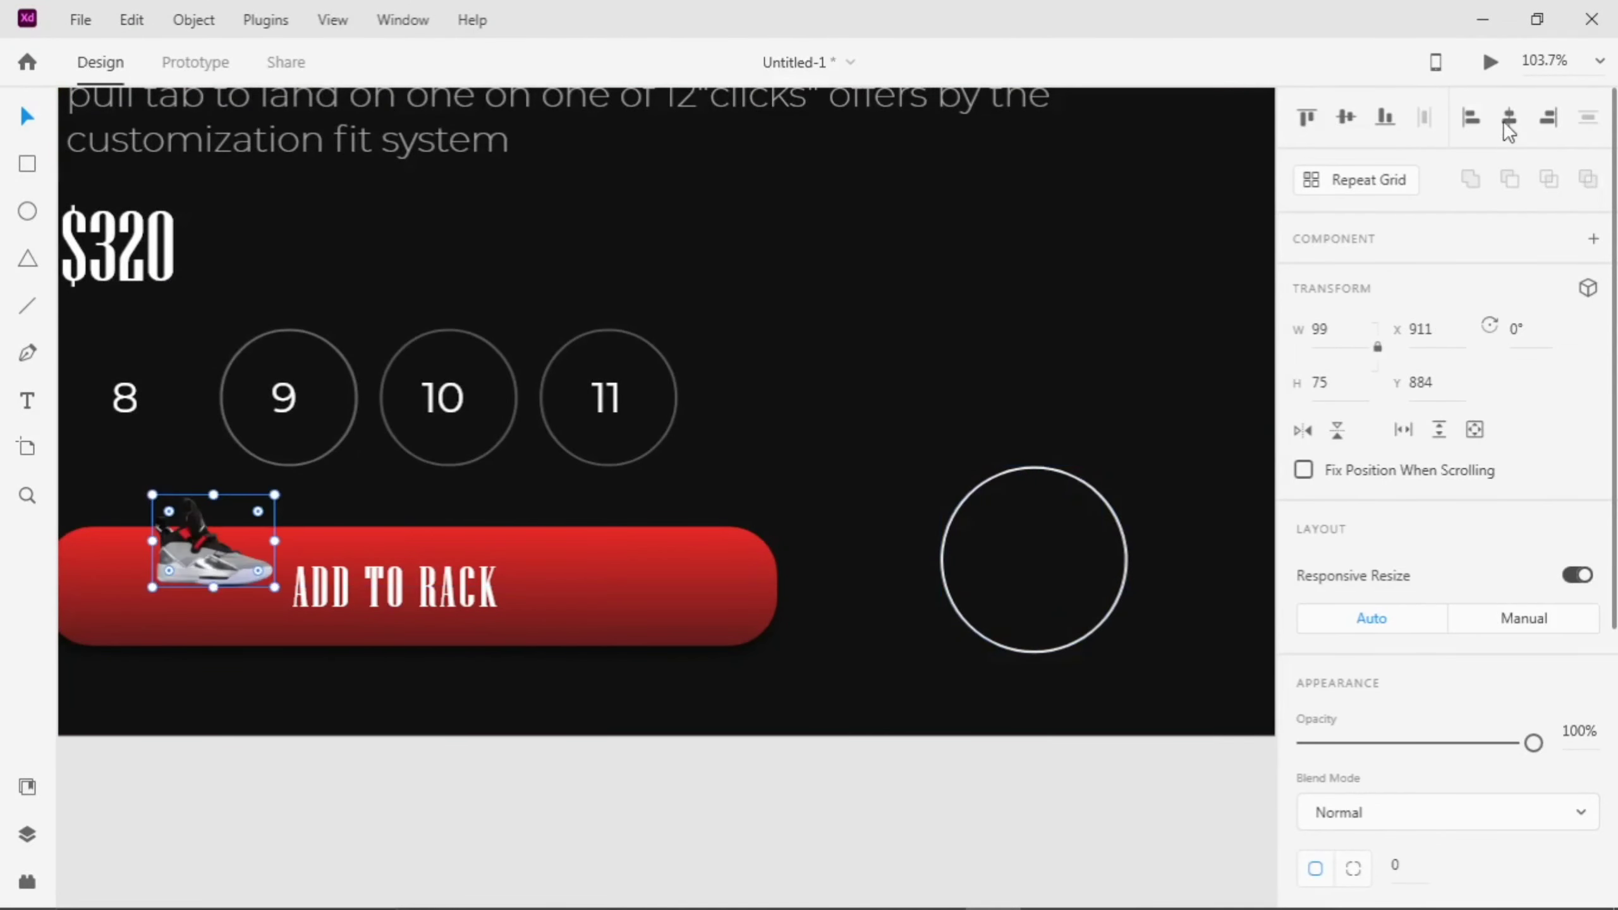
pyautogui.hotkey('ctrl', 'z')
pyautogui.click(1125, 580)
pyautogui.click(1346, 118)
pyautogui.click(1045, 302)
pyautogui.scroll(-3, 1044, 303)
pyautogui.scroll(4, 1166, 439)
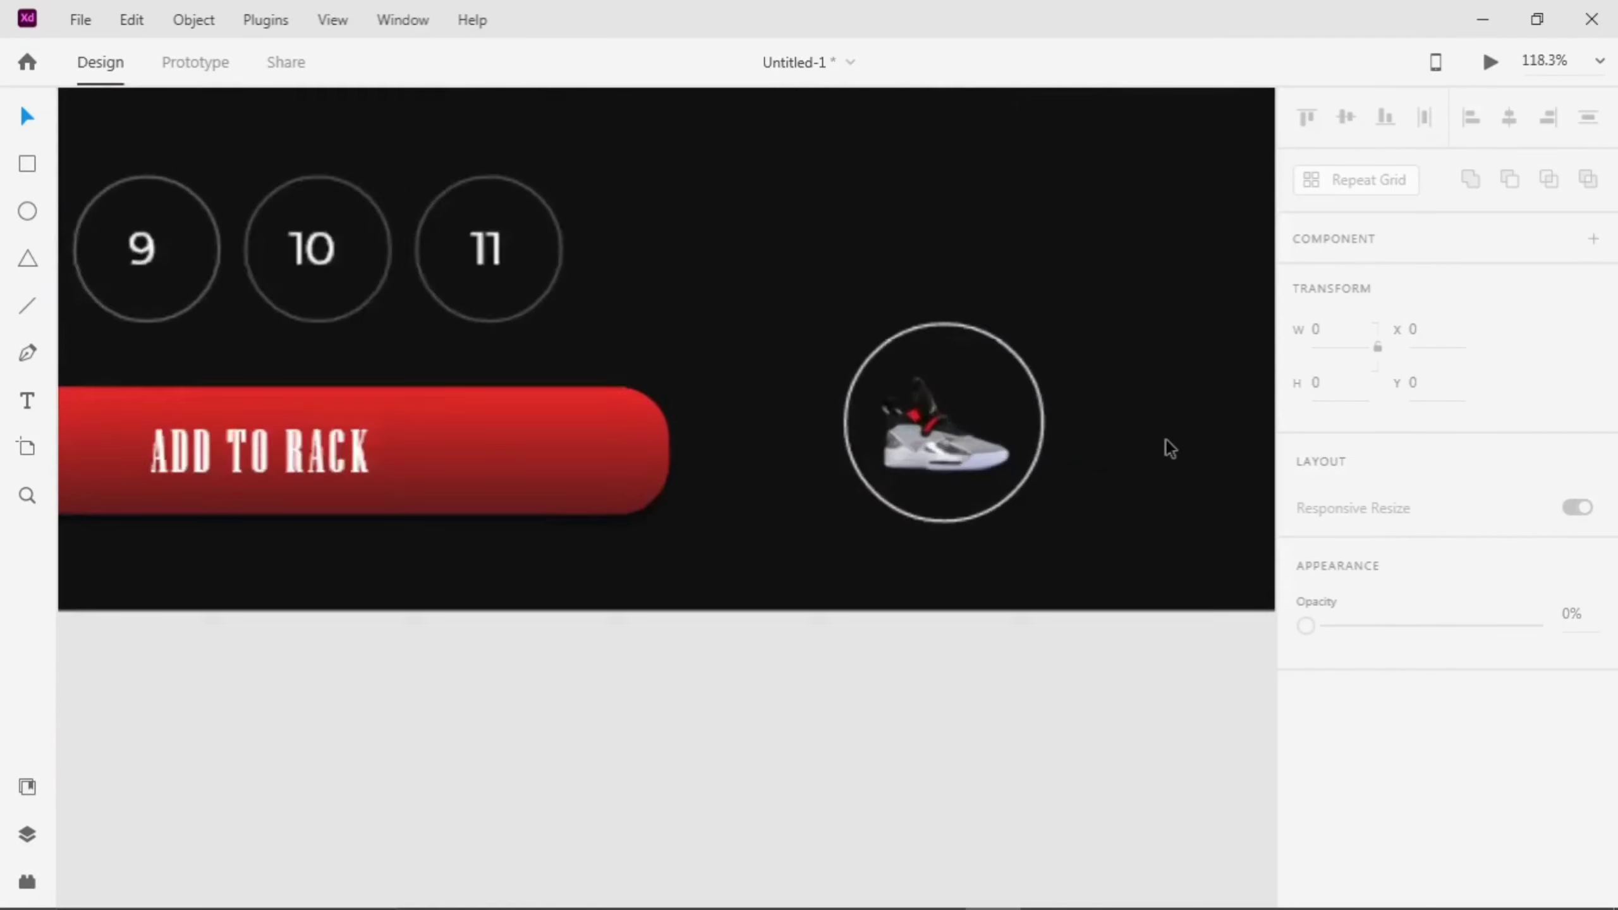
# - Nudge the small shoe image up and to the right within the enlarged white circle
pyautogui.moveTo(896, 442); pyautogui.dragTo(912, 432)
pyautogui.click(1121, 429)
pyautogui.scroll(-5, 1122, 428)
pyautogui.scroll(-2, 1122, 471)
pyautogui.scroll(4, 1135, 518)
# - Draw a small borderless circle on the upper-right edge of the shoe thumbnail's ring and give it a red linear gradient fill
pyautogui.press('e')
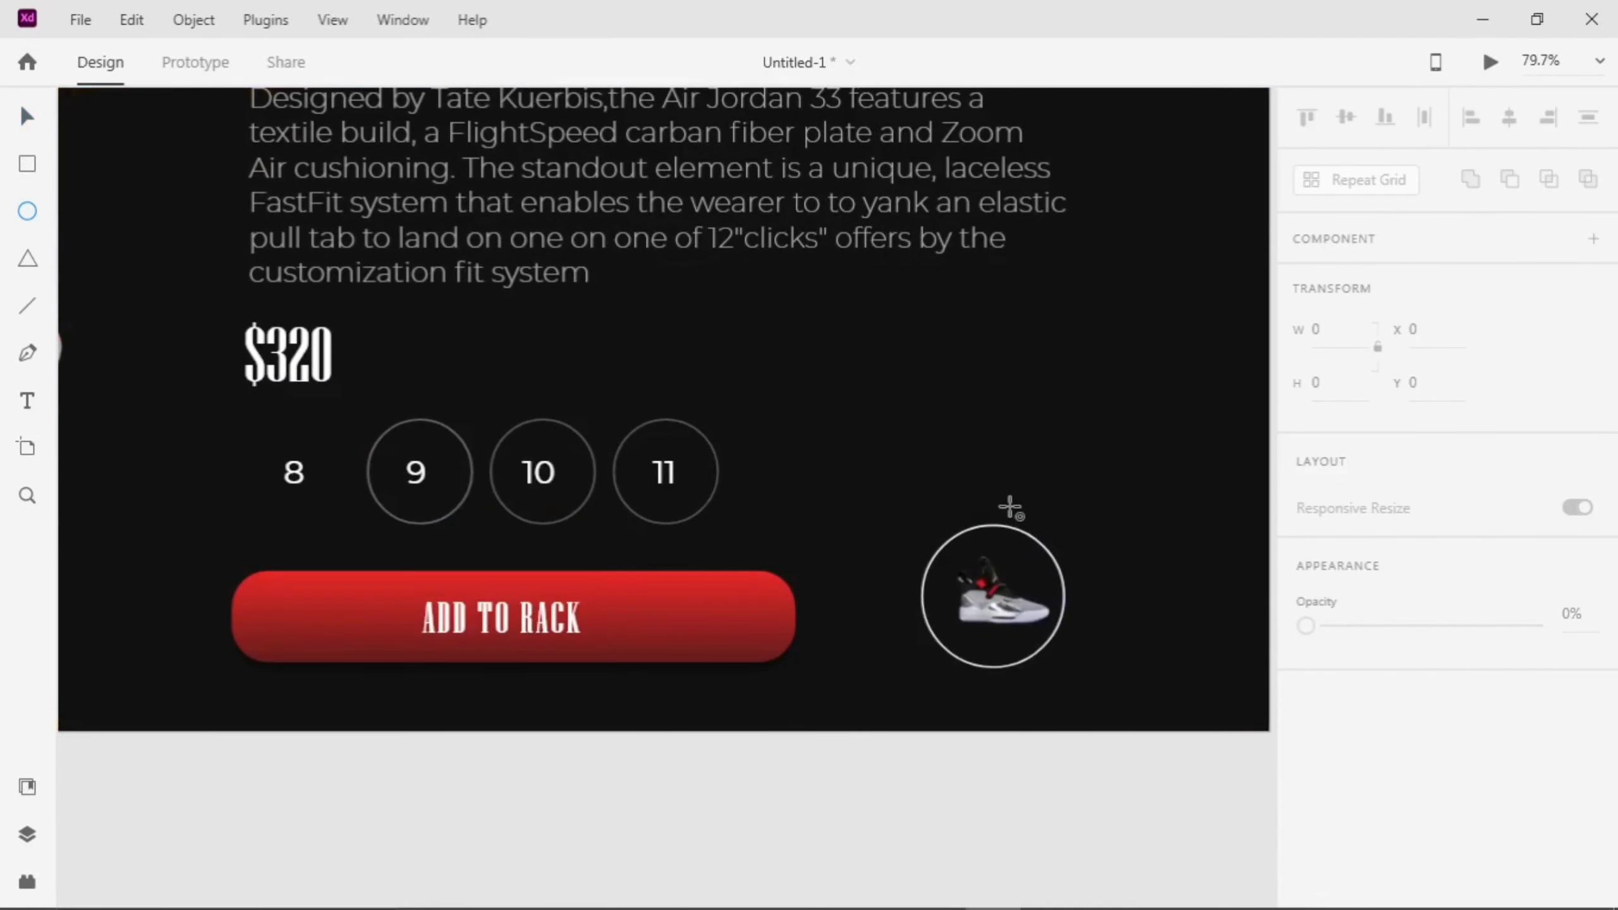
pyautogui.moveTo(1010, 507)
pyautogui.mouseDown()
pyautogui.moveTo(1061, 578)
pyautogui.moveTo(1053, 554)
pyautogui.mouseUp()
pyautogui.hotkey('ctrl', 'z')
pyautogui.scroll(-5, 1287, 506)
pyautogui.click(1306, 565)
pyautogui.click(1353, 509)
pyautogui.click(1047, 332)
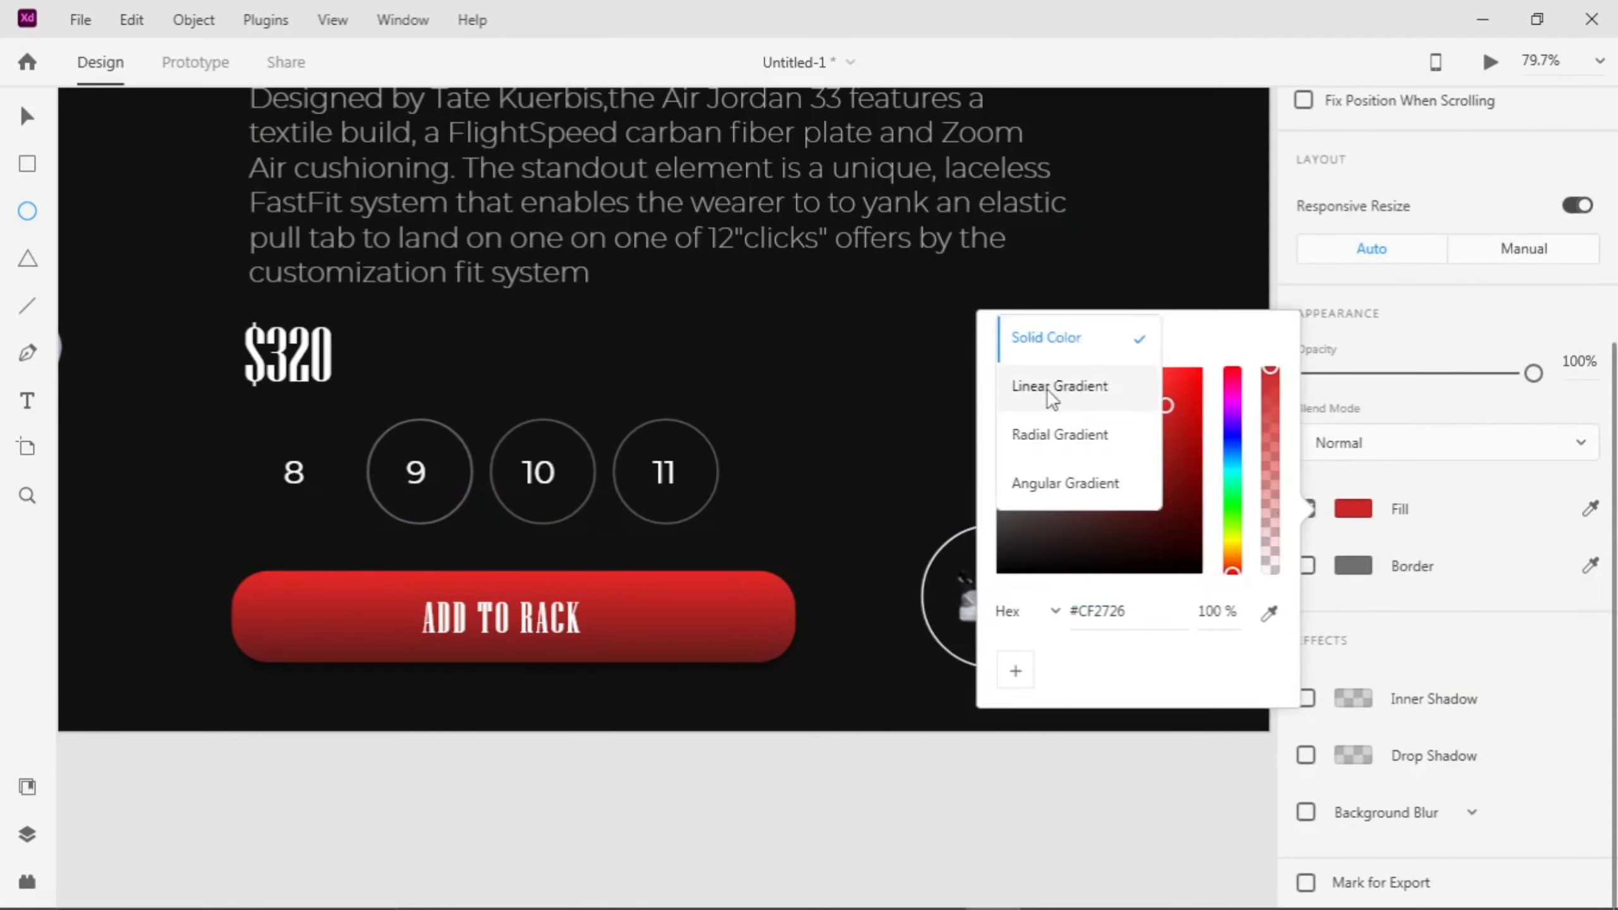
pyautogui.click(1037, 383)
pyautogui.press('Escape')
pyautogui.scroll(3, 1041, 541)
# - Copy the "11" label onto the small red circle, change it to "1" at size 21 and center it there
pyautogui.click(393, 442)
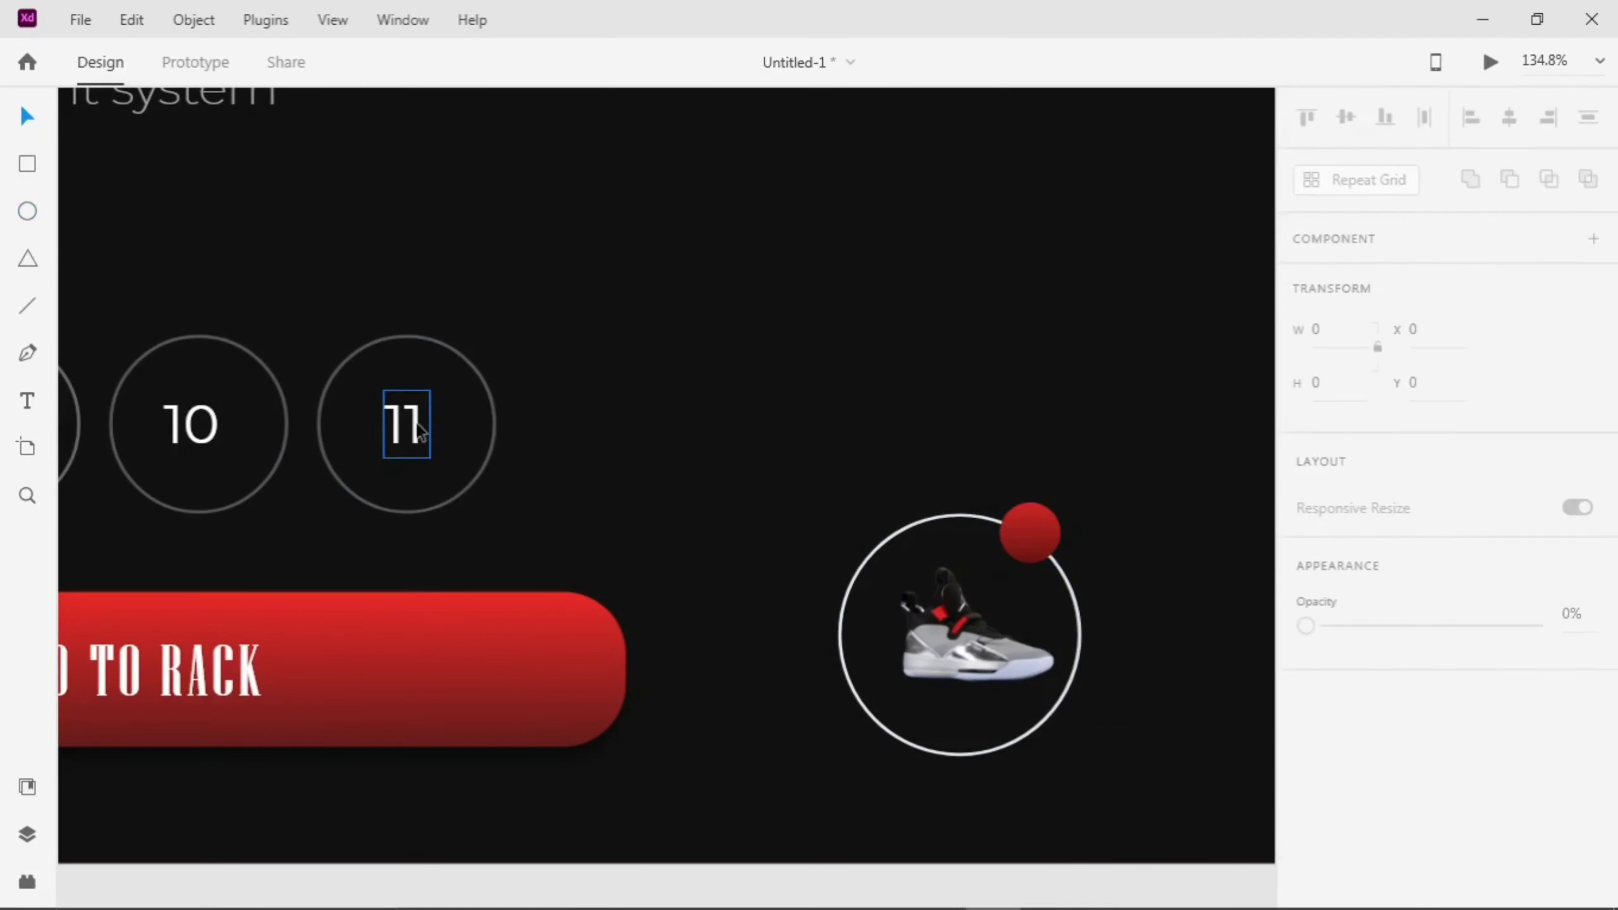
pyautogui.moveTo(393, 442); pyautogui.dragTo(1013, 514)
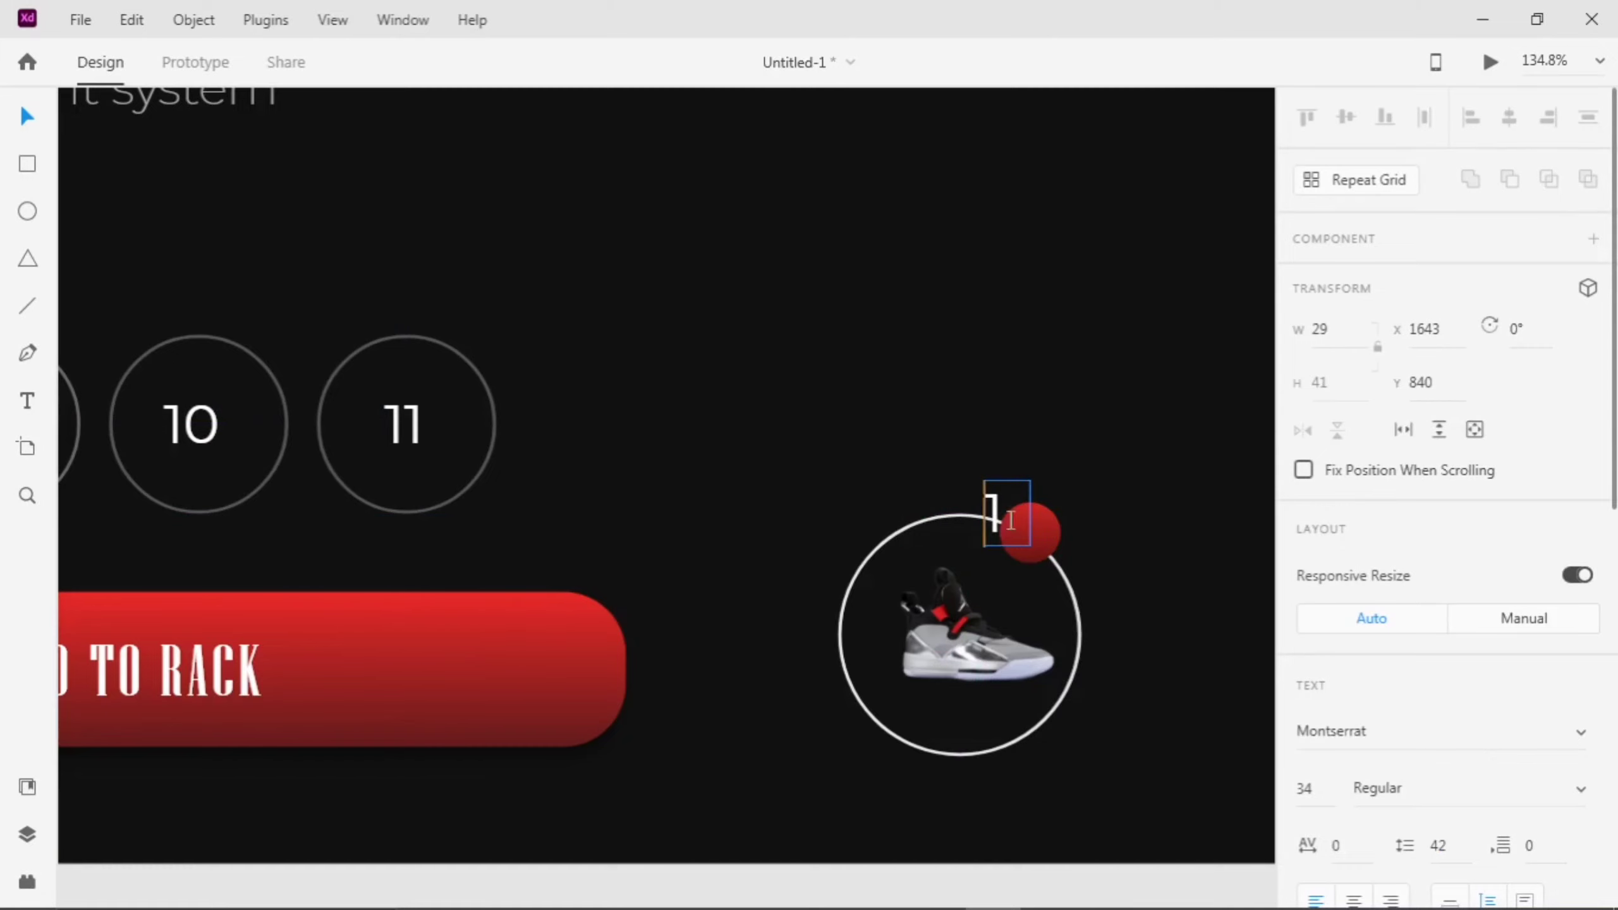
pyautogui.scroll(3, 963, 532)
pyautogui.scroll(-5, 1309, 424)
pyautogui.click(1309, 422)
pyautogui.press('Down')
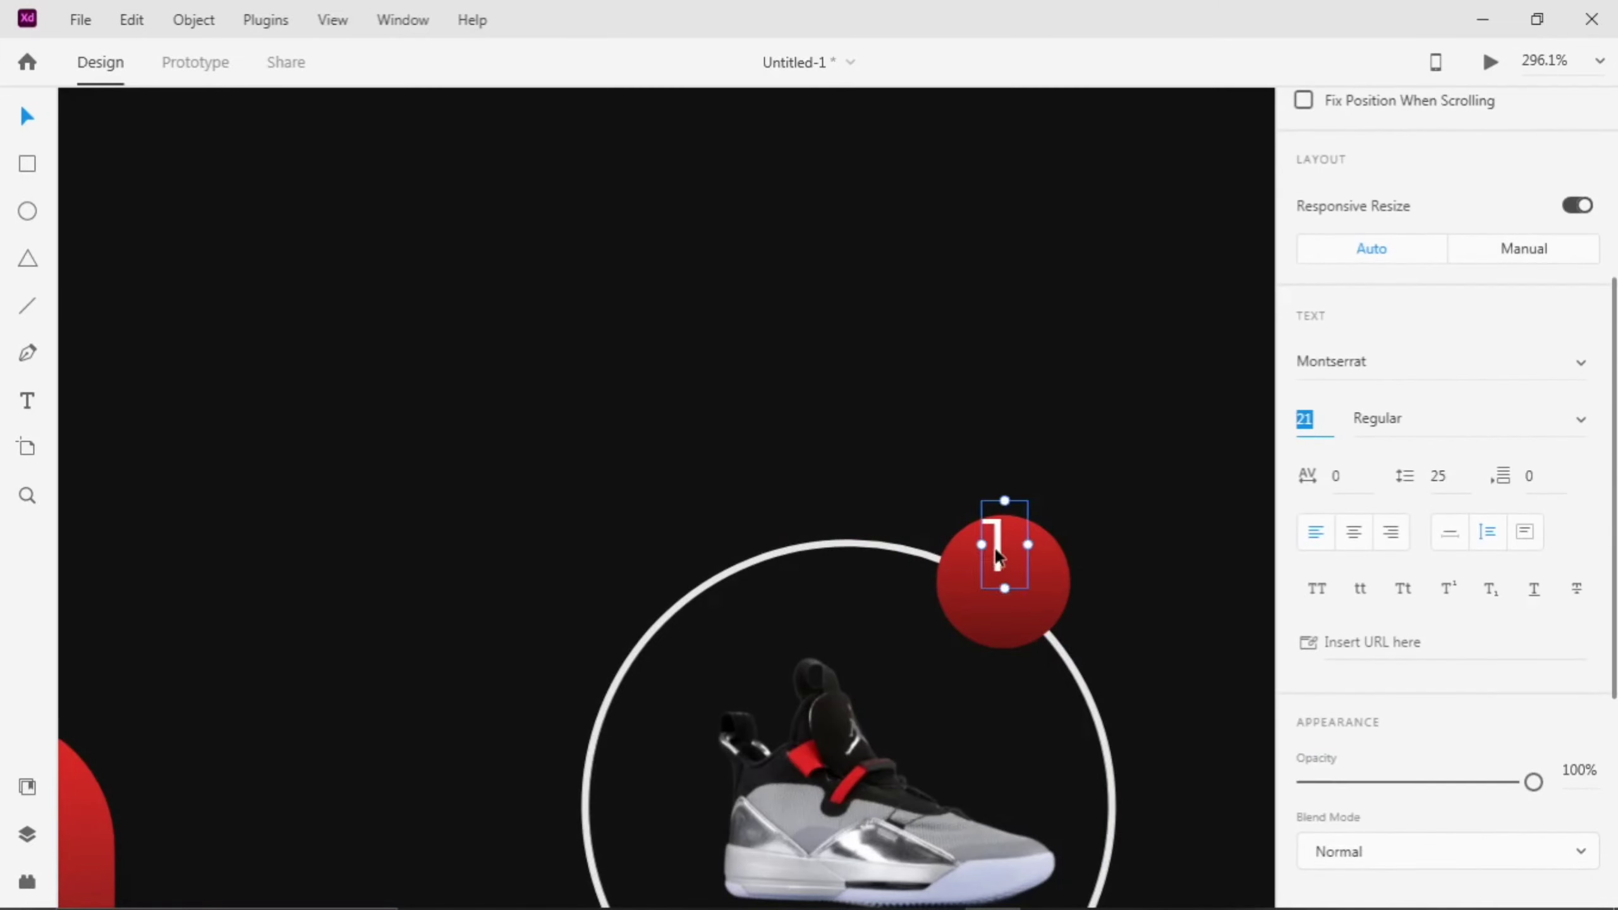
pyautogui.moveTo(1012, 589); pyautogui.dragTo(1006, 587)
pyautogui.click(1089, 518)
pyautogui.scroll(-8, 1090, 518)
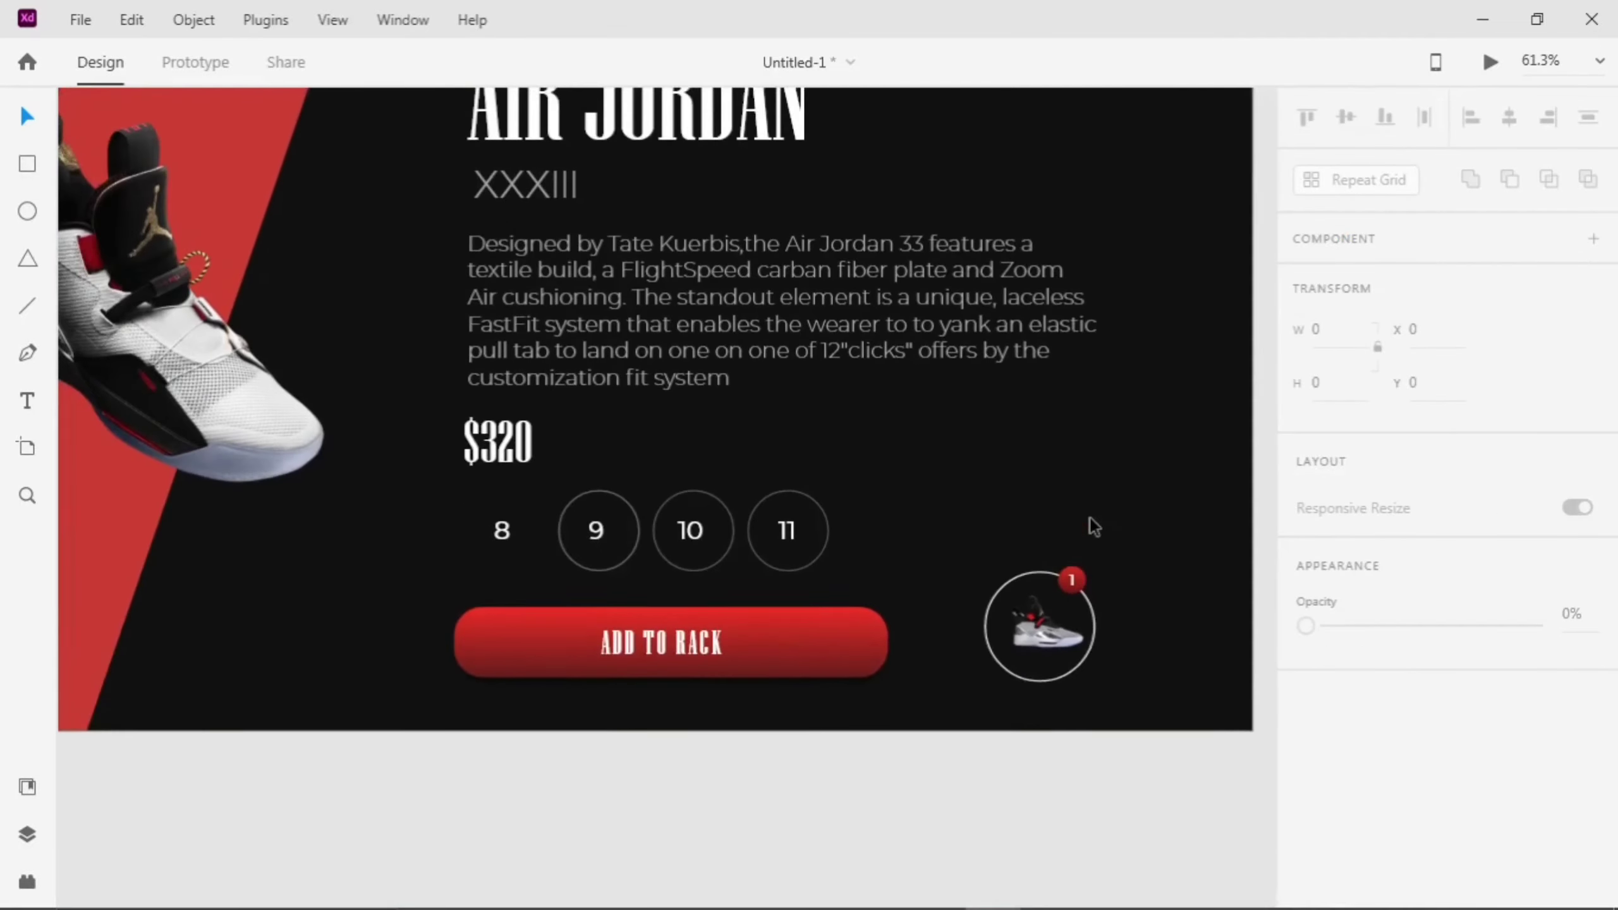
# - Place a copy of the size circle around the "8", remove its fill and make its border white
pyautogui.moveTo(740, 561); pyautogui.dragTo(666, 564)
pyautogui.scroll(-5, 1351, 510)
pyautogui.click(1352, 383)
pyautogui.moveTo(1054, 365); pyautogui.dragTo(1011, 257)
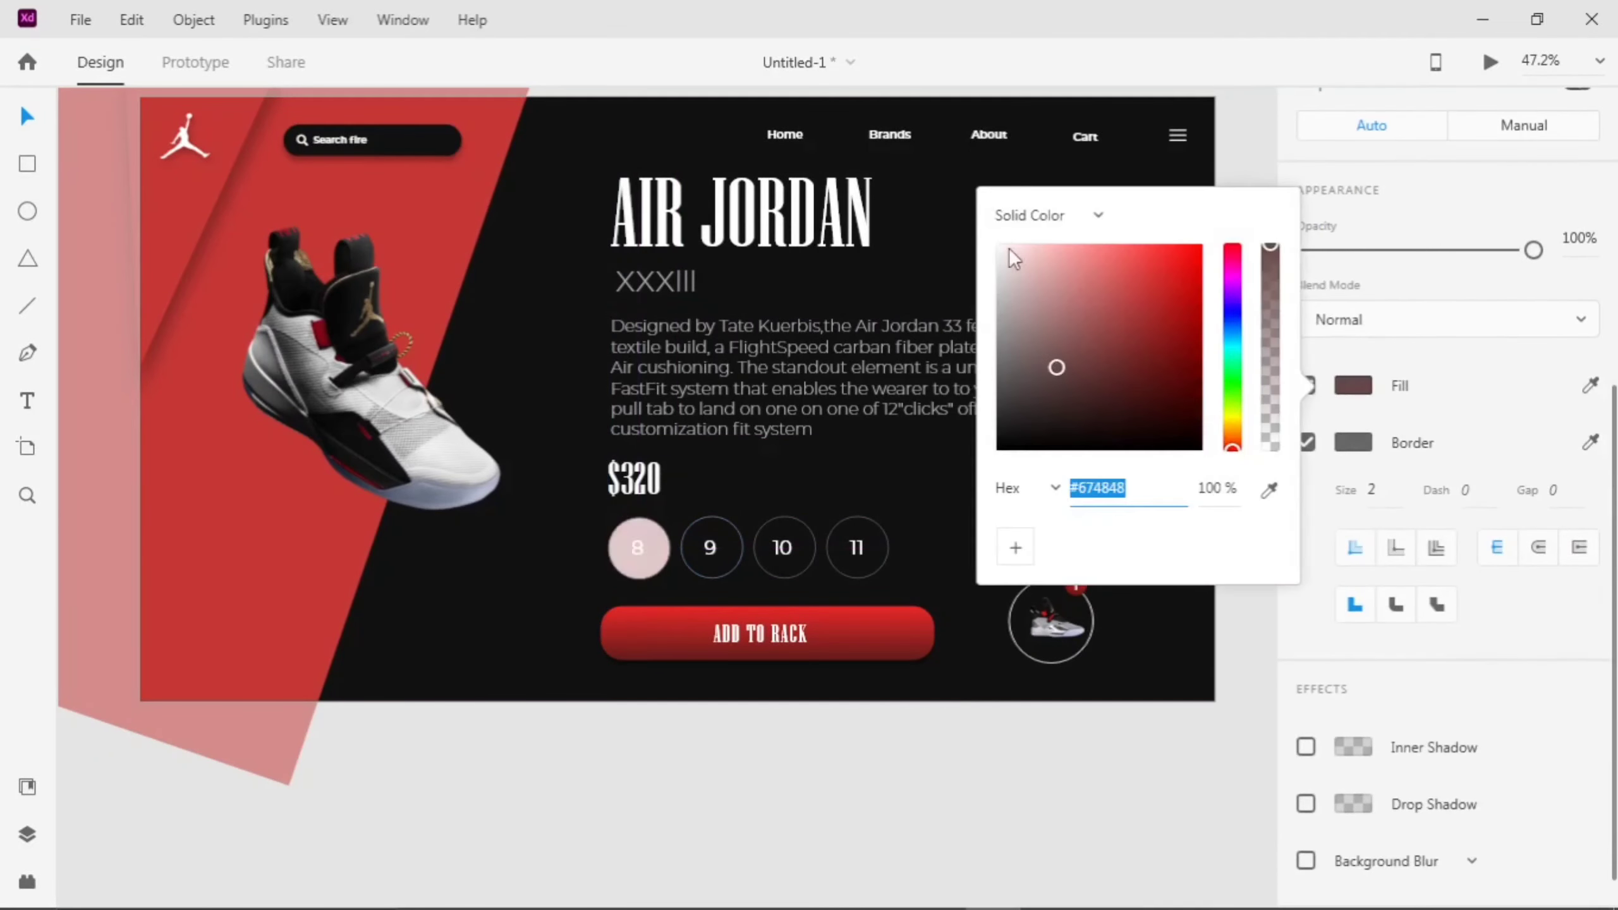
pyautogui.click(1306, 383)
pyautogui.click(1352, 444)
pyautogui.moveTo(1174, 408); pyautogui.dragTo(996, 282)
pyautogui.click(539, 481)
# - Adjust the "8" label so it sits centered inside its white circle
pyautogui.scroll(5, 576, 590)
pyautogui.click(790, 549)
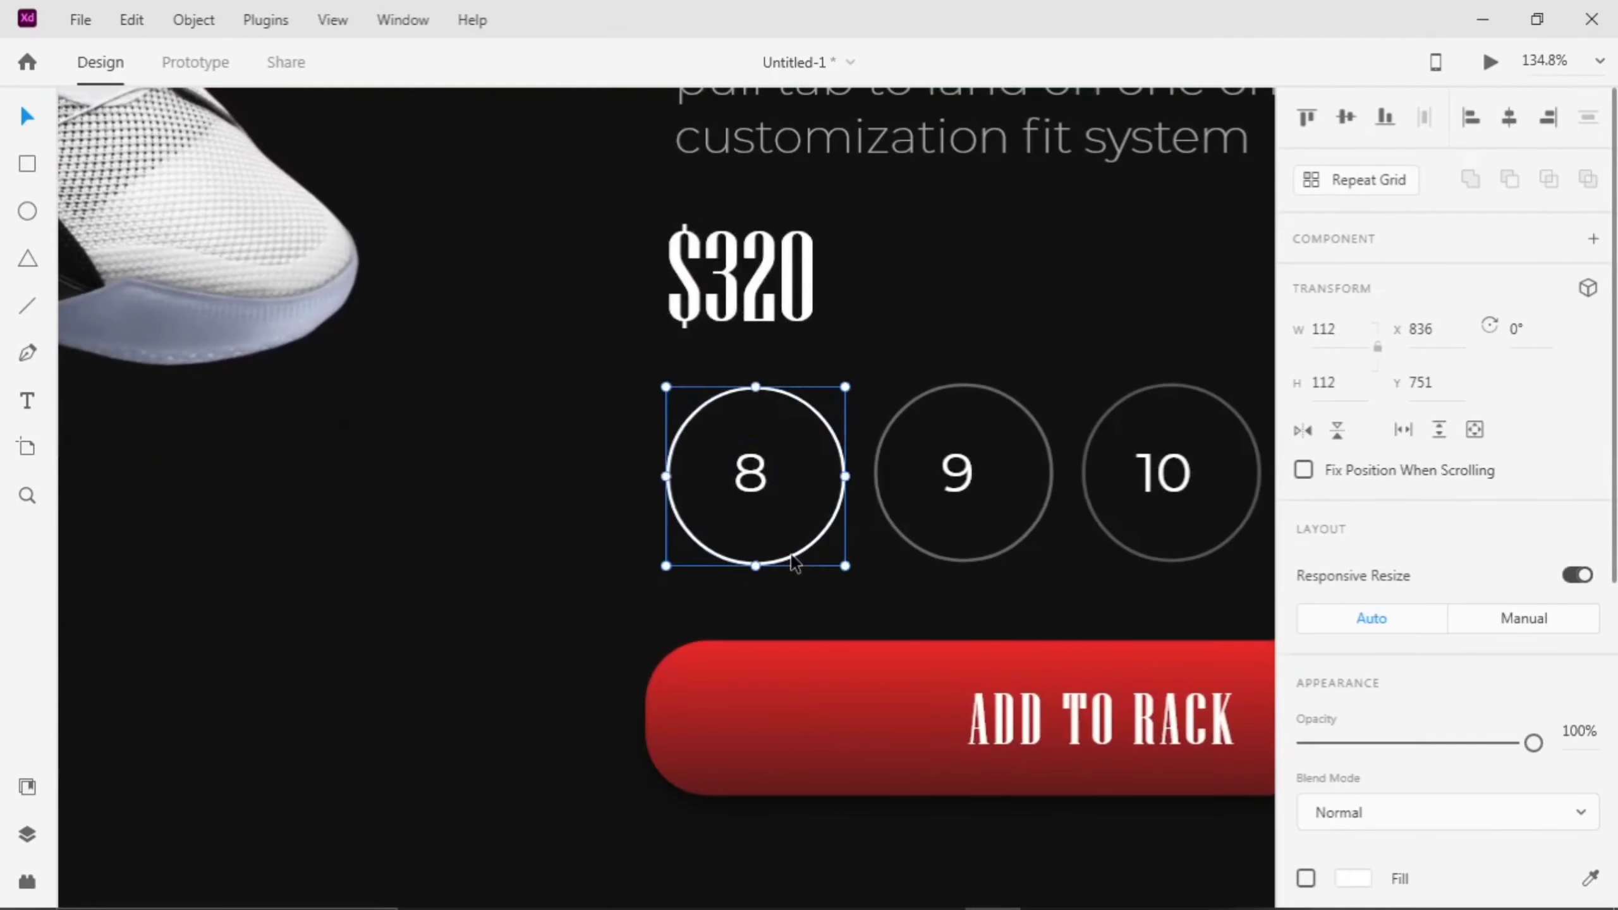
pyautogui.click(761, 484)
pyautogui.moveTo(761, 484); pyautogui.dragTo(762, 486)
pyautogui.click(764, 523)
pyautogui.scroll(-4, 764, 523)
pyautogui.scroll(8, 764, 523)
pyautogui.click(752, 408)
pyautogui.moveTo(824, 337); pyautogui.dragTo(787, 339)
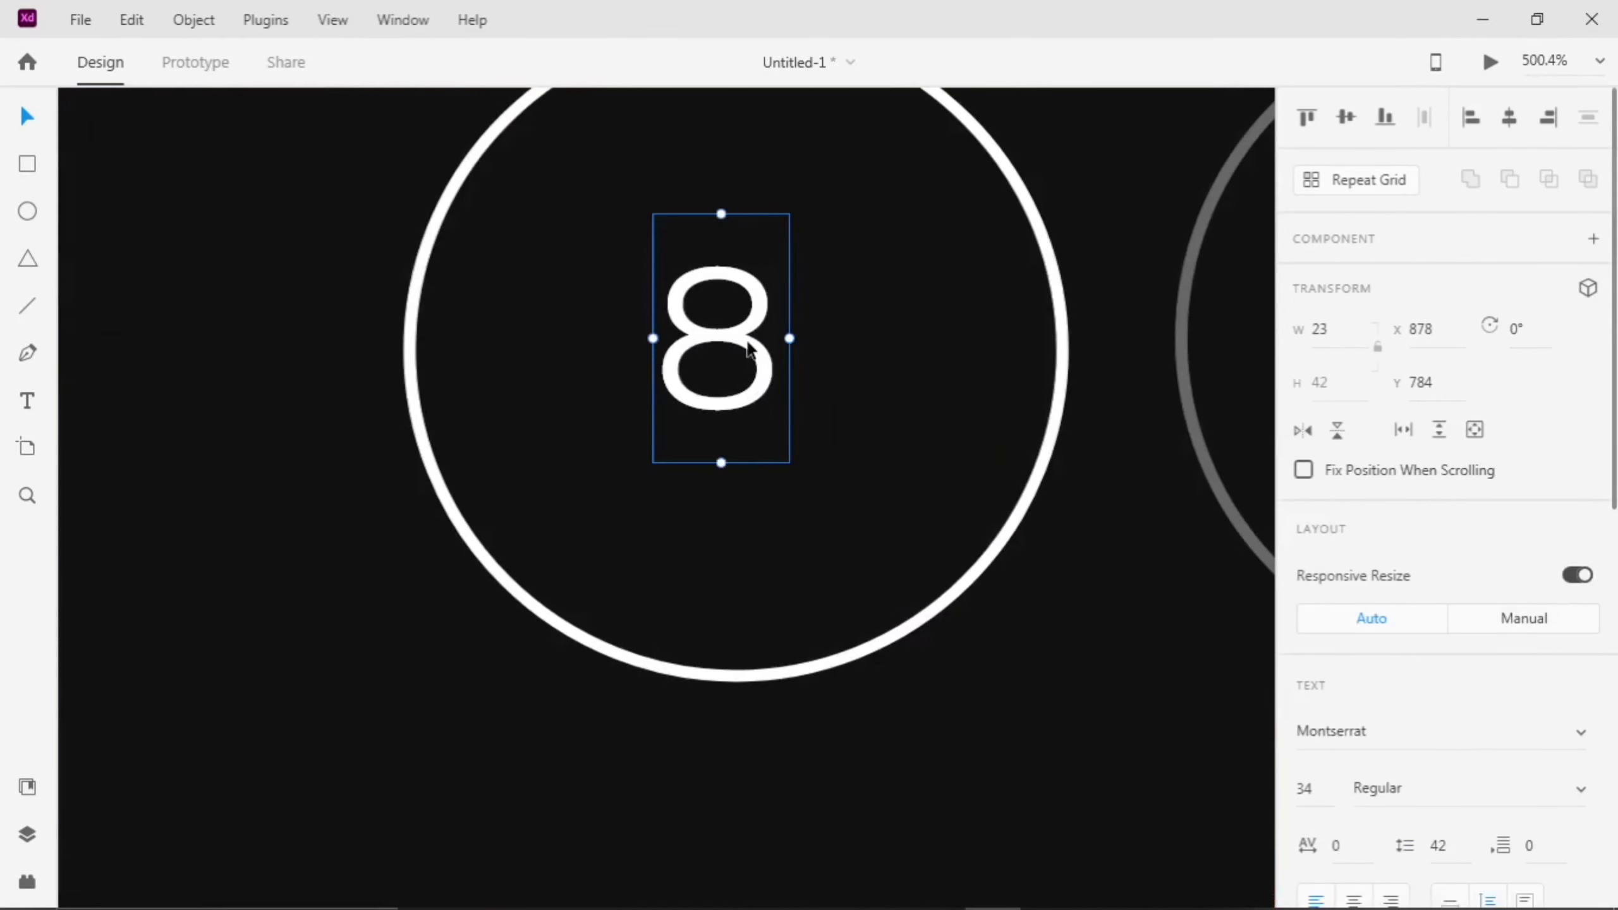
pyautogui.click(817, 490)
# - Draw a triangle about 149 by 110 below the menu icon, rotated -42°, with its corners rounded to 17
pyautogui.scroll(-8, 828, 489)
pyautogui.scroll(1, 858, 499)
pyautogui.click(27, 258)
pyautogui.hotkey('ctrl', '0')
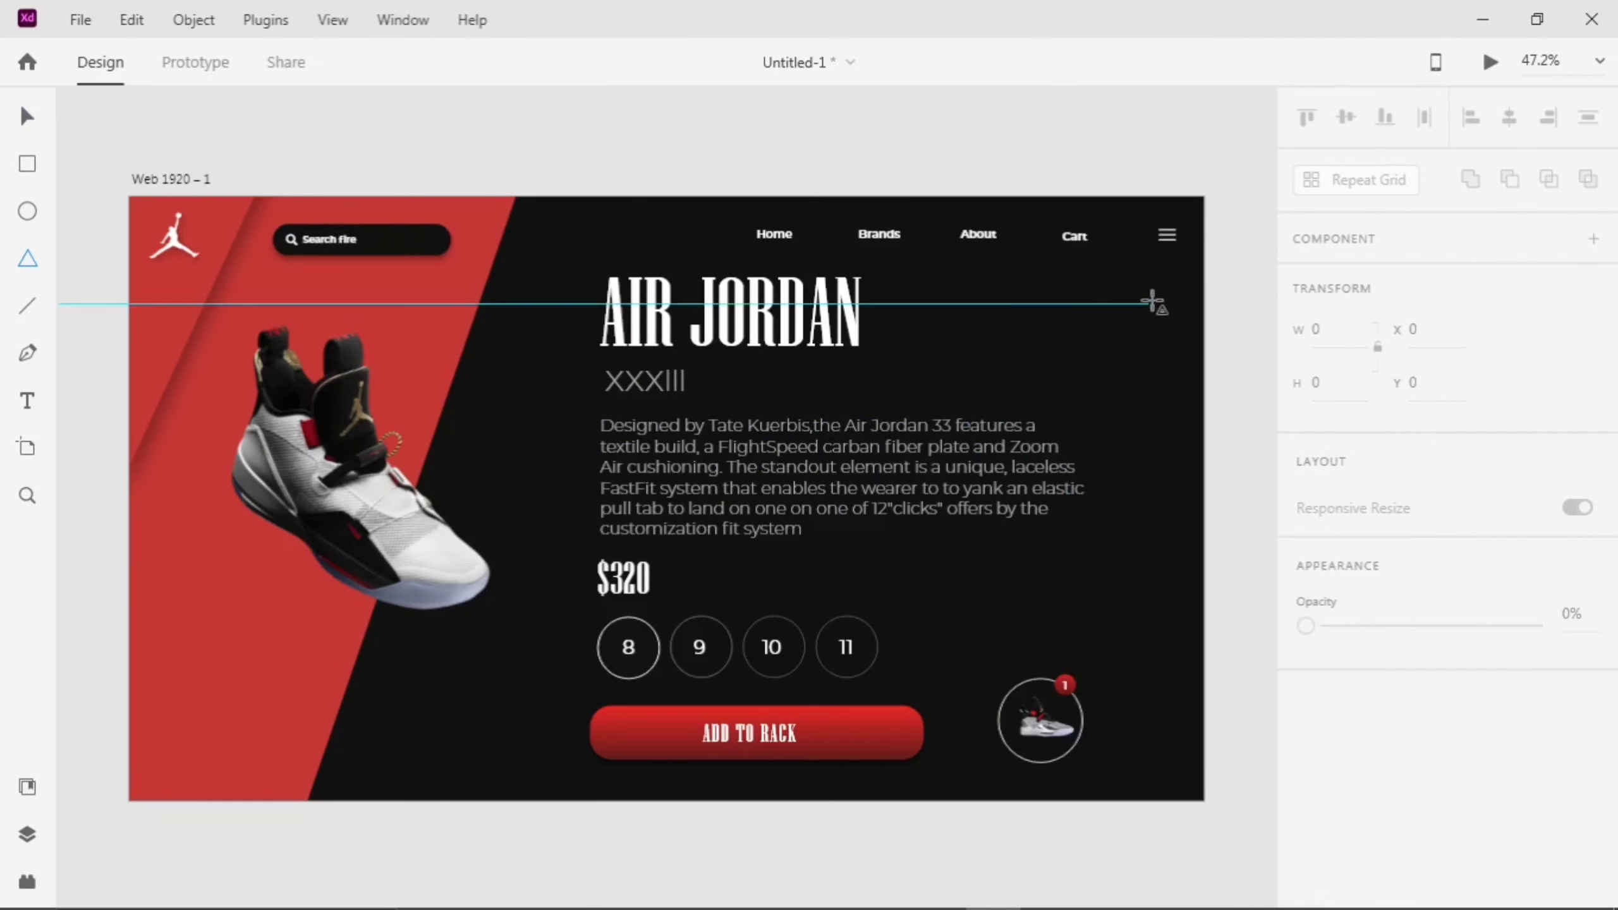
pyautogui.scroll(3, 1083, 272)
pyautogui.hscroll(2, 1032, 261)
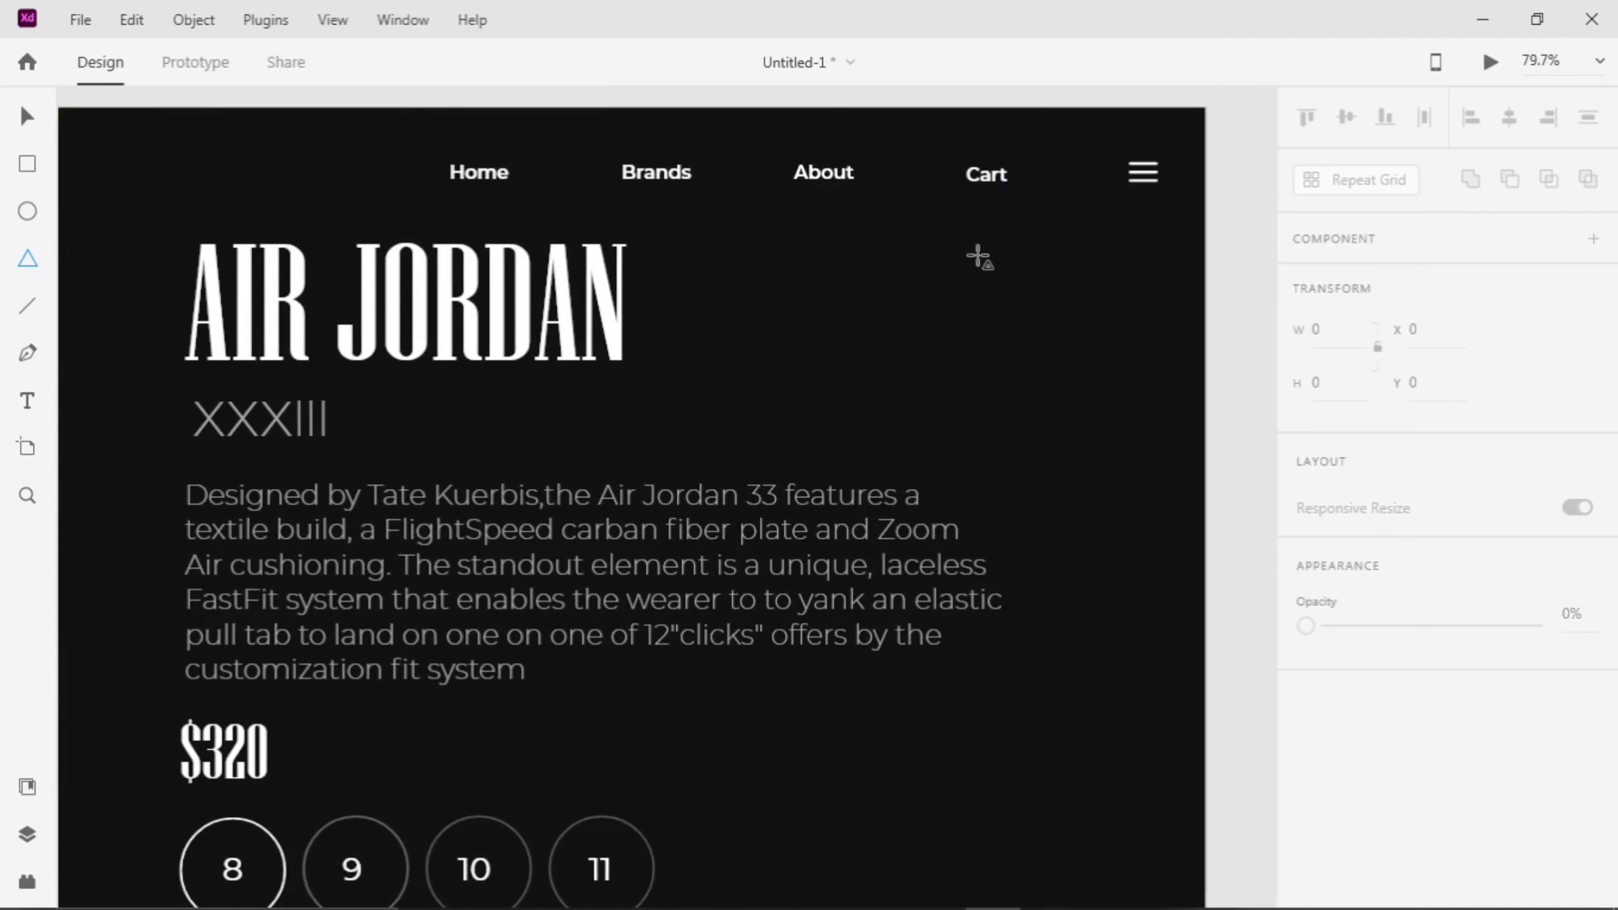
pyautogui.moveTo(975, 253)
pyautogui.mouseDown()
pyautogui.moveTo(1119, 360)
pyautogui.moveTo(1163, 296)
pyautogui.mouseUp()
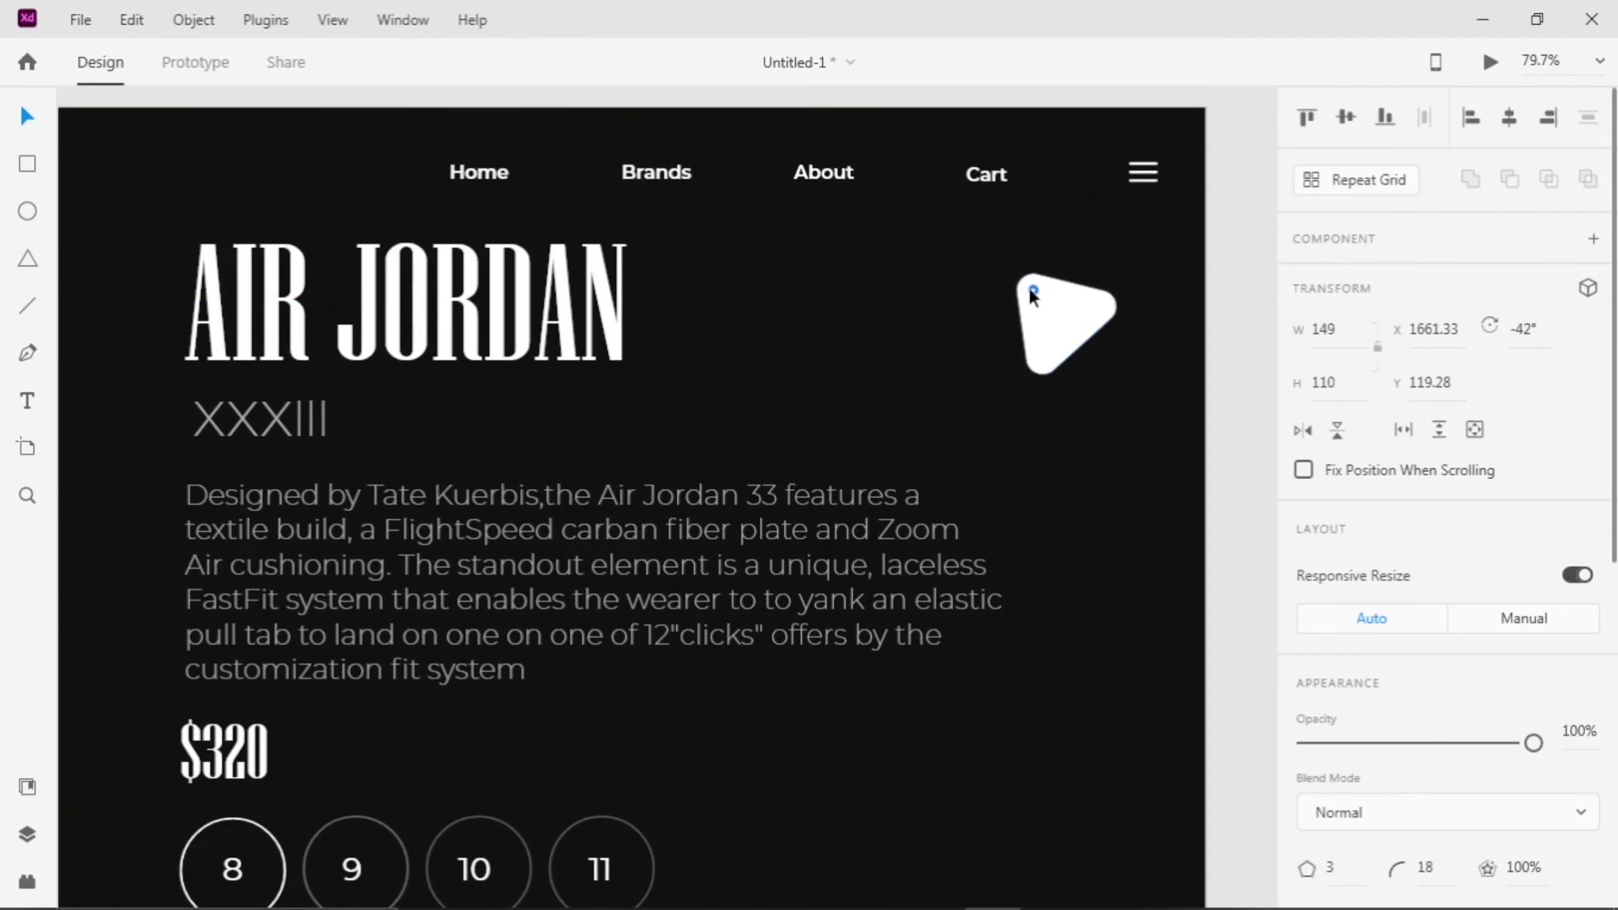
pyautogui.moveTo(1029, 288); pyautogui.dragTo(1028, 286)
# - Fill the triangle with the sampled background color #121212 and change the fill to a linear gradient
pyautogui.scroll(-5, 1611, 628)
pyautogui.click(1353, 508)
pyautogui.click(1269, 612)
pyautogui.click(750, 351)
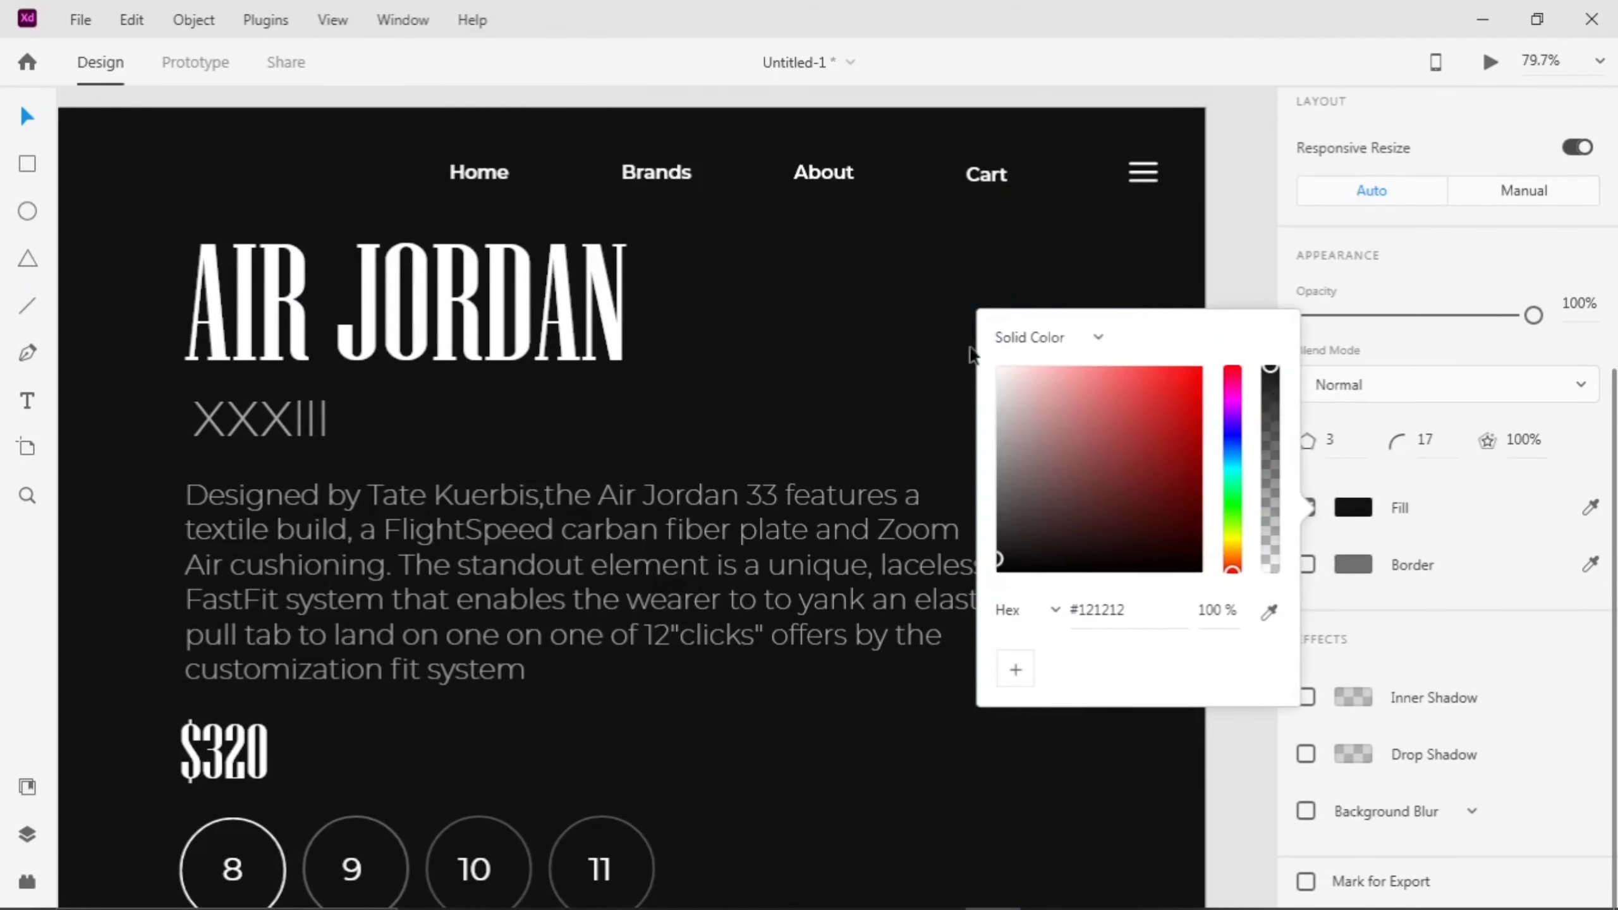
pyautogui.click(1048, 337)
pyautogui.click(1037, 383)
pyautogui.click(1090, 299)
# - Adjust the triangle's gradient stops, darkening the lower one to #000000
pyautogui.hscroll(3, 1090, 300)
pyautogui.scroll(-4, 1361, 564)
pyautogui.click(1359, 565)
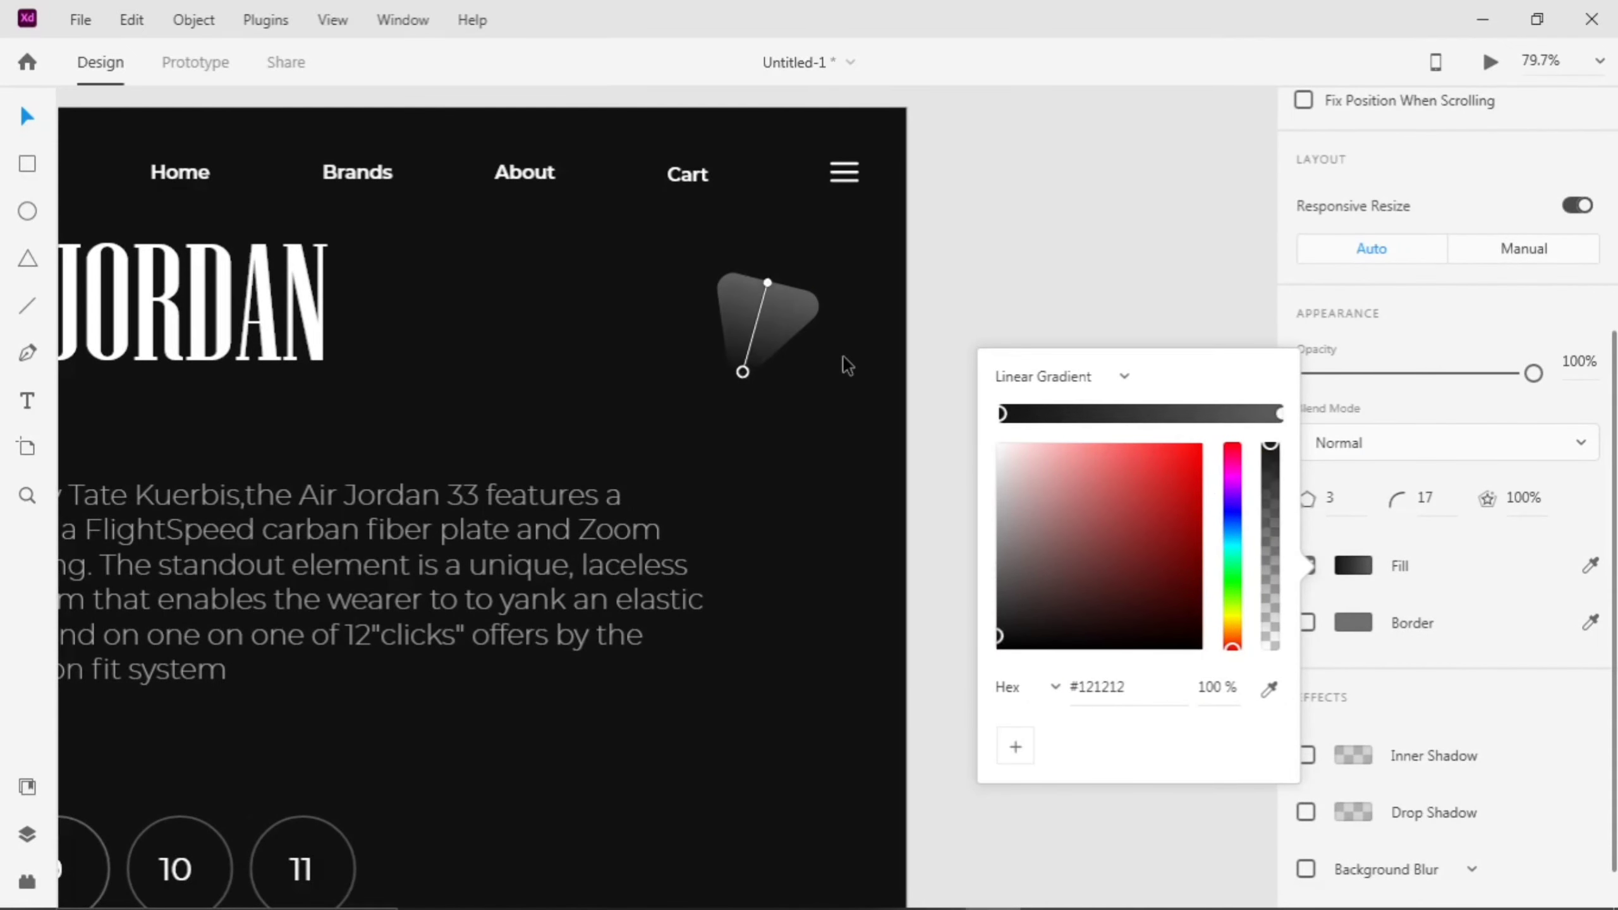
pyautogui.moveTo(998, 572); pyautogui.dragTo(998, 553)
pyautogui.click(742, 372)
pyautogui.moveTo(999, 634)
pyautogui.mouseDown()
pyautogui.moveTo(1011, 607)
pyautogui.moveTo(997, 649)
pyautogui.mouseUp()
pyautogui.click(960, 383)
# - Duplicate the gradient triangle, enlarge the copy to about 182 by 135 and send it behind the original, offset to the left
pyautogui.keyDown('alt'); pyautogui.moveTo(796, 307); pyautogui.dragTo(761, 318); pyautogui.keyUp('alt')
pyautogui.keyDown('shift'); pyautogui.moveTo(695, 402); pyautogui.dragTo(733, 483); pyautogui.keyUp('shift')
pyautogui.moveTo(758, 364); pyautogui.dragTo(772, 354)
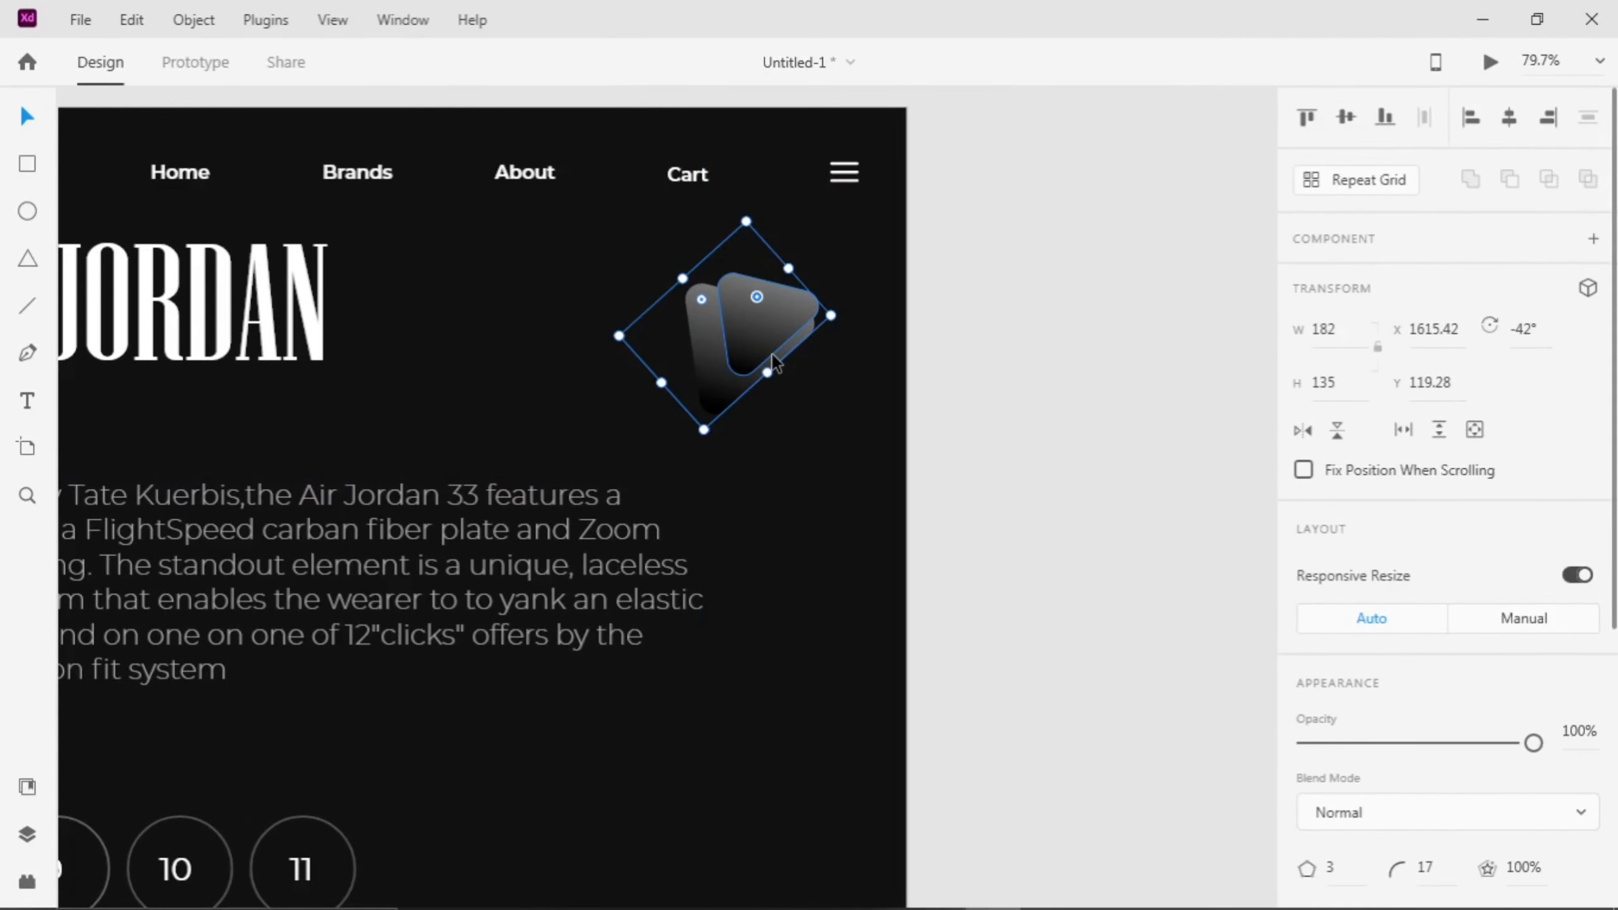
pyautogui.hotkey('ctrl', '[')
pyautogui.scroll(-1, 1244, 571)
# - Give the back triangle a solid #1E1E1E fill and place a larger duplicate of it behind, offset farther left
pyautogui.scroll(-5, 1542, 614)
pyautogui.click(1589, 508)
pyautogui.click(892, 477)
pyautogui.click(1352, 513)
pyautogui.moveTo(999, 559)
pyautogui.mouseDown()
pyautogui.moveTo(1000, 541)
pyautogui.moveTo(995, 555)
pyautogui.mouseUp()
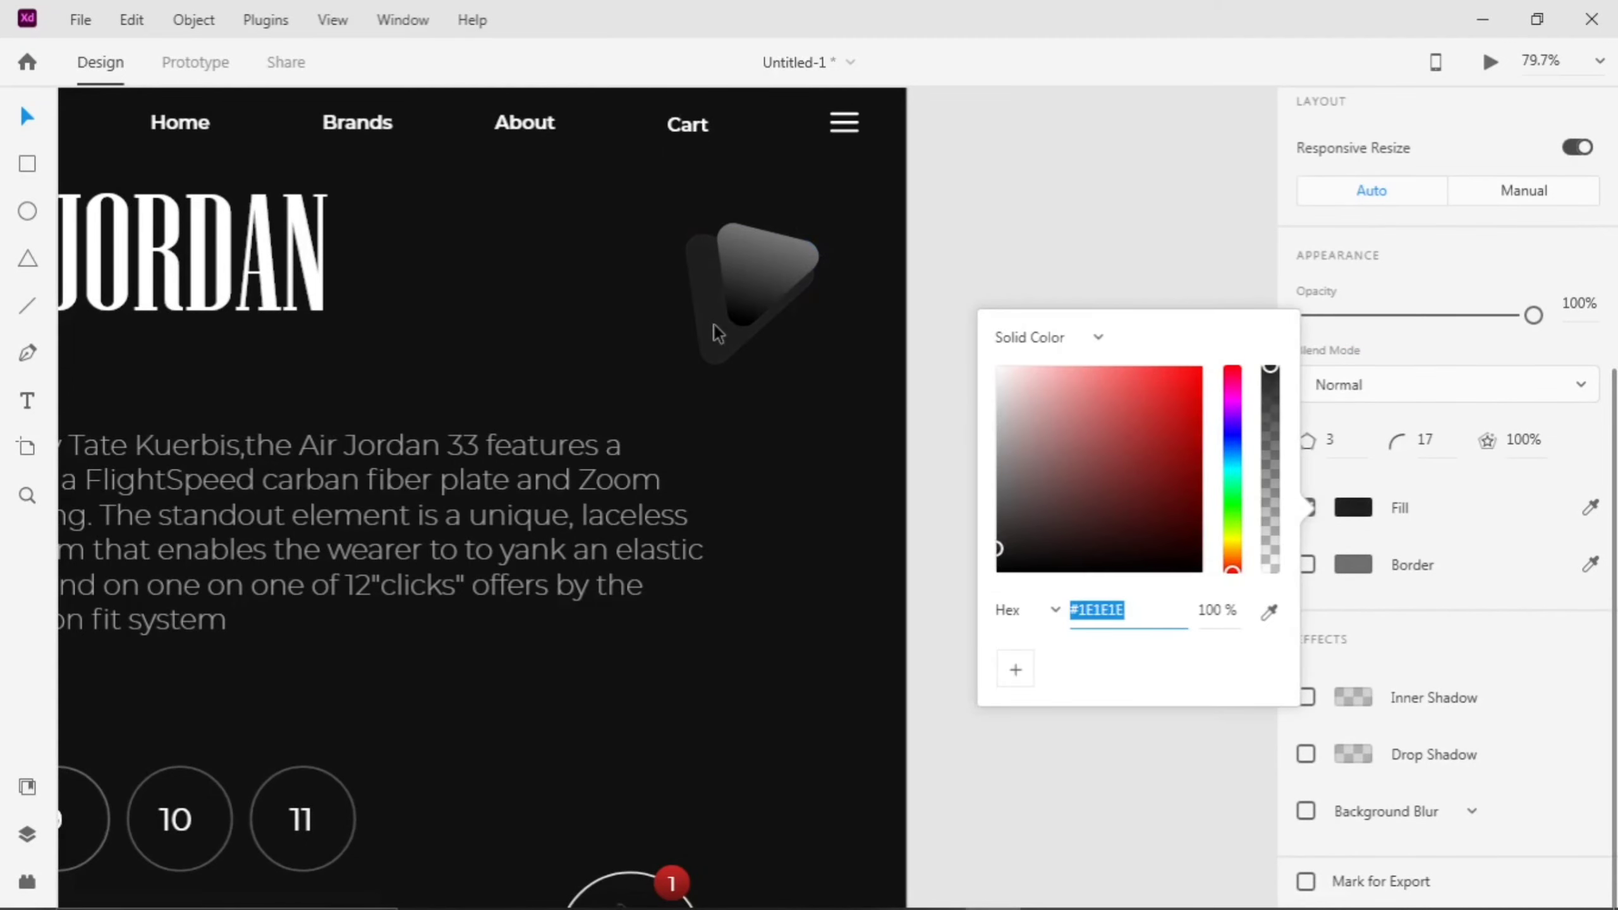
pyautogui.moveTo(715, 324); pyautogui.dragTo(675, 330)
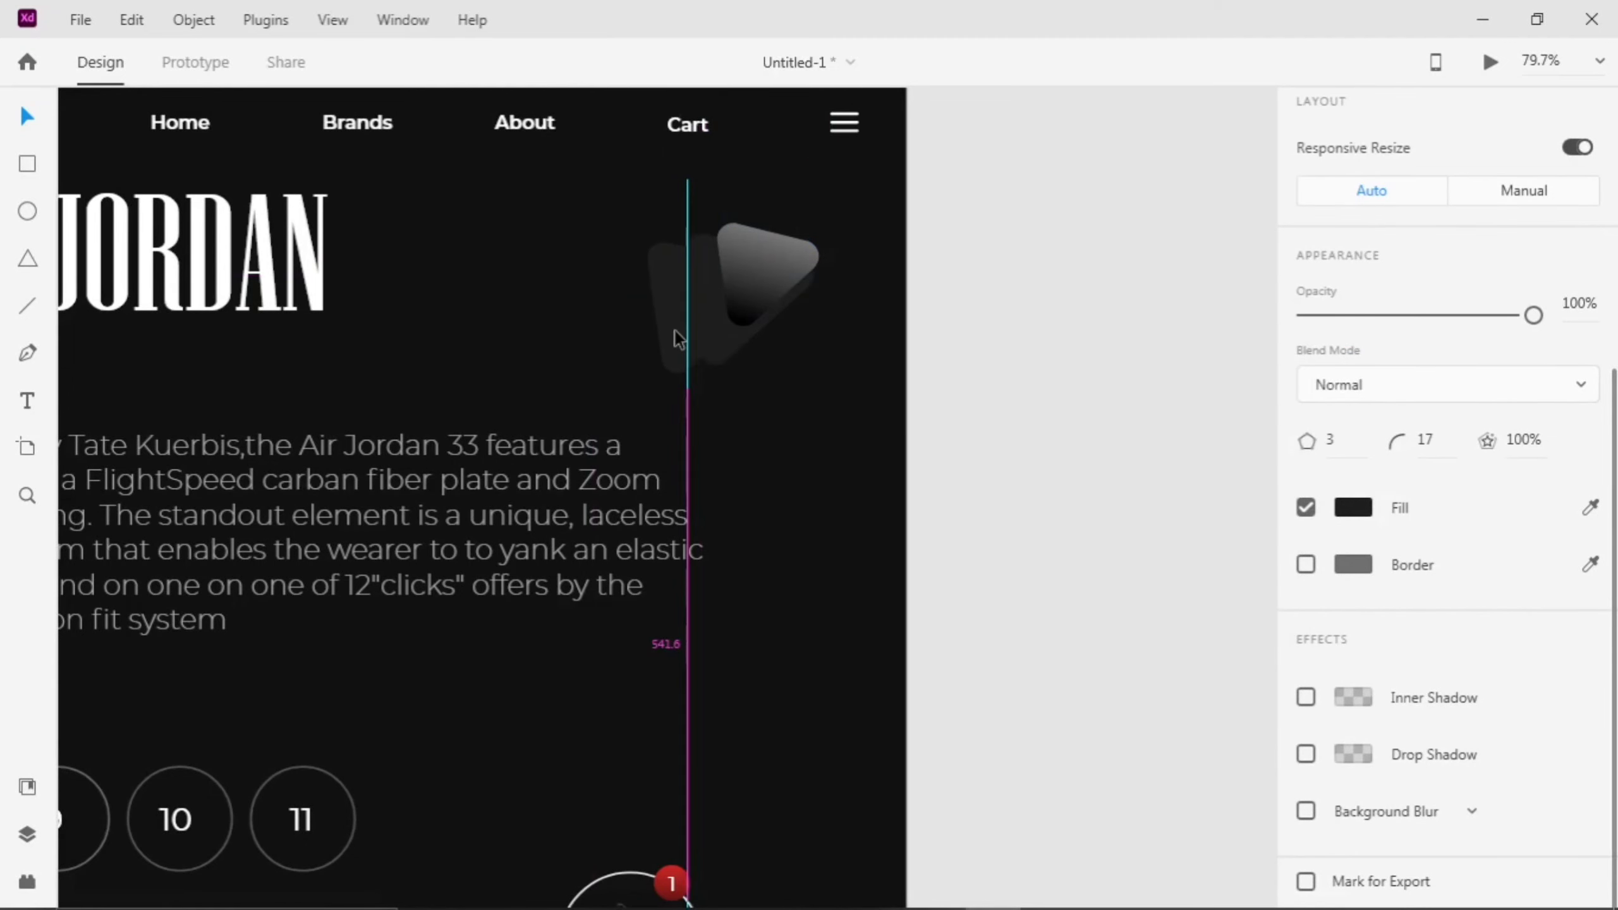
pyautogui.moveTo(665, 387); pyautogui.dragTo(664, 421)
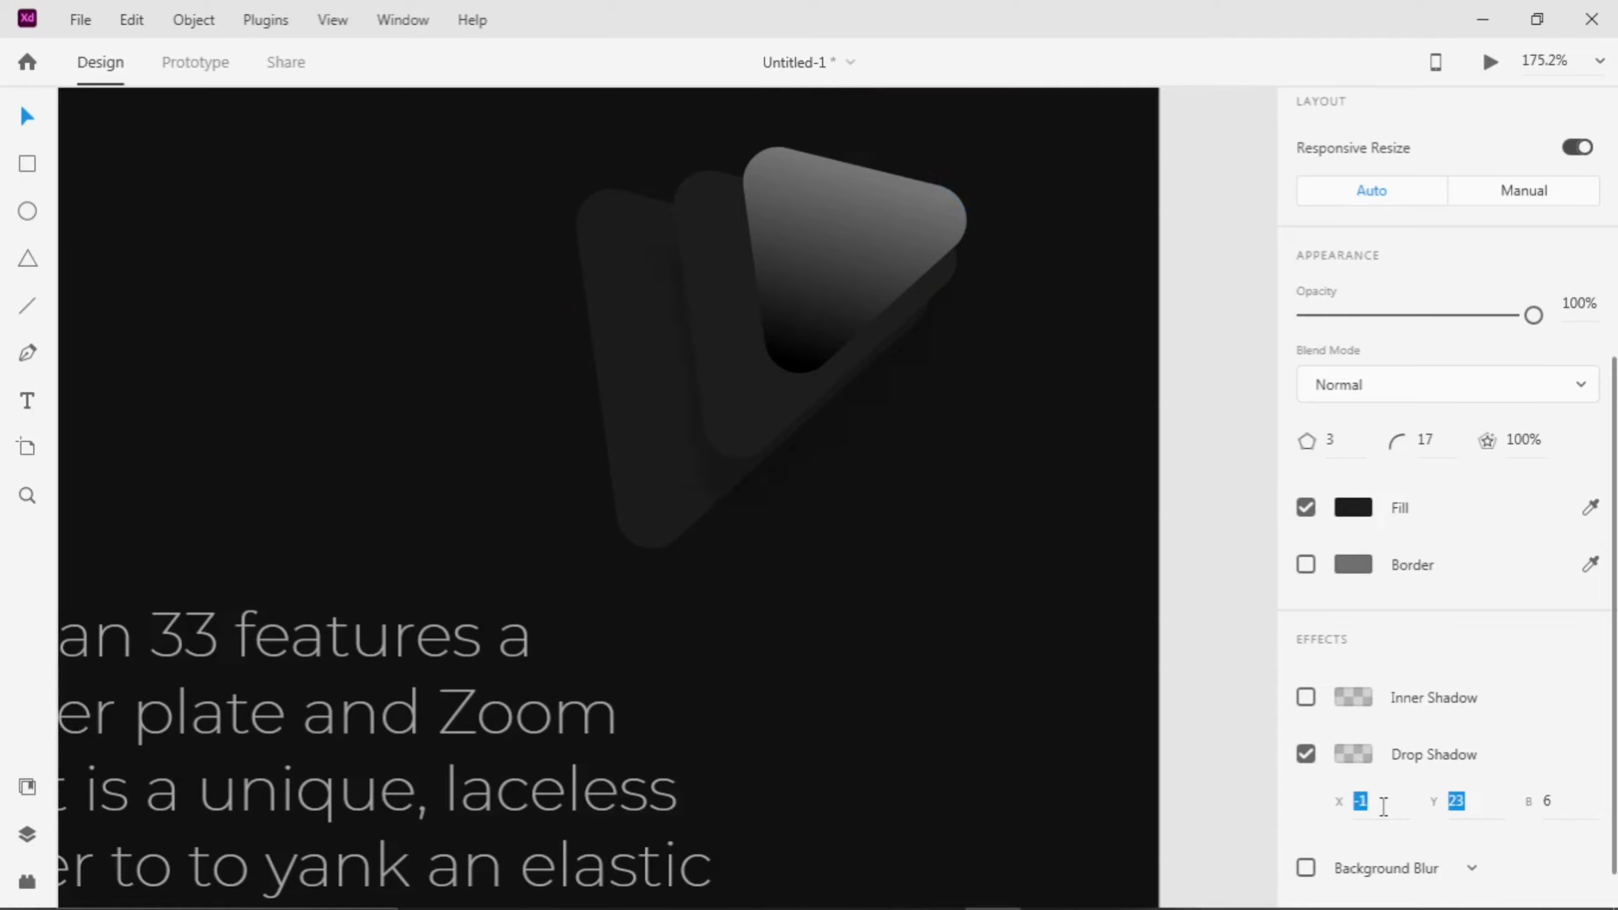
# - Add a dark drop shadow to the middle triangle and set its offsets to X -1, Y 6
pyautogui.click(1353, 754)
pyautogui.moveTo(1272, 739); pyautogui.dragTo(1271, 651)
pyautogui.click(1401, 802)
pyautogui.hotkey('shift', 'Up')
pyautogui.press('Up')
pyautogui.press('Up')
pyautogui.press('Up')
pyautogui.click(1484, 805)
pyautogui.hotkey('shift', 'Down')
pyautogui.press('Down')
pyautogui.press('Down')
pyautogui.press('Up')
pyautogui.press('Up')
pyautogui.press('Up')
# - Add a black drop shadow at 72% opacity to the largest triangle, offset X -5, Y 11
pyautogui.click(1352, 754)
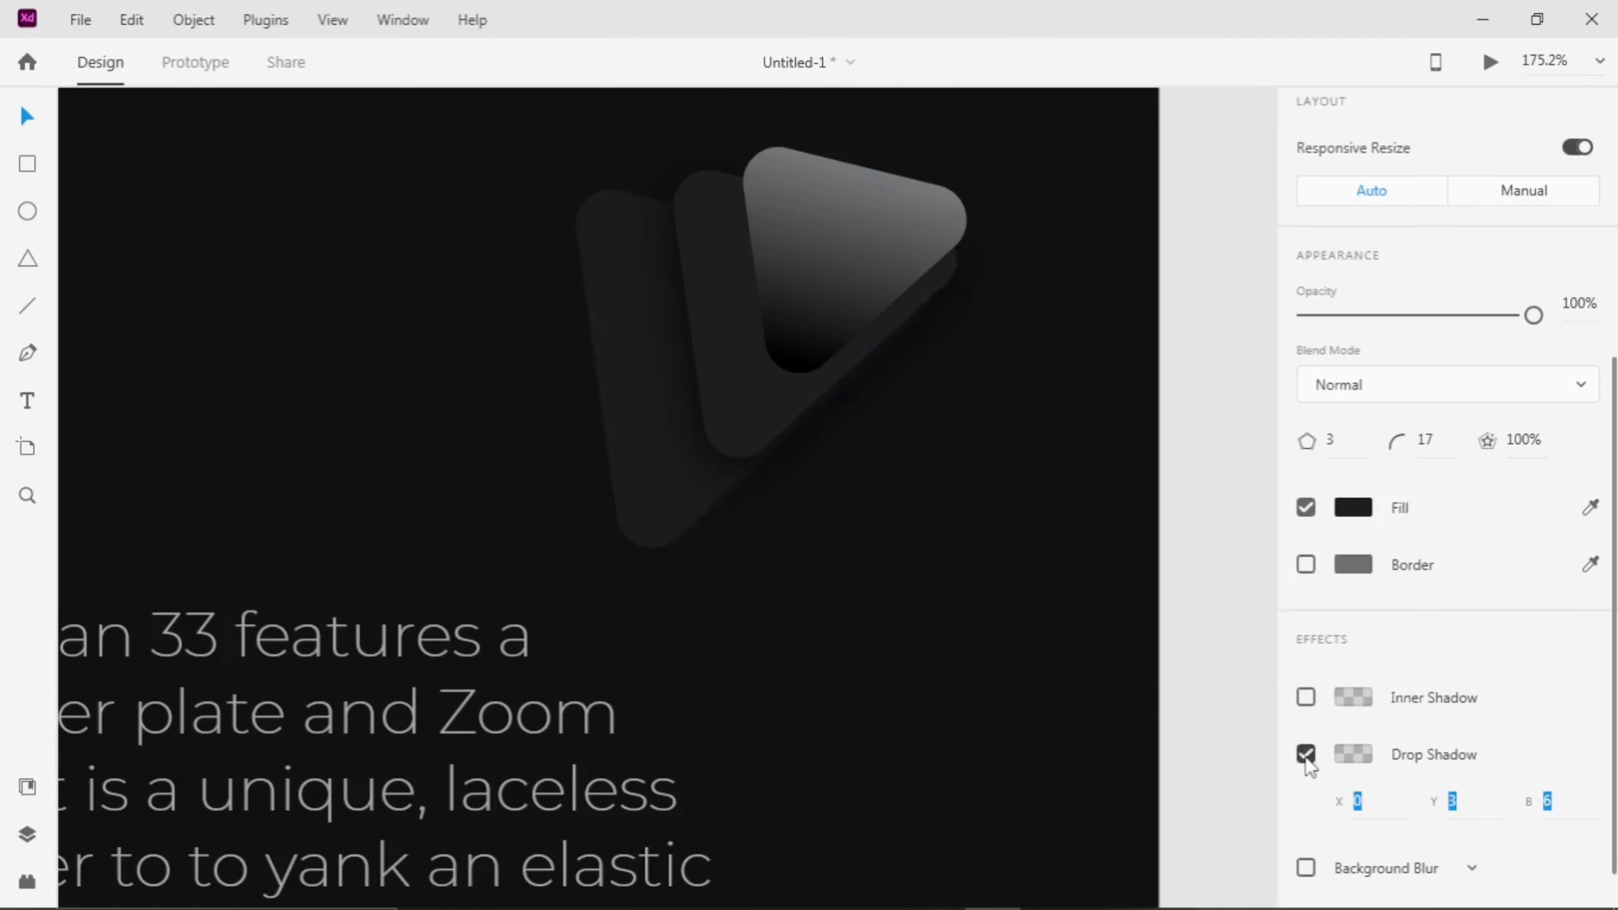
pyautogui.scroll(-1, 1348, 701)
pyautogui.click(1350, 697)
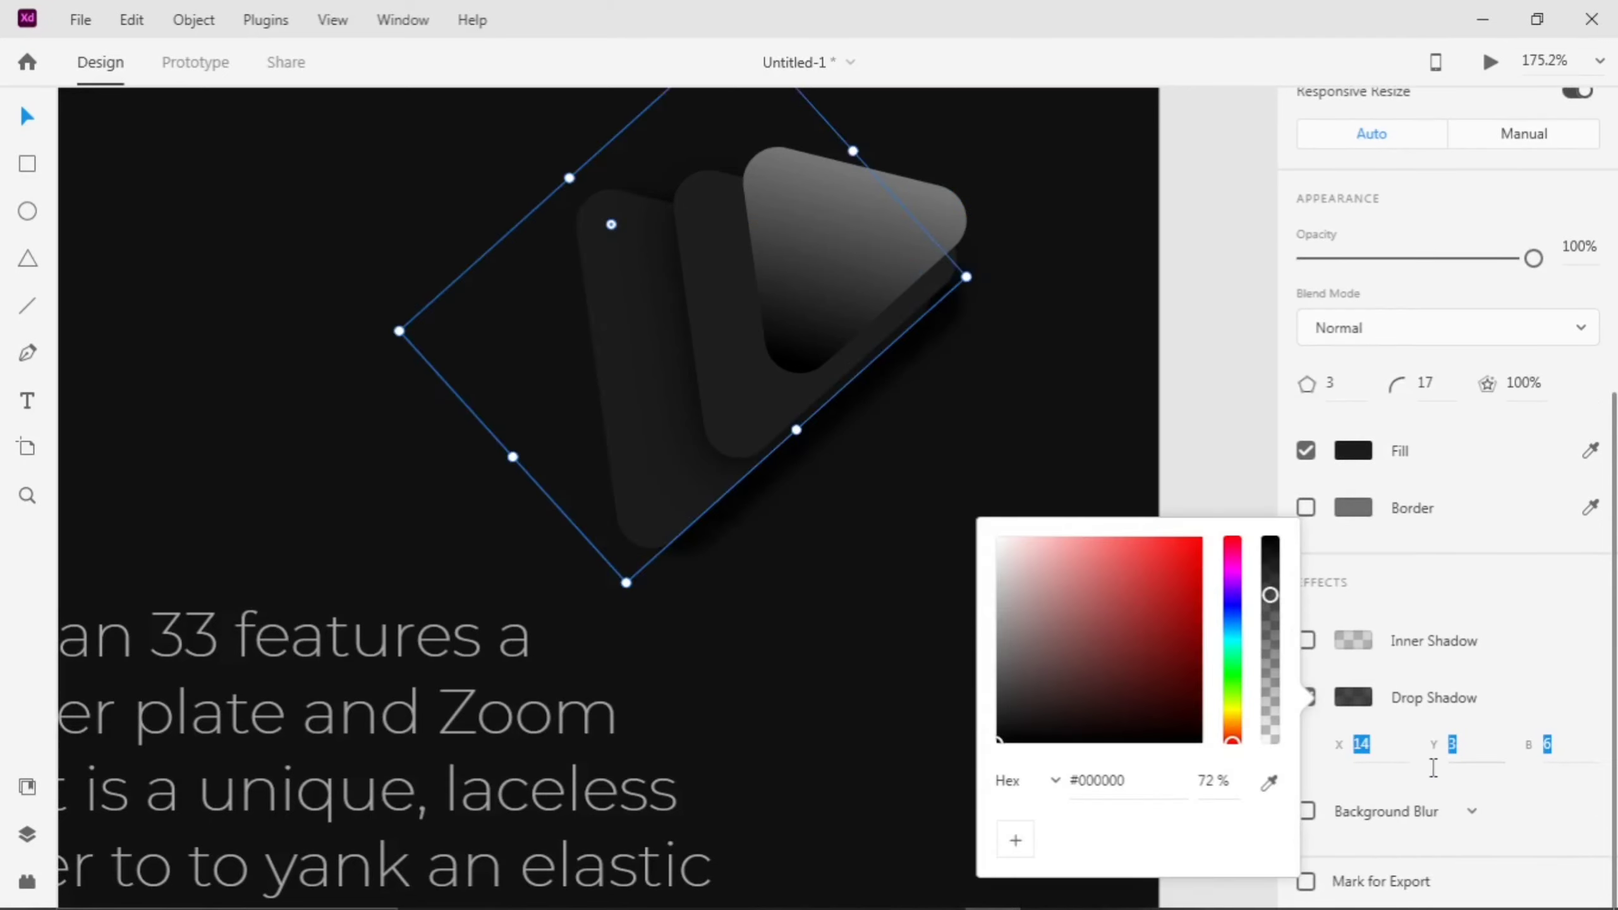
pyautogui.click(1386, 744)
pyautogui.press('Down')
pyautogui.press('Down')
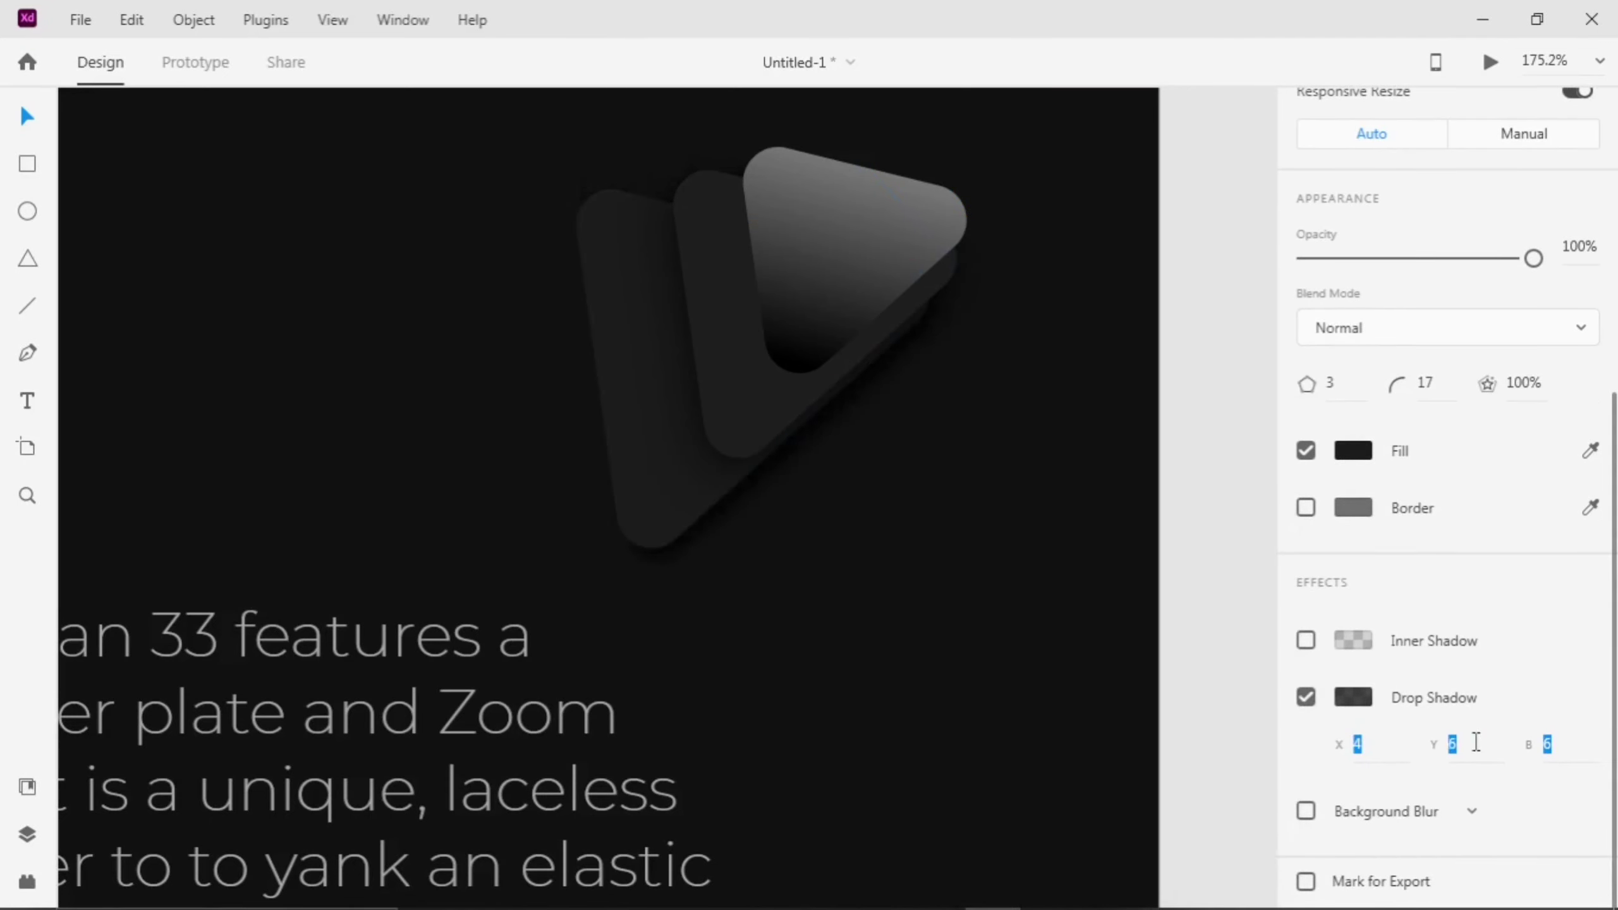
pyautogui.click(1549, 743)
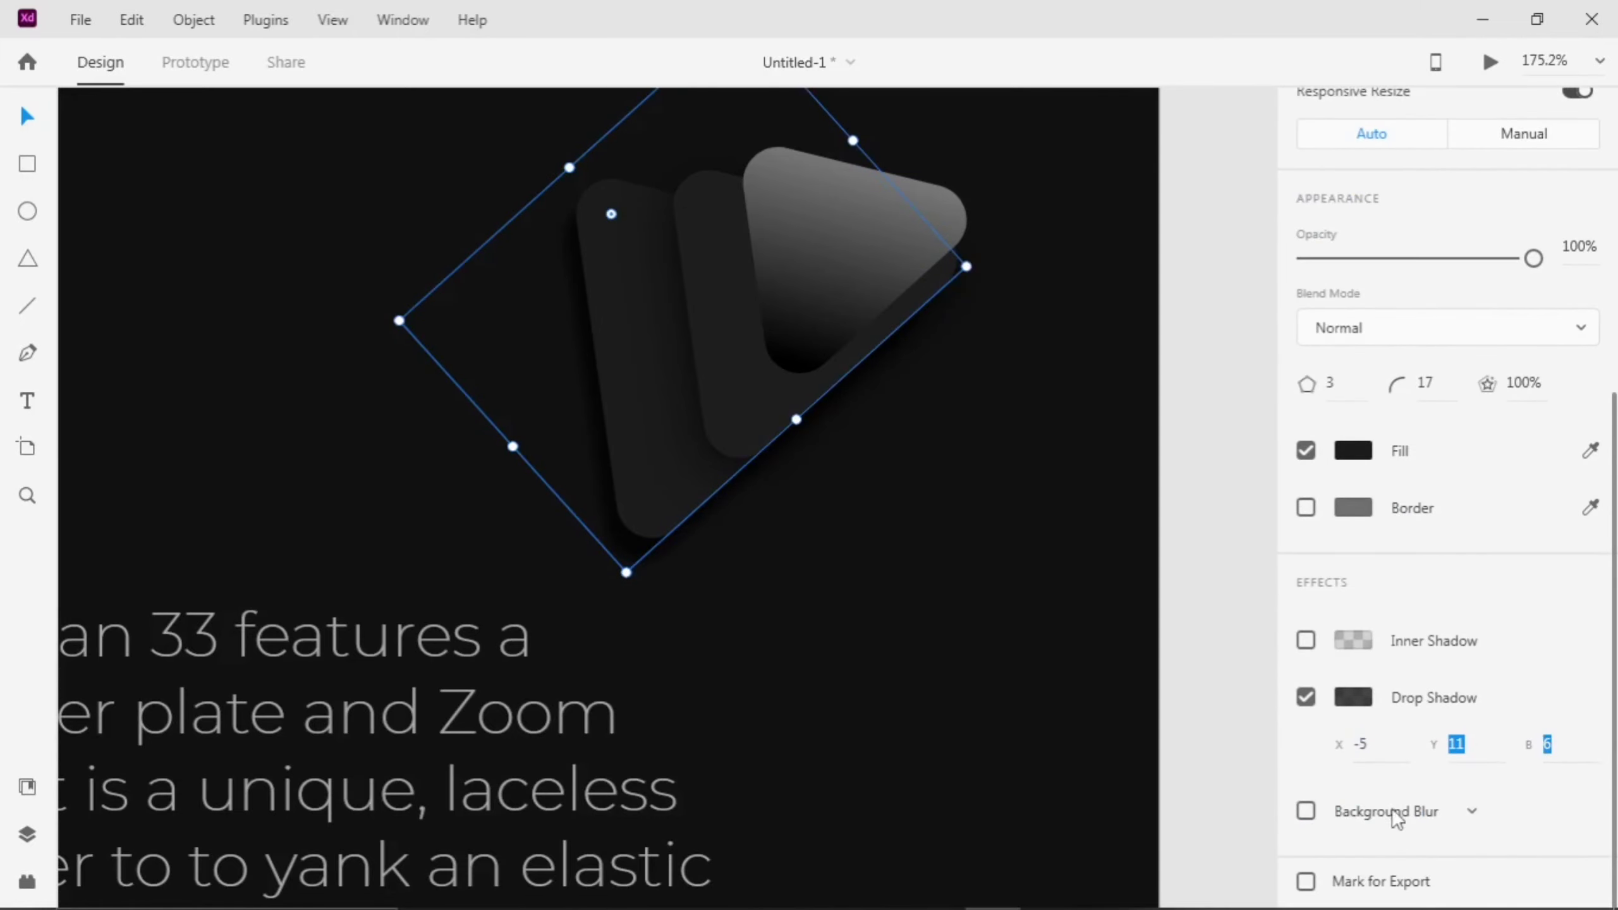
pyautogui.click(1305, 811)
pyautogui.click(1306, 811)
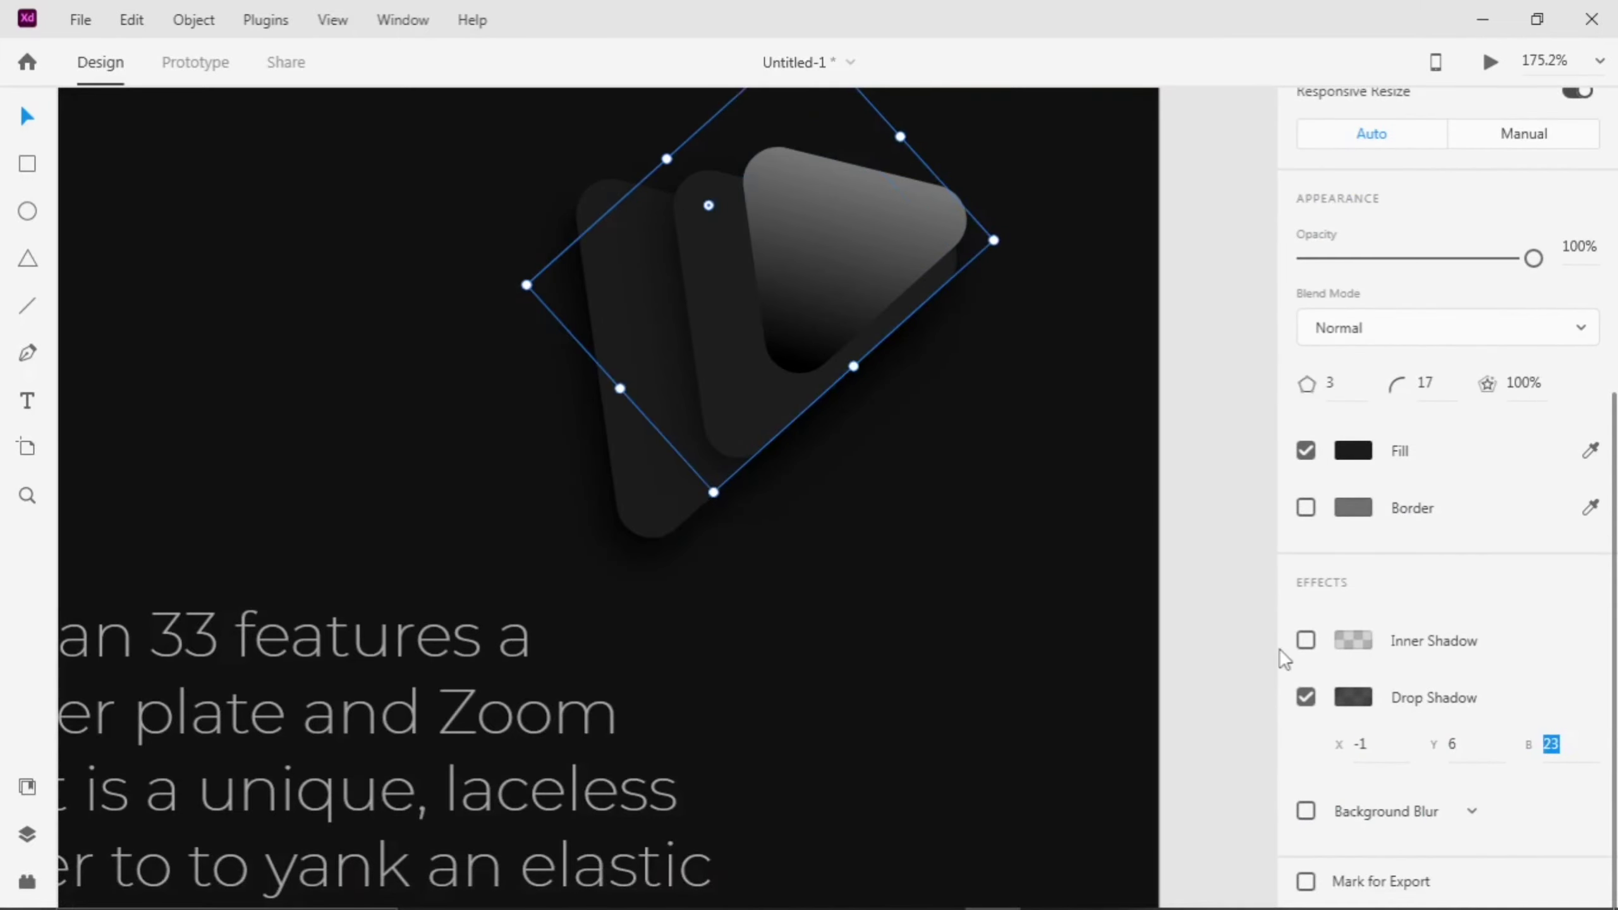
# - Darken the middle triangle's fill and open the color settings of its drop shadow
pyautogui.click(1353, 451)
pyautogui.click(824, 575)
pyautogui.scroll(-6, 824, 574)
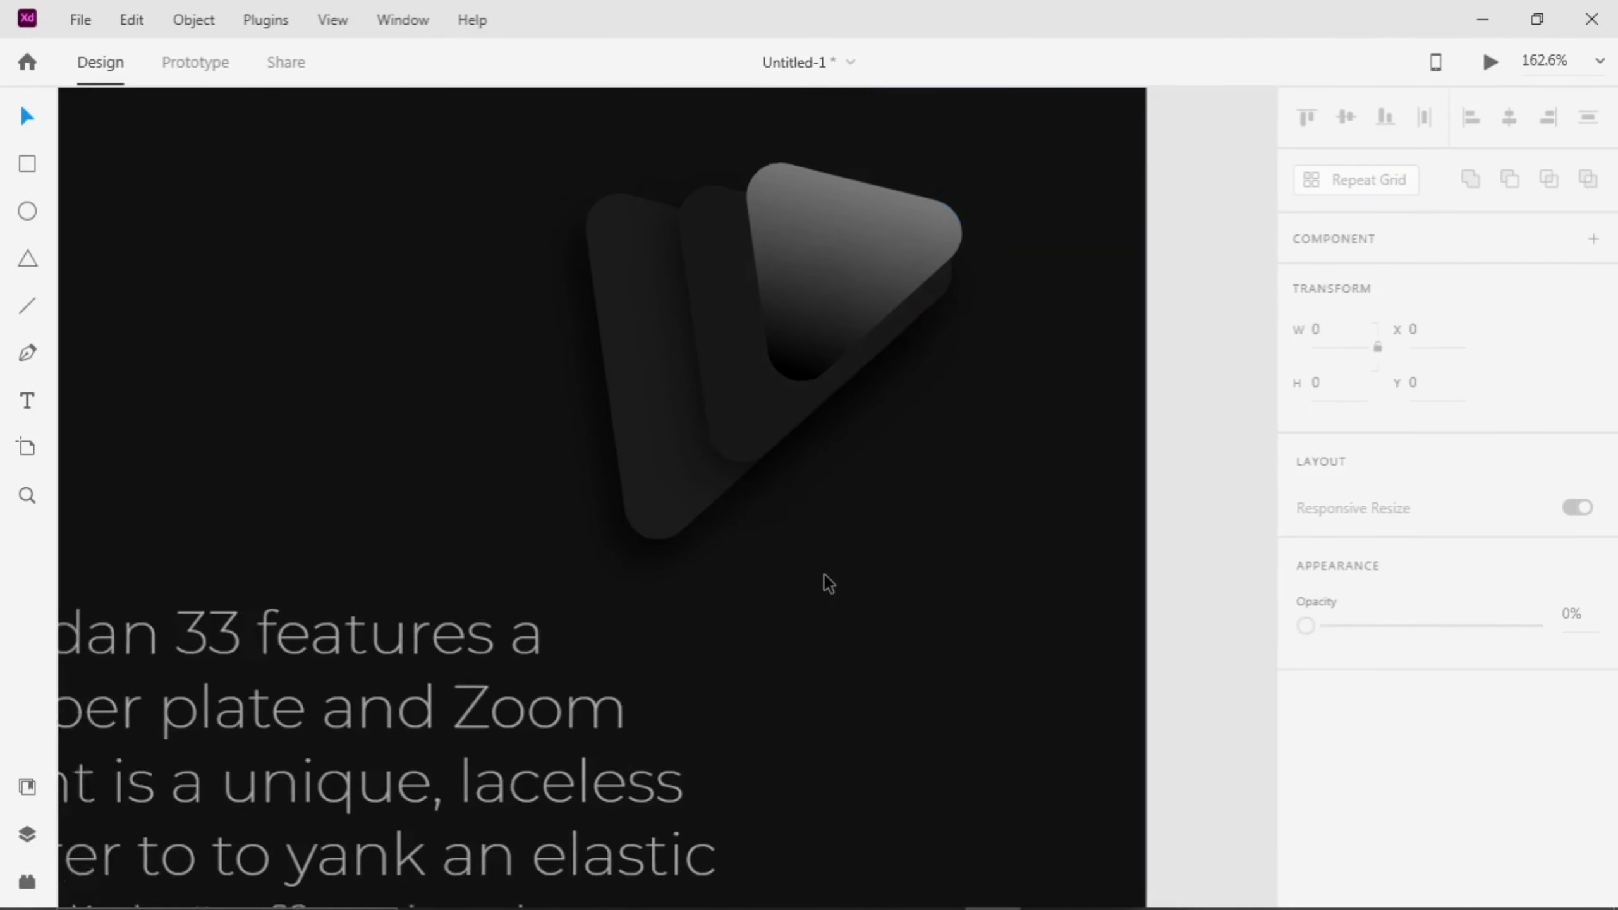
pyautogui.hscroll(-2, 824, 575)
pyautogui.scroll(-1, 825, 575)
pyautogui.click(913, 485)
pyautogui.click(1353, 697)
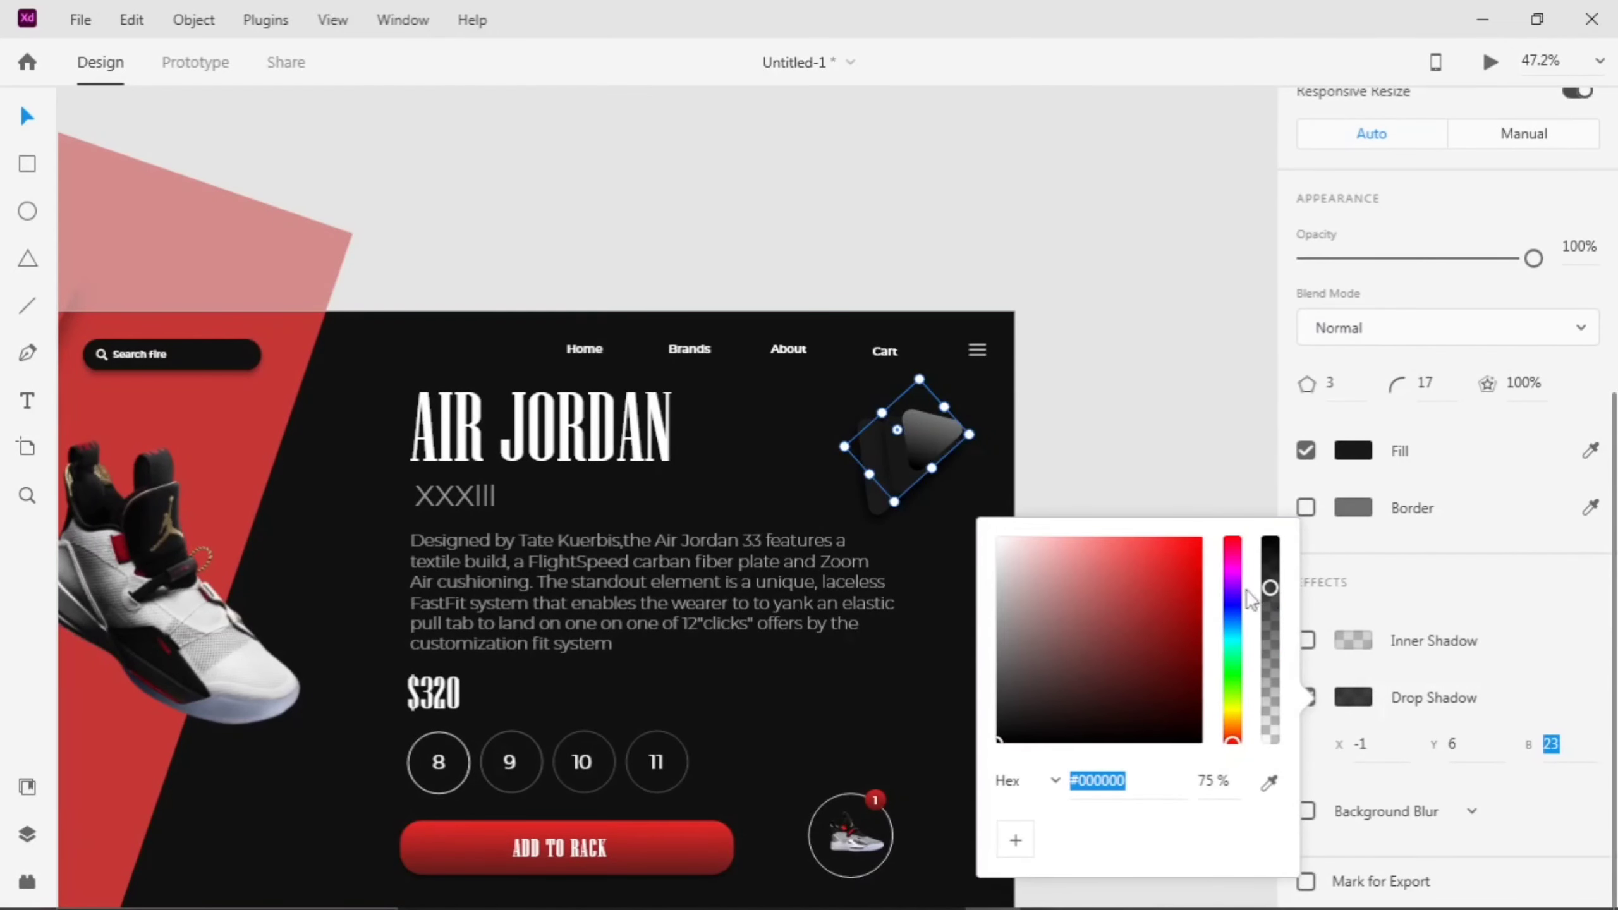
# - Add a black drop shadow at 82% opacity to the front gradient triangle with X -2, Y 9 and blur 19
pyautogui.click(1305, 697)
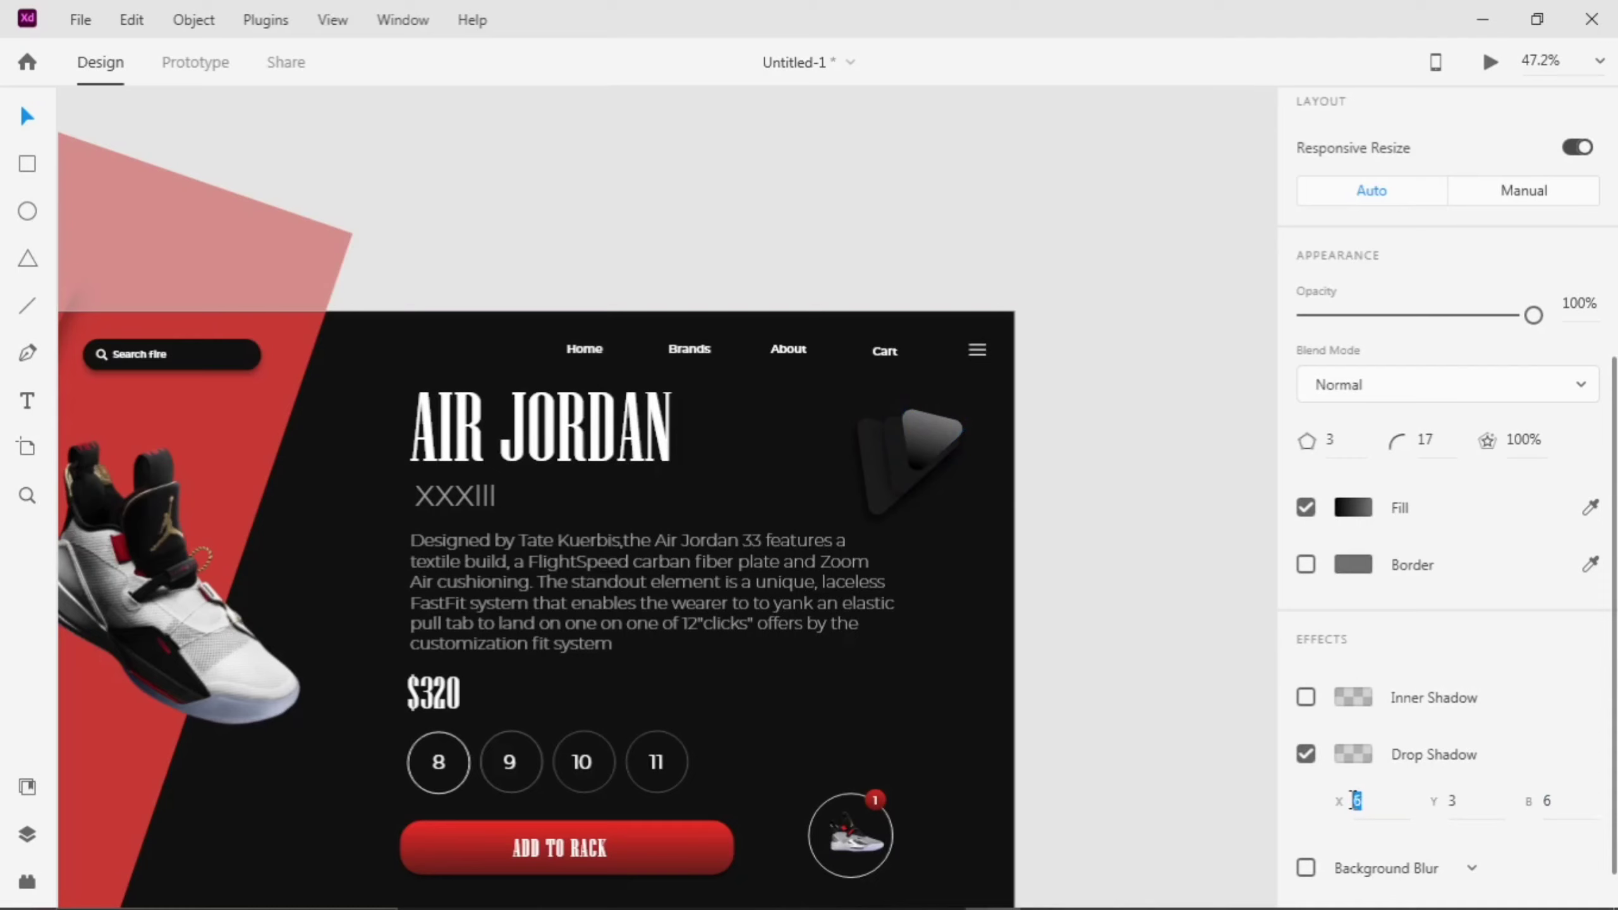
pyautogui.scroll(8, 994, 488)
pyautogui.click(1353, 754)
pyautogui.moveTo(1270, 742); pyautogui.dragTo(1283, 626)
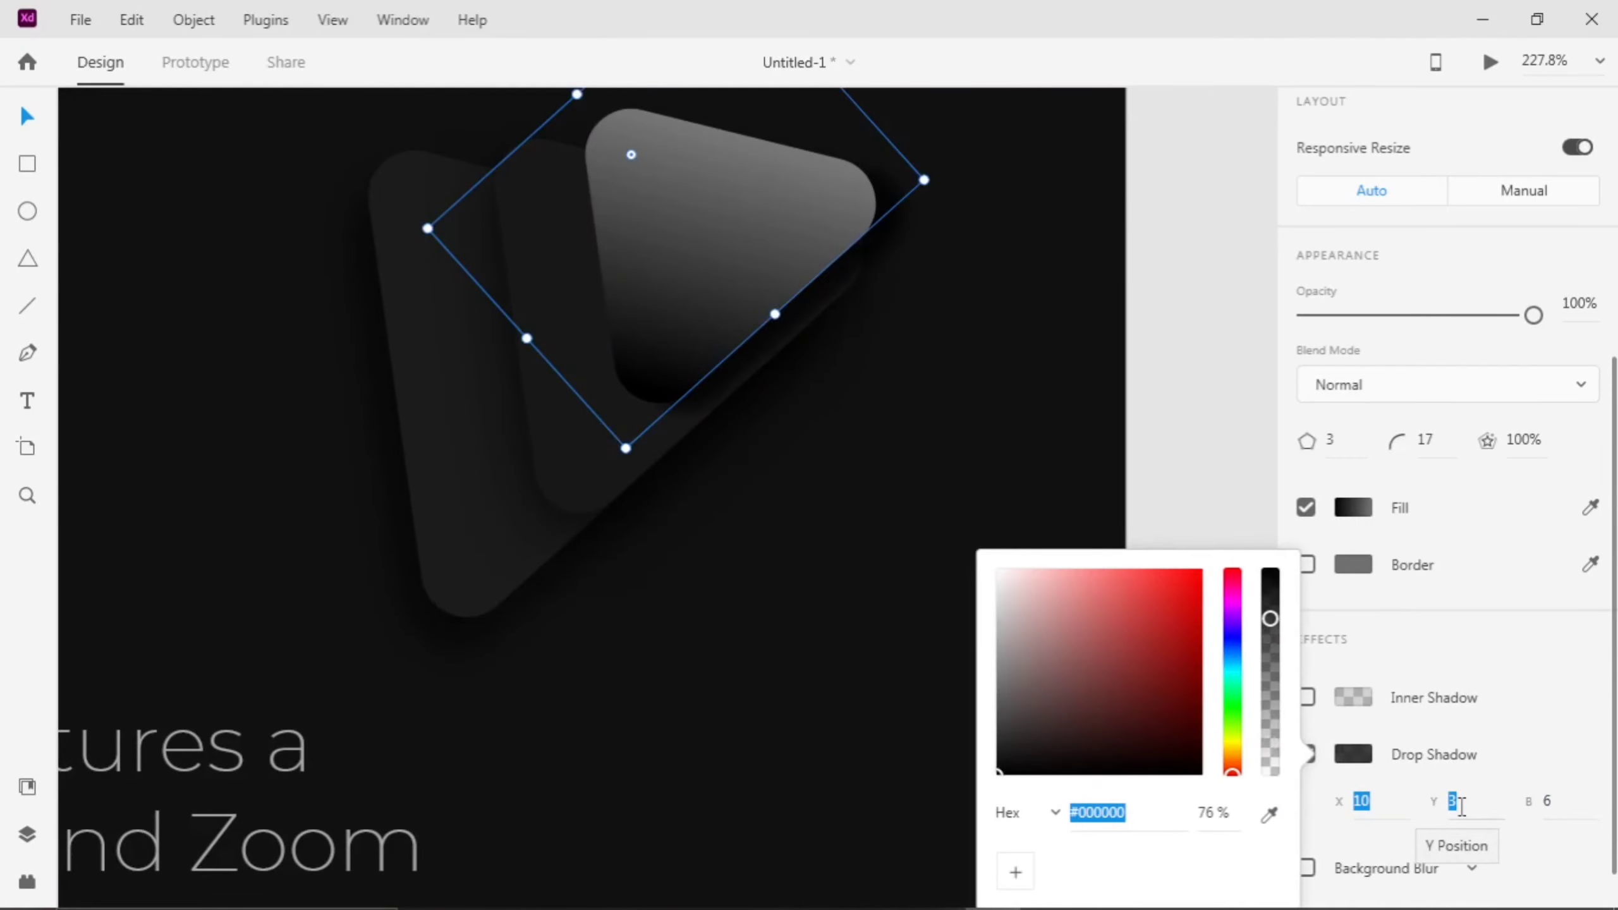
pyautogui.click(1425, 803)
pyautogui.click(1378, 801)
pyautogui.write('-2')
pyautogui.press('Return')
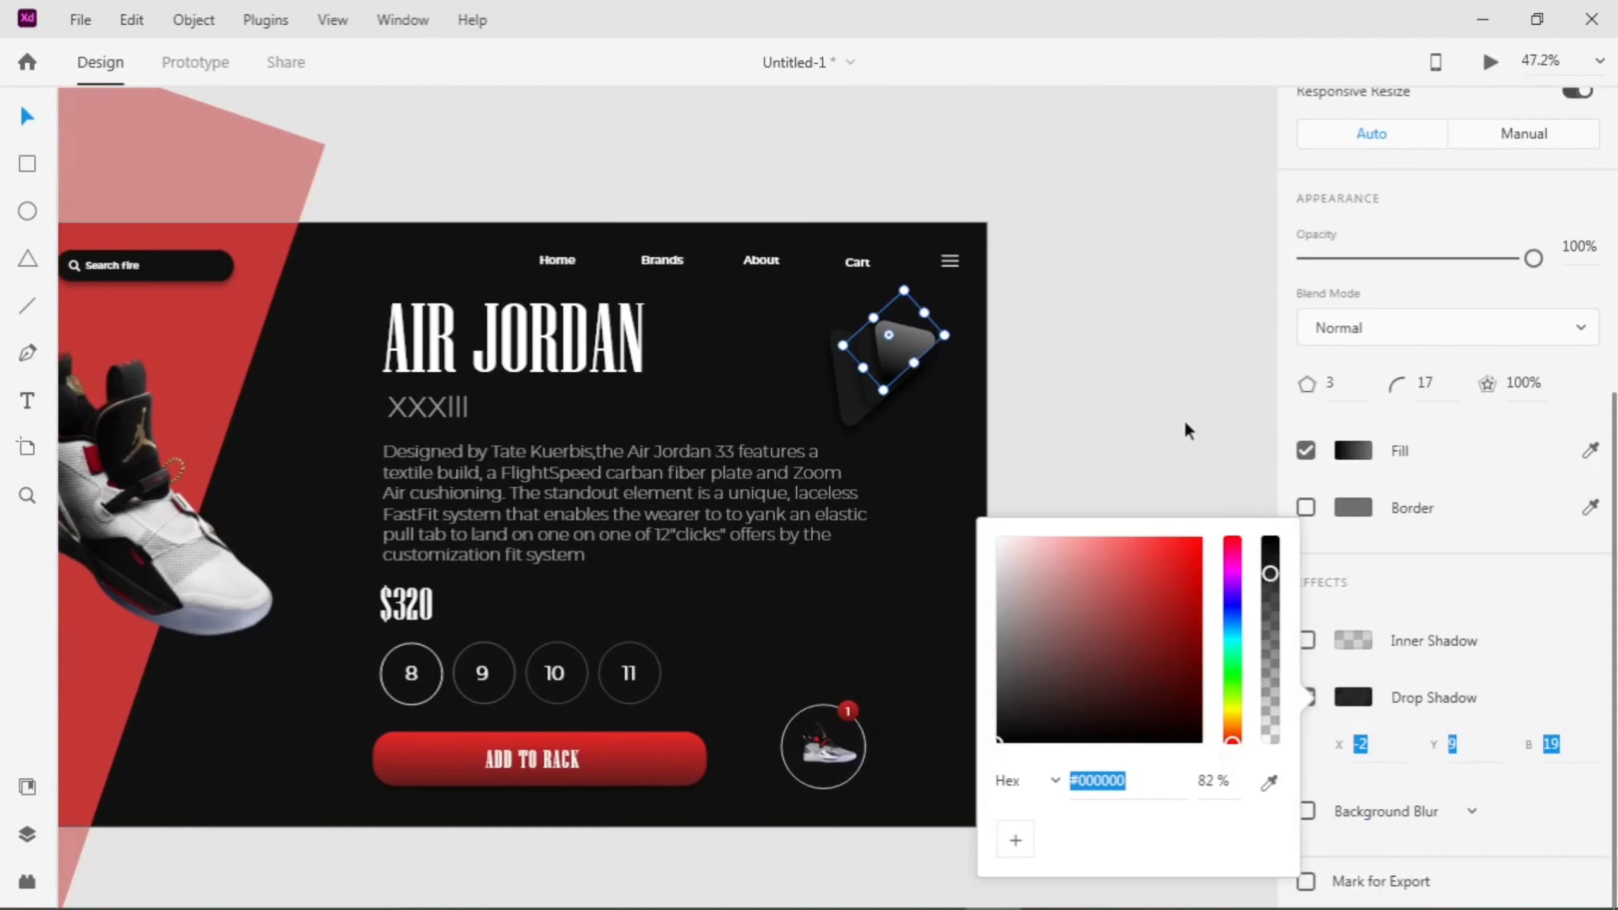
pyautogui.click(1185, 421)
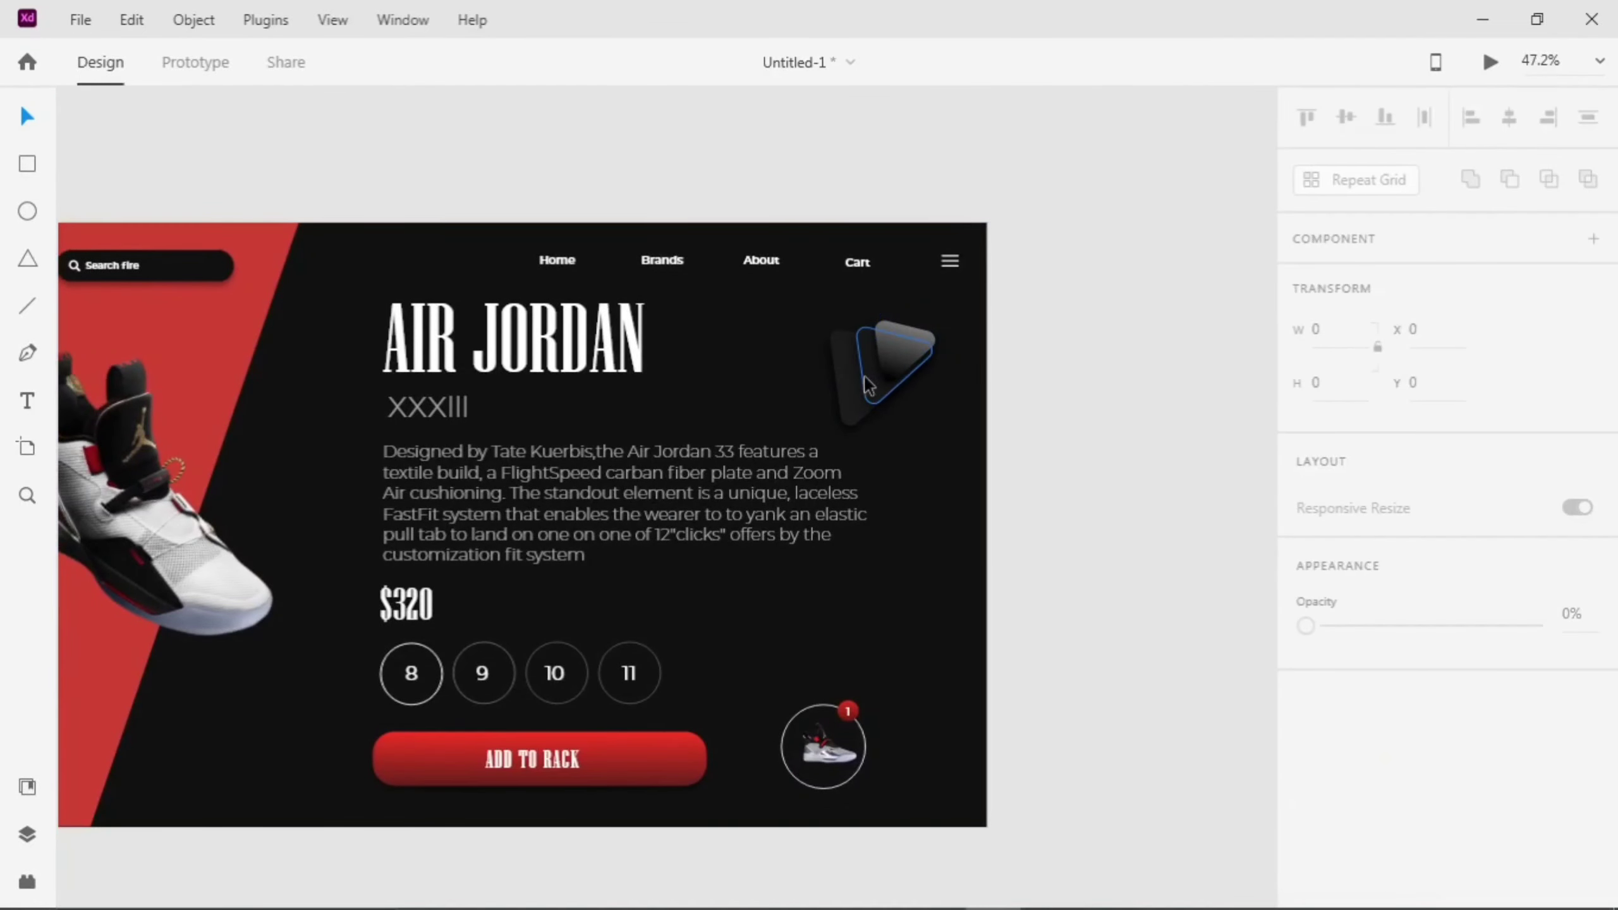
# - Duplicate the front and middle triangles to the artboard's upper edge above the "AIR JORDAN" title, rotated to -61°
pyautogui.click(890, 341)
pyautogui.keyDown('shift'); pyautogui.click(869, 365); pyautogui.keyUp('shift')
pyautogui.moveTo(869, 362); pyautogui.dragTo(612, 249)
pyautogui.scroll(5, 602, 245)
pyautogui.moveTo(767, 544); pyautogui.dragTo(852, 477)
pyautogui.hotkey('ctrl', 'z')
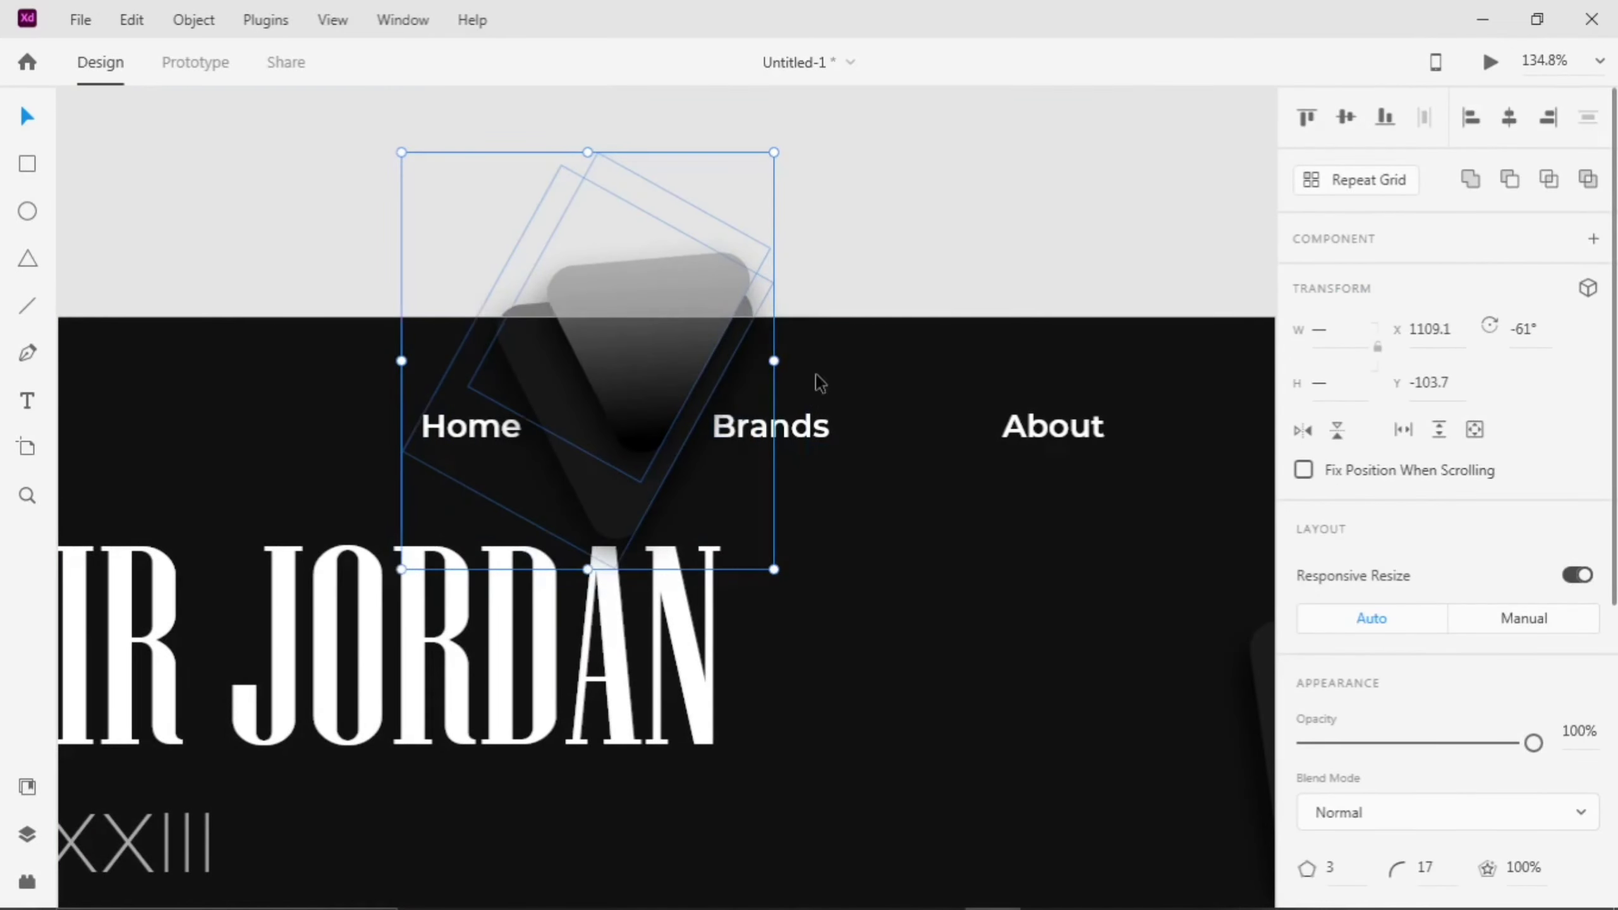
# - Reposition the larger copied triangle so it sits centered behind the smaller gradient one
pyautogui.click(815, 374)
pyautogui.click(615, 364)
pyautogui.click(869, 332)
pyautogui.scroll(2, 874, 340)
pyautogui.click(552, 441)
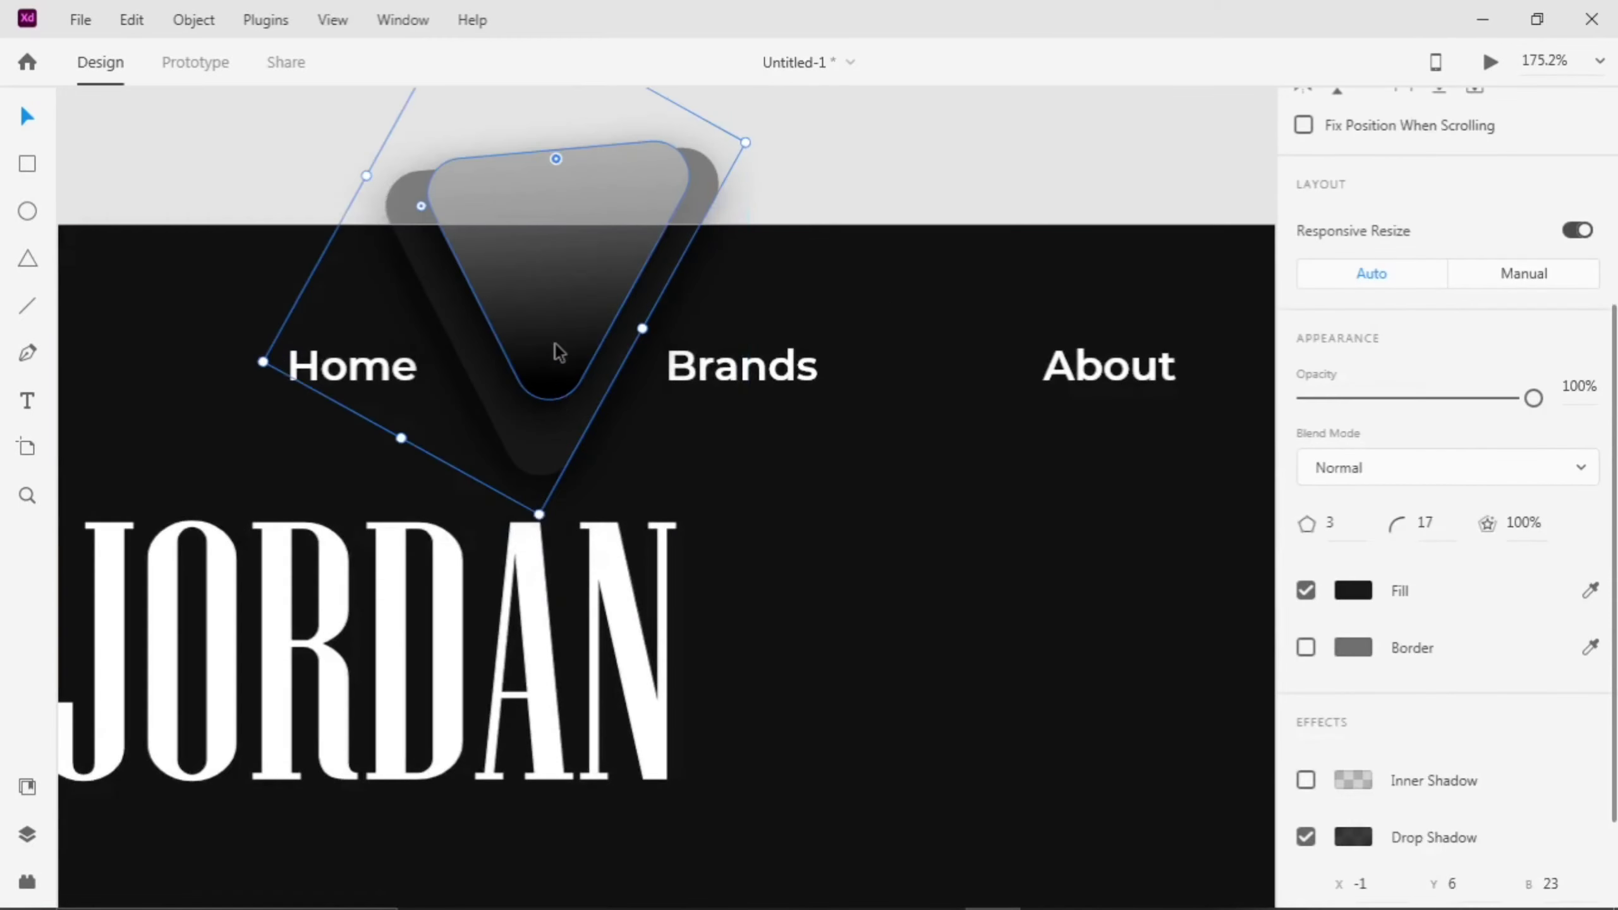
# - Move both copied triangles to the artboard's bottom edge beneath the "ADD TO RACK" button and rotate them to 328°
pyautogui.scroll(-5, 854, 350)
pyautogui.moveTo(857, 339); pyautogui.dragTo(387, 548)
pyautogui.scroll(-5, 482, 478)
pyautogui.moveTo(494, 660); pyautogui.dragTo(411, 697)
pyautogui.moveTo(404, 523); pyautogui.dragTo(405, 554)
# - Reduce the corner rounding of the two copied triangles, with a radius of 5 on the smaller one
pyautogui.click(368, 534)
pyautogui.scroll(5, 368, 533)
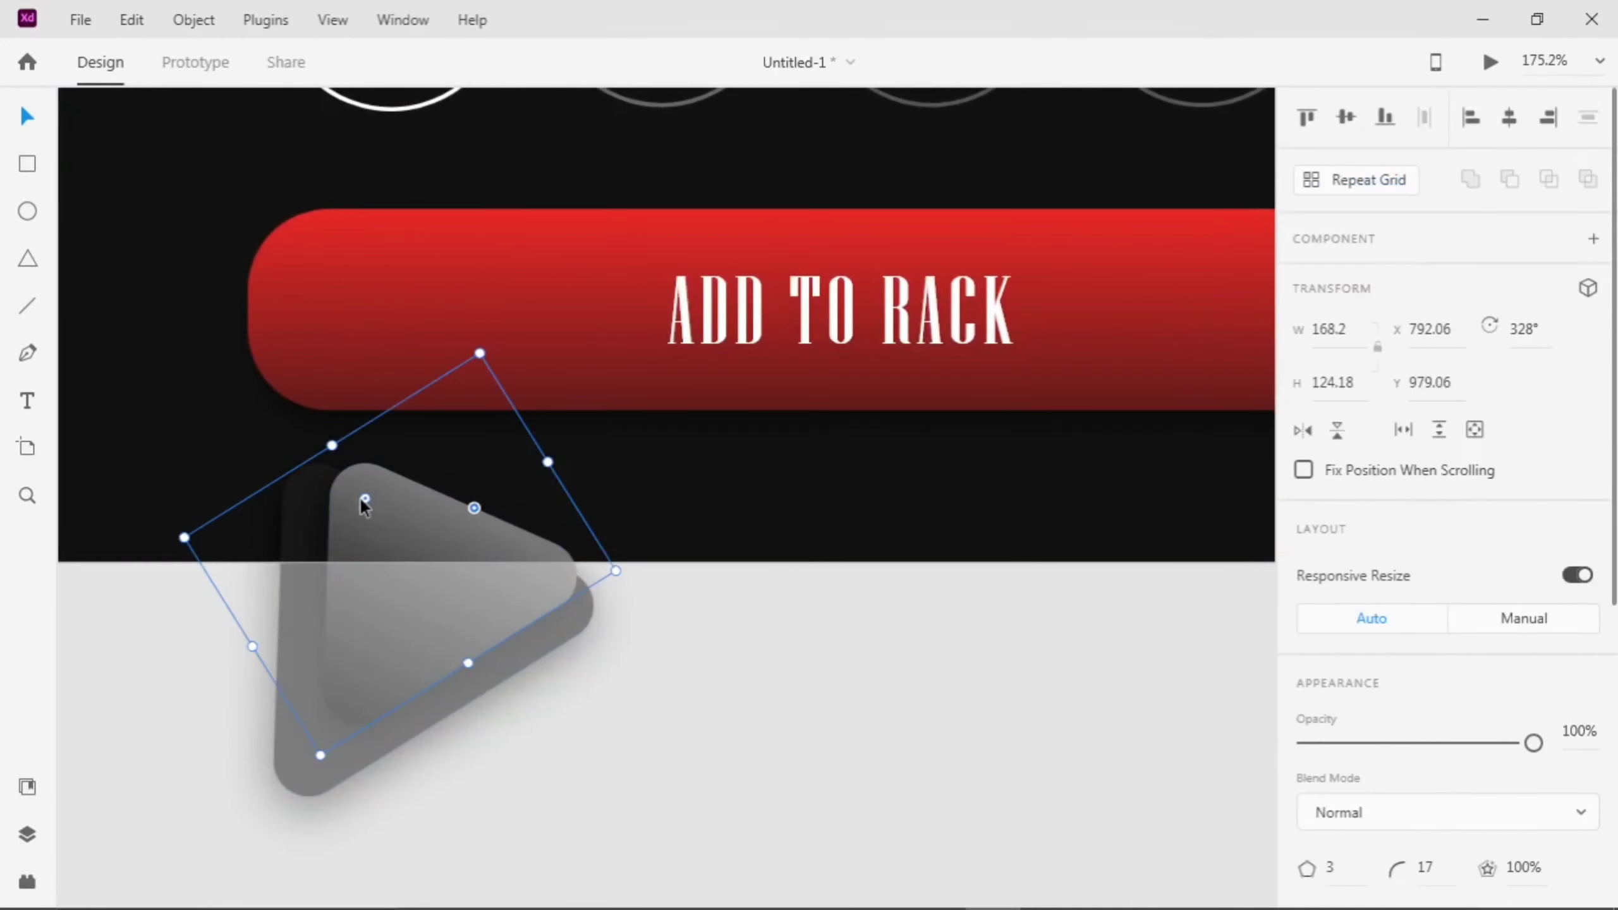
pyautogui.moveTo(366, 502); pyautogui.dragTo(297, 462)
pyautogui.click(319, 469)
pyautogui.click(656, 638)
# - Move the smaller gradient triangle under the button down and left so it sits inside the larger one
pyautogui.scroll(-6, 656, 638)
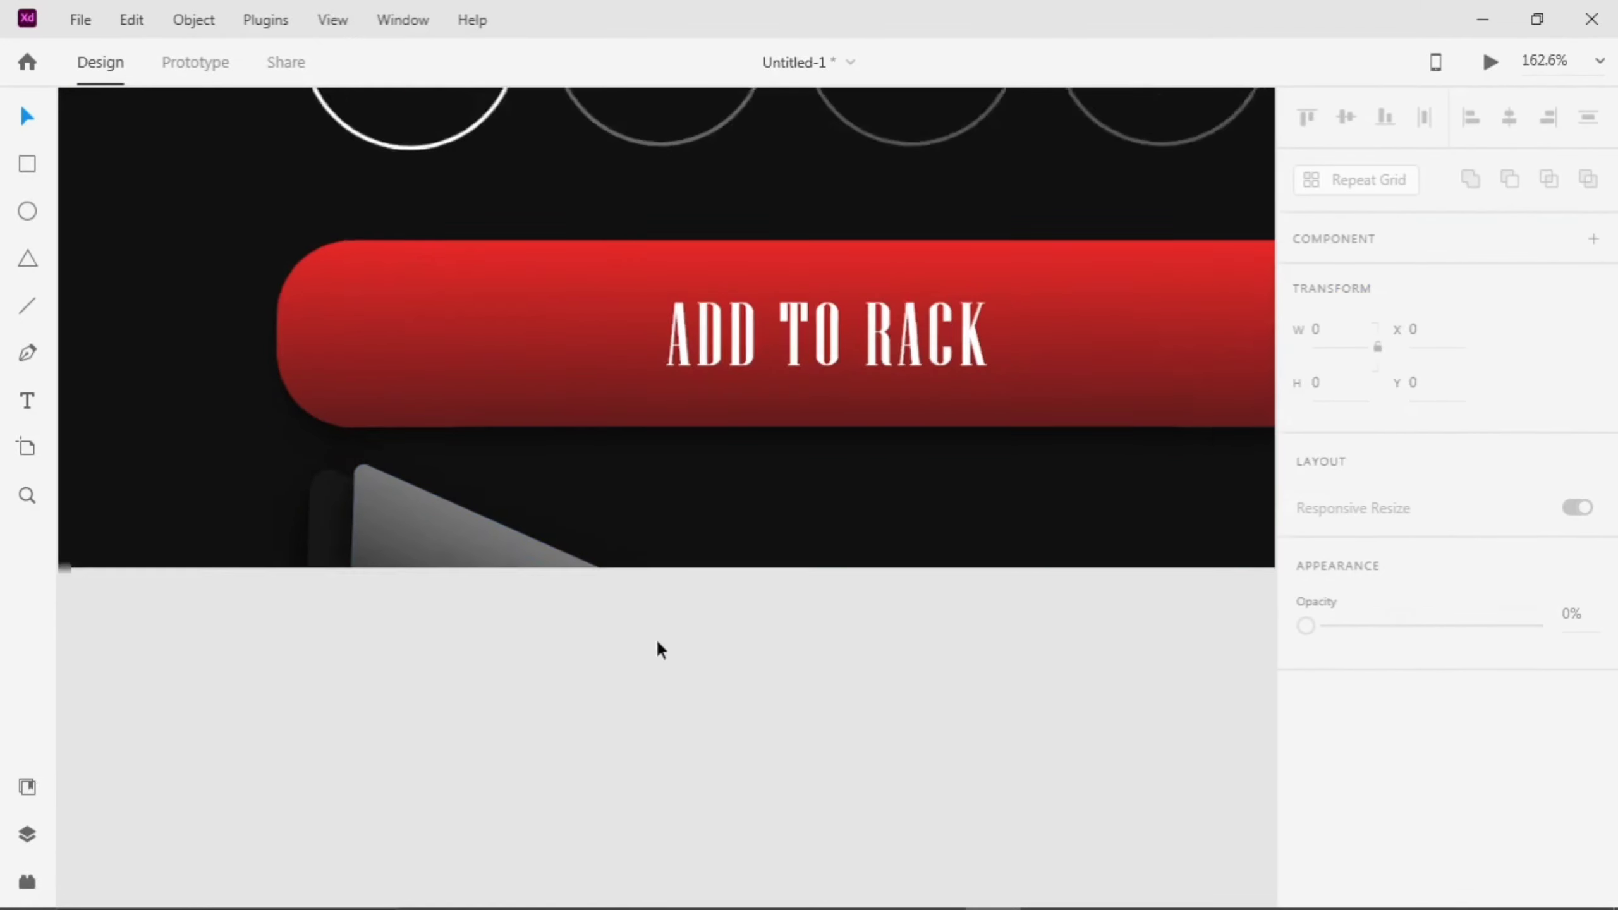
pyautogui.scroll(3, 605, 589)
pyautogui.moveTo(568, 582); pyautogui.dragTo(555, 606)
pyautogui.click(767, 683)
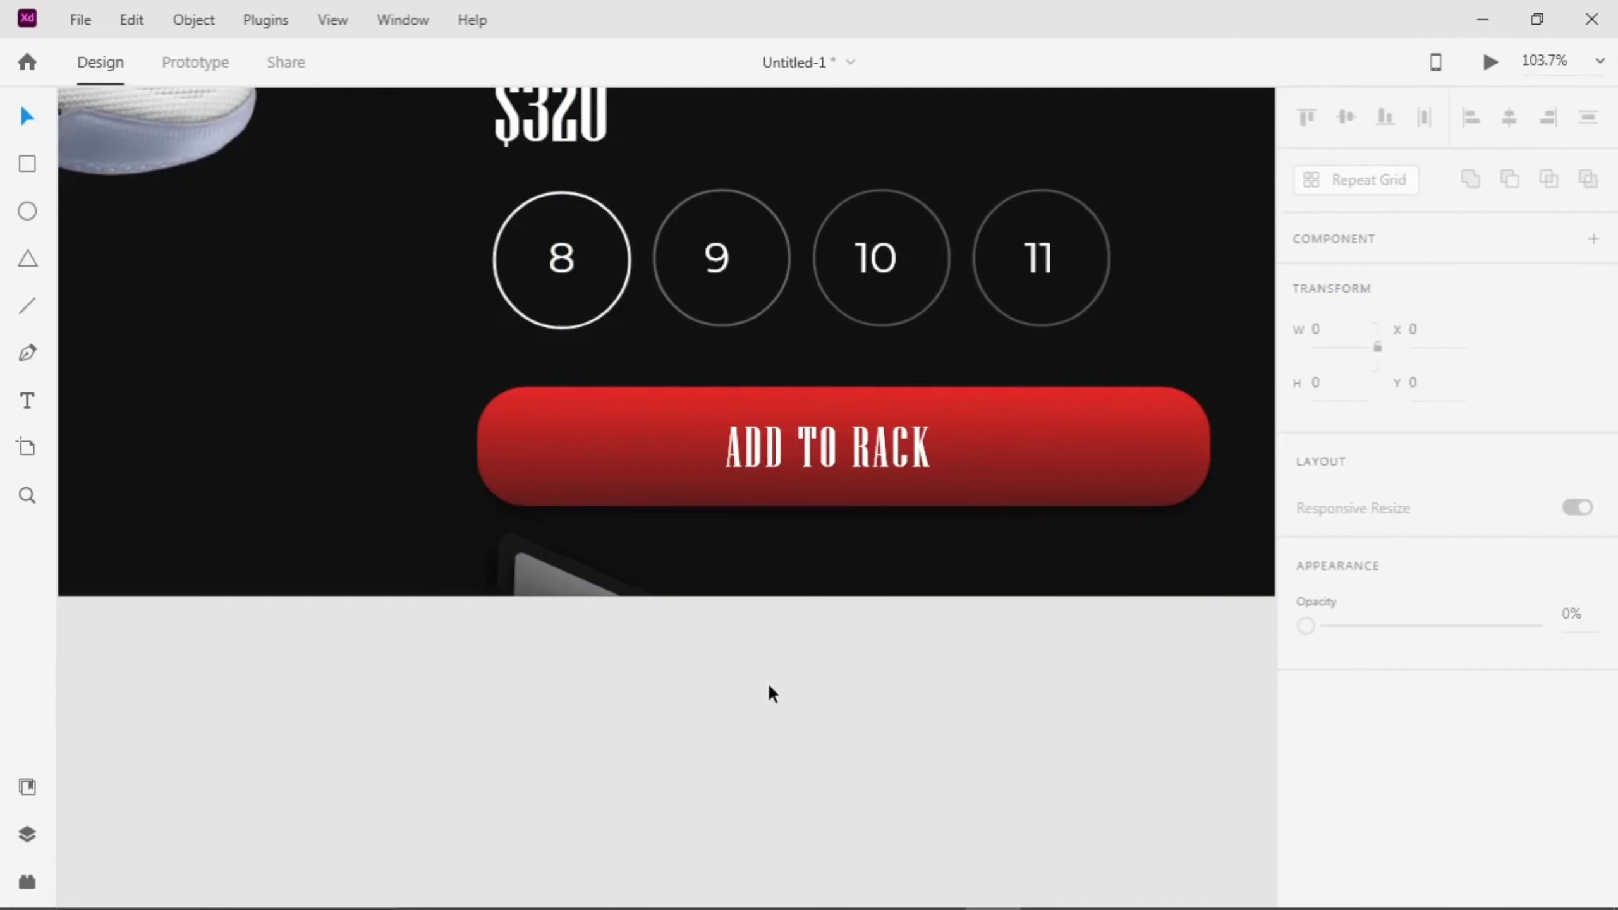
# - Darken the lighter end of the smaller triangle's linear gradient fill beneath the "ADD TO RACK" button
pyautogui.scroll(-1, 767, 683)
pyautogui.scroll(4, 554, 658)
pyautogui.click(554, 658)
pyautogui.click(1352, 565)
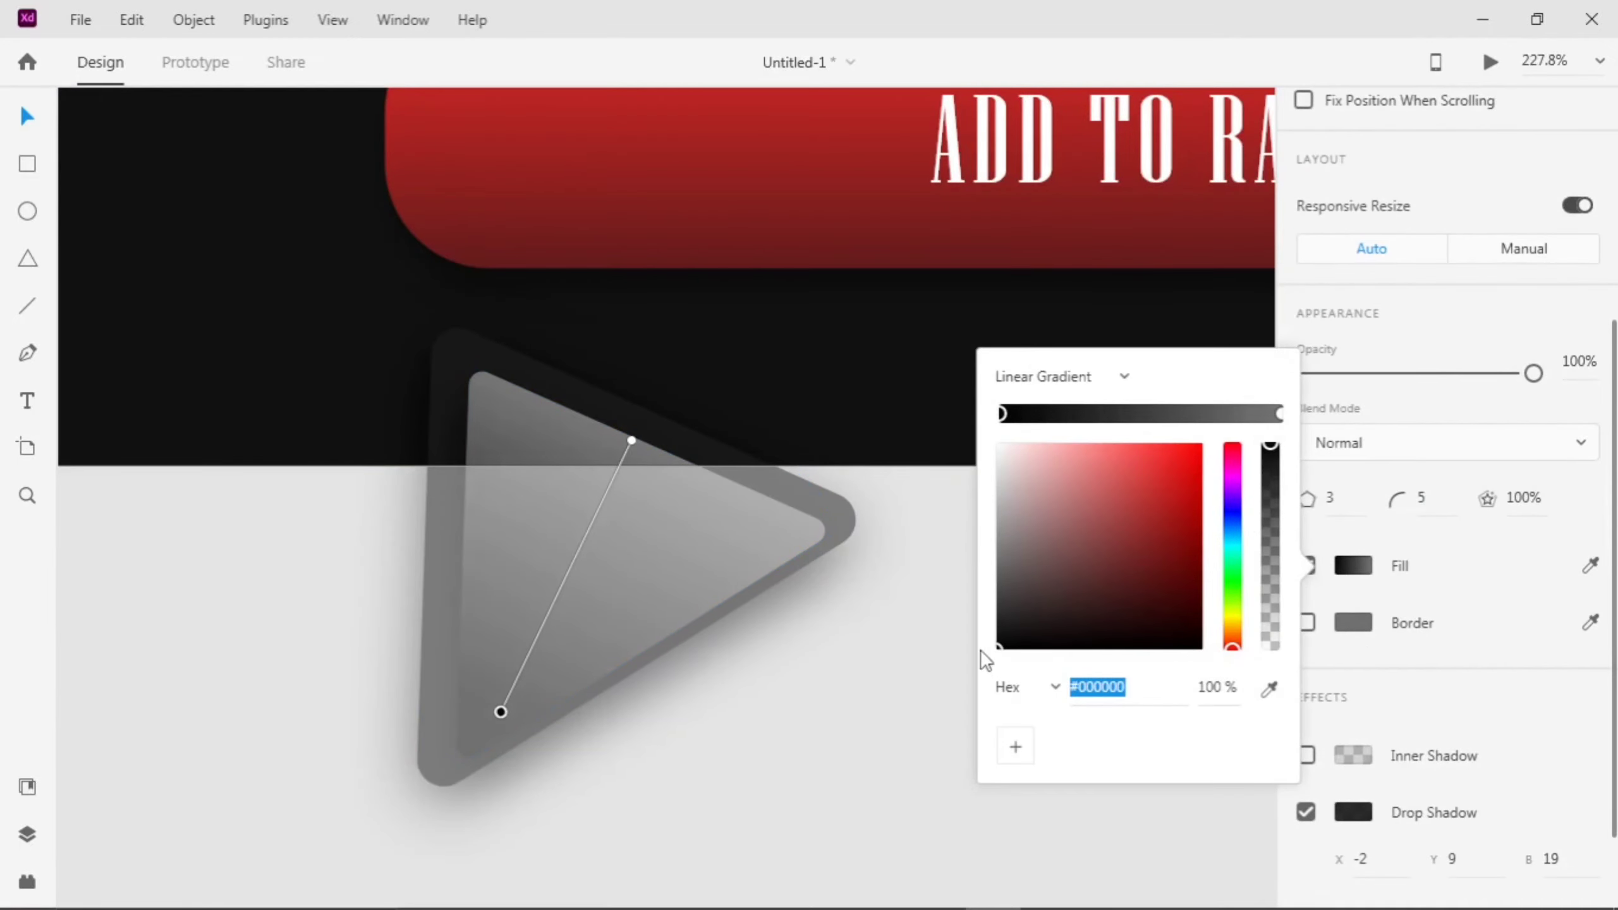
pyautogui.click(917, 657)
pyautogui.click(611, 449)
pyautogui.scroll(-3, 1404, 712)
pyautogui.click(1352, 686)
pyautogui.click(1279, 534)
pyautogui.moveTo(1006, 690); pyautogui.dragTo(998, 727)
pyautogui.click(915, 690)
pyautogui.scroll(1, 745, 611)
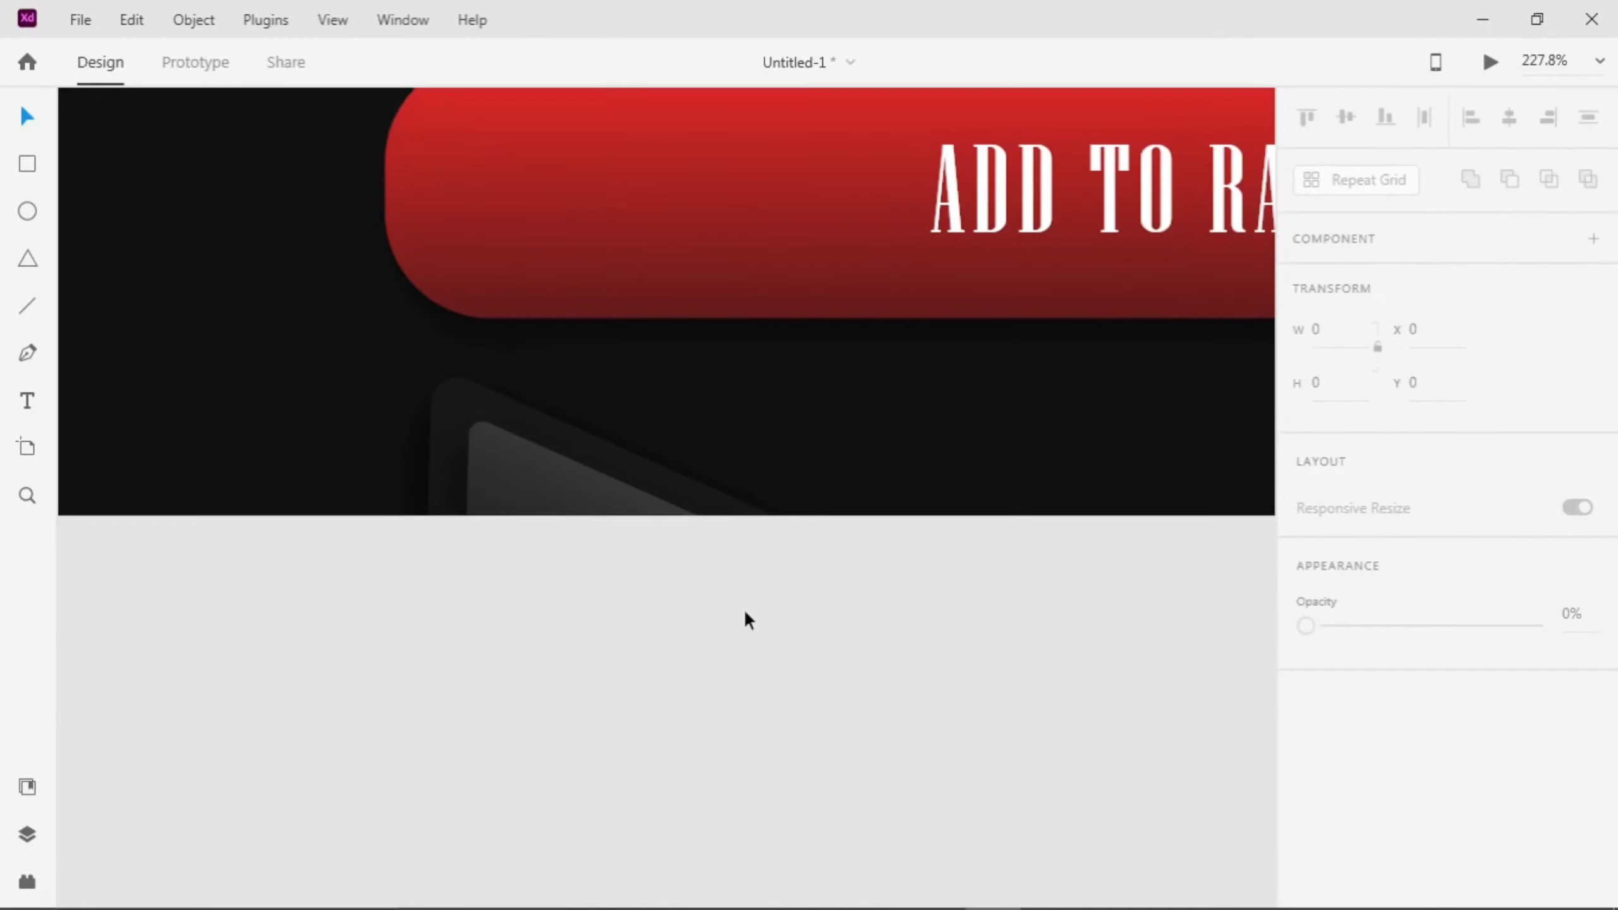
# - Rotate both triangles beneath the "ADD TO RACK" button slightly clockwise together and shift them up a little
pyautogui.click(556, 509)
pyautogui.moveTo(868, 582); pyautogui.dragTo(553, 441)
pyautogui.scroll(-1, 553, 441)
pyautogui.moveTo(878, 838); pyautogui.dragTo(825, 881)
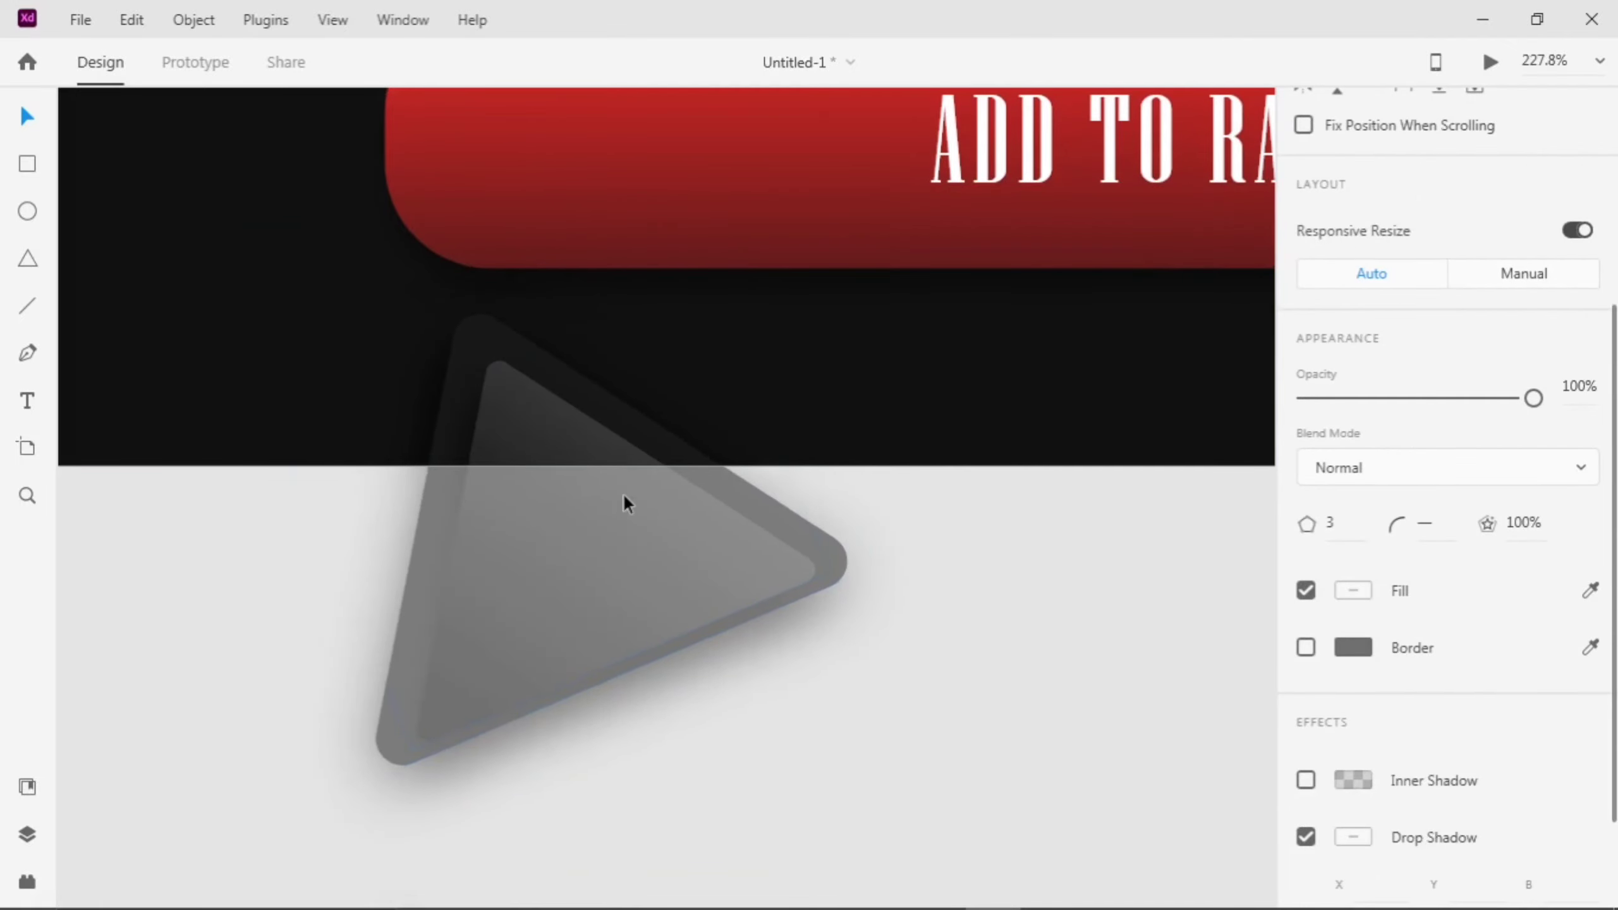
pyautogui.moveTo(622, 493); pyautogui.dragTo(645, 407)
pyautogui.click(579, 439)
pyautogui.click(962, 604)
# - Draw a small white circle on the red area at the upper left of the main shoe and remove its border
pyautogui.scroll(-5, 962, 605)
pyautogui.scroll(3, 962, 605)
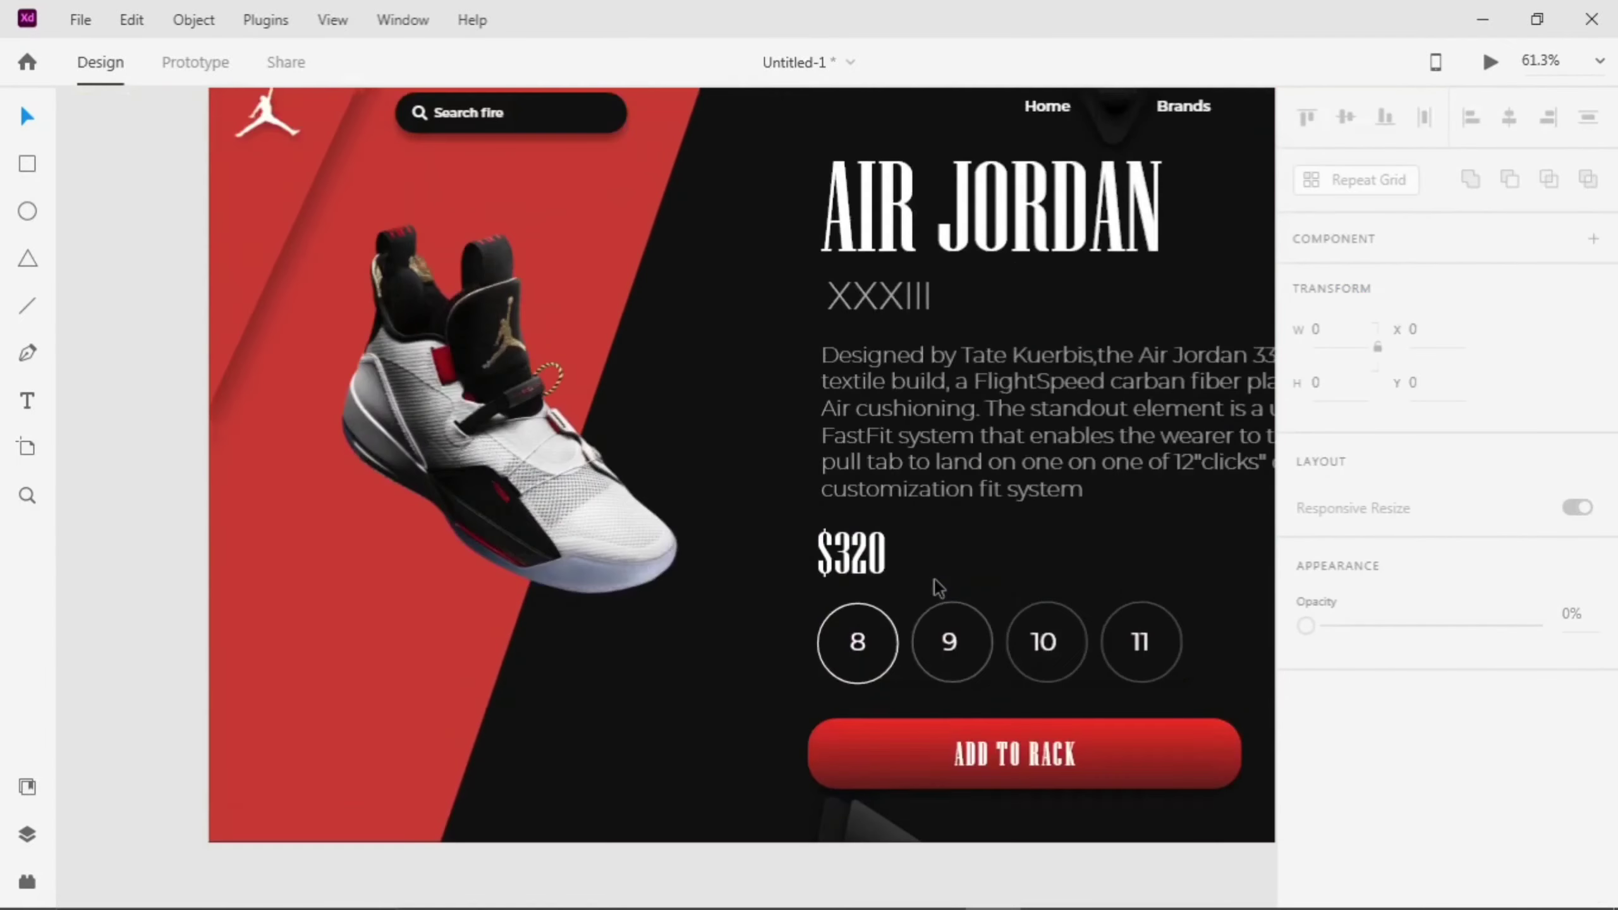
pyautogui.scroll(3, 939, 587)
pyautogui.hscroll(2, 1013, 387)
pyautogui.scroll(-5, 749, 436)
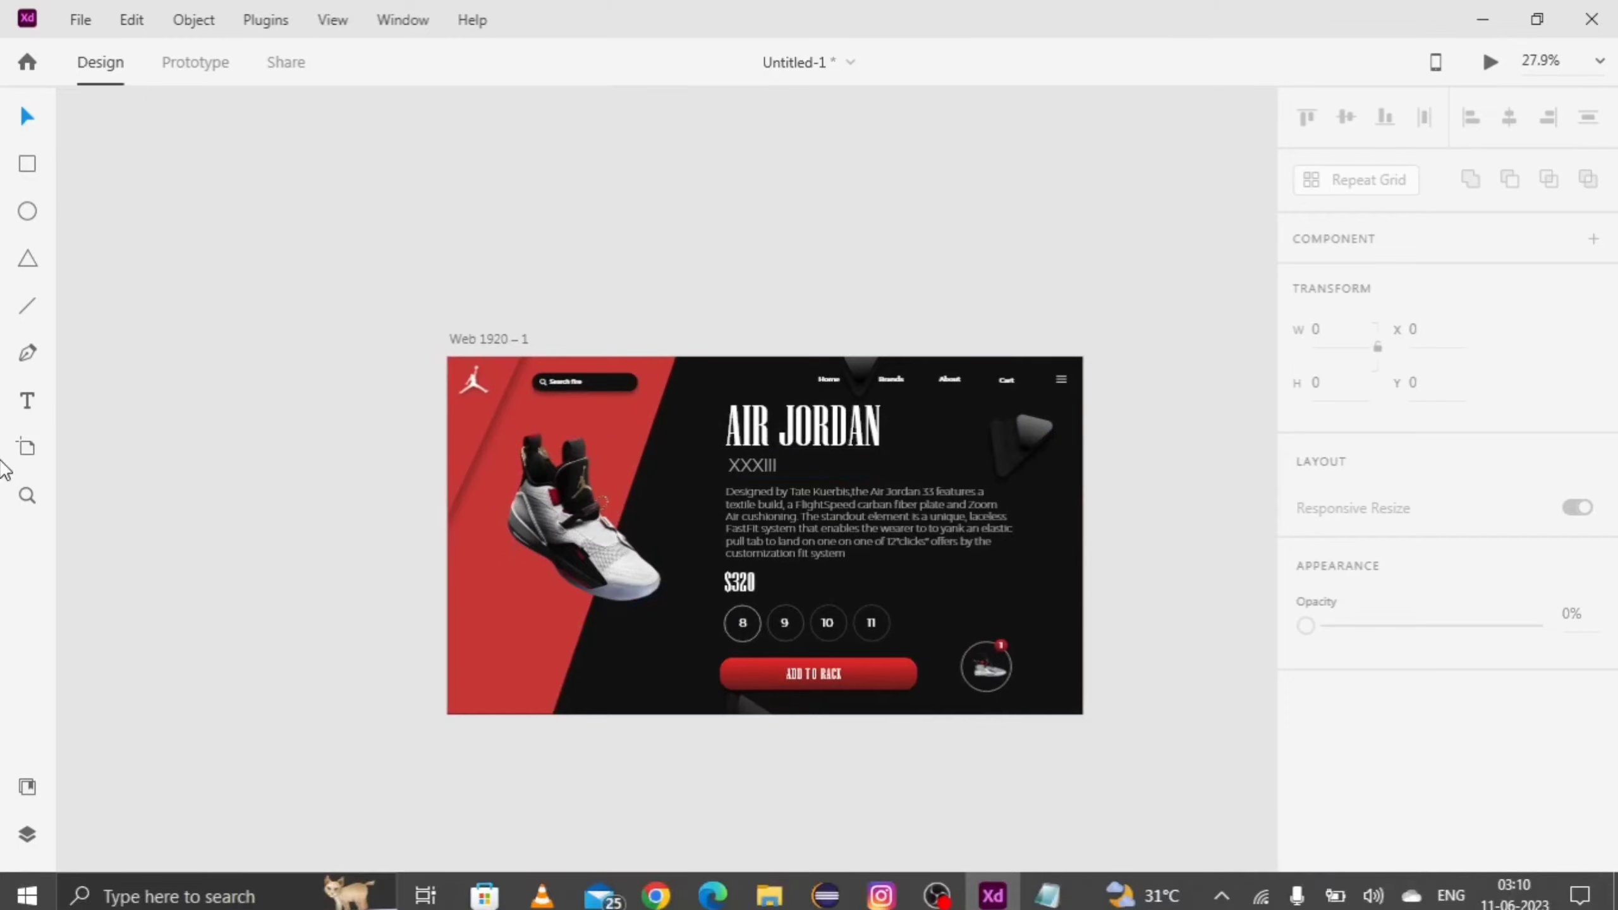
pyautogui.scroll(5, 572, 488)
pyautogui.press('e')
pyautogui.moveTo(403, 392); pyautogui.dragTo(441, 432)
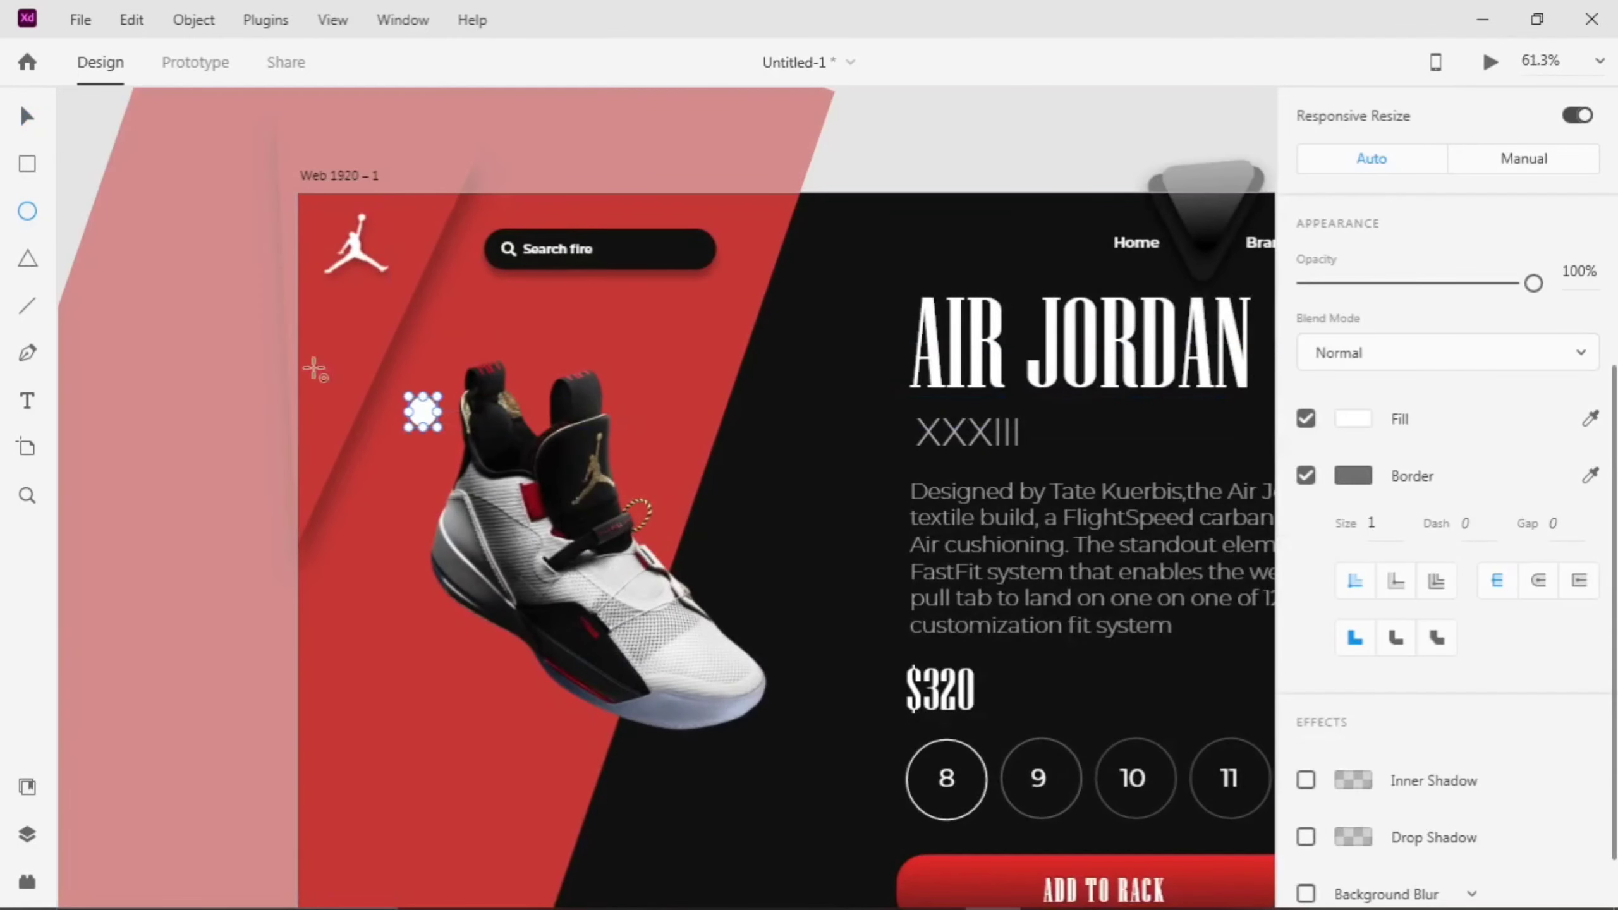
pyautogui.scroll(-2, 1300, 408)
pyautogui.click(1304, 389)
# - Duplicate the white circle to place four around the main shoe, sending the one over the toe behind the shoe
pyautogui.press('v')
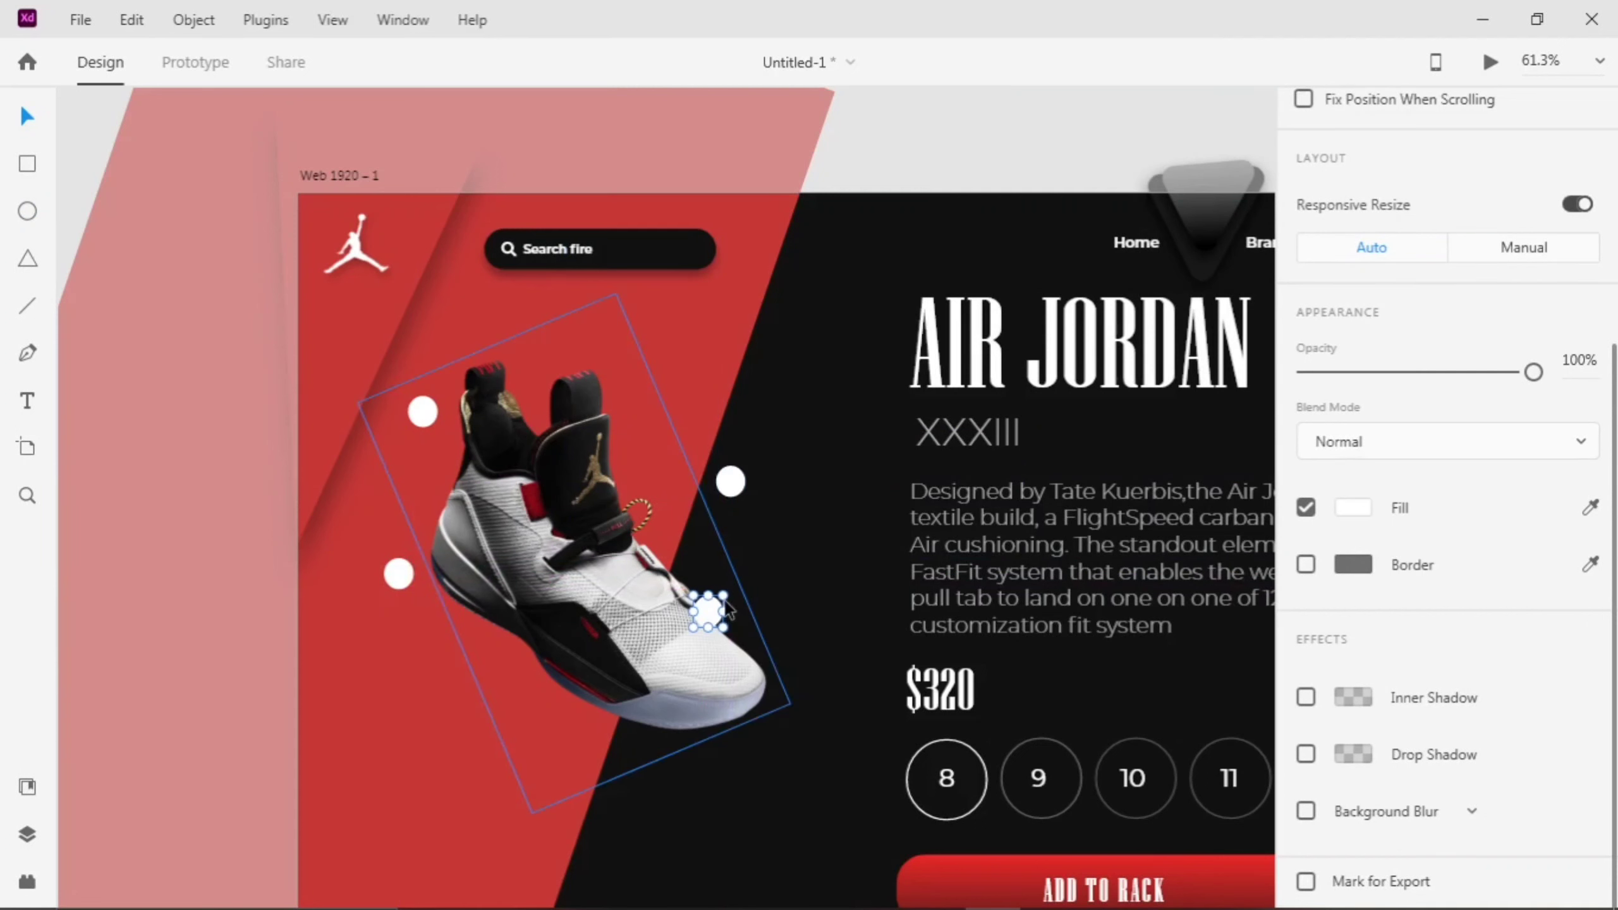
pyautogui.rightClick(712, 609)
pyautogui.click(806, 589)
# - Apply an object blur to the white circle at the upper left of the shoe
pyautogui.click(422, 411)
pyautogui.click(1353, 508)
pyautogui.click(1352, 697)
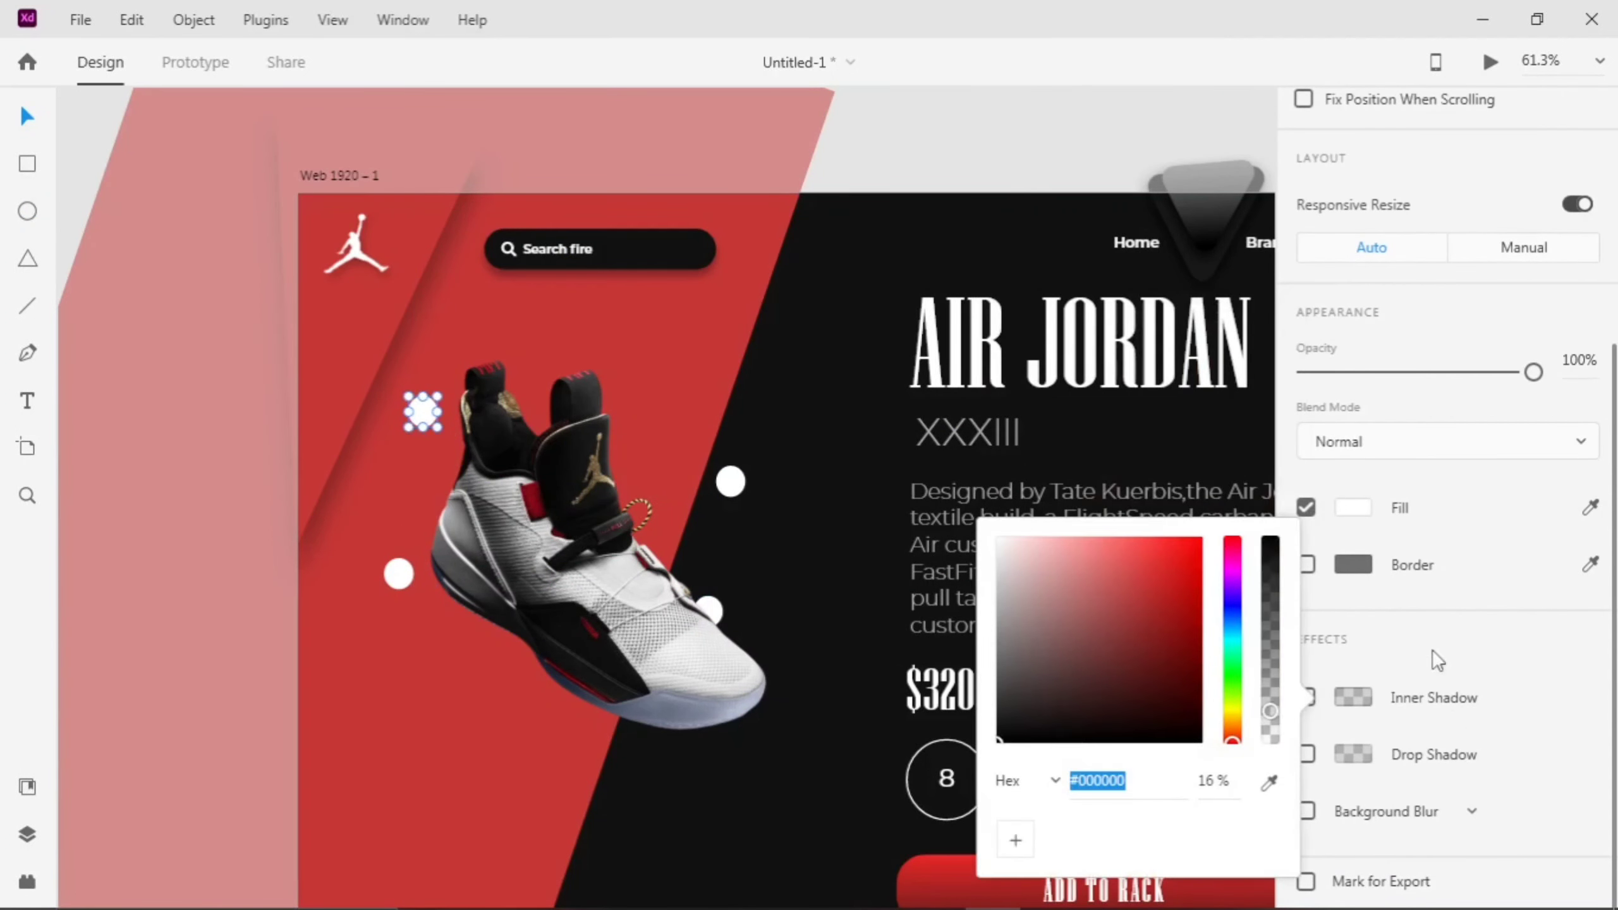
pyautogui.click(1472, 811)
pyautogui.click(1370, 857)
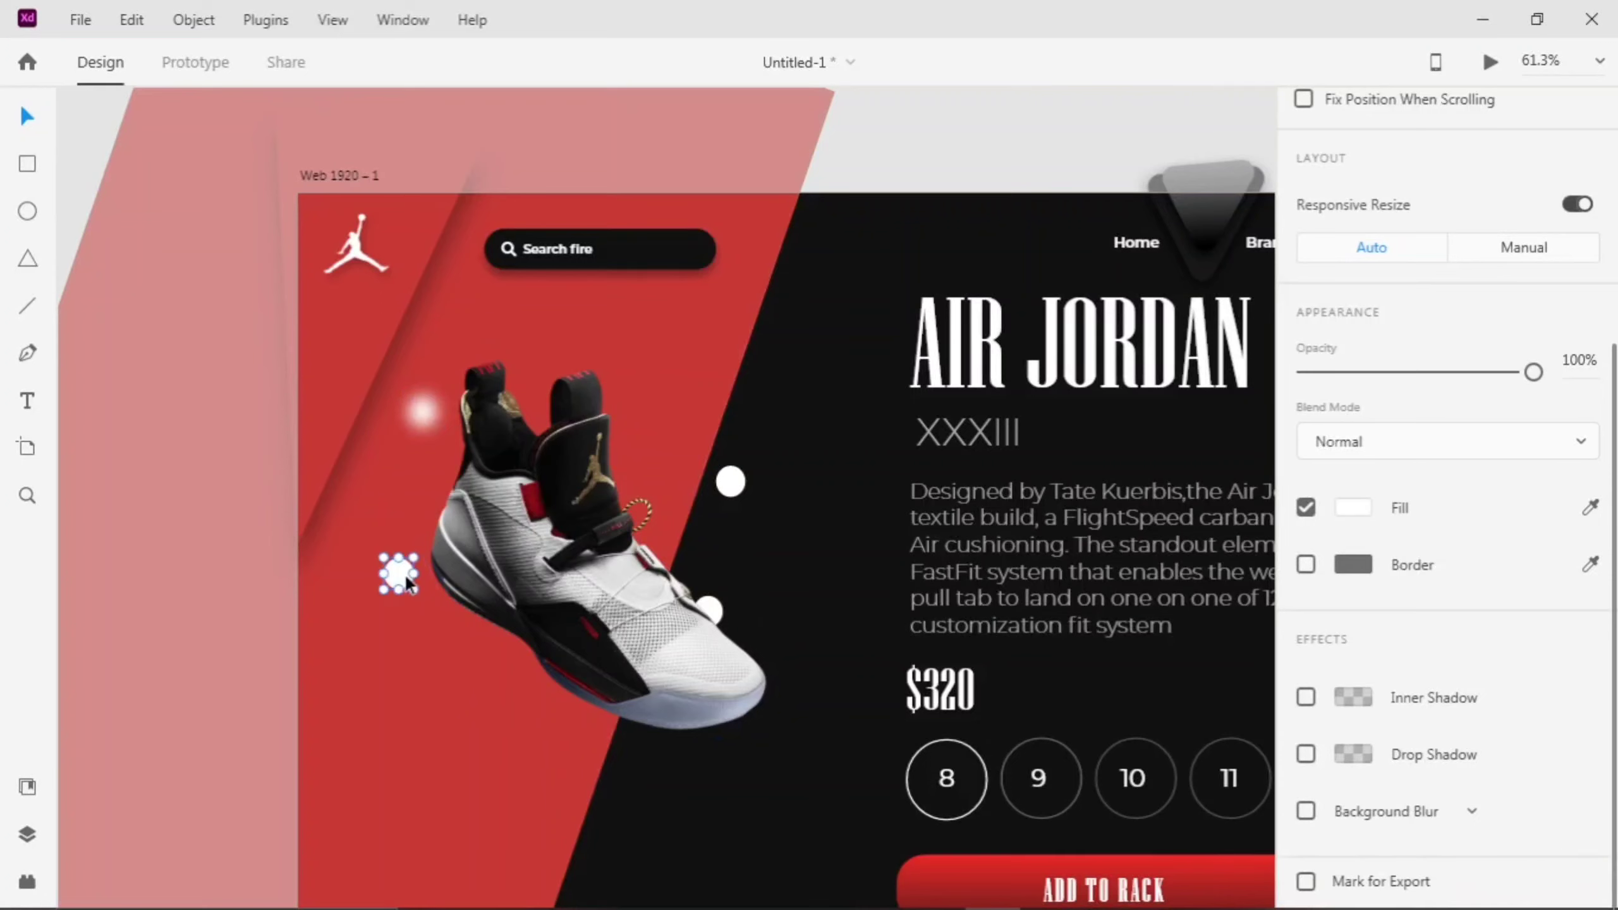
# - Fill the circle at the shoe's lower left with dark gray and apply an object blur of 5
pyautogui.scroll(-1, 406, 577)
pyautogui.click(1353, 508)
pyautogui.moveTo(1045, 557); pyautogui.dragTo(916, 538)
pyautogui.click(1465, 814)
pyautogui.click(1370, 857)
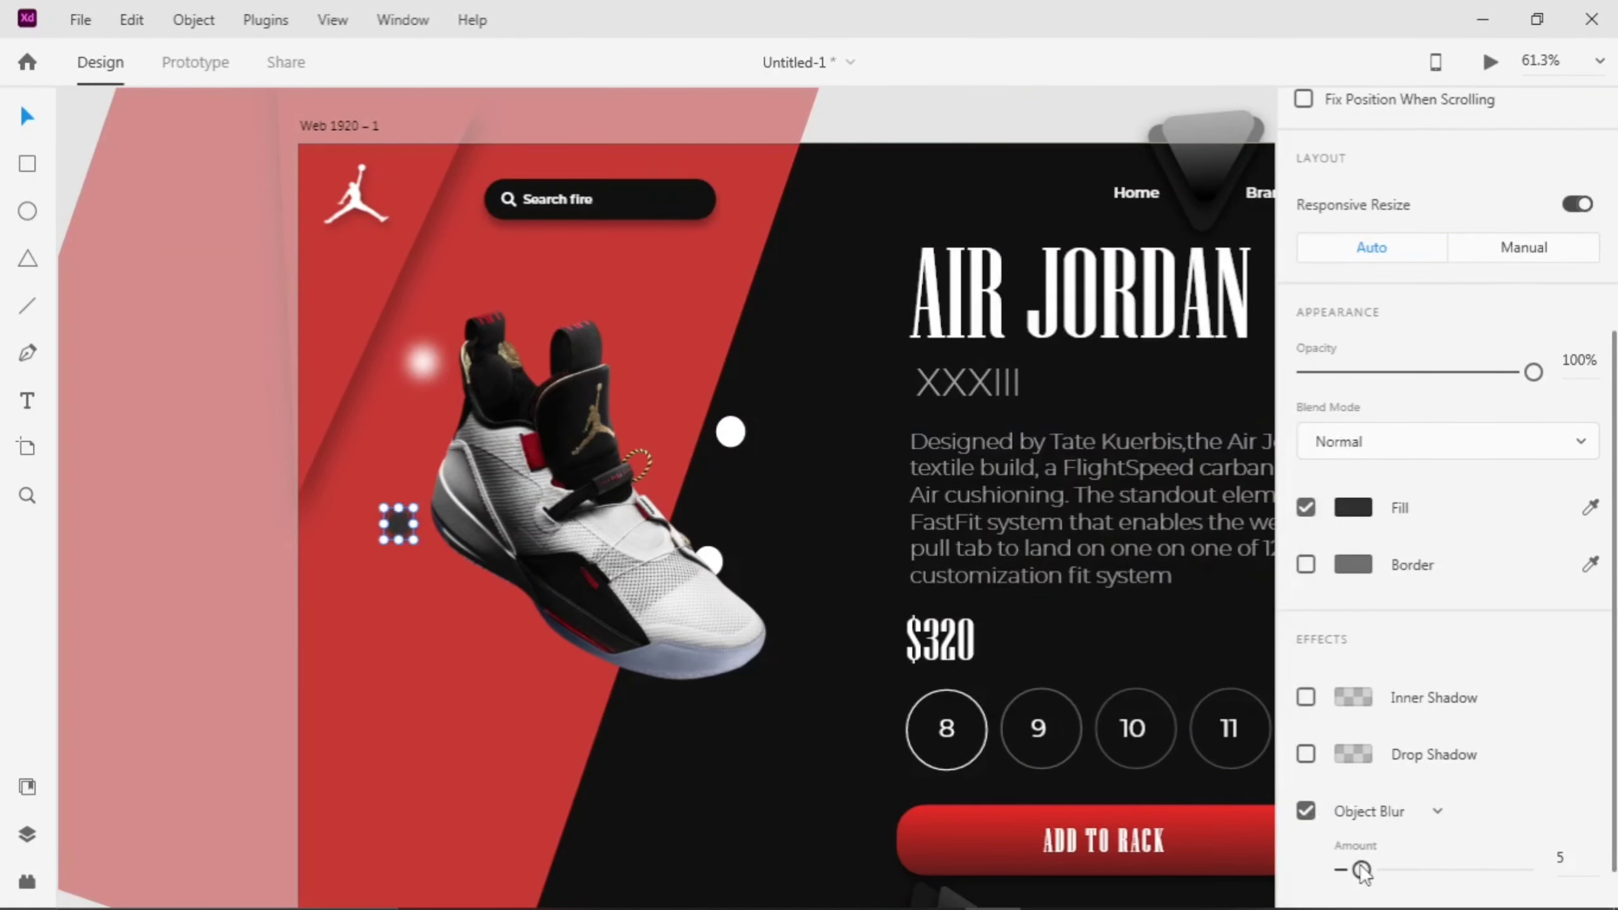
# - Fill the circle to the right of the shoe with off-white #FBFBFB and apply an object blur to it
pyautogui.click(731, 432)
pyautogui.click(1590, 507)
pyautogui.press('Escape')
pyautogui.click(1352, 507)
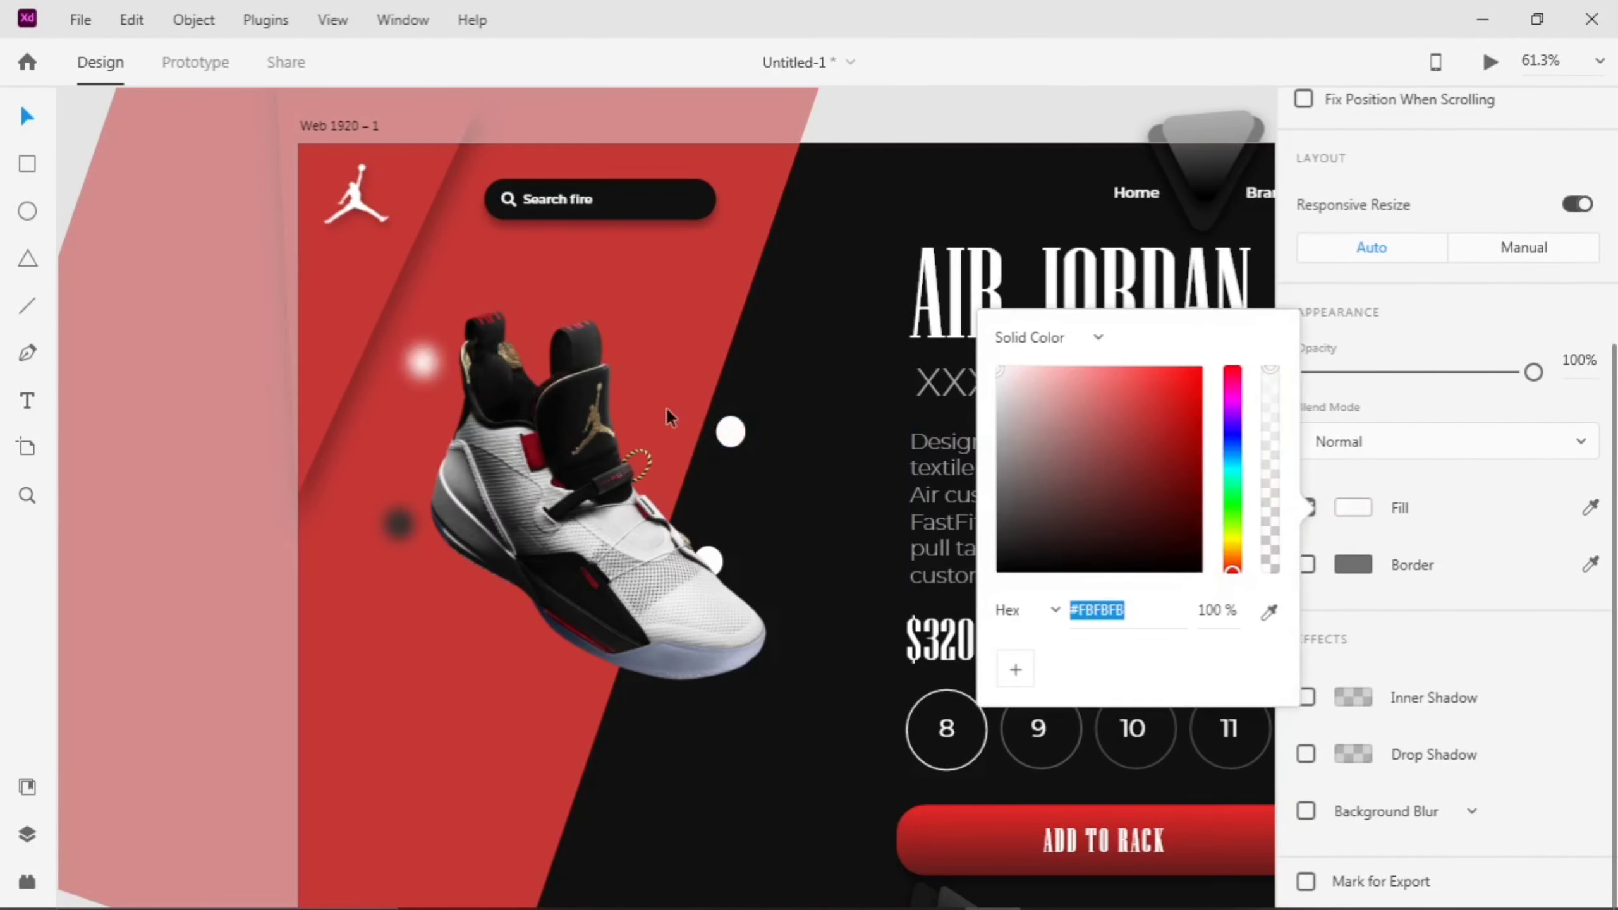
pyautogui.click(731, 432)
pyautogui.click(1471, 812)
pyautogui.click(1329, 777)
pyautogui.moveTo(1370, 870); pyautogui.dragTo(1376, 872)
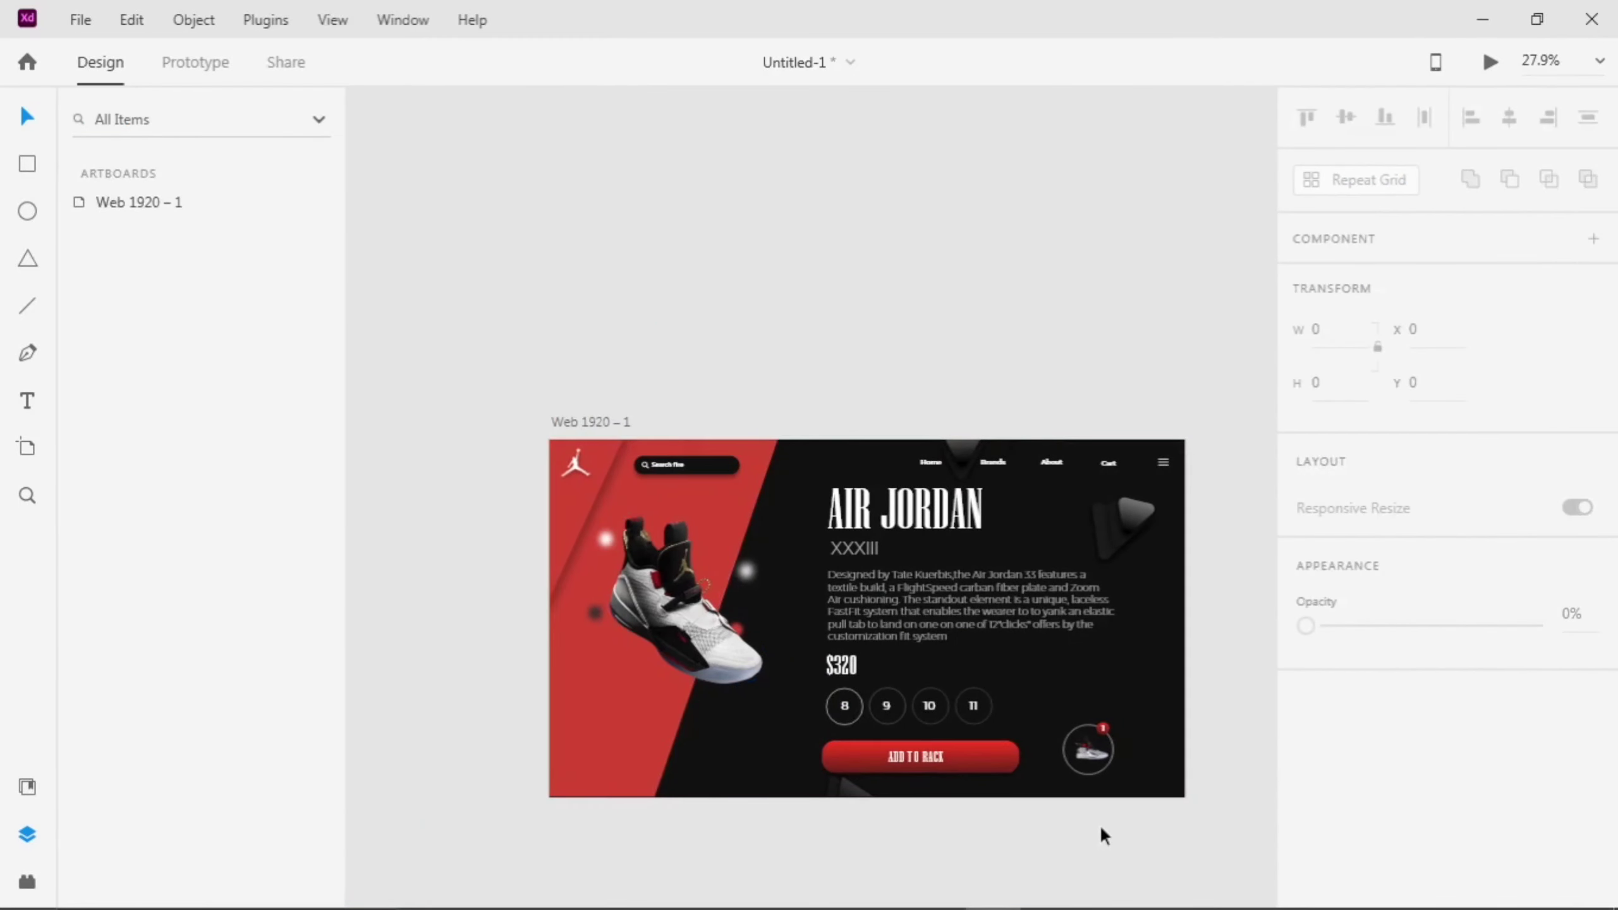
# - Draw a small upright rectangle on the red area below the main shoe
pyautogui.scroll(5, 576, 601)
pyautogui.scroll(-2, 389, 690)
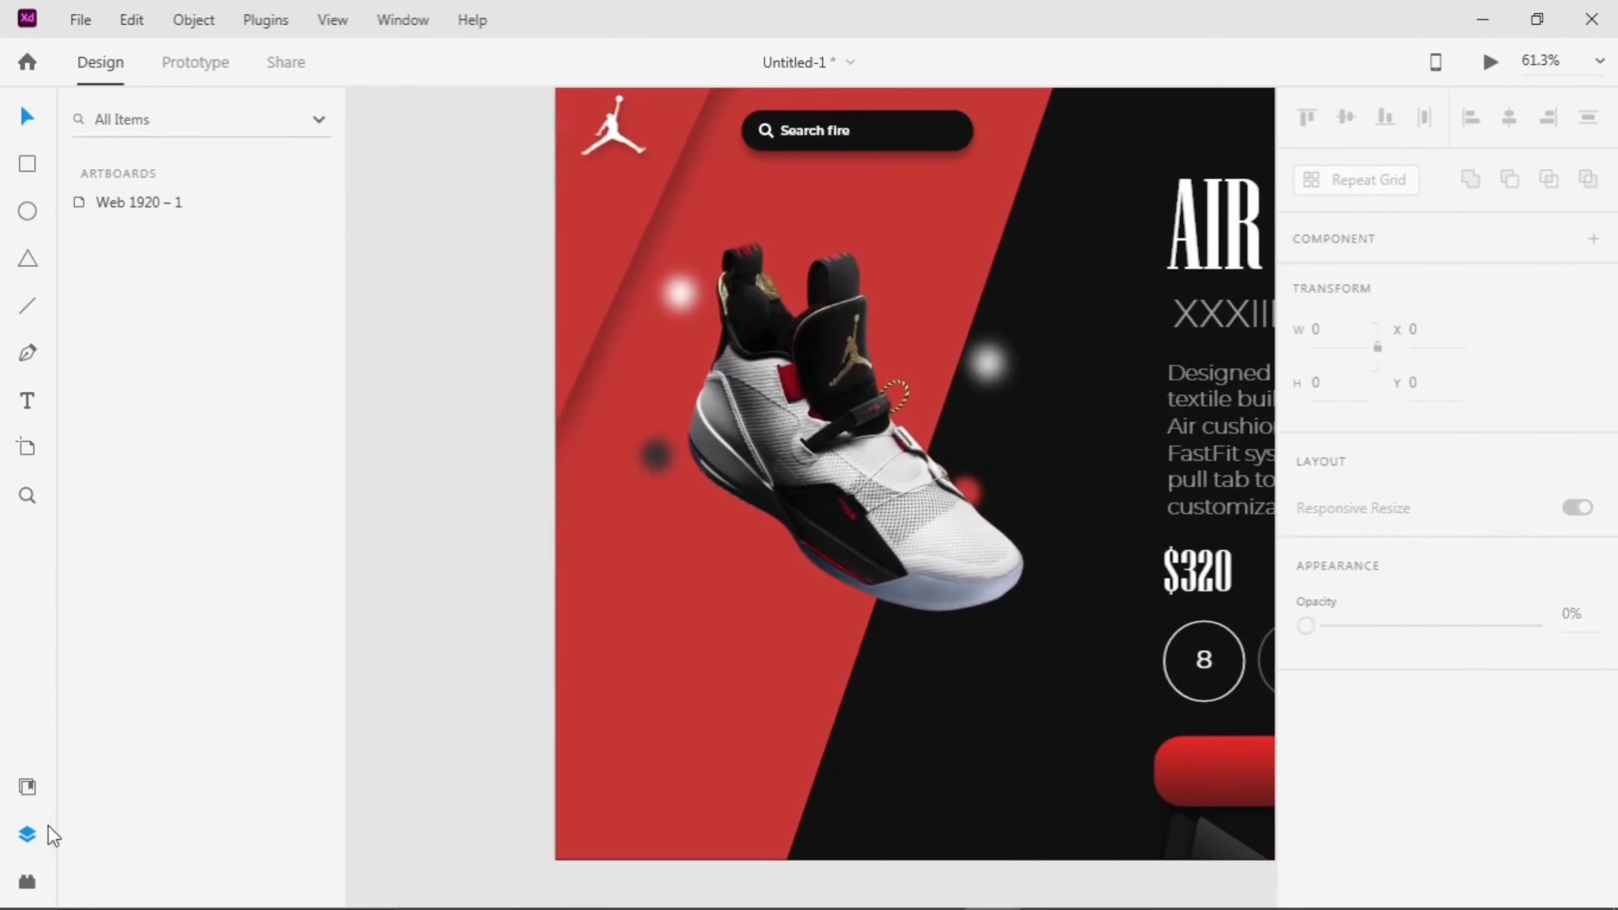
pyautogui.click(27, 832)
pyautogui.click(27, 159)
pyautogui.moveTo(335, 633)
pyautogui.mouseDown()
pyautogui.moveTo(435, 790)
pyautogui.moveTo(440, 761)
pyautogui.mouseUp()
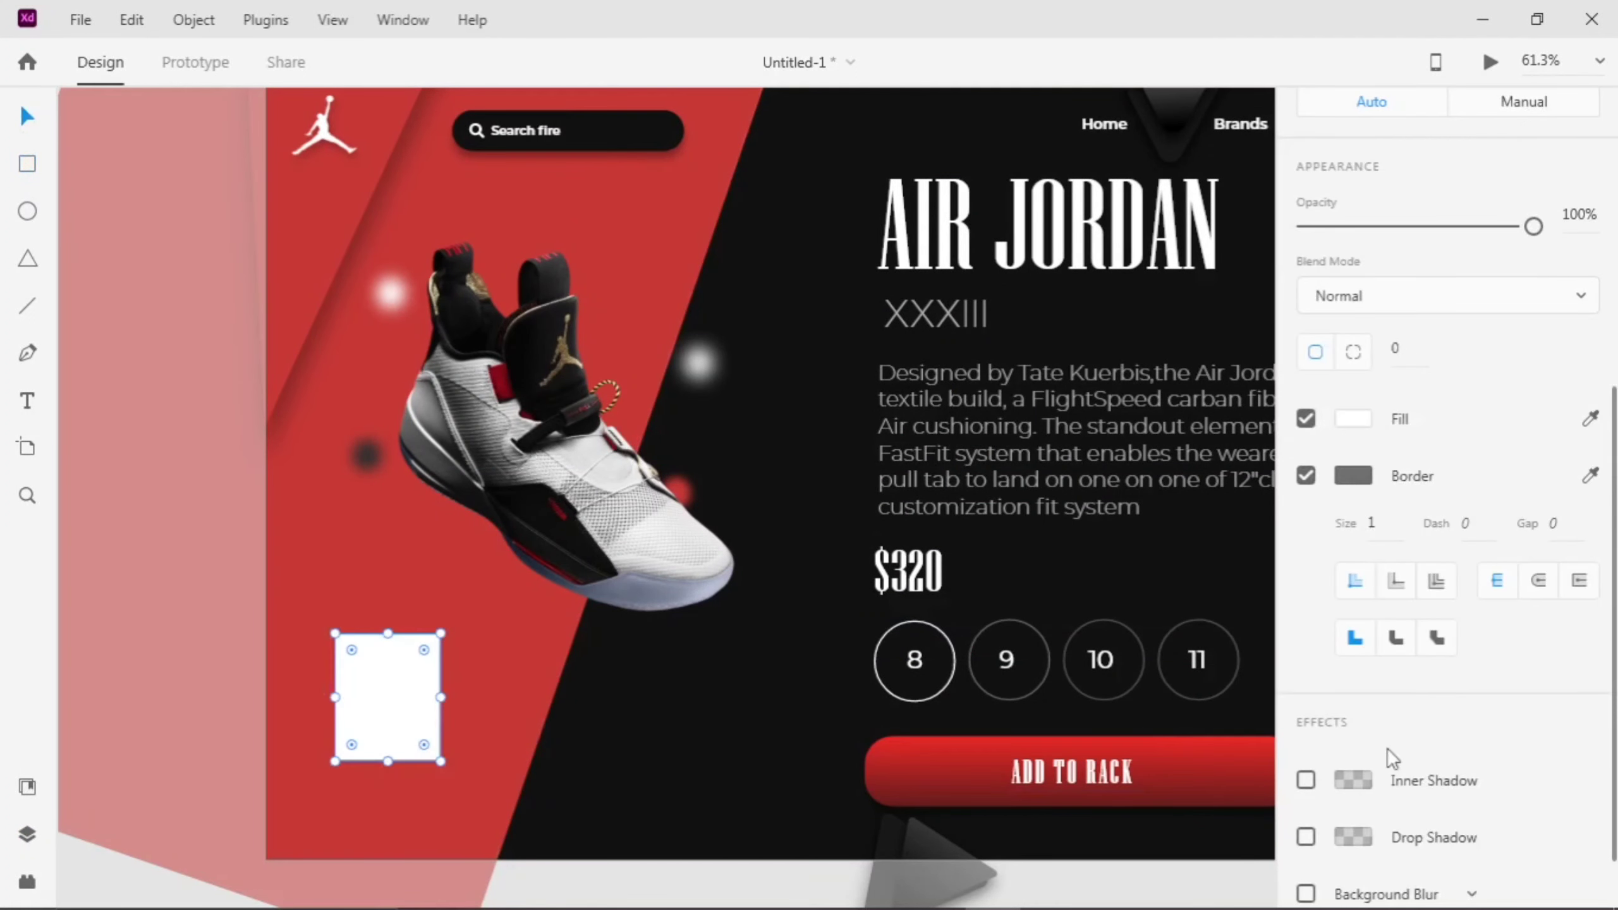
# - Give the borderless rectangle an angled white-to-gray linear gradient and round its corners to 28
pyautogui.scroll(1, 1360, 553)
pyautogui.click(1354, 507)
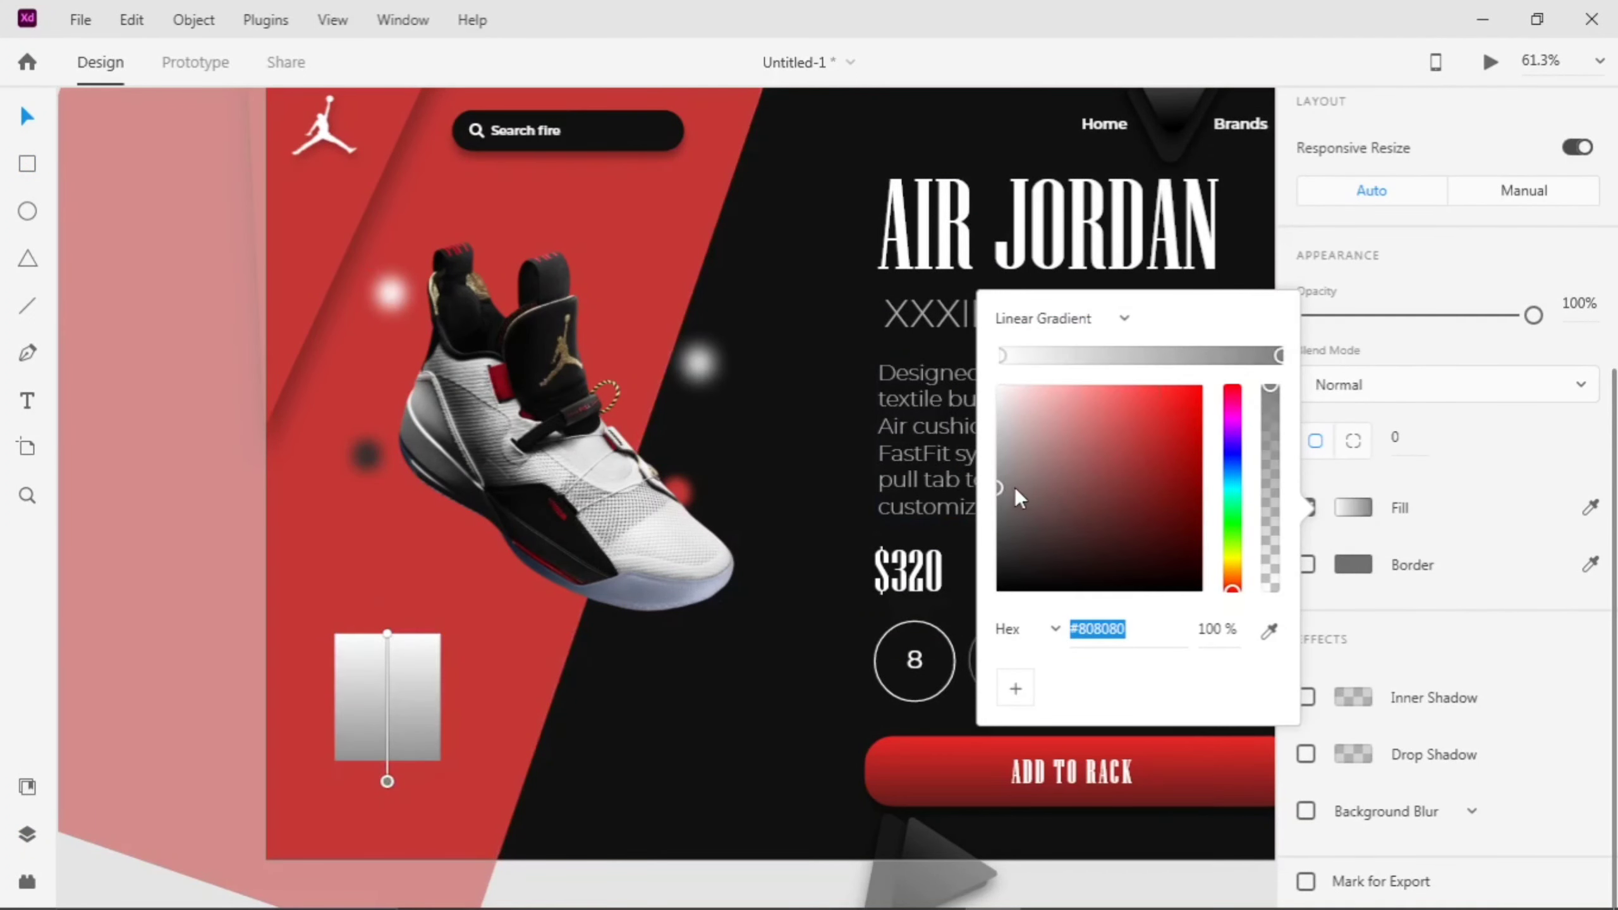
pyautogui.moveTo(1014, 487); pyautogui.dragTo(998, 458)
pyautogui.moveTo(387, 781); pyautogui.dragTo(451, 770)
pyautogui.click(354, 648)
pyautogui.moveTo(352, 648); pyautogui.dragTo(354, 654)
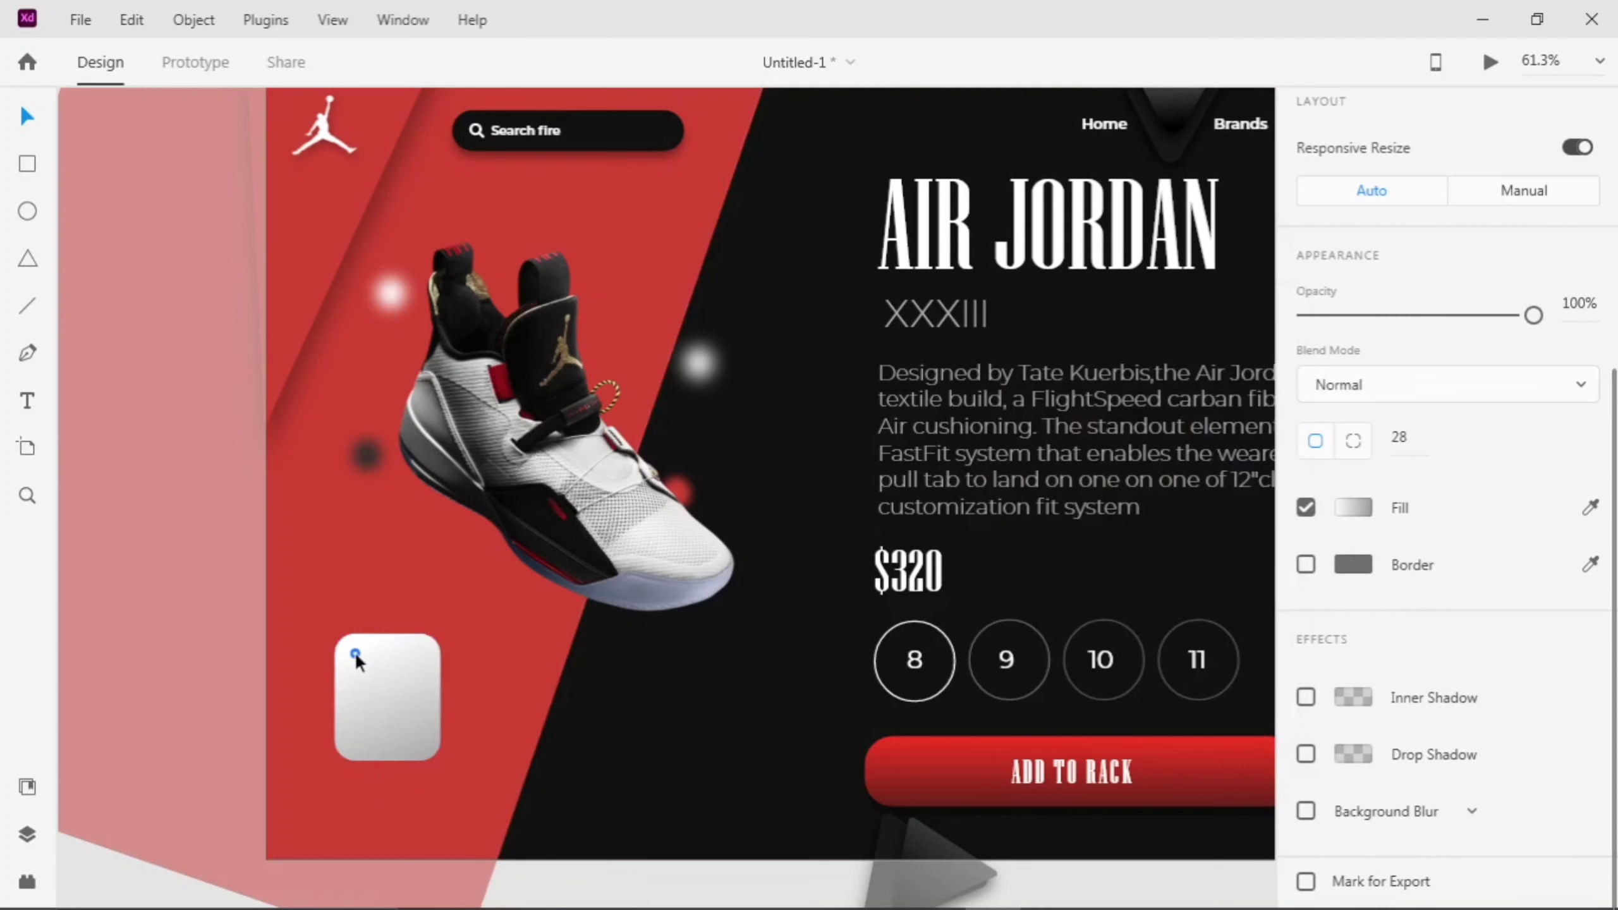
# - Duplicate the rounded card into an evenly spaced row of three beneath the main shoe
pyautogui.moveTo(441, 696); pyautogui.dragTo(622, 683)
pyautogui.hotkey('ctrl', 'z')
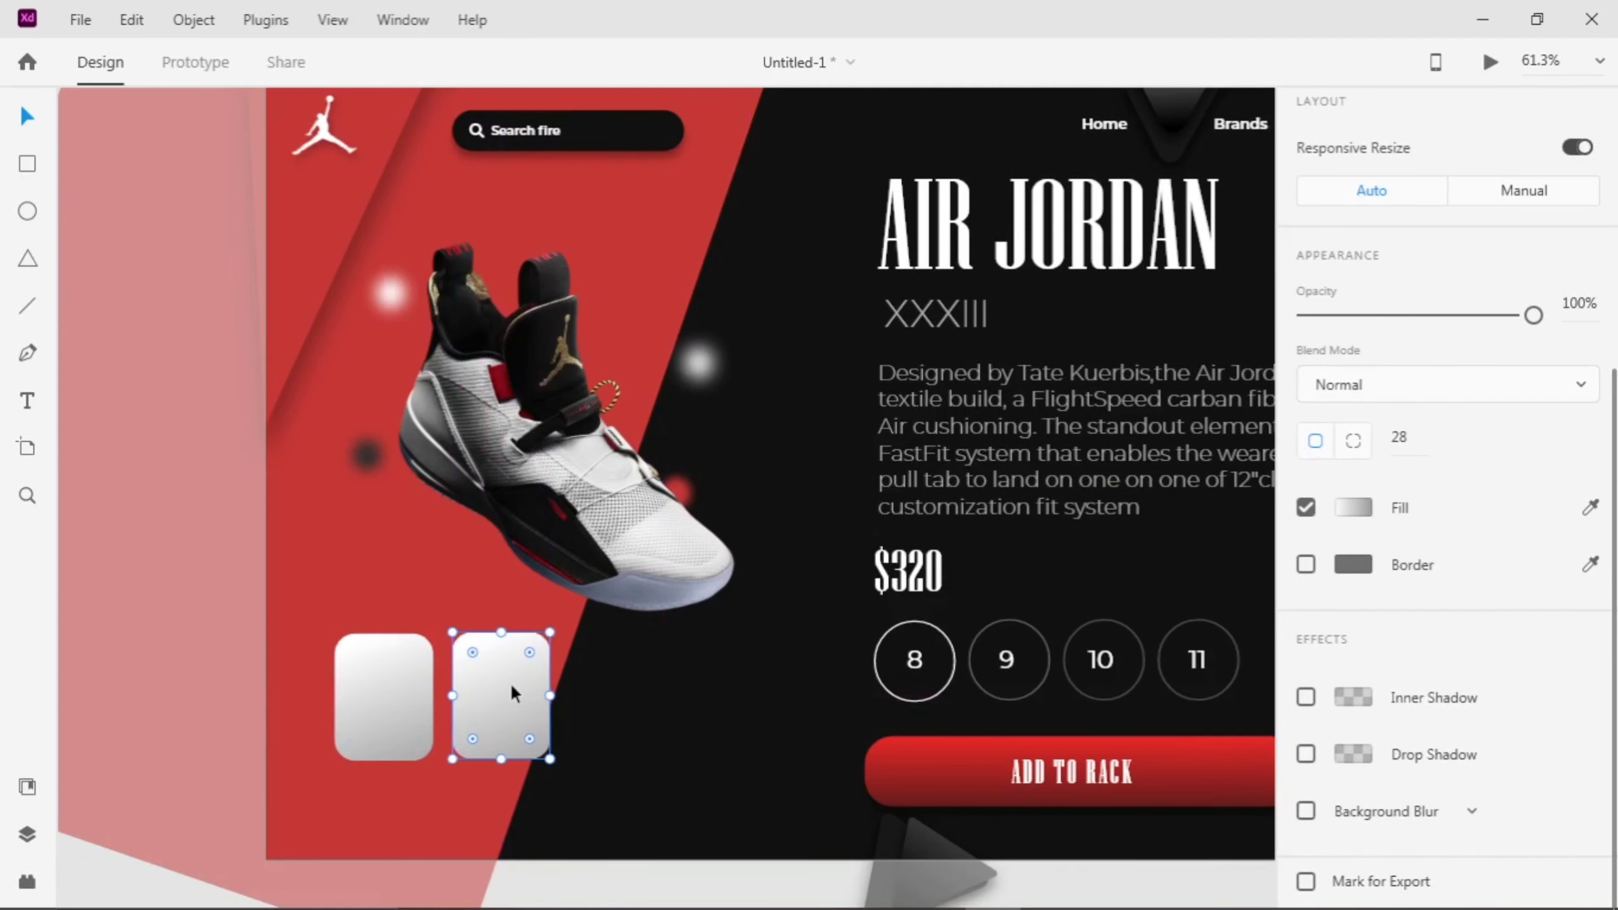
pyautogui.keyDown('alt'); pyautogui.moveTo(513, 686); pyautogui.dragTo(616, 696); pyautogui.keyUp('alt')
pyautogui.click(691, 659)
pyautogui.scroll(1, 691, 660)
pyautogui.click(628, 677)
pyautogui.moveTo(526, 722); pyautogui.dragTo(534, 765)
pyautogui.hotkey('ctrl', 'z')
# - Import three shoe images from the Downloads folder
pyautogui.click(80, 19)
pyautogui.click(108, 497)
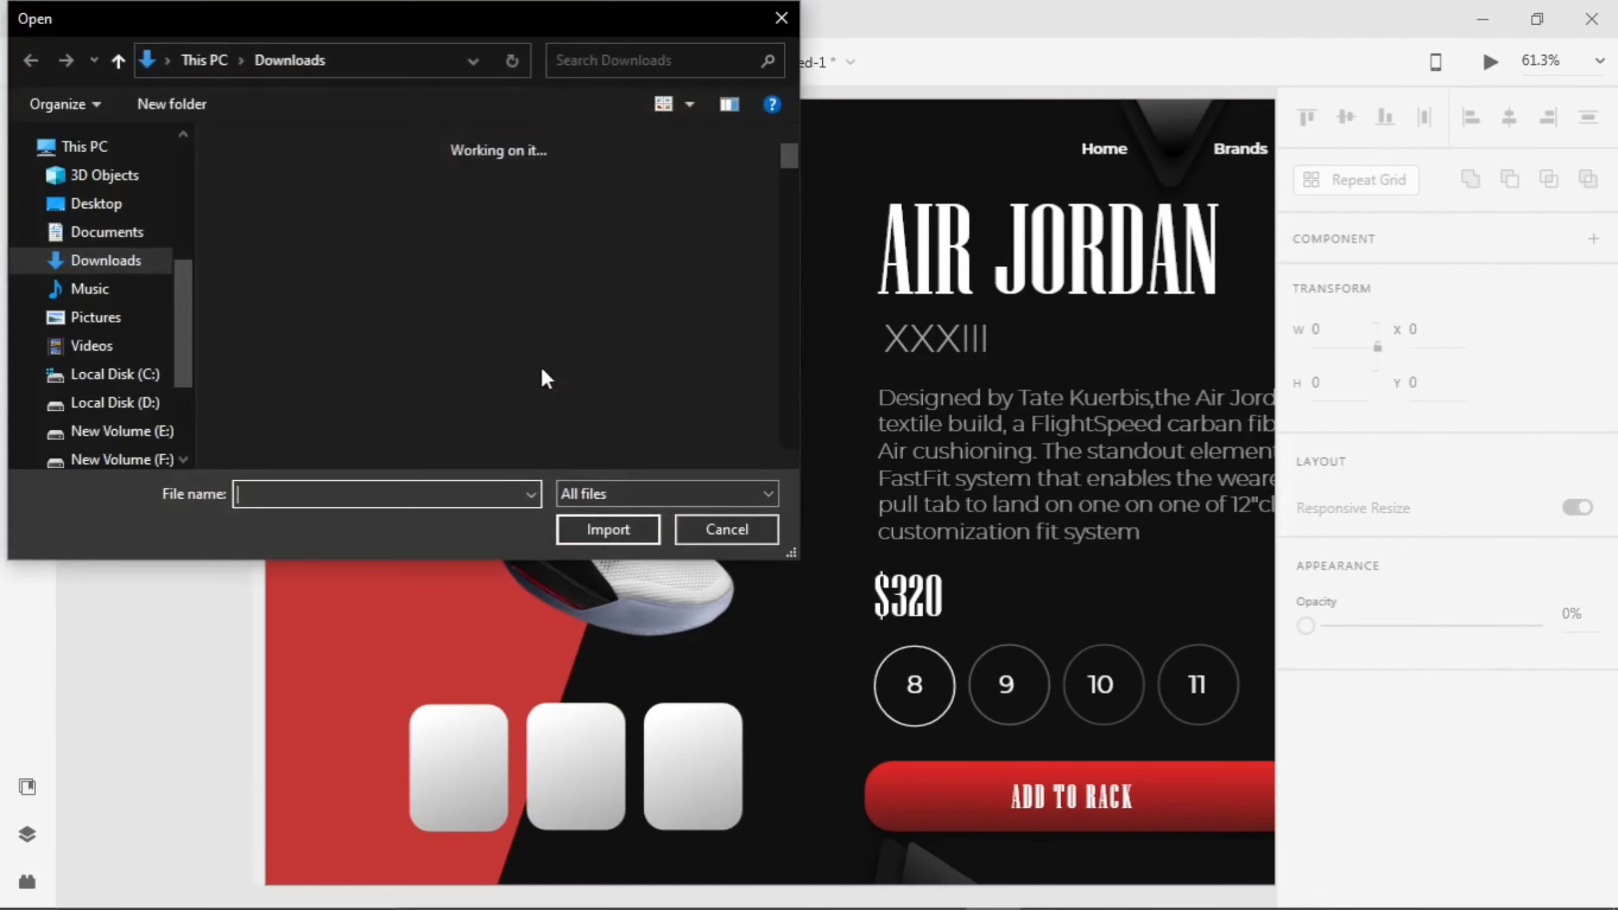
pyautogui.click(259, 250)
pyautogui.keyDown('ctrl'); pyautogui.click(376, 237); pyautogui.keyUp('ctrl')
pyautogui.keyDown('ctrl'); pyautogui.click(271, 388); pyautogui.keyUp('ctrl')
pyautogui.click(608, 529)
# - Scale down the three oversized imported shoe images and spread them apart so each can be handled separately
pyautogui.scroll(-5, 683, 558)
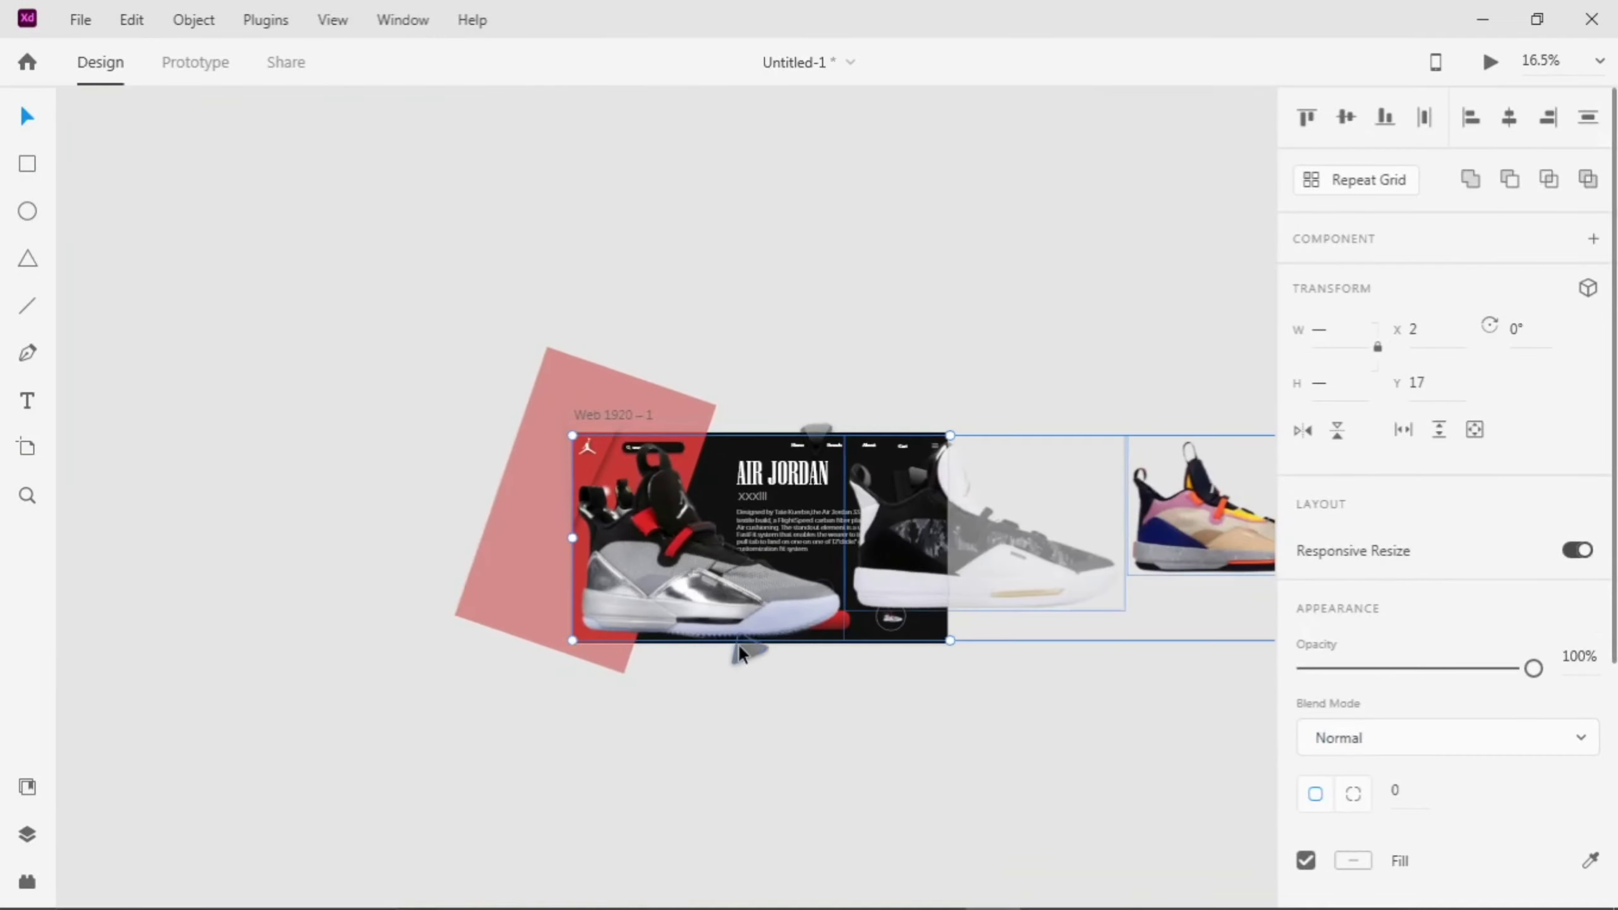
pyautogui.click(745, 676)
pyautogui.moveTo(833, 632); pyautogui.dragTo(596, 507)
pyautogui.moveTo(570, 488); pyautogui.dragTo(711, 486)
pyautogui.moveTo(929, 536); pyautogui.dragTo(823, 533)
pyautogui.moveTo(1017, 609); pyautogui.dragTo(851, 504)
pyautogui.moveTo(804, 451); pyautogui.dragTo(920, 473)
pyautogui.moveTo(1166, 523); pyautogui.dragTo(792, 520)
pyautogui.moveTo(969, 584); pyautogui.dragTo(859, 509)
pyautogui.moveTo(785, 464); pyautogui.dragTo(650, 549)
# - Shrink the multicolored shoe to thumbnail size, rotate it to 63° and place it in the first card
pyautogui.scroll(6, 650, 549)
pyautogui.moveTo(924, 712); pyautogui.dragTo(602, 490)
pyautogui.moveTo(556, 468); pyautogui.dragTo(537, 774)
pyautogui.moveTo(487, 724); pyautogui.dragTo(568, 696)
pyautogui.moveTo(549, 767); pyautogui.dragTo(564, 779)
# - Shrink the silver and black shoe, rotate it to about 56° and place it in the middle card
pyautogui.moveTo(821, 318); pyautogui.dragTo(761, 778)
pyautogui.moveTo(910, 845); pyautogui.dragTo(746, 718)
pyautogui.moveTo(623, 623); pyautogui.dragTo(692, 594)
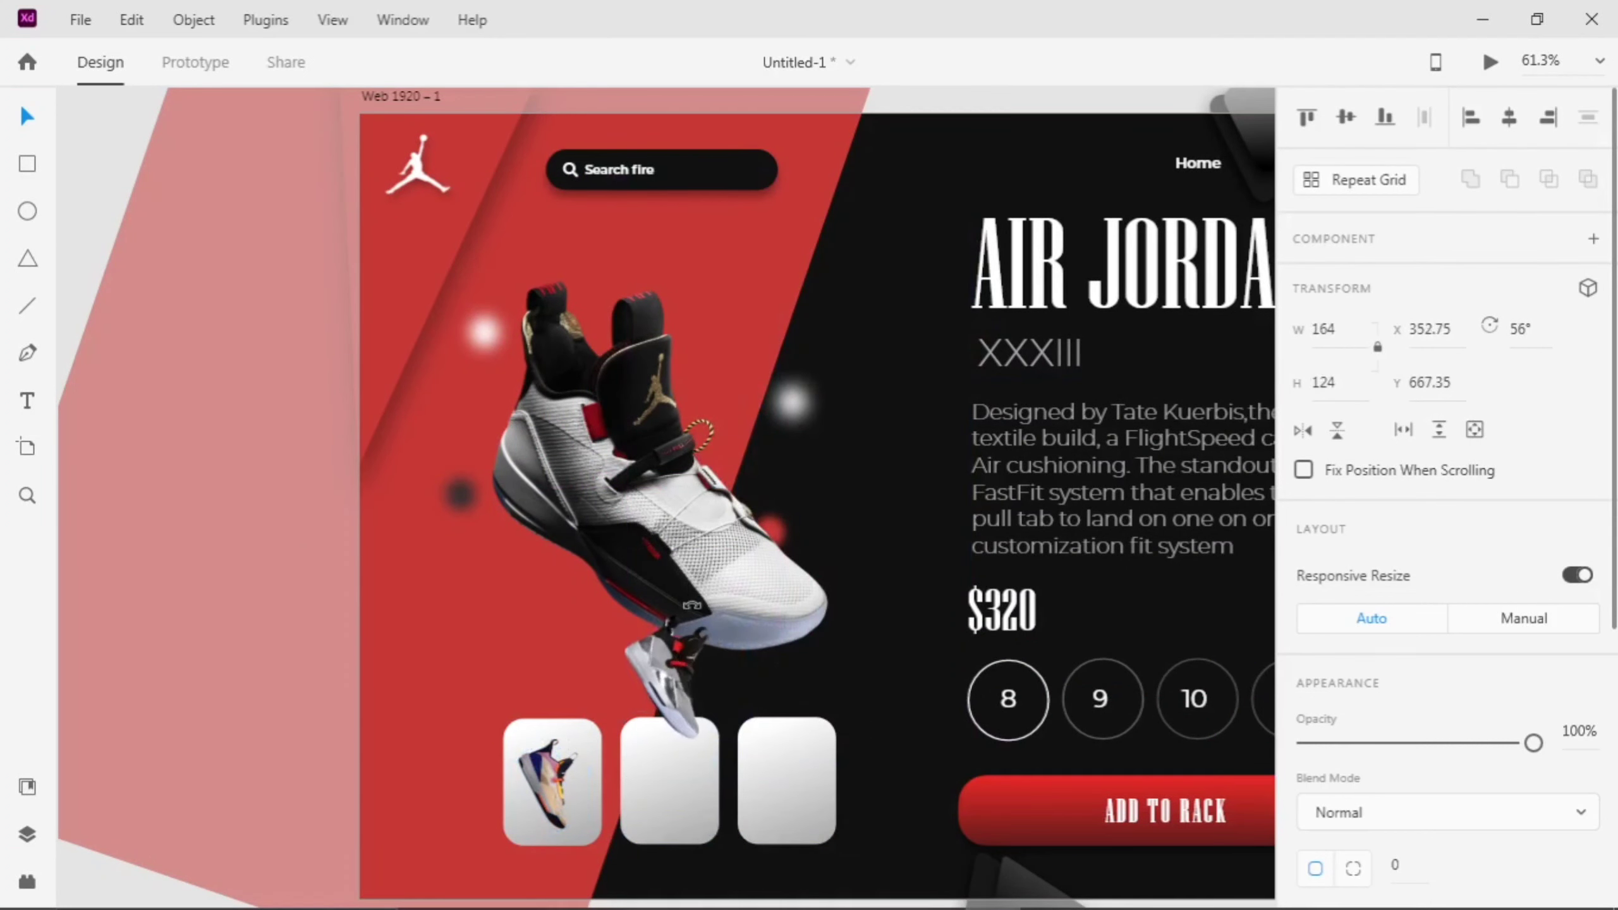
pyautogui.moveTo(678, 666); pyautogui.dragTo(612, 797)
pyautogui.moveTo(551, 731); pyautogui.dragTo(665, 787)
# - Nudge the multicolored shoe so it sits centered in the first card
pyautogui.scroll(4, 674, 785)
pyautogui.moveTo(402, 785); pyautogui.dragTo(398, 793)
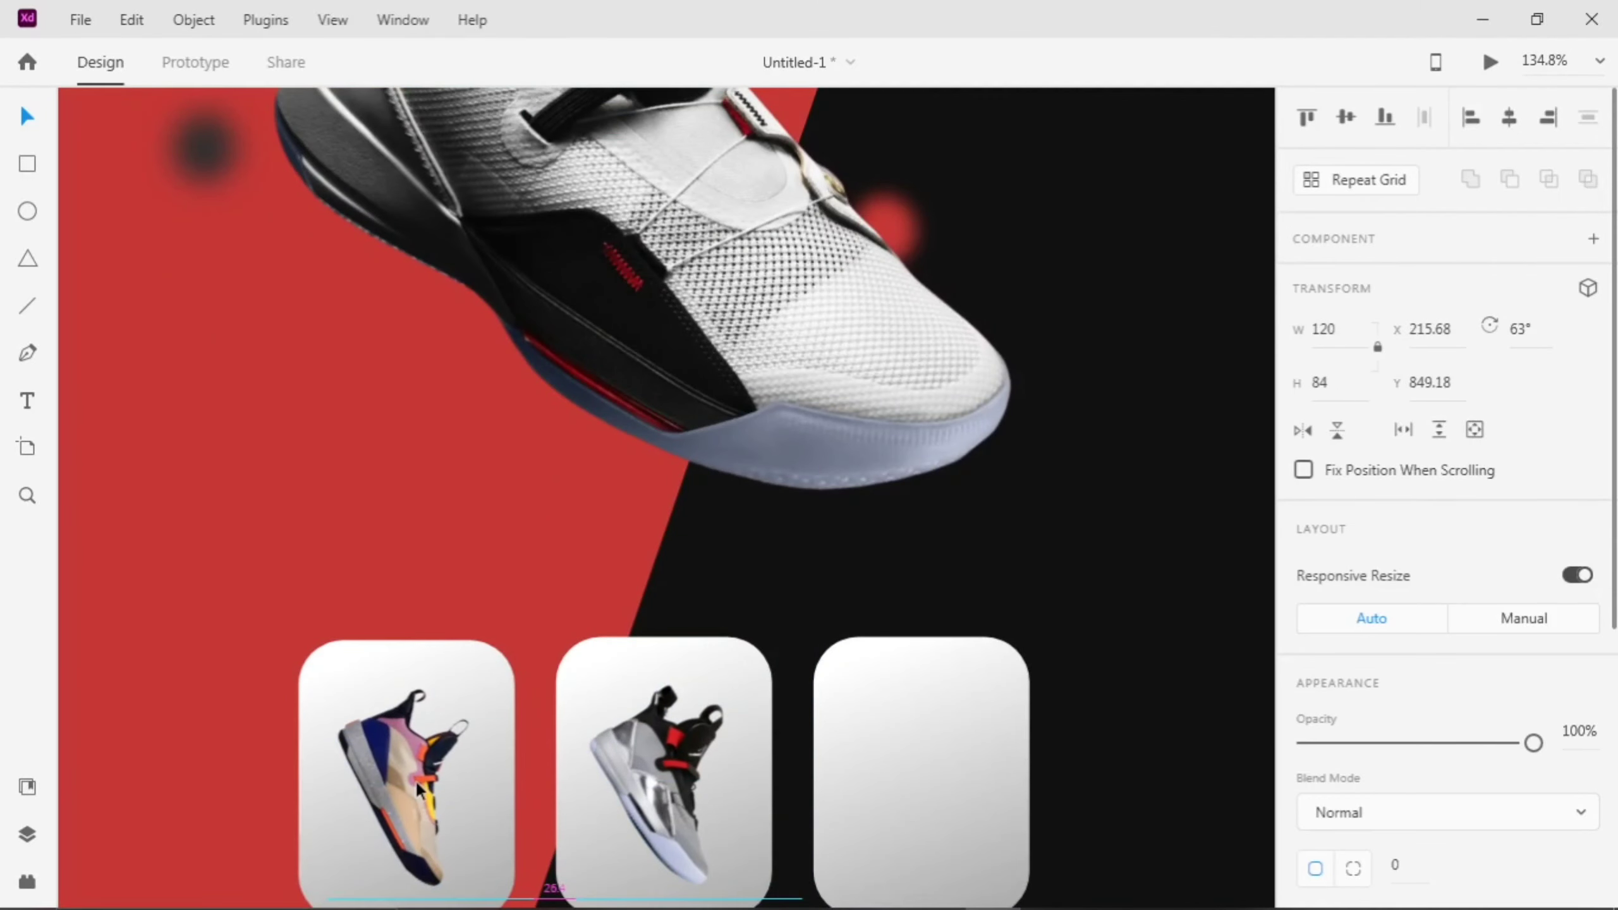
pyautogui.click(890, 743)
# - Shrink the black and white shoe to 138.95 wide, rotate it to 54° and place it in the third card
pyautogui.scroll(-8, 890, 743)
pyautogui.moveTo(981, 254); pyautogui.dragTo(723, 710)
pyautogui.scroll(6, 680, 731)
pyautogui.moveTo(1075, 812); pyautogui.dragTo(675, 565)
pyautogui.moveTo(604, 521); pyautogui.dragTo(665, 744)
pyautogui.moveTo(586, 694); pyautogui.dragTo(655, 653)
pyautogui.moveTo(657, 746); pyautogui.dragTo(662, 782)
pyautogui.moveTo(754, 788); pyautogui.dragTo(857, 790)
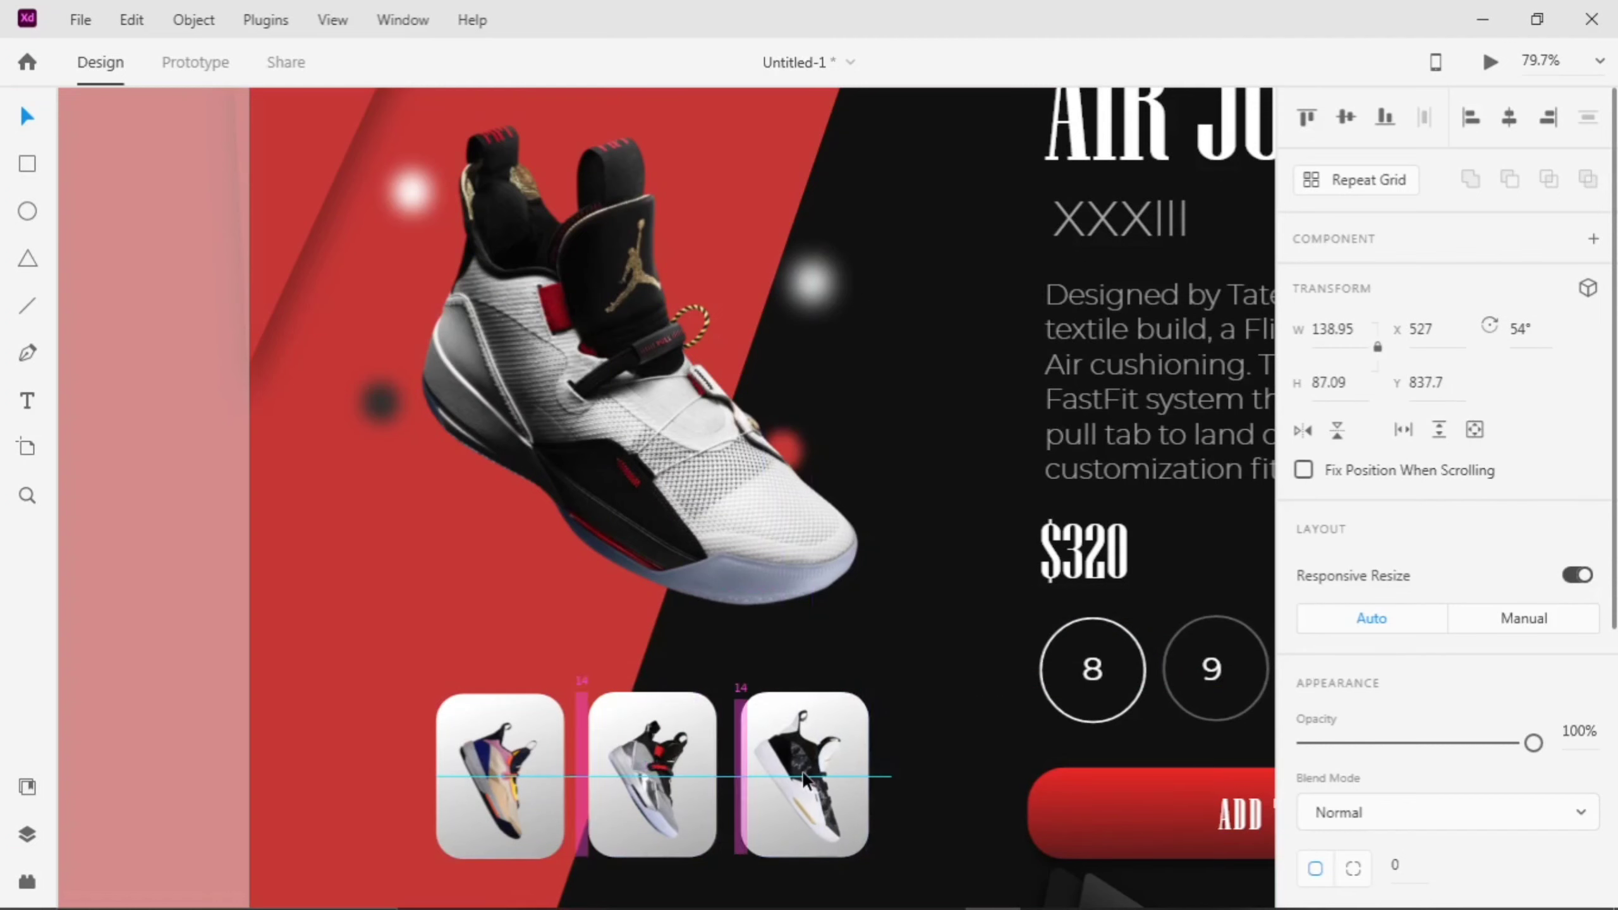
# - Move the existing shoe out of the badged circle and put the third card's black and white shoe in its place
pyautogui.click(111, 393)
pyautogui.scroll(-4, 696, 774)
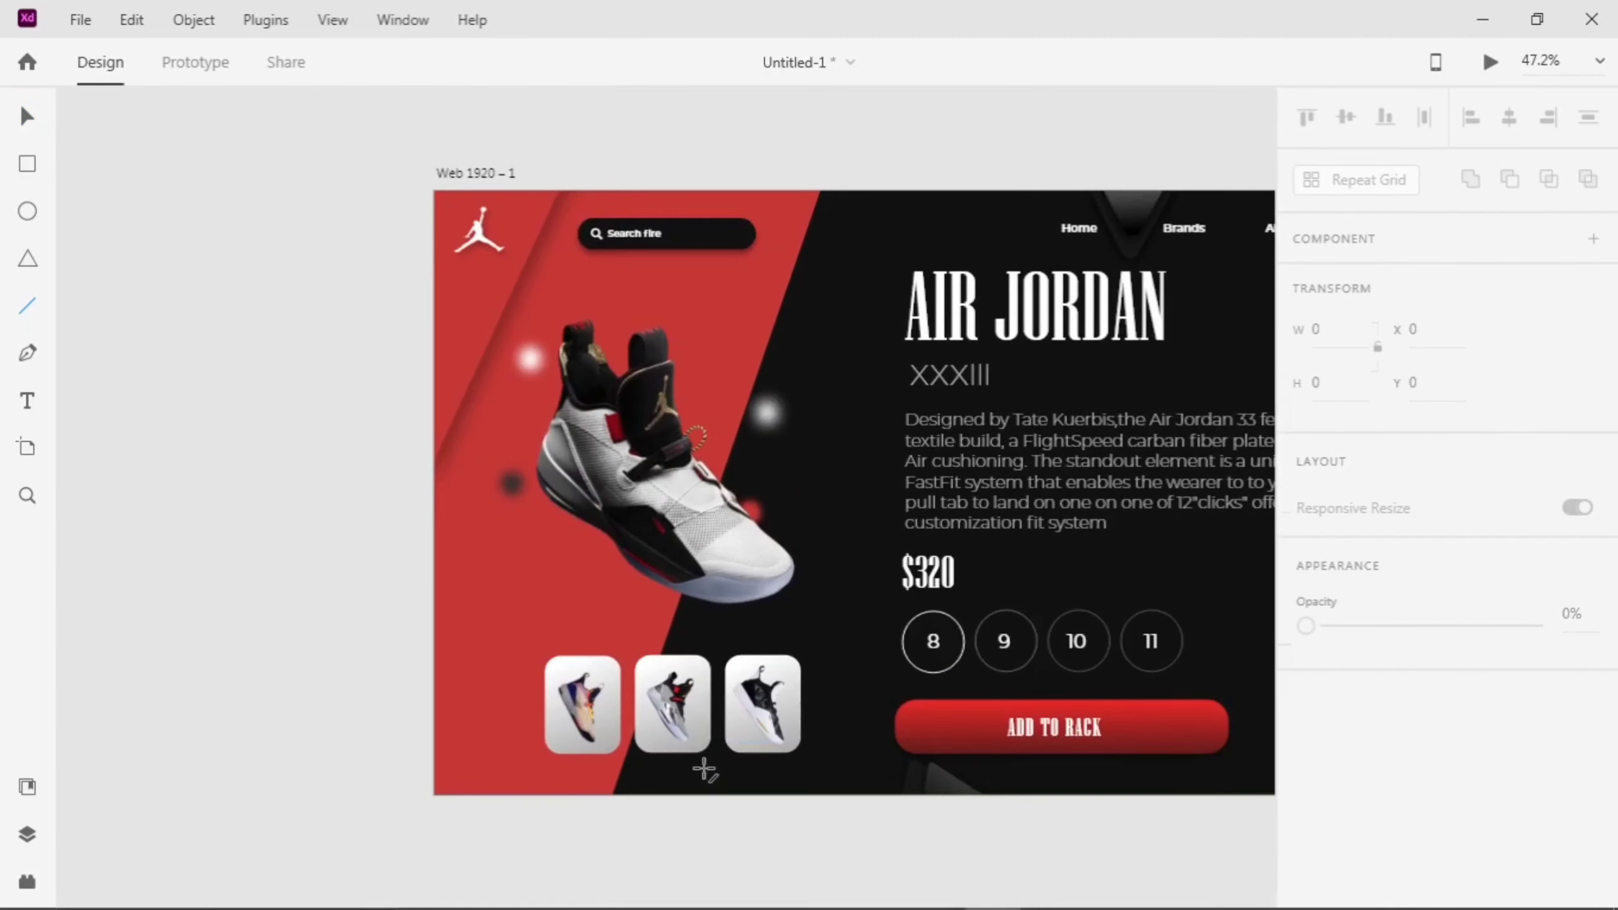
pyautogui.hscroll(3, 704, 770)
pyautogui.moveTo(1171, 725); pyautogui.dragTo(608, 625)
pyautogui.moveTo(584, 712); pyautogui.dragTo(1154, 717)
# - Resize the black and white shoe to 94.73 wide, rotate it to 2° and center it in the badged circle
pyautogui.scroll(4, 1172, 725)
pyautogui.moveTo(1248, 734); pyautogui.dragTo(1204, 715)
pyautogui.moveTo(1151, 708); pyautogui.dragTo(1220, 742)
pyautogui.moveTo(1184, 715); pyautogui.dragTo(1188, 718)
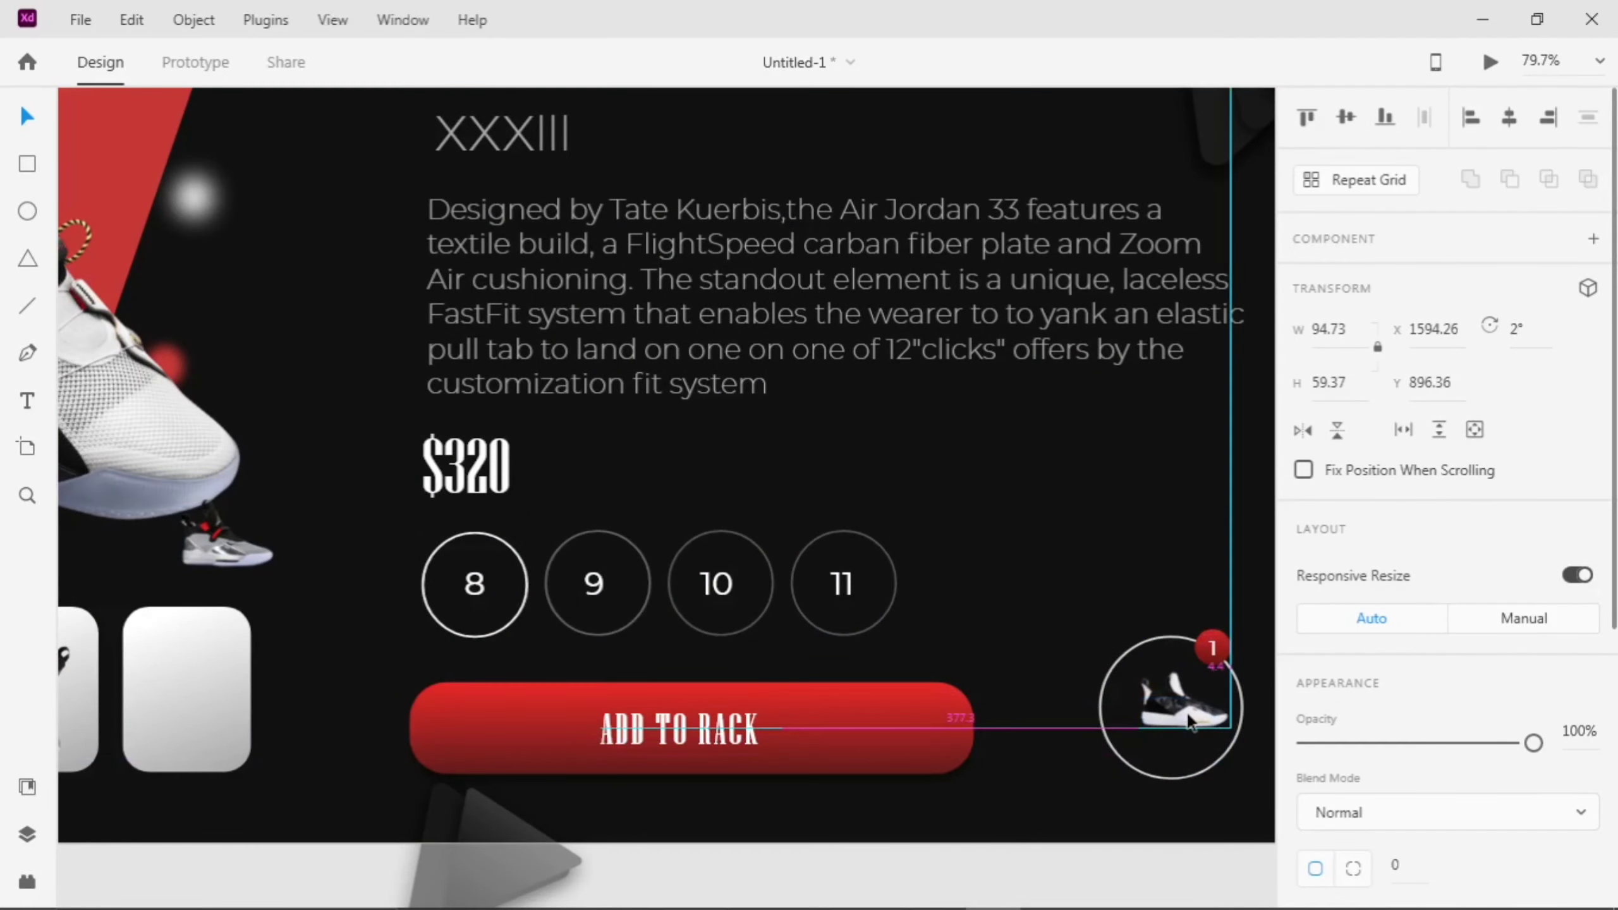
pyautogui.click(996, 610)
# - Delete the former badge shoe lying between the main shoe's toe and the third card
pyautogui.scroll(1, 996, 609)
pyautogui.scroll(-6, 996, 609)
pyautogui.hscroll(-3, 856, 625)
pyautogui.scroll(6, 833, 709)
pyautogui.click(823, 485)
pyautogui.press('Delete')
# - Place a smaller copy of the main shoe in front of the empty third card
pyautogui.click(615, 379)
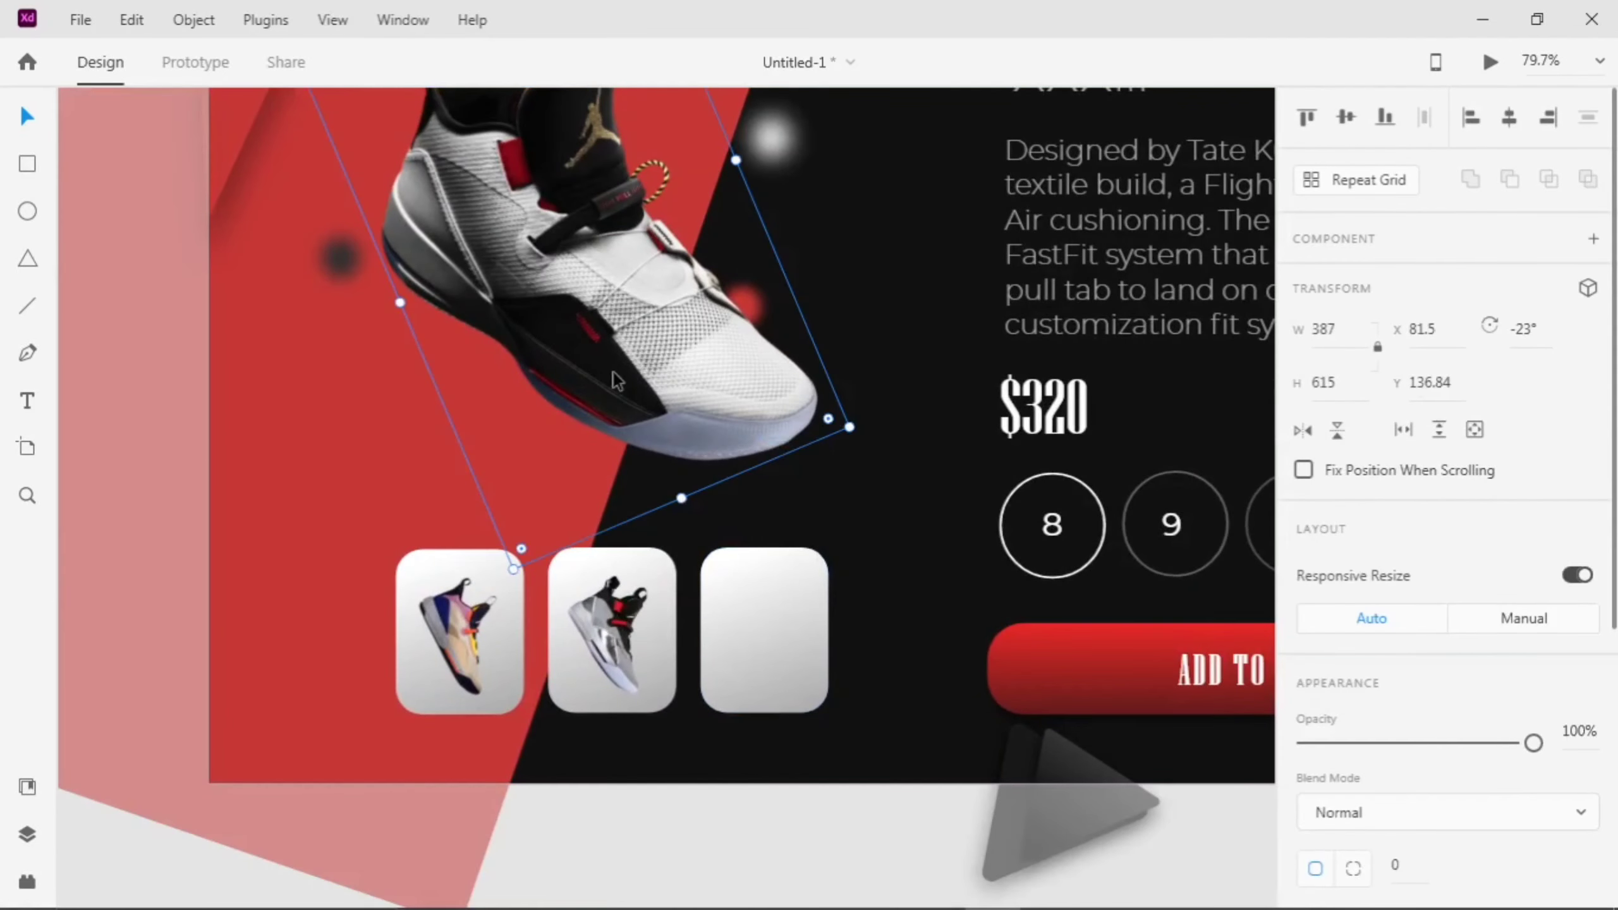
pyautogui.moveTo(614, 379); pyautogui.dragTo(777, 625)
pyautogui.moveTo(996, 663); pyautogui.dragTo(668, 434)
pyautogui.rightClick(573, 376)
pyautogui.click(701, 539)
pyautogui.moveTo(574, 376); pyautogui.dragTo(773, 671)
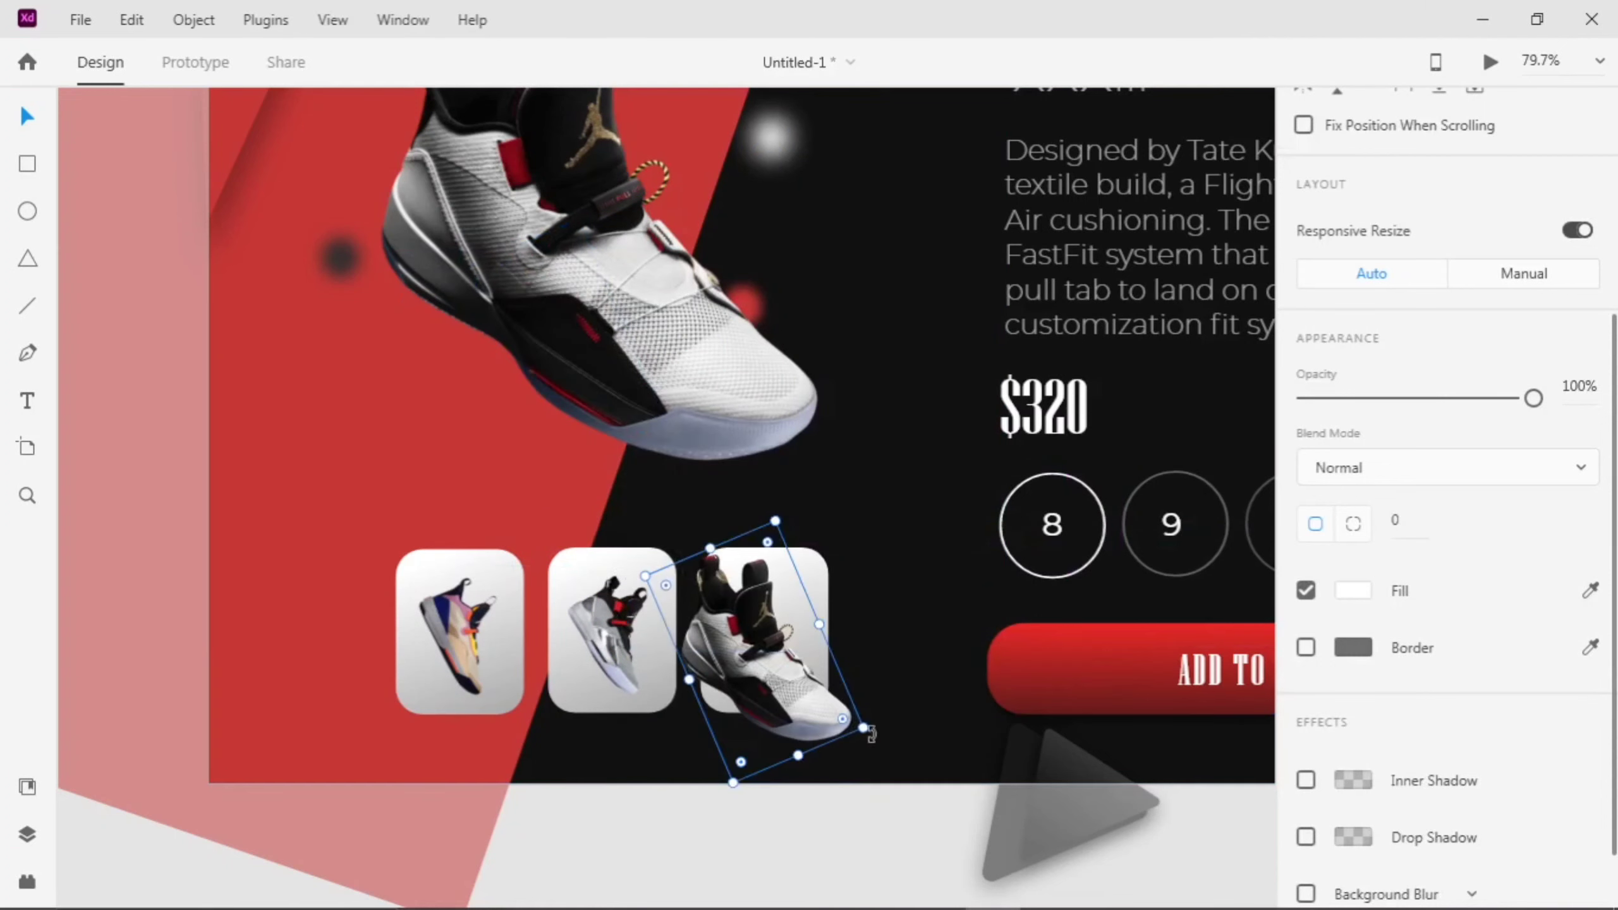
# - Shrink the shoe copy to about 74 by 119, rotate it to 10° and center it in the third card
pyautogui.moveTo(867, 730); pyautogui.dragTo(639, 648)
pyautogui.moveTo(559, 592); pyautogui.dragTo(589, 564)
pyautogui.moveTo(631, 640); pyautogui.dragTo(767, 642)
pyautogui.scroll(3, 797, 672)
pyautogui.moveTo(778, 719); pyautogui.dragTo(770, 707)
# - Try to tilt the third card's shoe using 3D transforms
pyautogui.scroll(5, 1542, 438)
pyautogui.click(1587, 287)
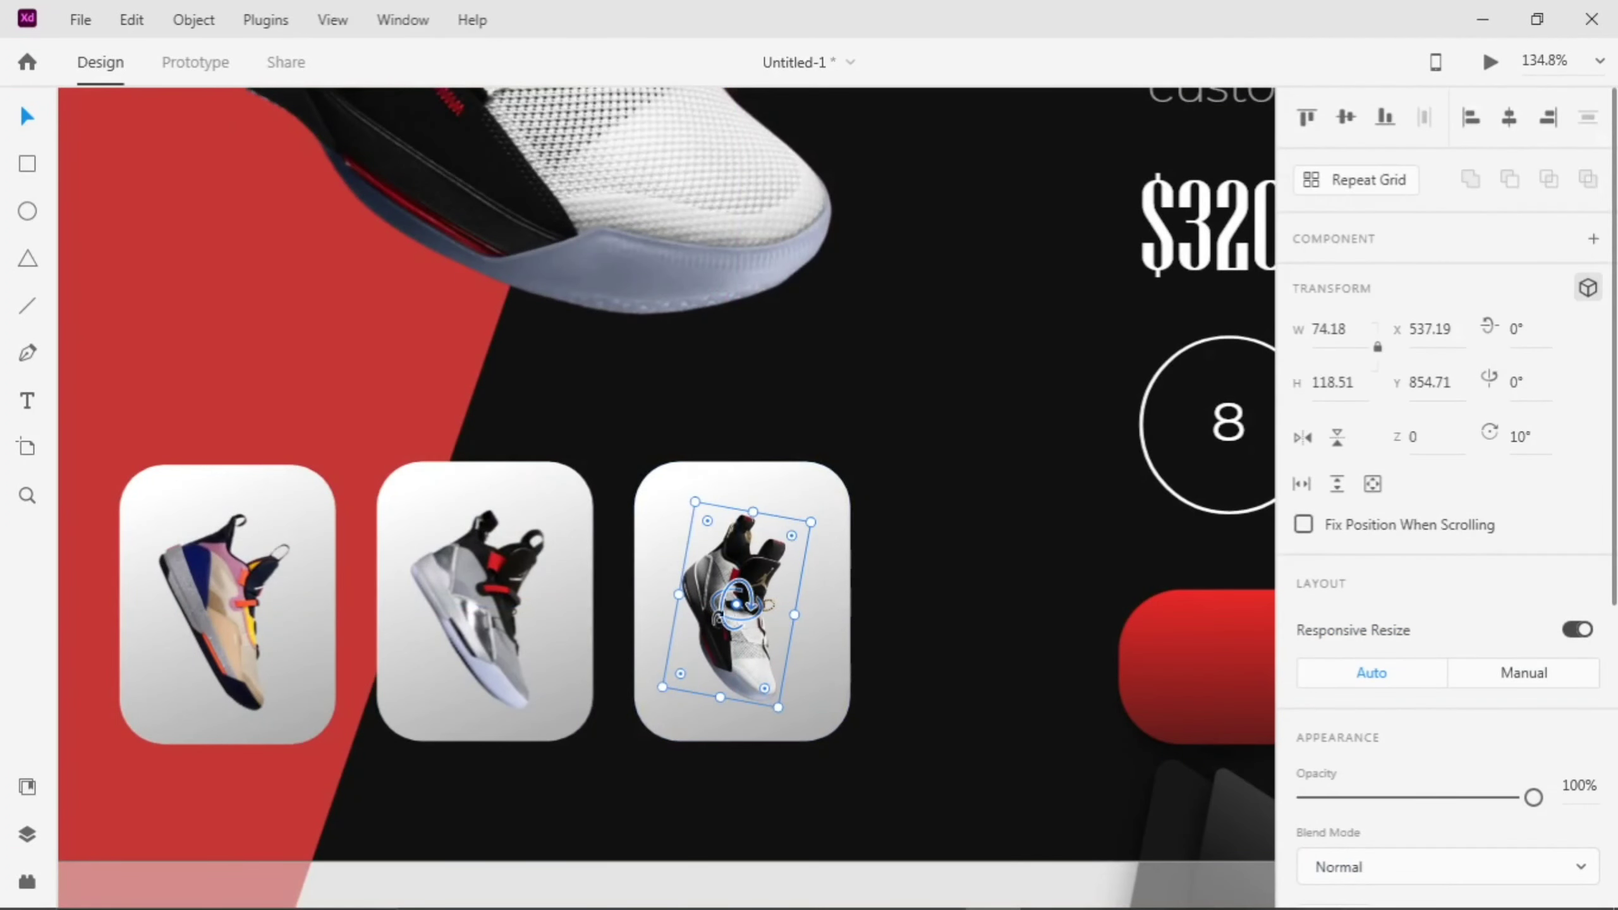
pyautogui.moveTo(735, 617); pyautogui.dragTo(743, 599)
pyautogui.click(743, 613)
pyautogui.hotkey('ctrl', 'z')
pyautogui.press('Escape')
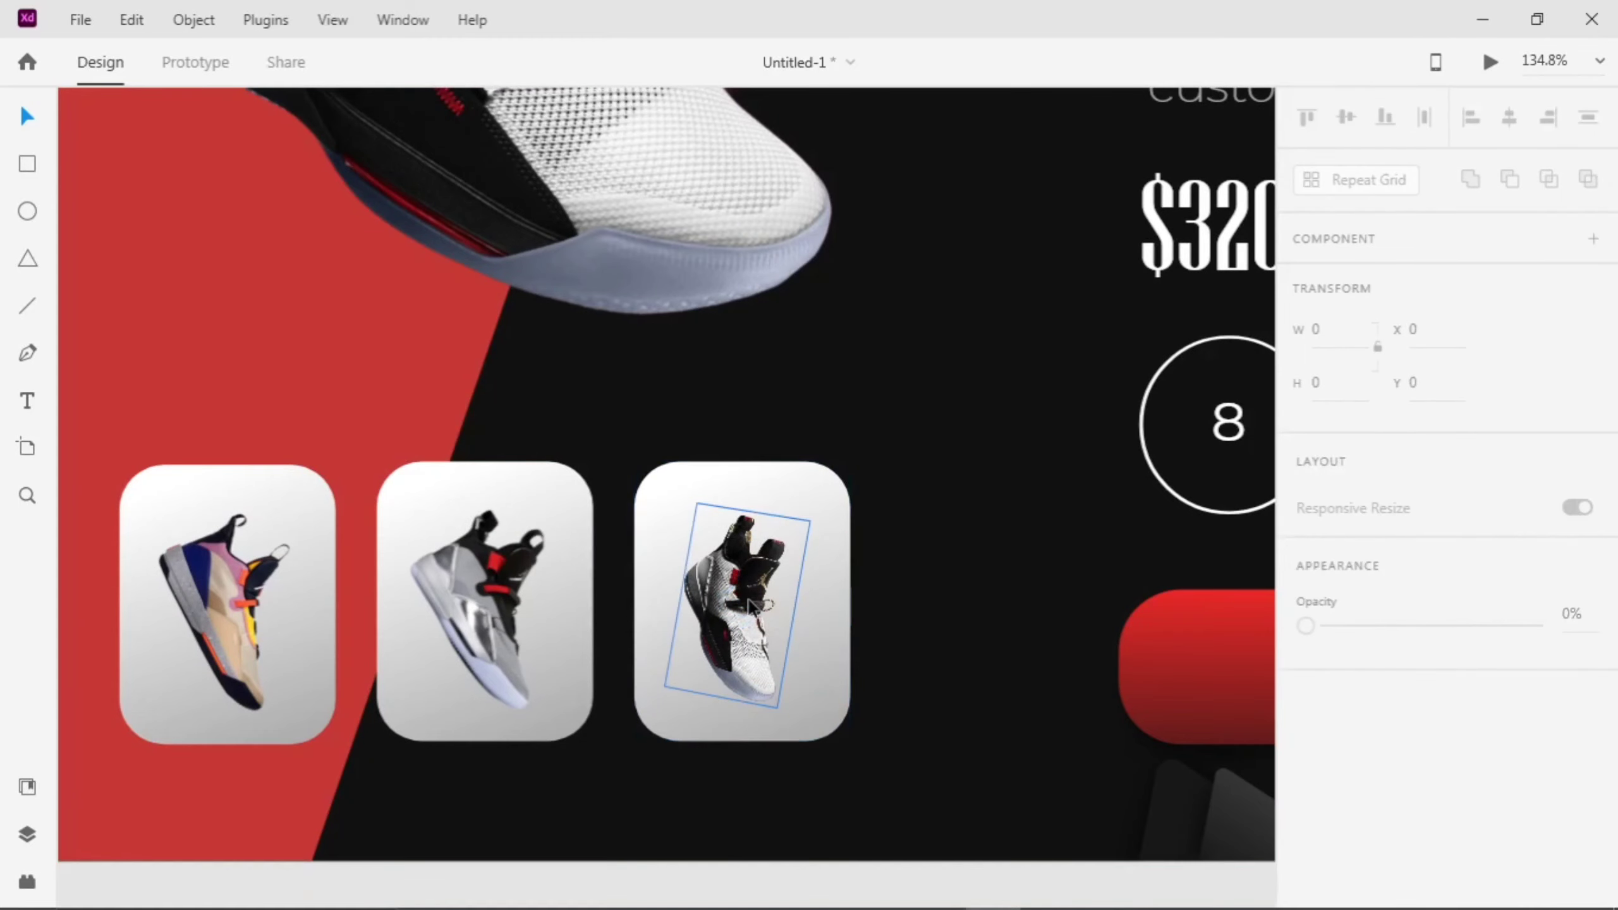
pyautogui.click(1055, 588)
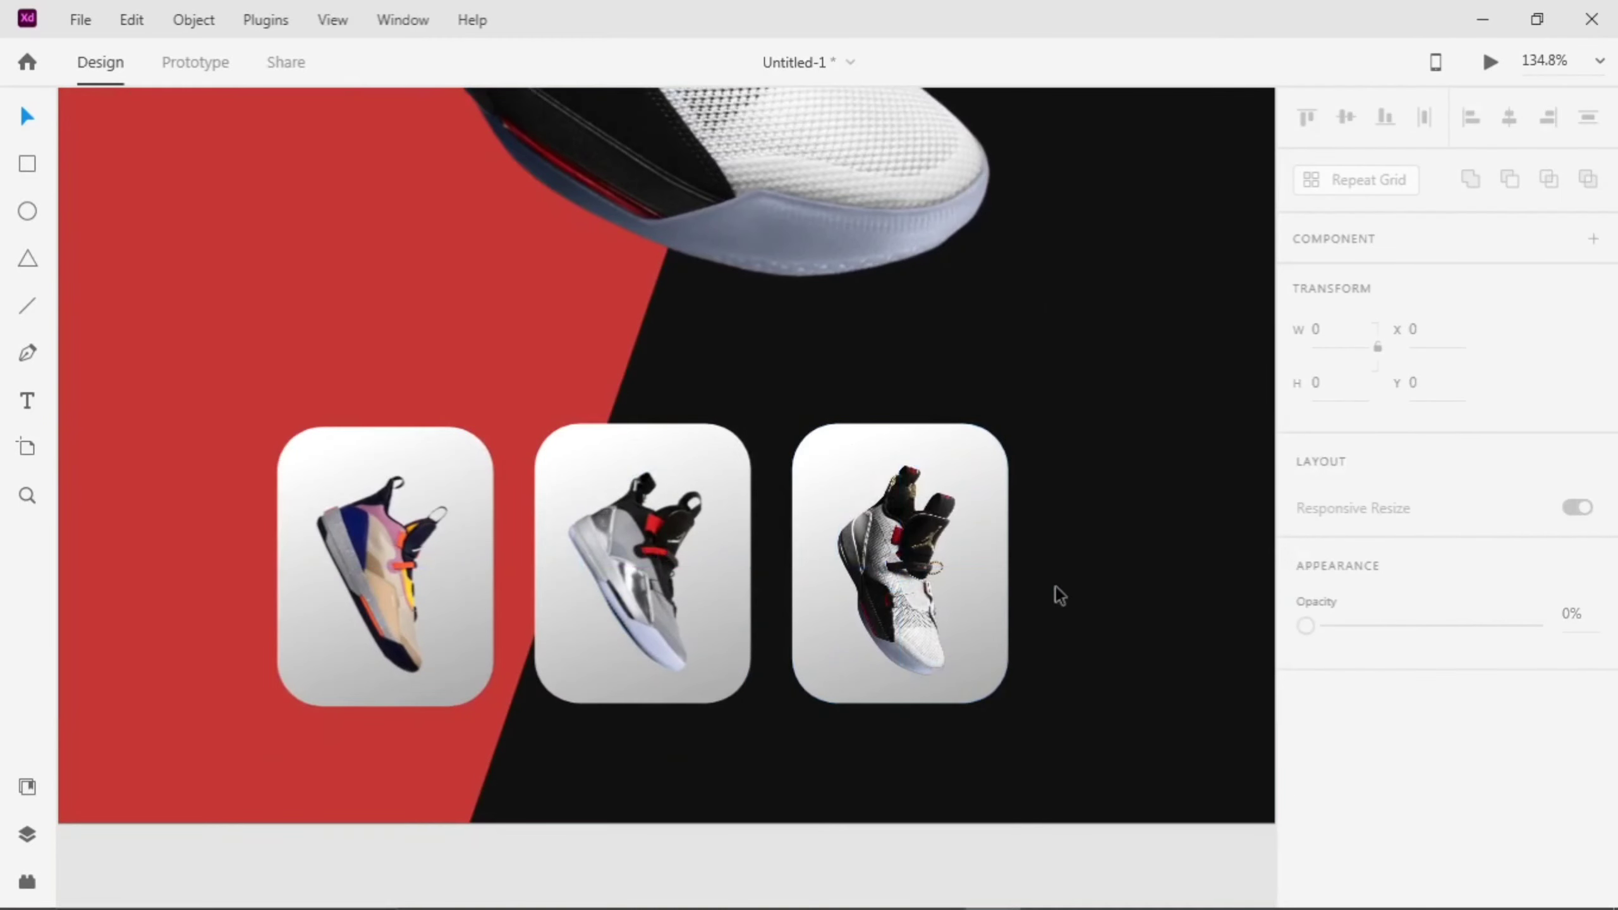
# - Draw a 108-wide horizontal line beneath the third card and give it a white border of size 2
pyautogui.scroll(-3, 1055, 587)
pyautogui.moveTo(581, 671); pyautogui.dragTo(685, 672)
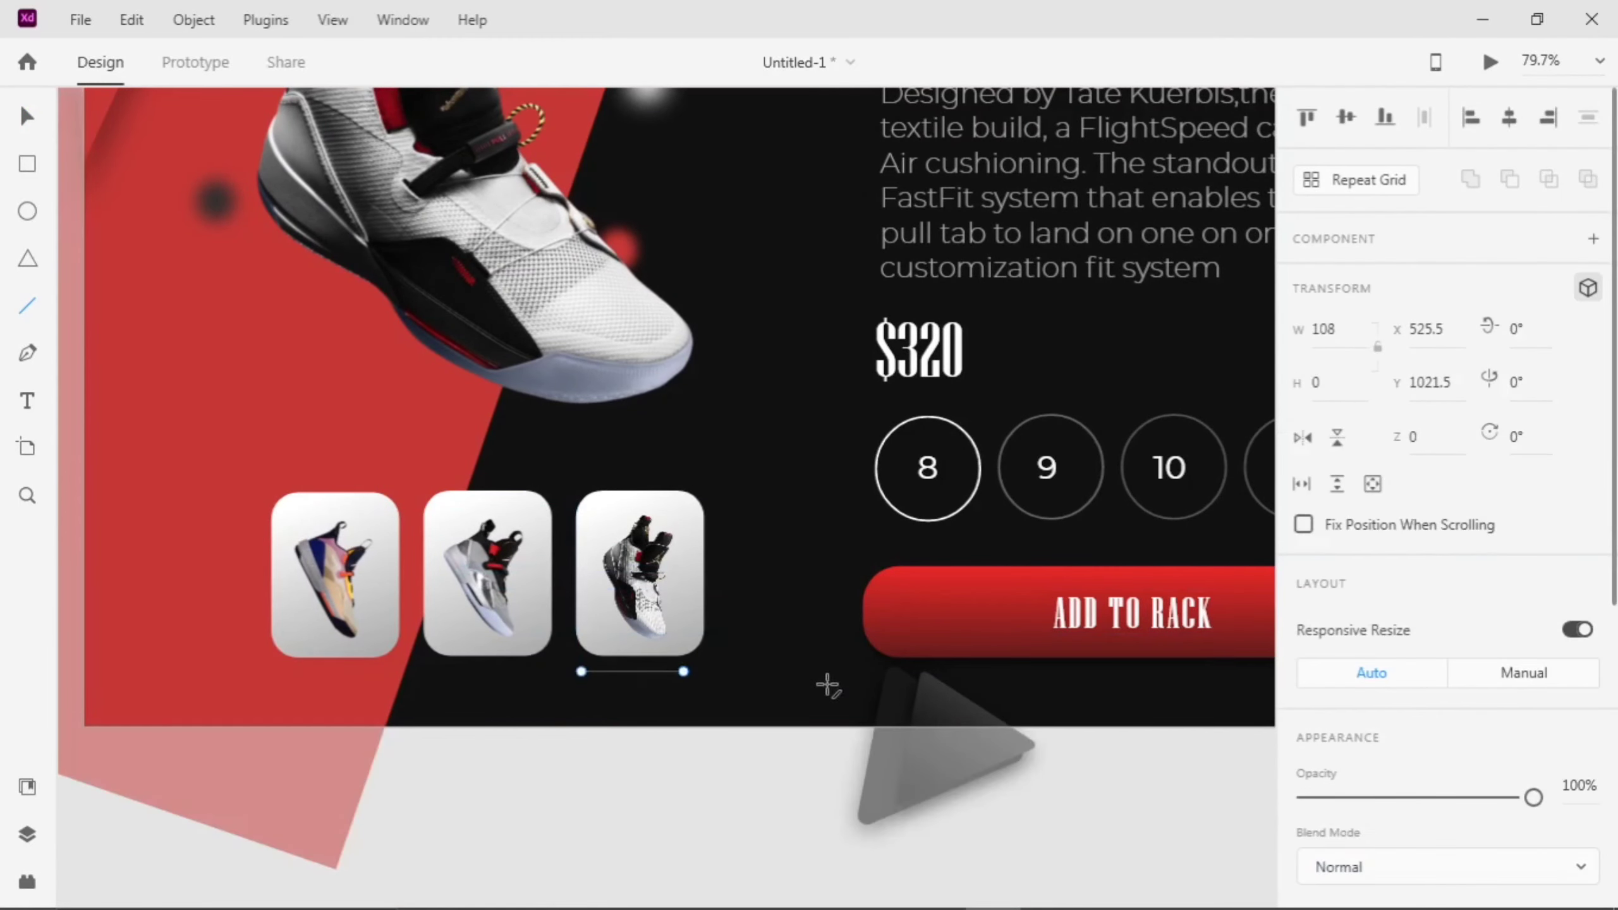
pyautogui.scroll(4, 663, 663)
pyautogui.scroll(-5, 1383, 675)
pyautogui.click(1372, 497)
pyautogui.write('2')
pyautogui.click(1353, 449)
pyautogui.click(997, 290)
# - Move the white line closer to the third card and center it beneath the card
pyautogui.scroll(3, 600, 519)
pyautogui.scroll(1, 600, 520)
pyautogui.press('v')
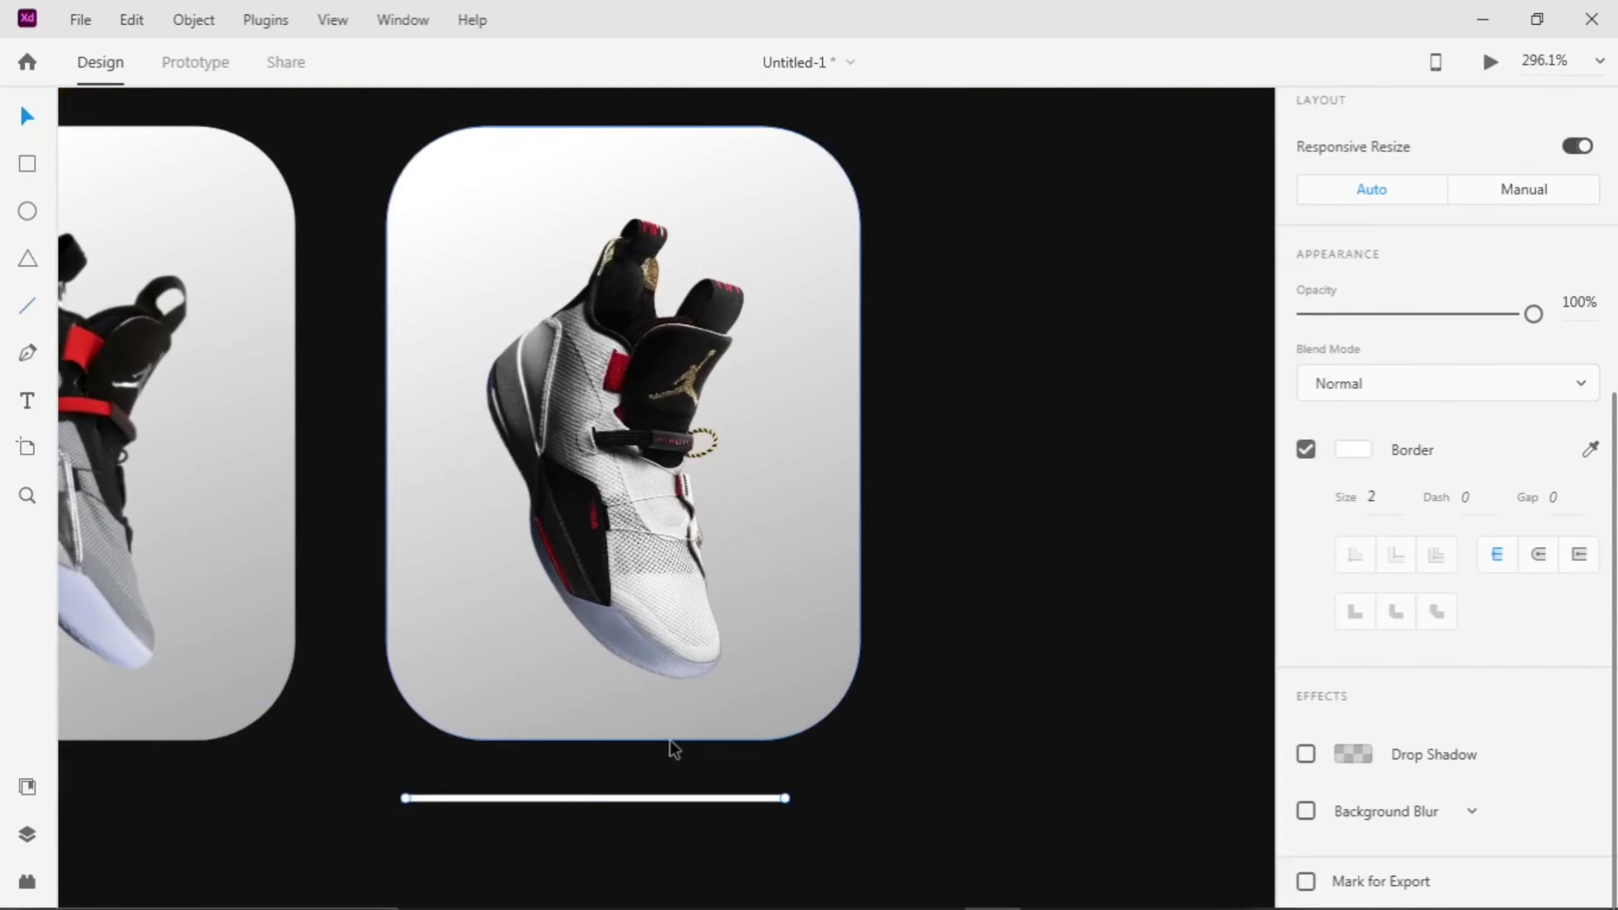
pyautogui.moveTo(663, 797); pyautogui.dragTo(693, 776)
pyautogui.click(999, 584)
# - Reduce the shoe description text to size 27 and move the paragraph slightly down
pyautogui.scroll(-10, 998, 585)
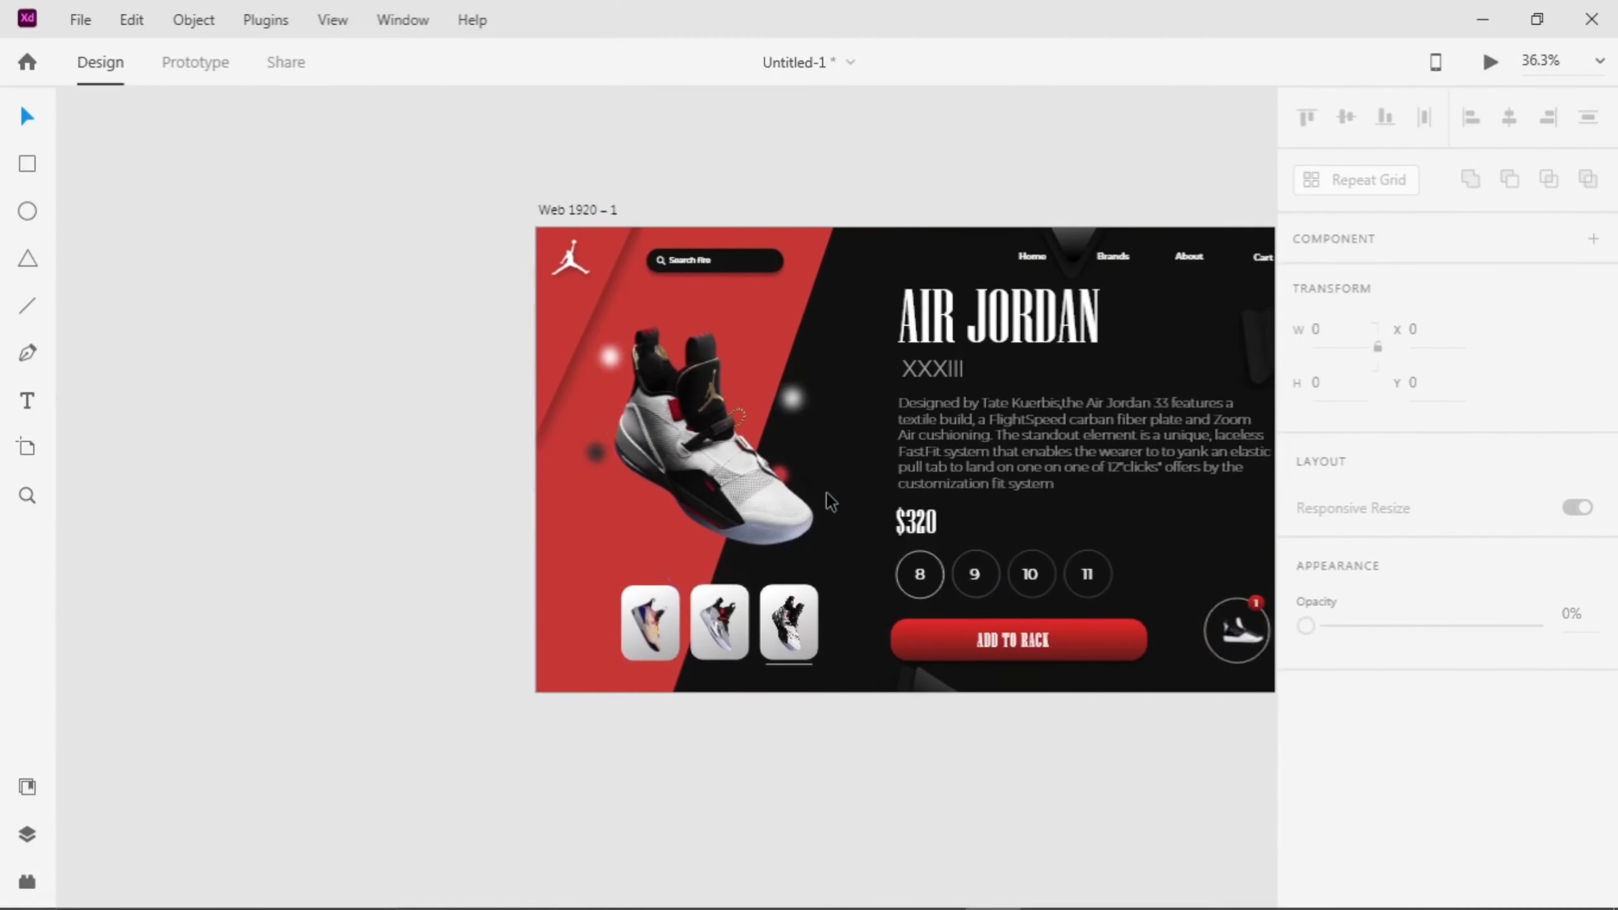
pyautogui.hscroll(1, 826, 491)
pyautogui.hotkey('ctrl', '0')
pyautogui.click(845, 483)
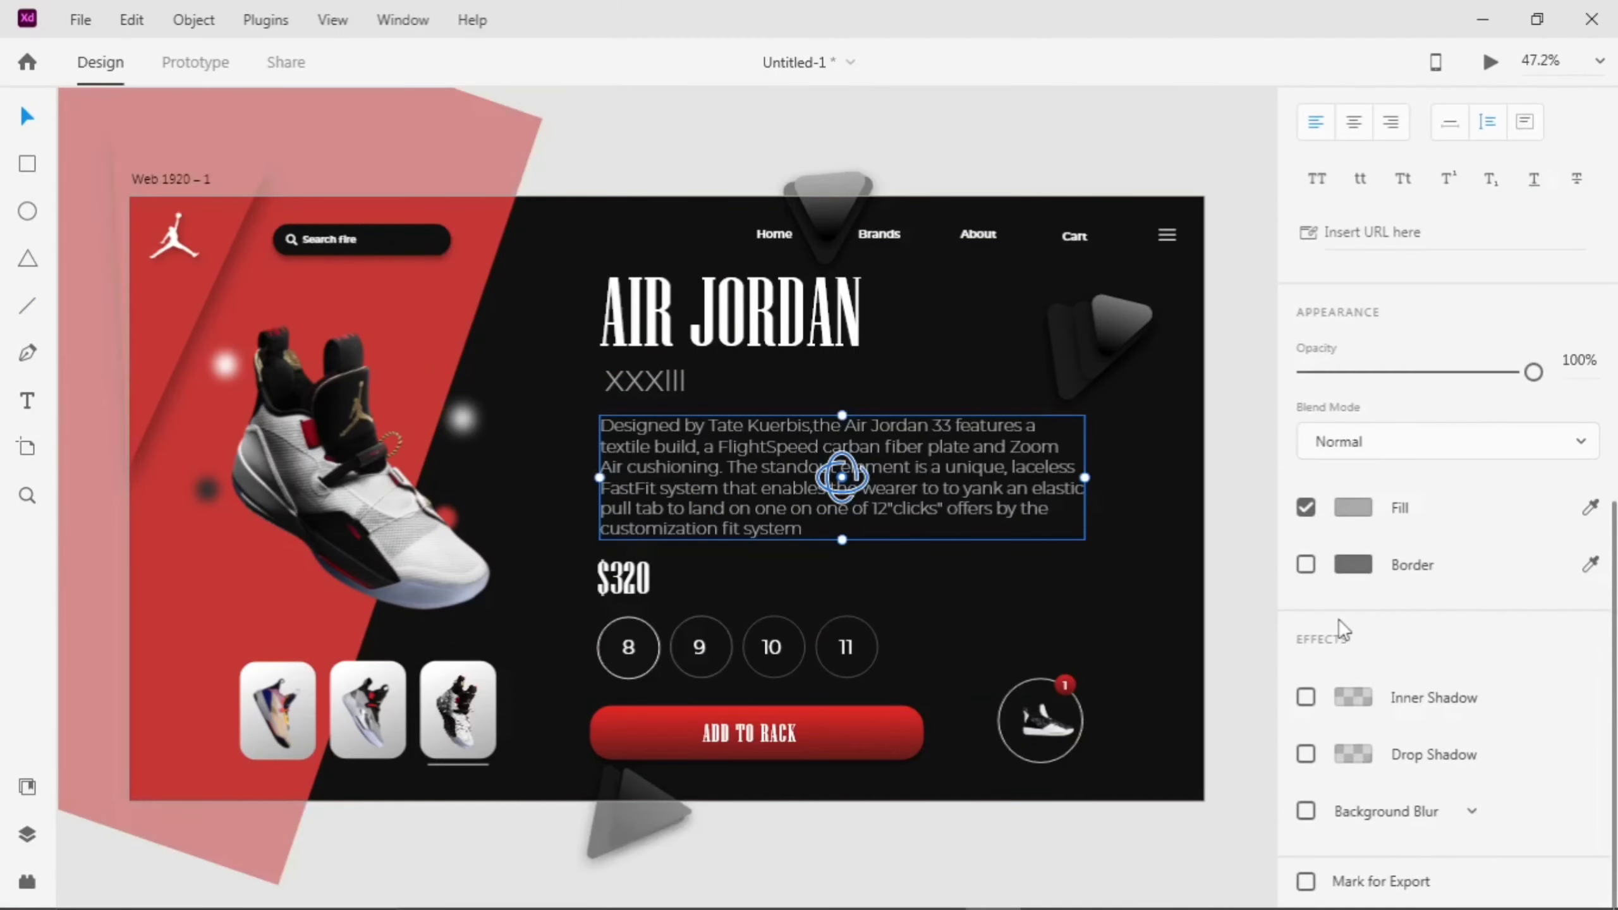
pyautogui.scroll(5, 1337, 618)
pyautogui.scroll(-4, 1523, 506)
pyautogui.scroll(4, 1348, 678)
pyautogui.click(1305, 502)
pyautogui.press('Down')
pyautogui.press('Down')
pyautogui.press('Down')
pyautogui.moveTo(788, 436); pyautogui.dragTo(788, 456)
# - Move the XXXIII subtitle and the AIR JORDAN heading slightly down, lining up the subtitle with the heading
pyautogui.click(675, 371)
pyautogui.moveTo(676, 371); pyautogui.dragTo(671, 385)
pyautogui.moveTo(749, 319); pyautogui.dragTo(747, 340)
pyautogui.click(1154, 558)
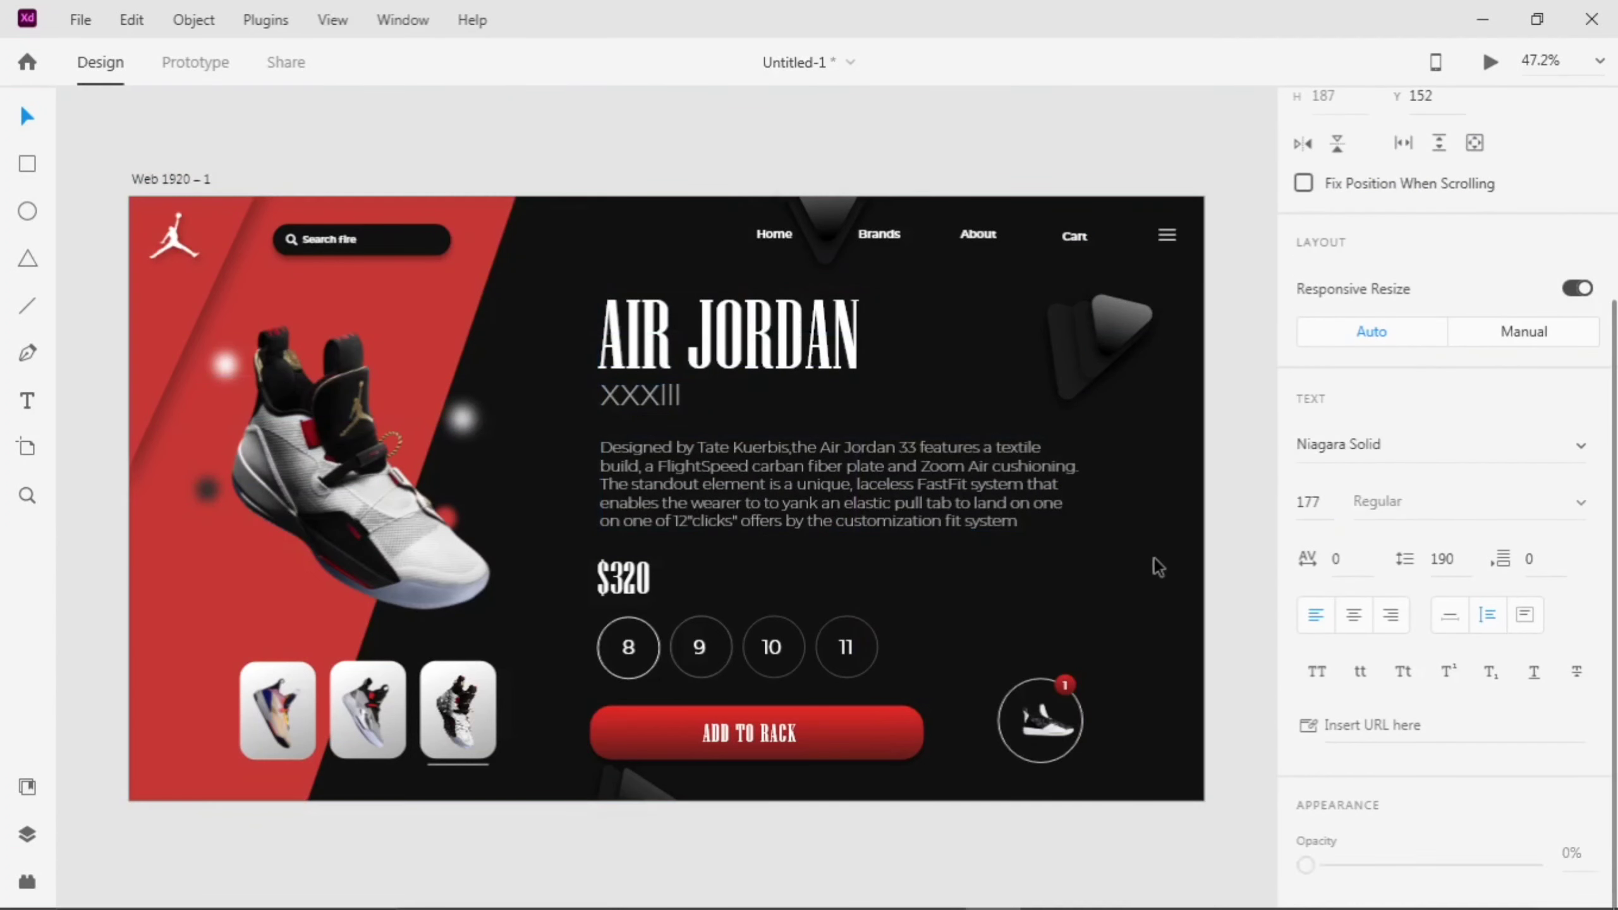
# - Align the description paragraph and the price with the heading's left edge at X 837, placing the price at Y 637
pyautogui.moveTo(628, 577); pyautogui.dragTo(635, 583)
pyautogui.moveTo(890, 477); pyautogui.dragTo(888, 476)
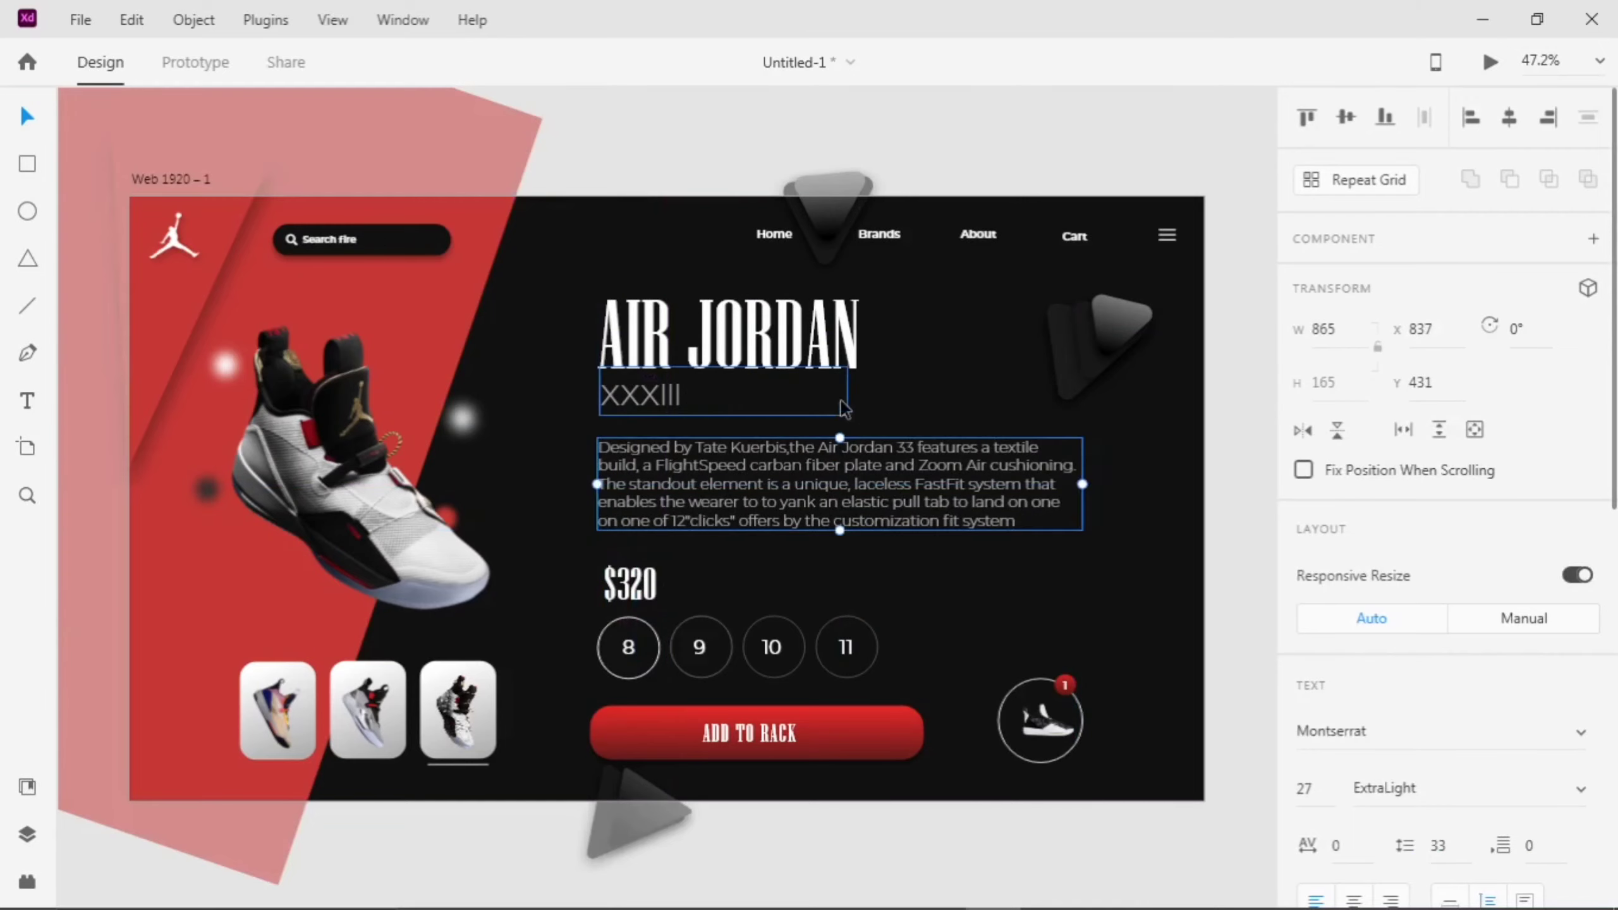
pyautogui.scroll(4, 725, 388)
pyautogui.moveTo(590, 402); pyautogui.dragTo(583, 402)
pyautogui.moveTo(550, 790)
pyautogui.mouseDown()
pyautogui.moveTo(523, 775)
pyautogui.moveTo(537, 775)
pyautogui.mouseUp()
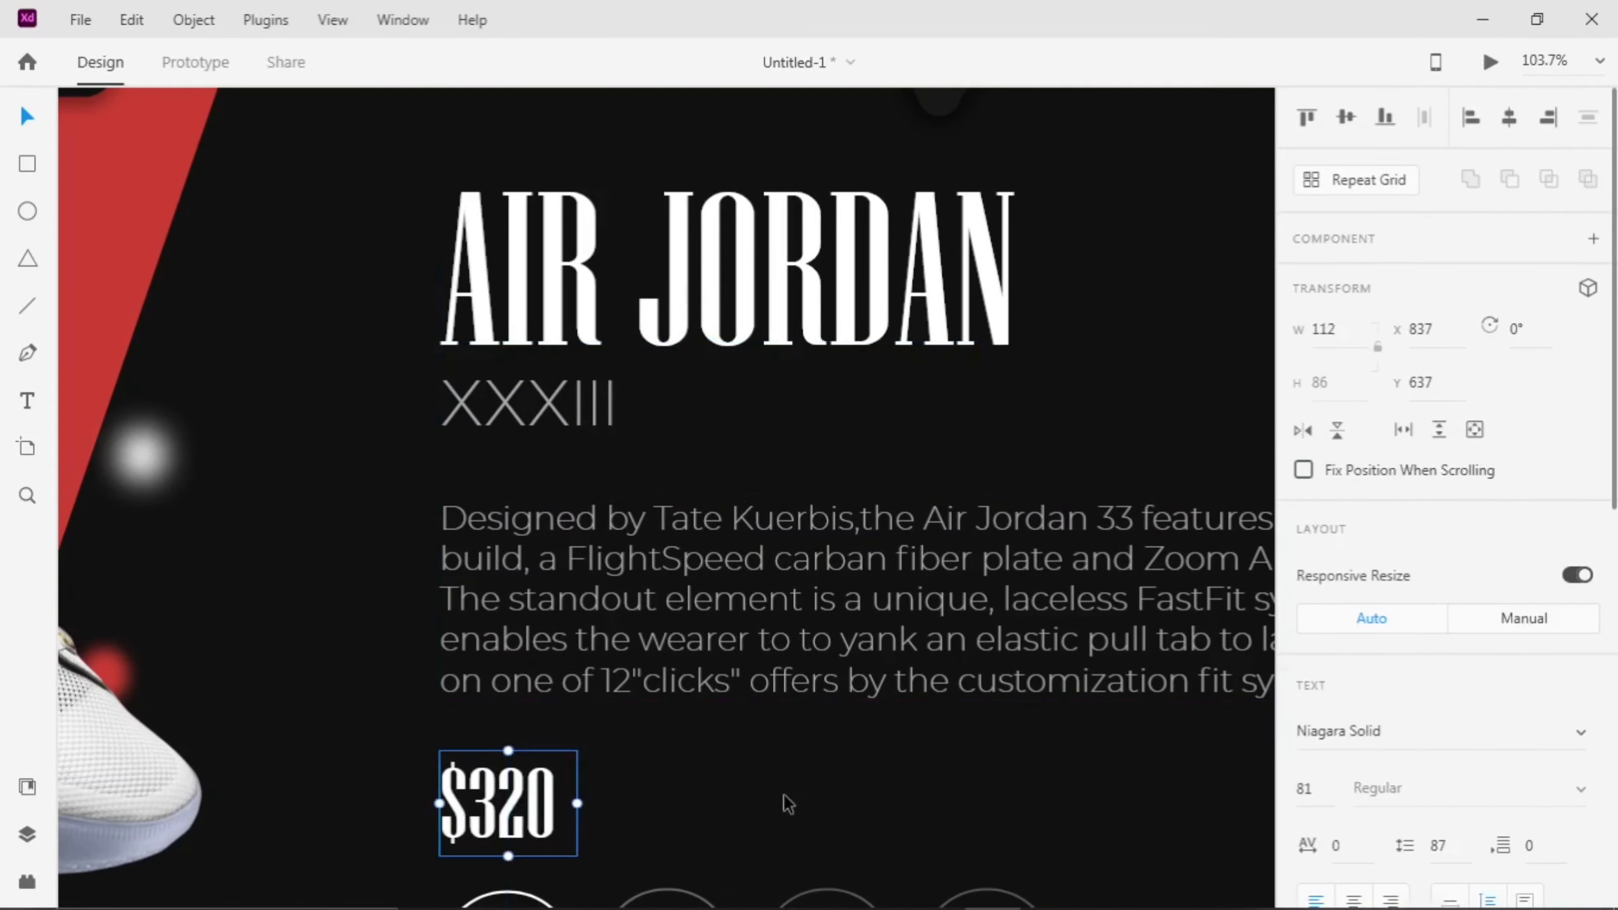
pyautogui.click(783, 794)
# - Try to place a copy of the blurred white circle under the shoe's toe and send it behind the shoe
pyautogui.scroll(-4, 784, 794)
pyautogui.scroll(-3, 978, 757)
pyautogui.hscroll(-3, 554, 561)
pyautogui.moveTo(622, 498); pyautogui.dragTo(640, 686)
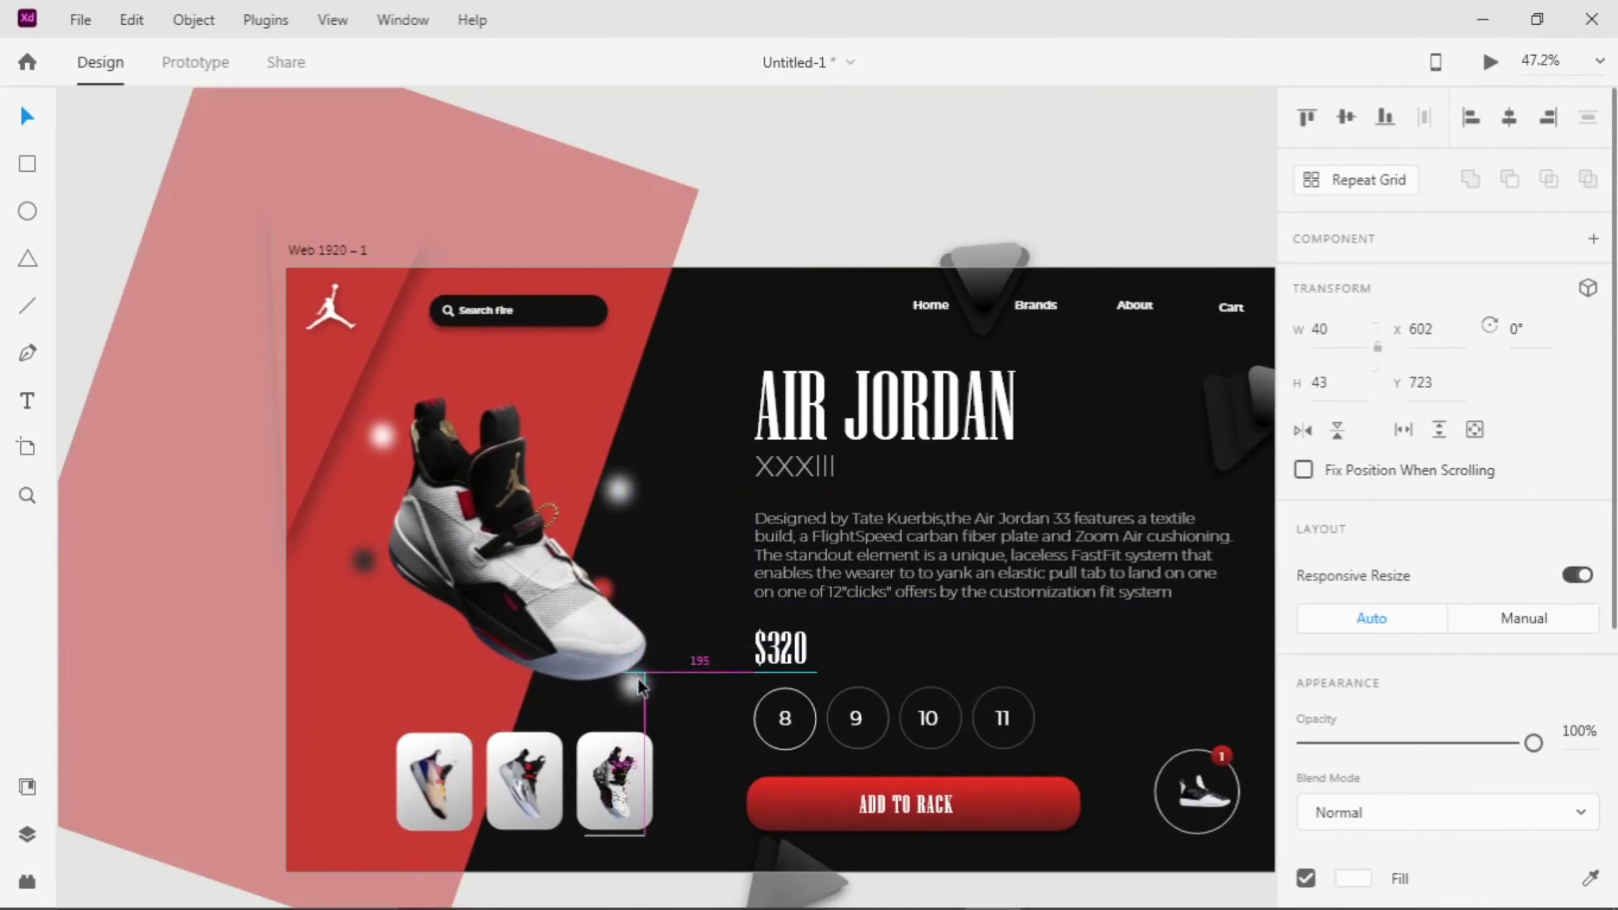
pyautogui.rightClick(612, 672)
pyautogui.click(723, 628)
pyautogui.click(529, 513)
pyautogui.click(618, 690)
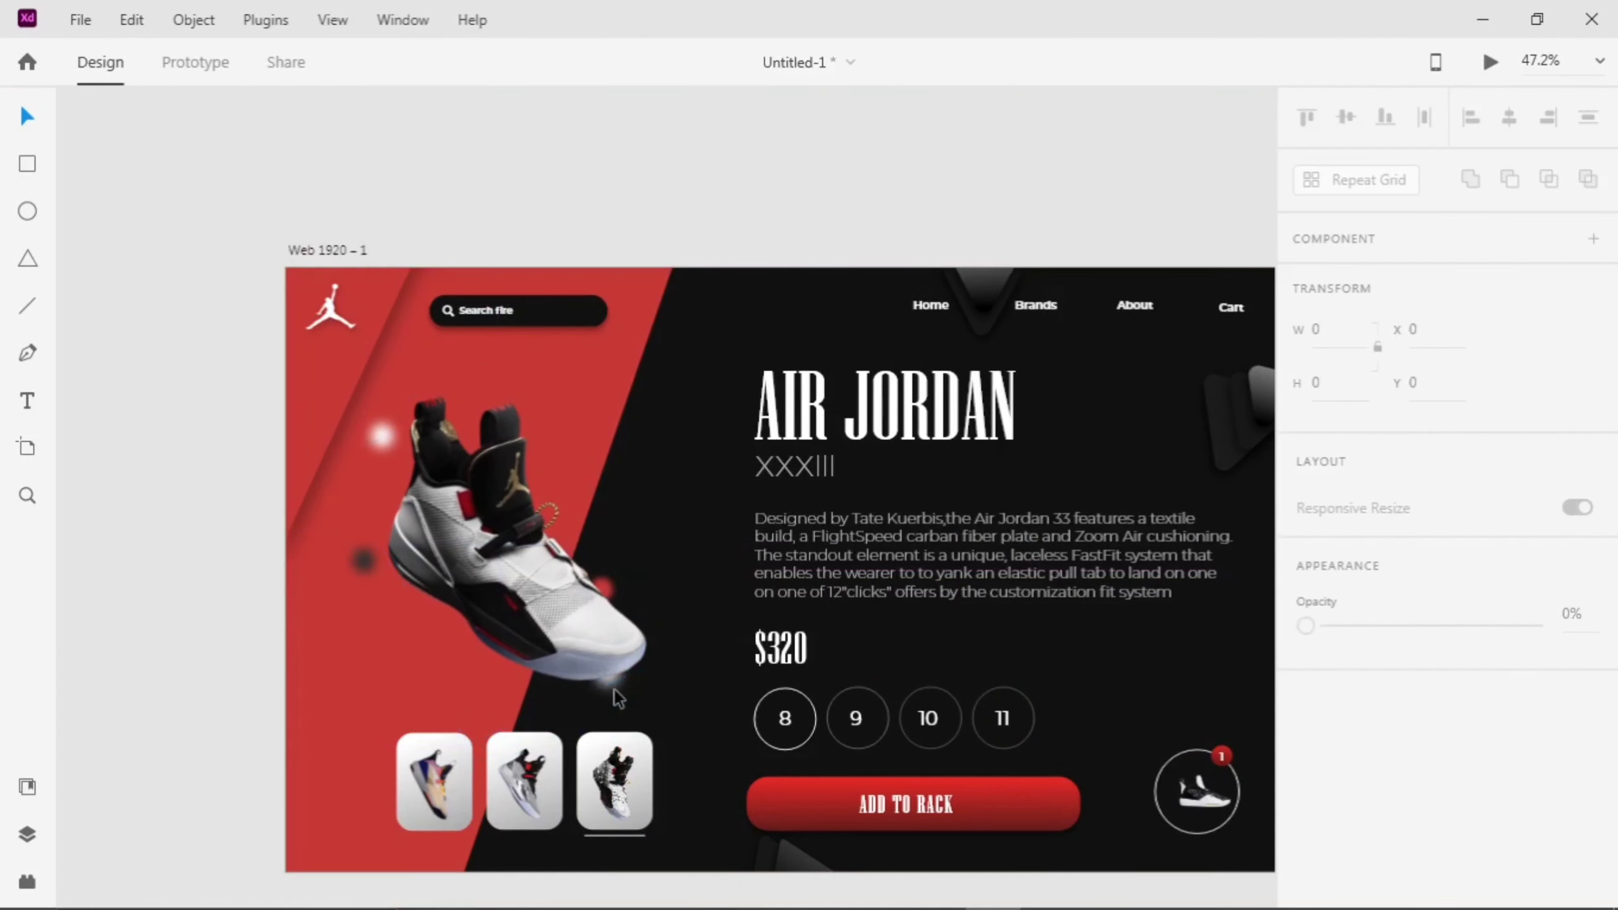
pyautogui.hotkey('ctrl', 'z')
pyautogui.hotkey('ctrl', 'z')
# - Duplicate the blurred white circle beneath the front of the shoe's sole and arrange it behind the shoe
pyautogui.click(679, 553)
pyautogui.keyDown('alt'); pyautogui.moveTo(619, 492); pyautogui.dragTo(586, 677); pyautogui.keyUp('alt')
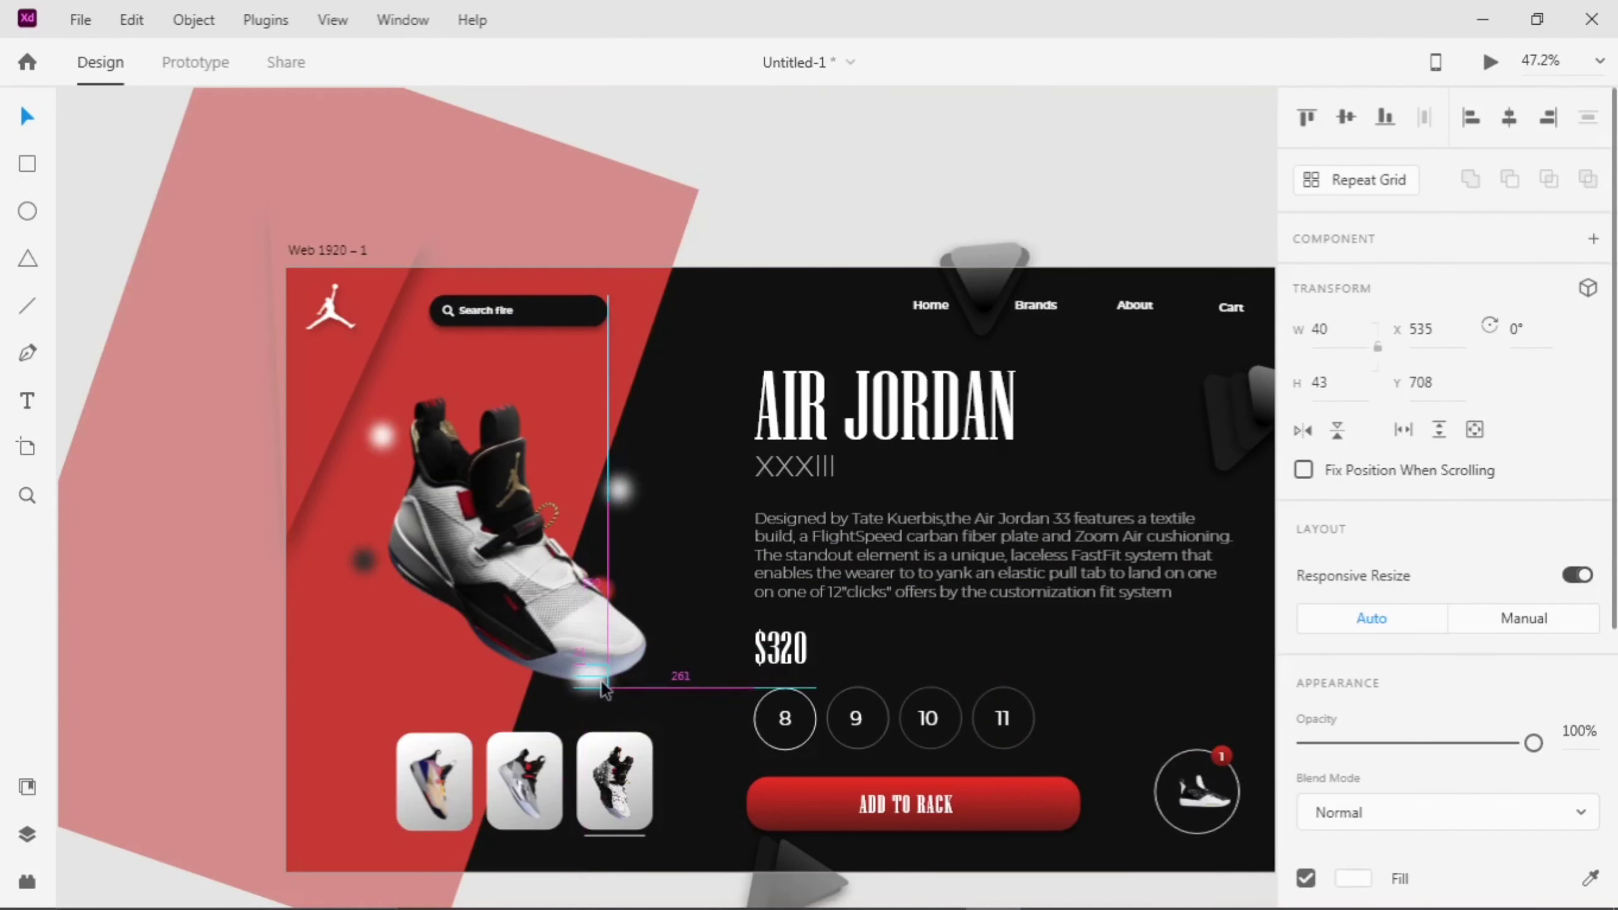
pyautogui.rightClick(584, 676)
pyautogui.click(685, 597)
# - Add another blurred circle beneath the toe beside the white one, fill it with #FF0000 and reduce its blur
pyautogui.click(618, 684)
pyautogui.scroll(-5, 1495, 817)
pyautogui.click(1353, 508)
pyautogui.moveTo(1179, 388); pyautogui.dragTo(1219, 346)
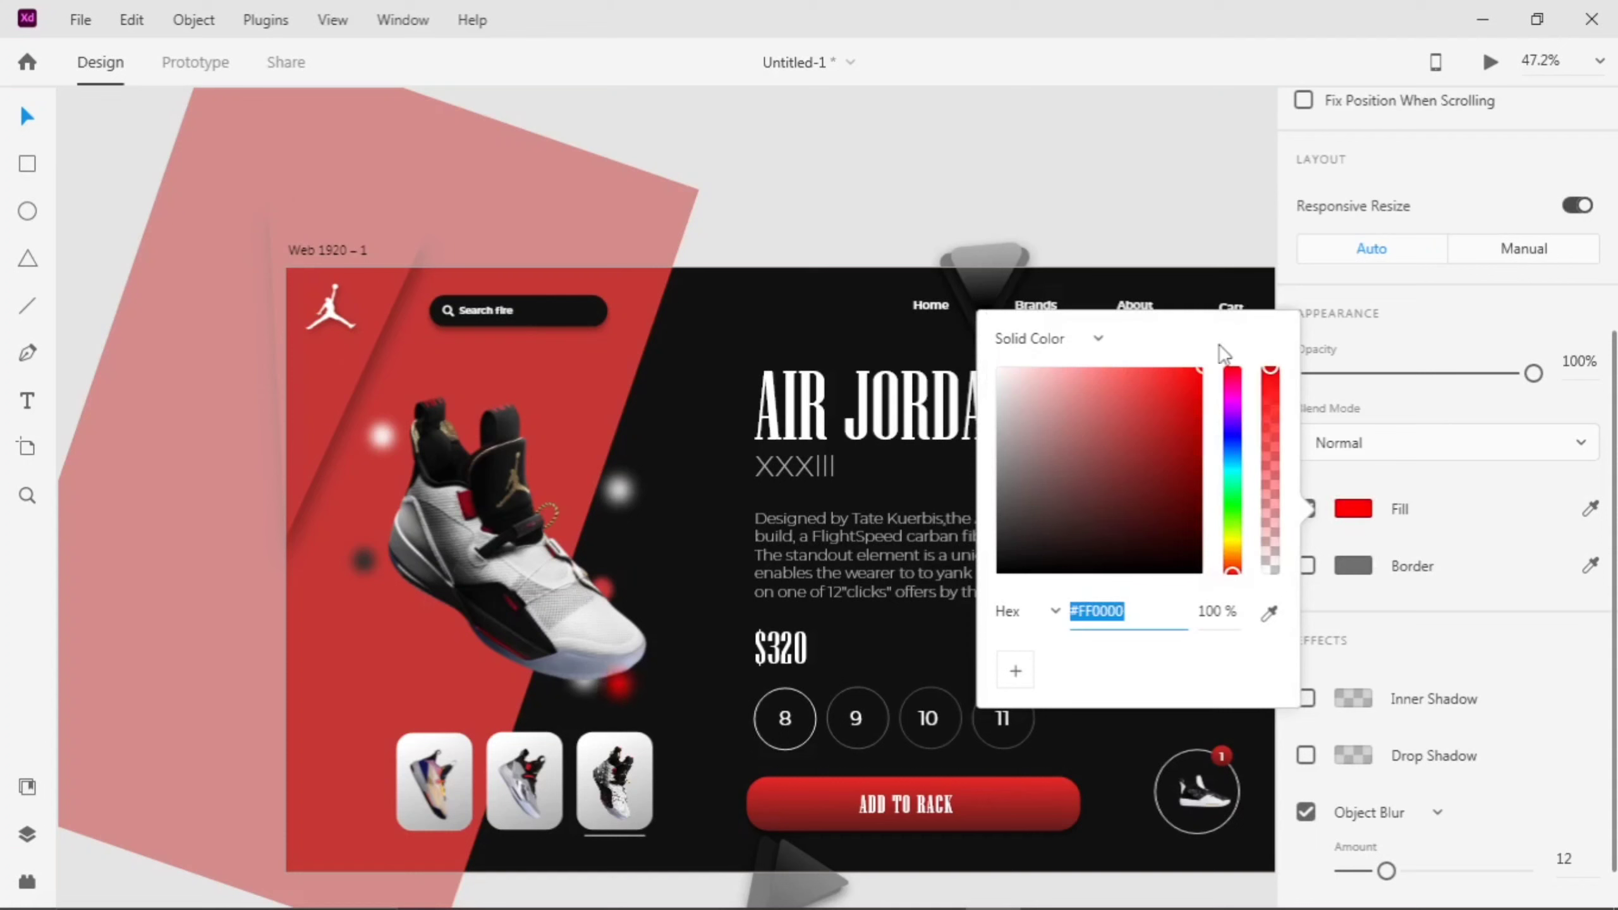
pyautogui.click(860, 613)
pyautogui.click(618, 684)
pyautogui.scroll(-6, 1413, 699)
pyautogui.moveTo(1386, 813); pyautogui.dragTo(1364, 810)
pyautogui.press('Escape')
# - Duplicate the blurred black circle beneath the shoe's heel and arrange it behind the shoe
pyautogui.moveTo(357, 560); pyautogui.dragTo(405, 609)
pyautogui.rightClick(458, 615)
pyautogui.click(559, 597)
pyautogui.scroll(10, 470, 614)
pyautogui.rightClick(602, 614)
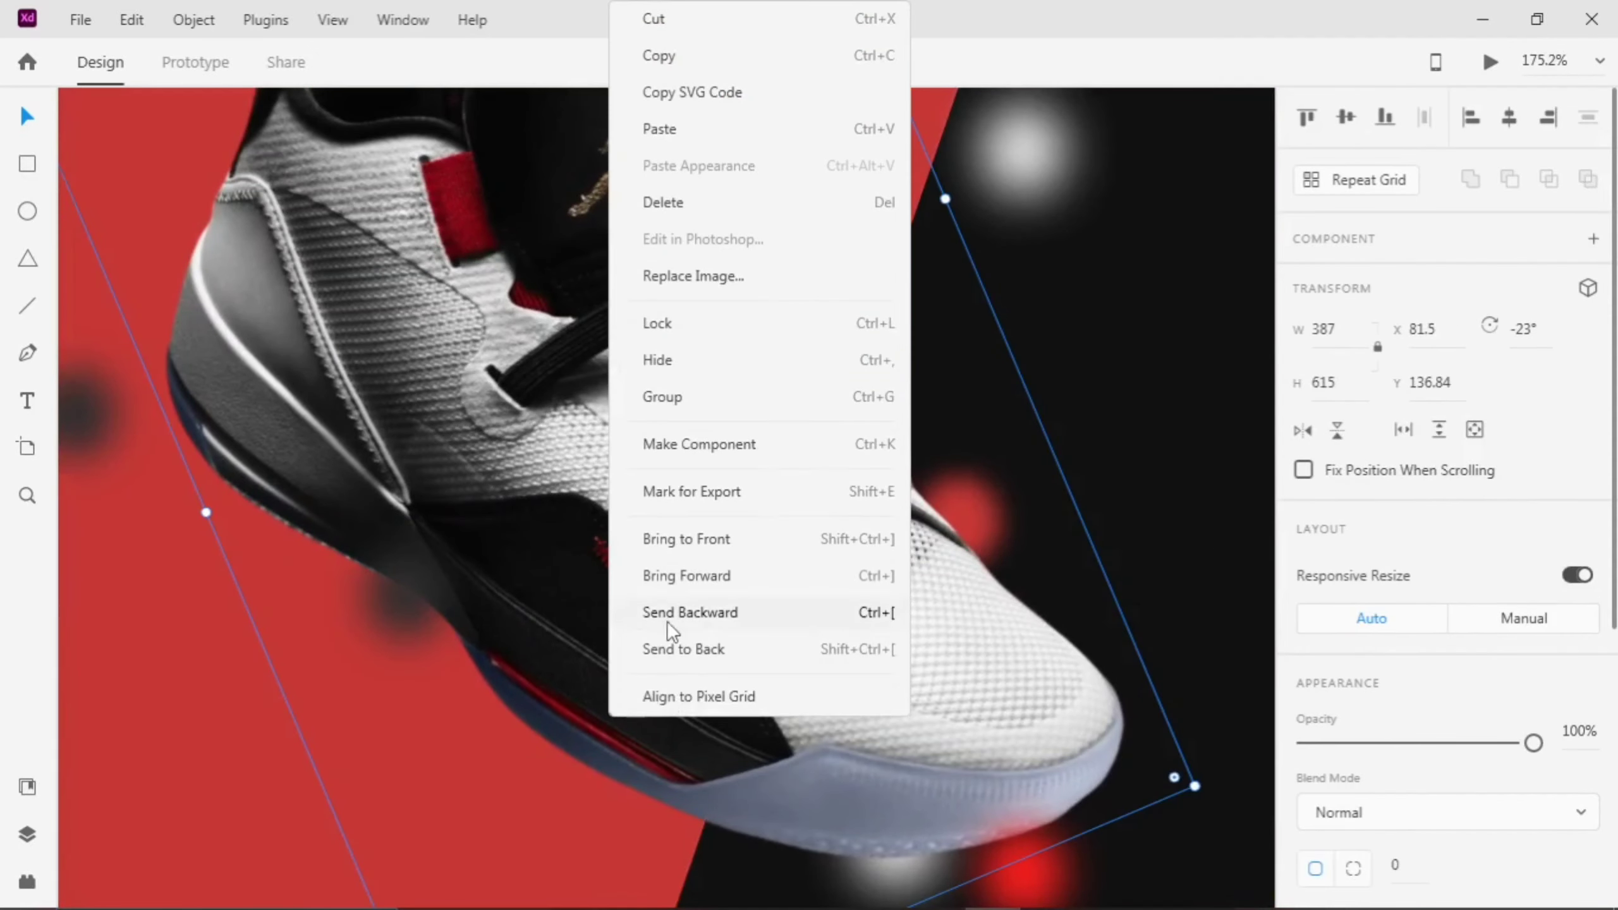
pyautogui.click(637, 614)
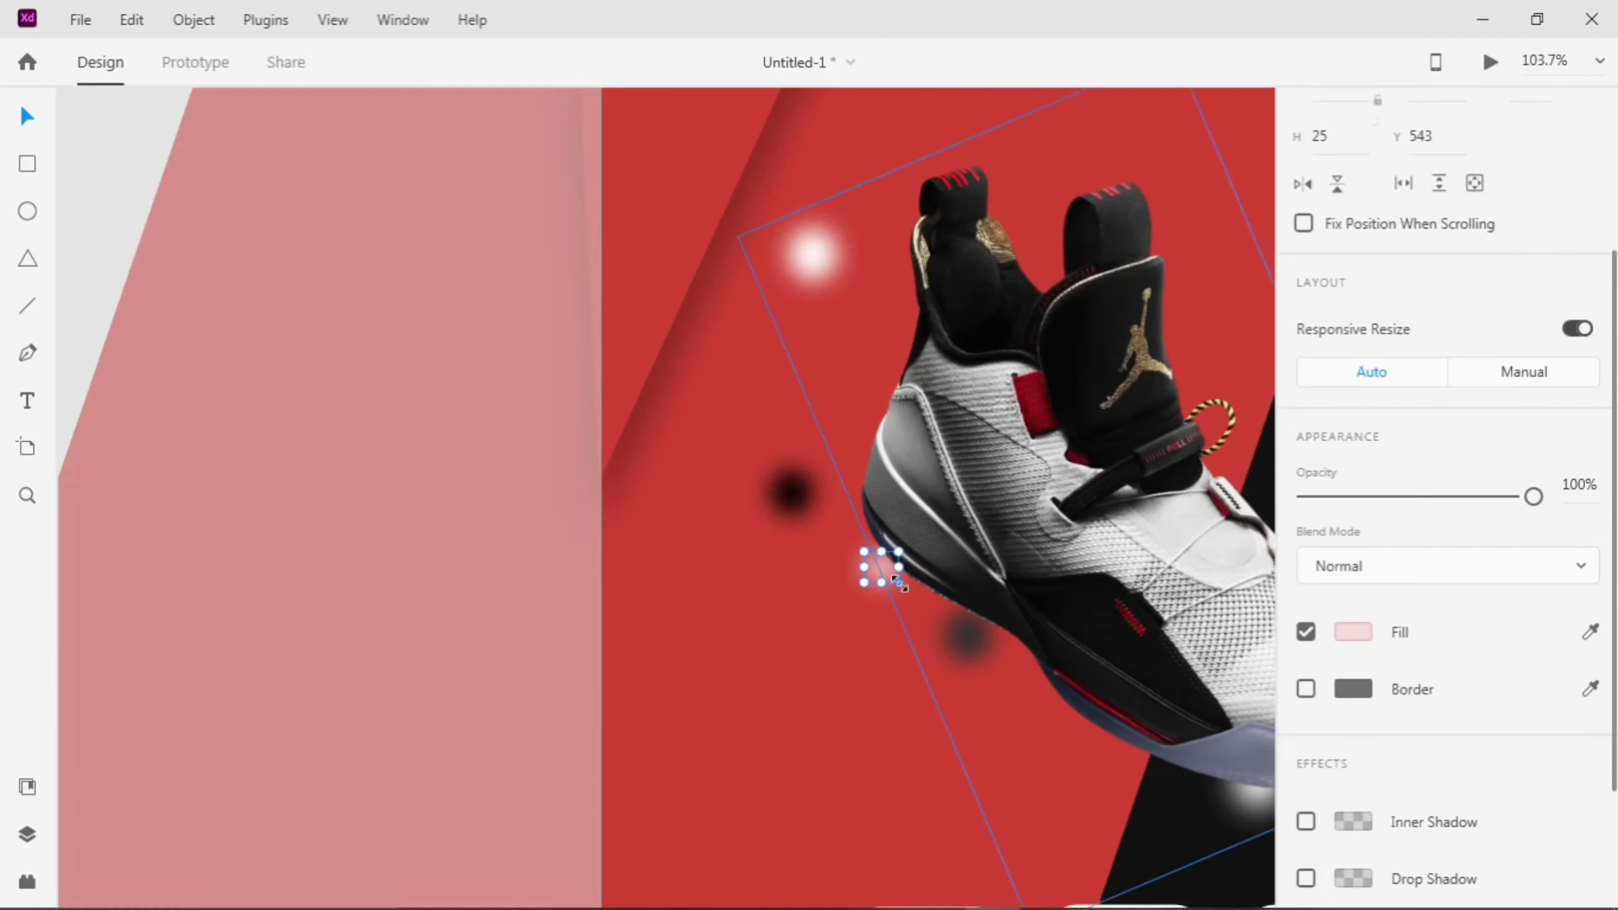
# - Move the small pale pink blurred circle so it sits partly under the shoe's heel
pyautogui.scroll(5, 885, 564)
pyautogui.moveTo(888, 570); pyautogui.dragTo(960, 598)
pyautogui.scroll(-3, 1518, 842)
pyautogui.scroll(-8, 797, 703)
pyautogui.click(564, 812)
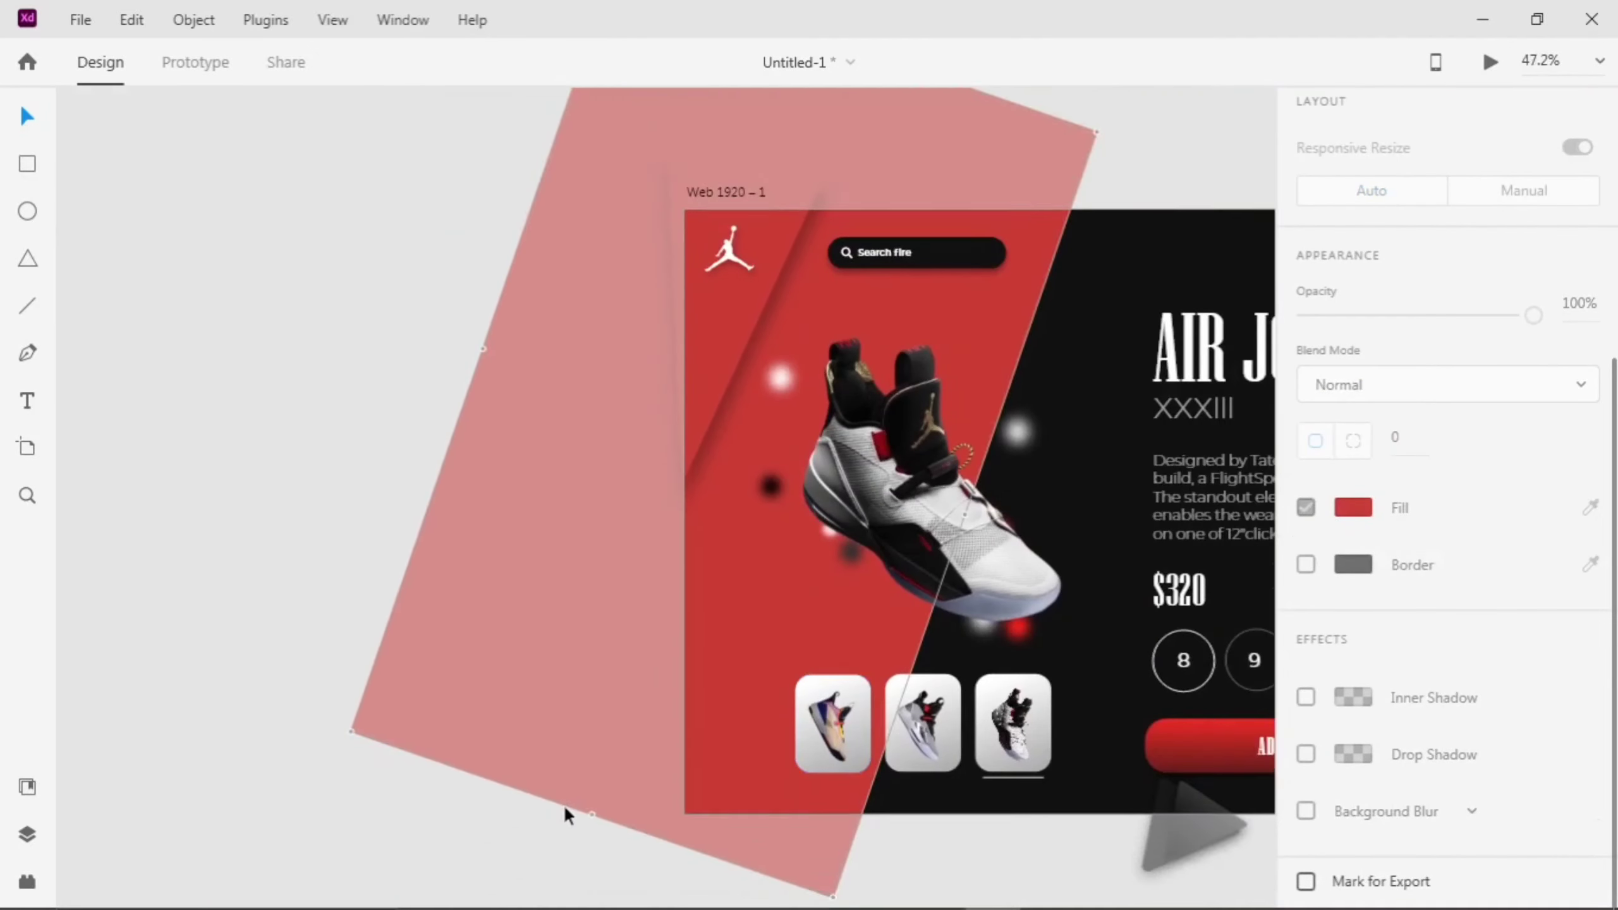
# - Add a drop shadow to the first thumbnail card with X 7, Y 19 and blur 17
pyautogui.hscroll(1, 637, 790)
pyautogui.click(777, 747)
pyautogui.click(785, 758)
pyautogui.scroll(-5, 1503, 889)
pyautogui.click(1305, 754)
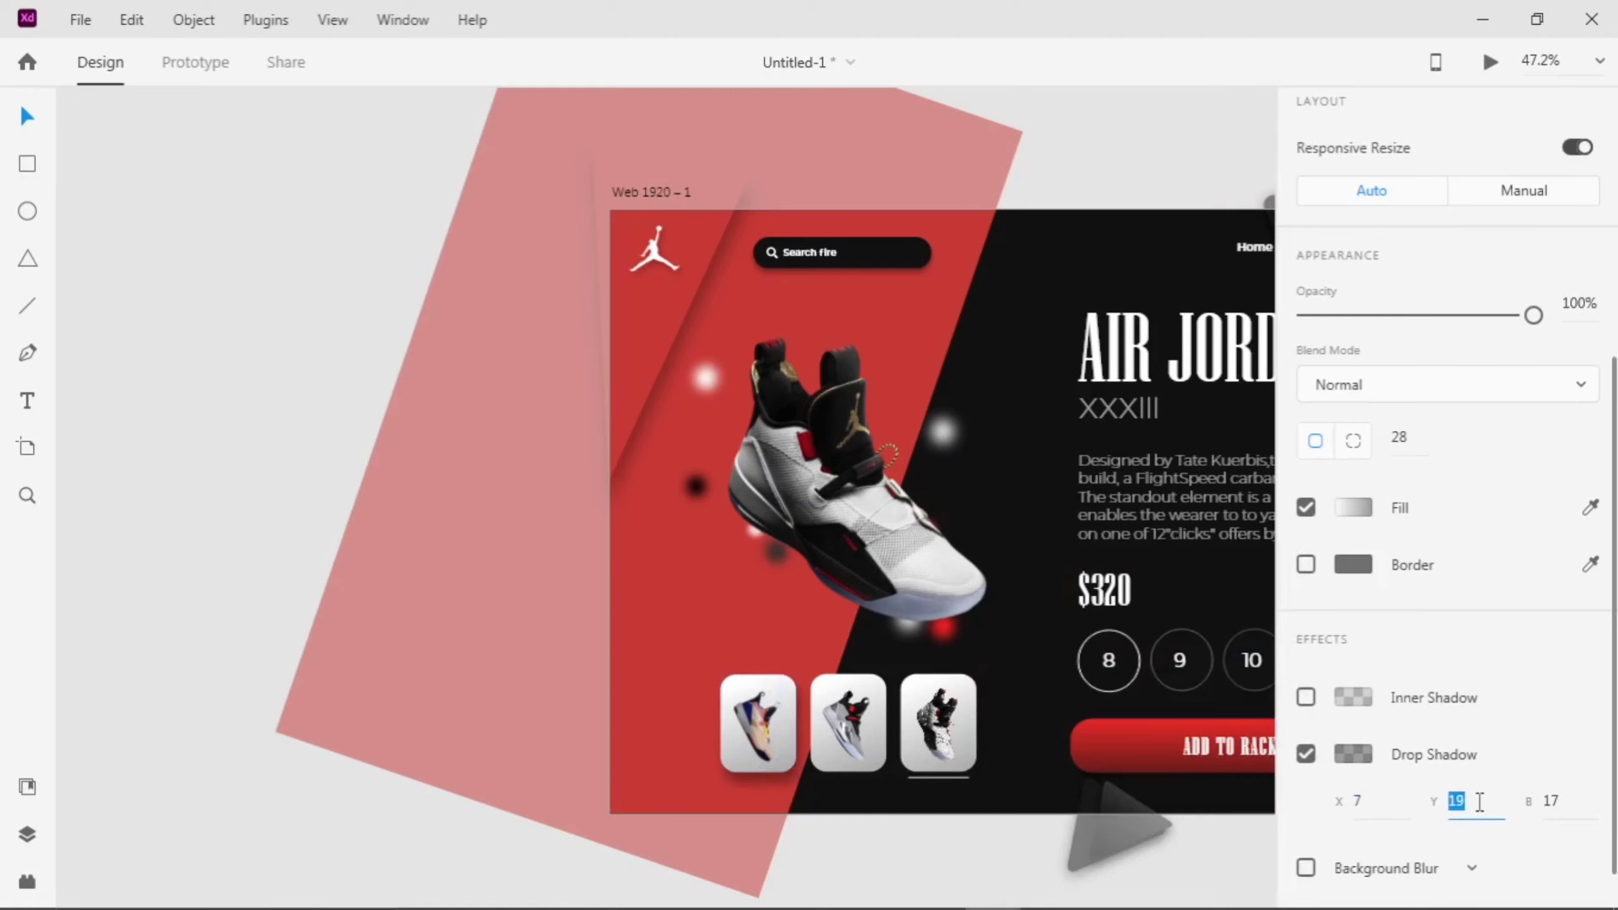
pyautogui.click(961, 496)
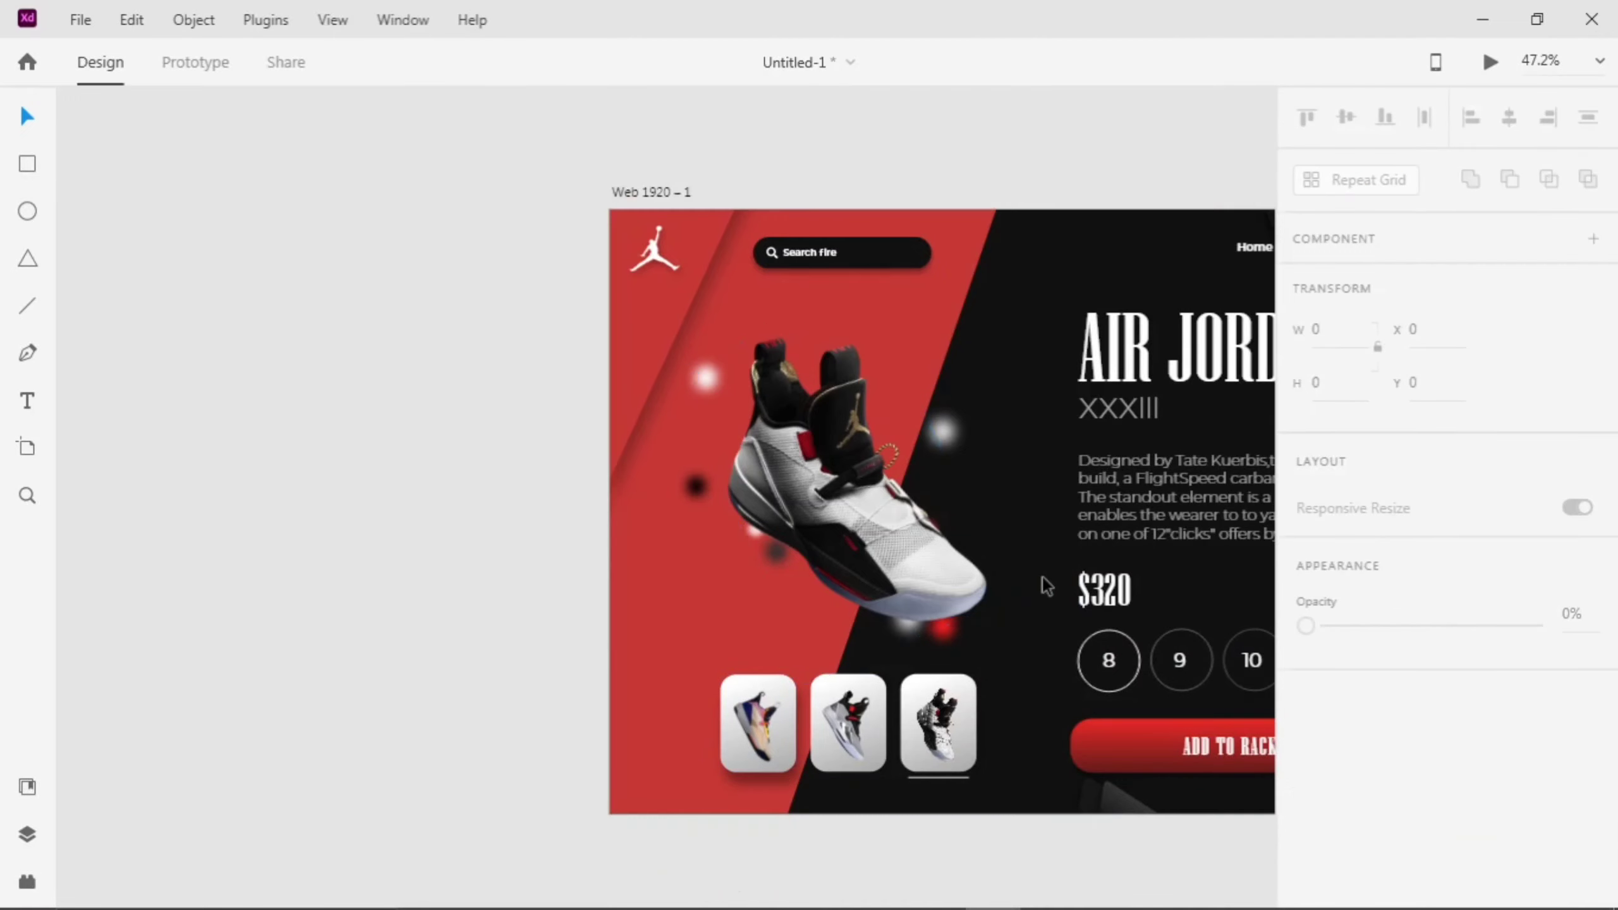
# - Tilt the main shoe using 3D transforms, with an X rotation of -7° and a Y rotation of 28°
pyautogui.scroll(-2, 1020, 456)
pyautogui.hscroll(2, 828, 456)
pyautogui.scroll(4, 538, 419)
pyautogui.click(560, 446)
pyautogui.click(1587, 288)
pyautogui.moveTo(608, 520)
pyautogui.mouseDown()
pyautogui.moveTo(634, 519)
pyautogui.moveTo(588, 548)
pyautogui.moveTo(624, 529)
pyautogui.mouseUp()
pyautogui.click(1587, 288)
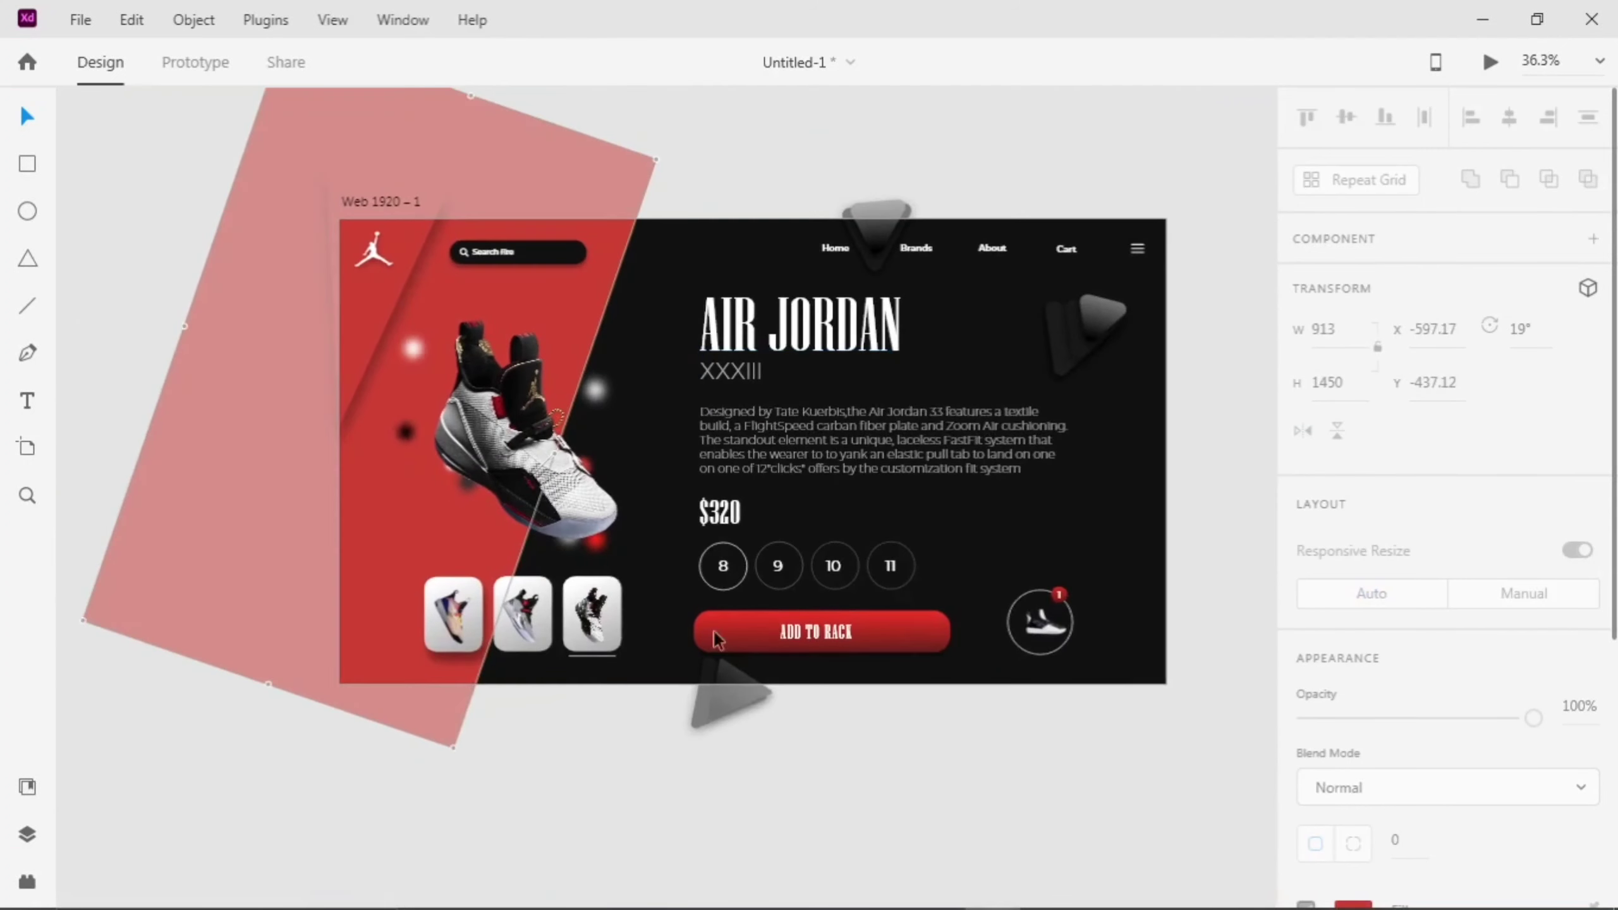
pyautogui.click(724, 777)
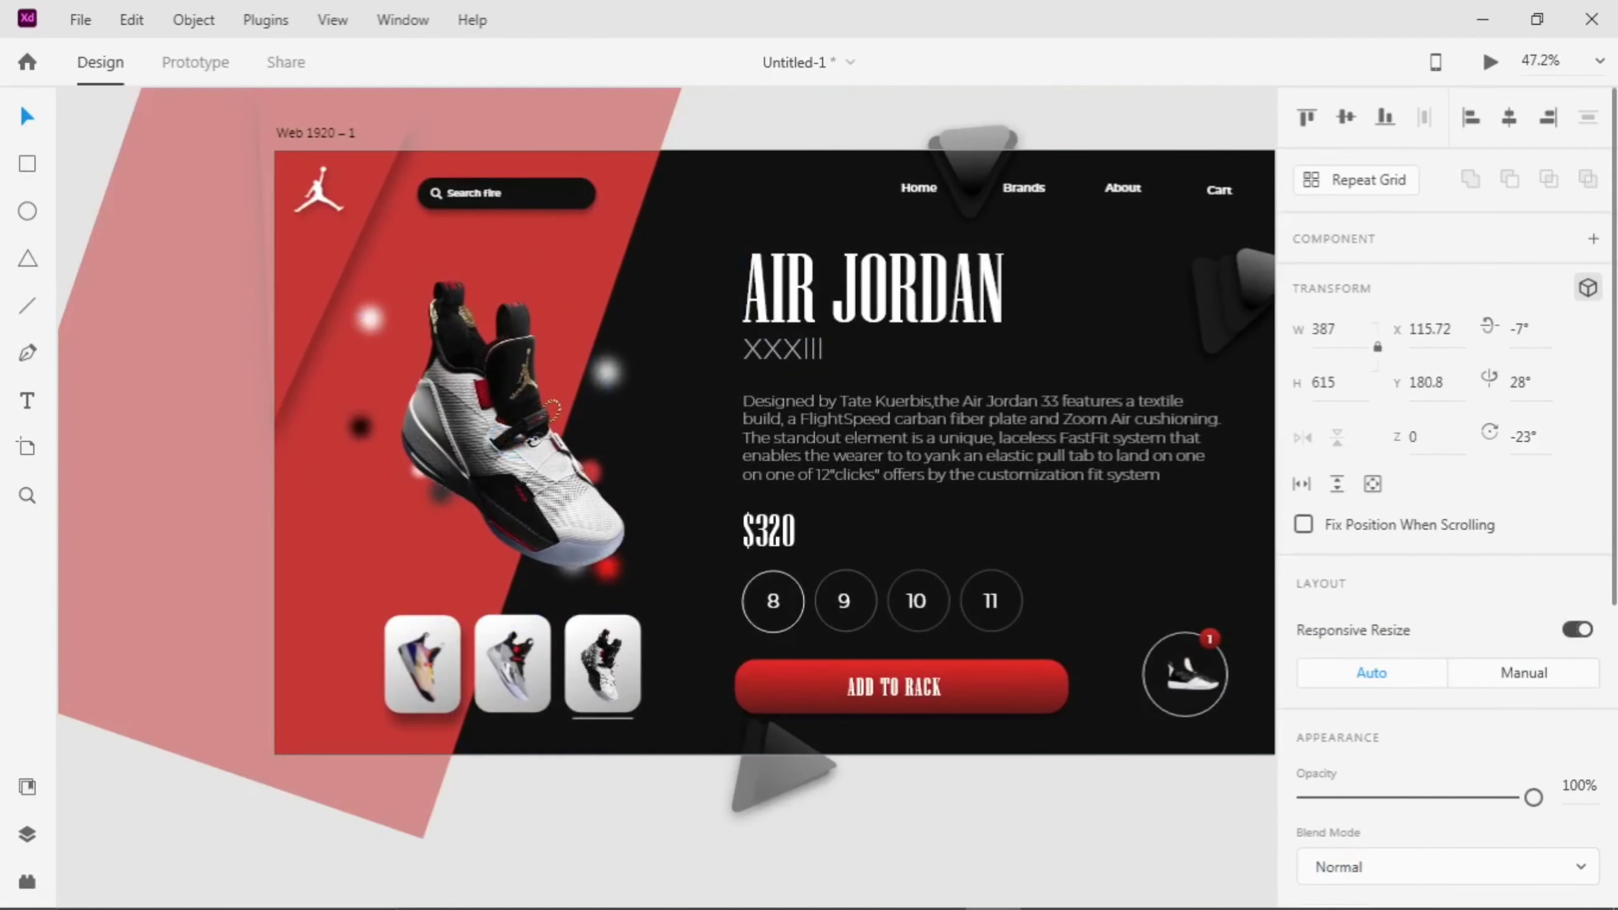
# - Reduce the main shoe's 3D Y rotation to 8° and nudge it into place above the thumbnail cards
pyautogui.scroll(3, 659, 390)
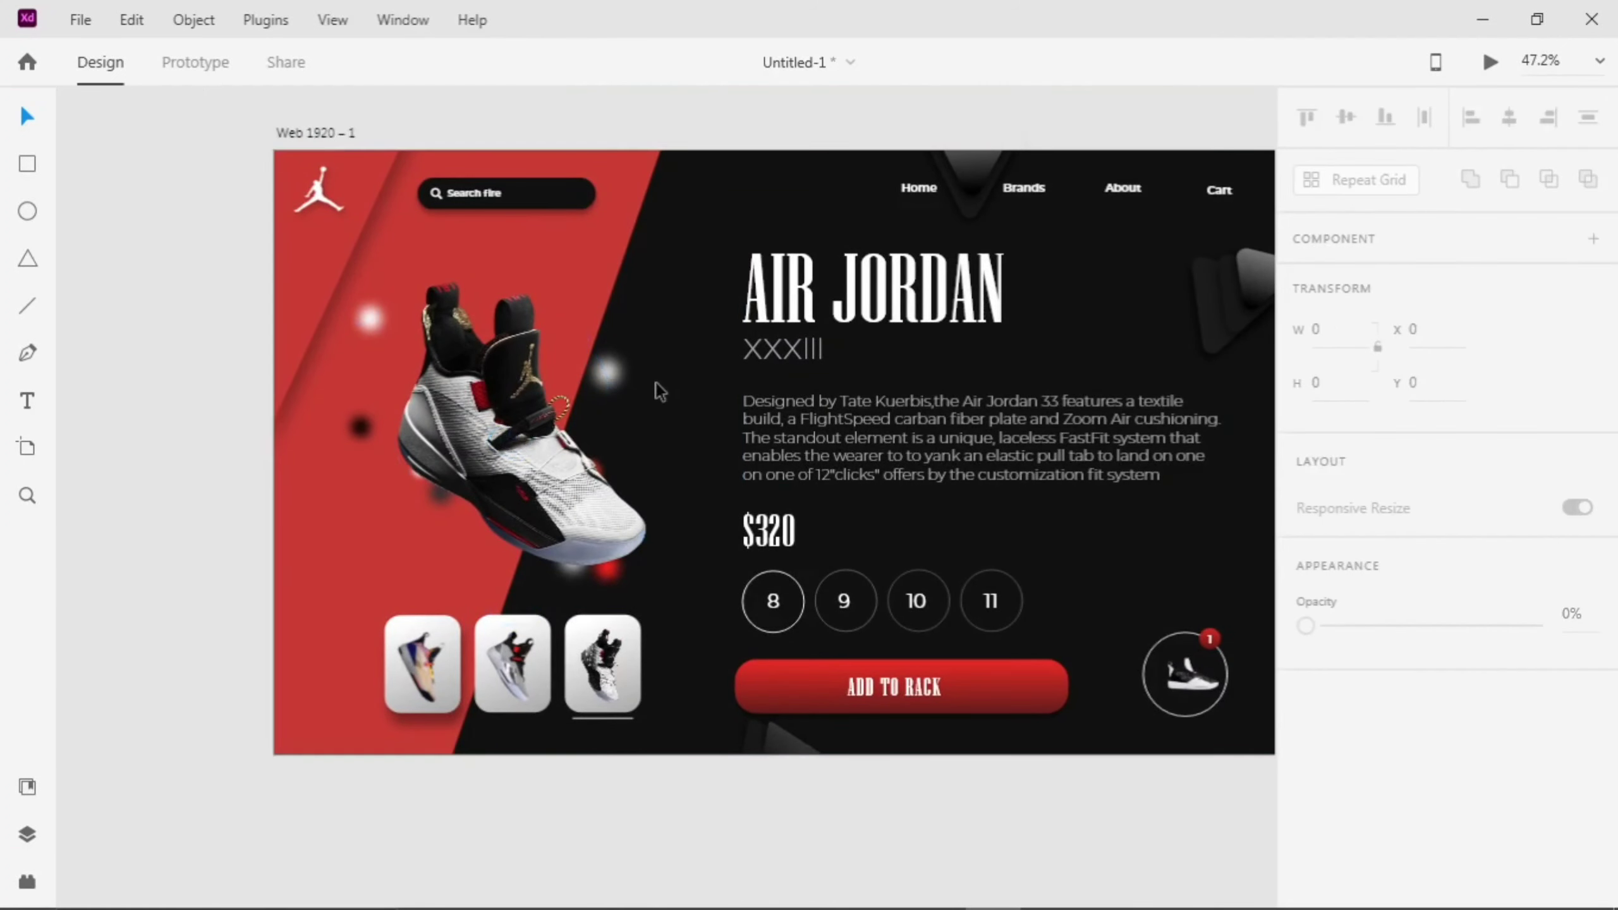
pyautogui.scroll(6, 629, 408)
pyautogui.moveTo(343, 422)
pyautogui.mouseDown()
pyautogui.moveTo(359, 418)
pyautogui.moveTo(333, 410)
pyautogui.mouseUp()
pyautogui.moveTo(511, 494); pyautogui.dragTo(415, 485)
pyautogui.moveTo(586, 507); pyautogui.dragTo(591, 509)
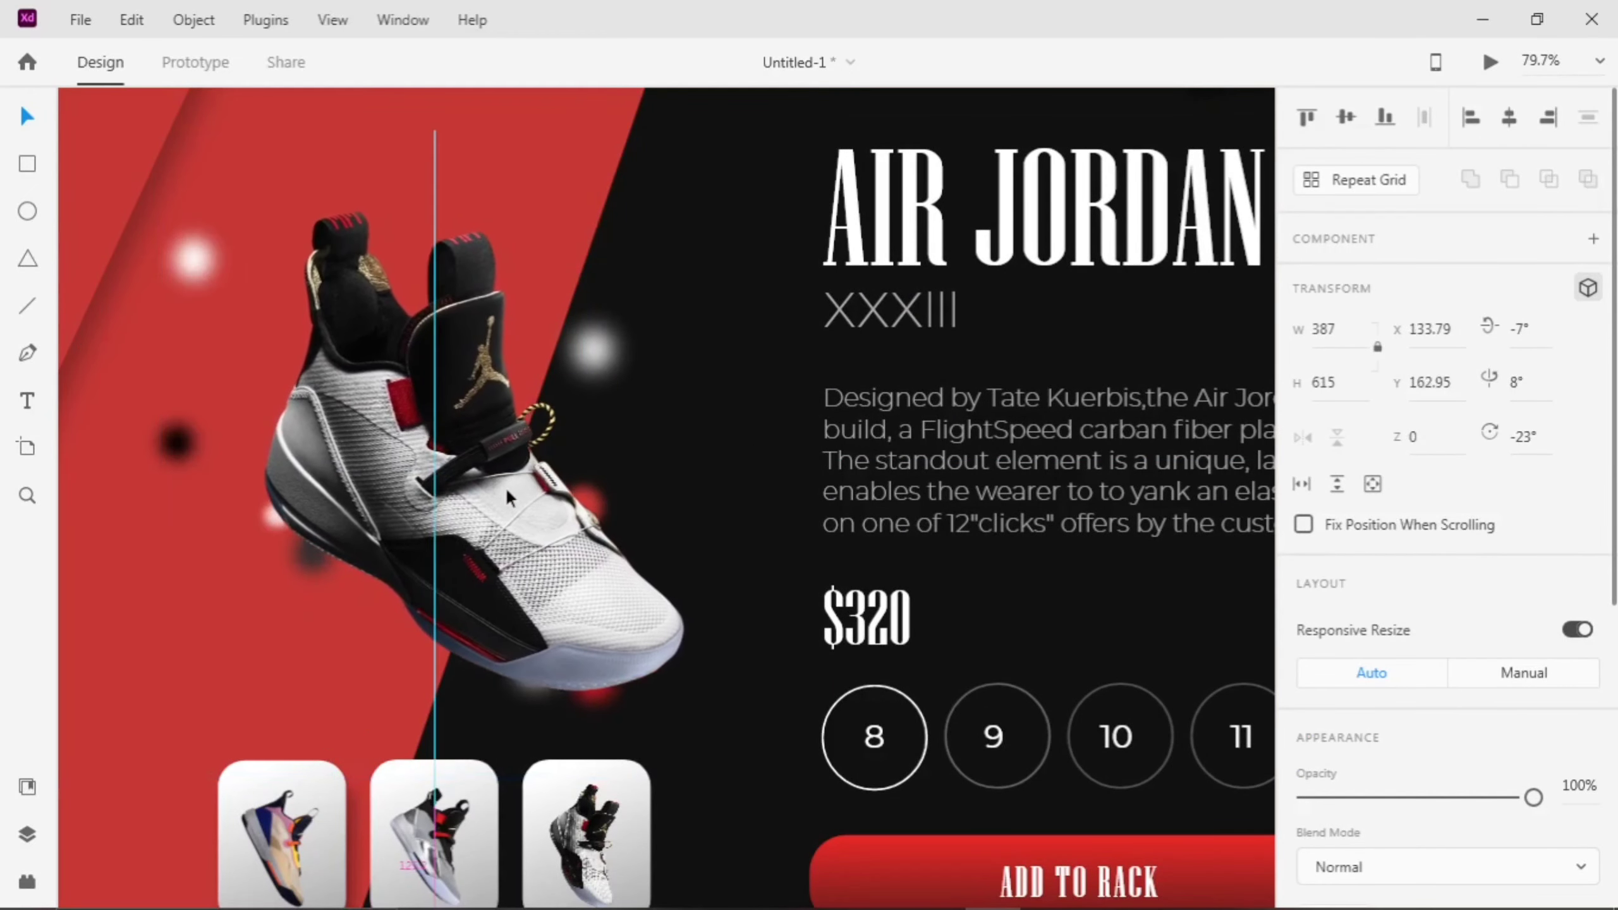
pyautogui.moveTo(505, 487); pyautogui.dragTo(499, 480)
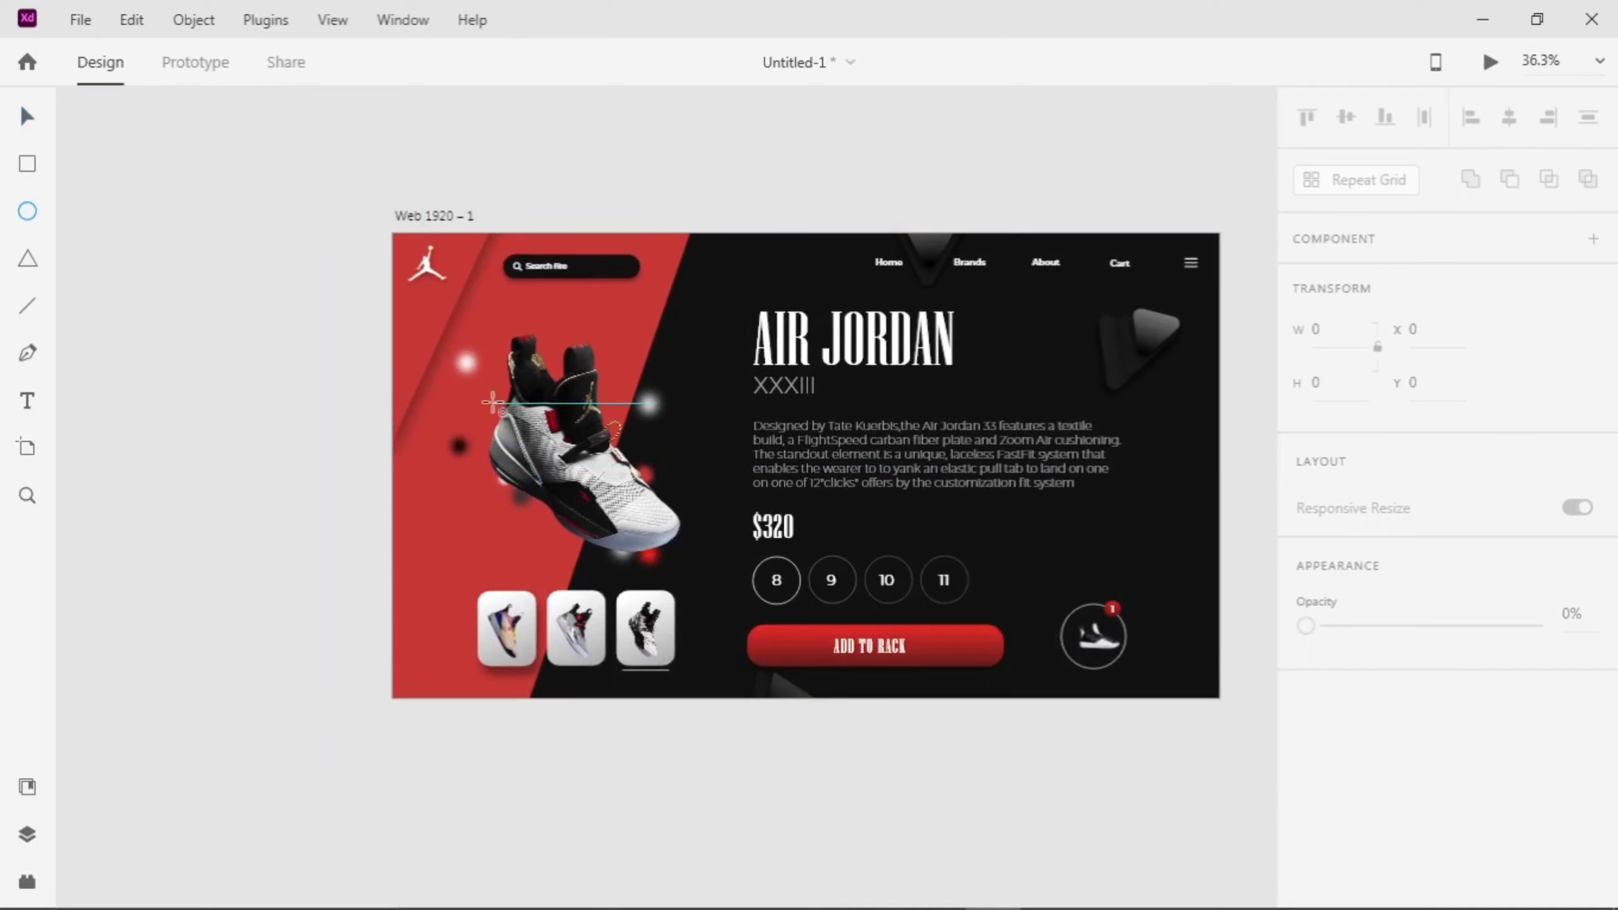
# - Draw a tall ellipse about 94 by 309 beside the shoe's heel and fill it with black
pyautogui.moveTo(485, 382); pyautogui.dragTo(526, 517)
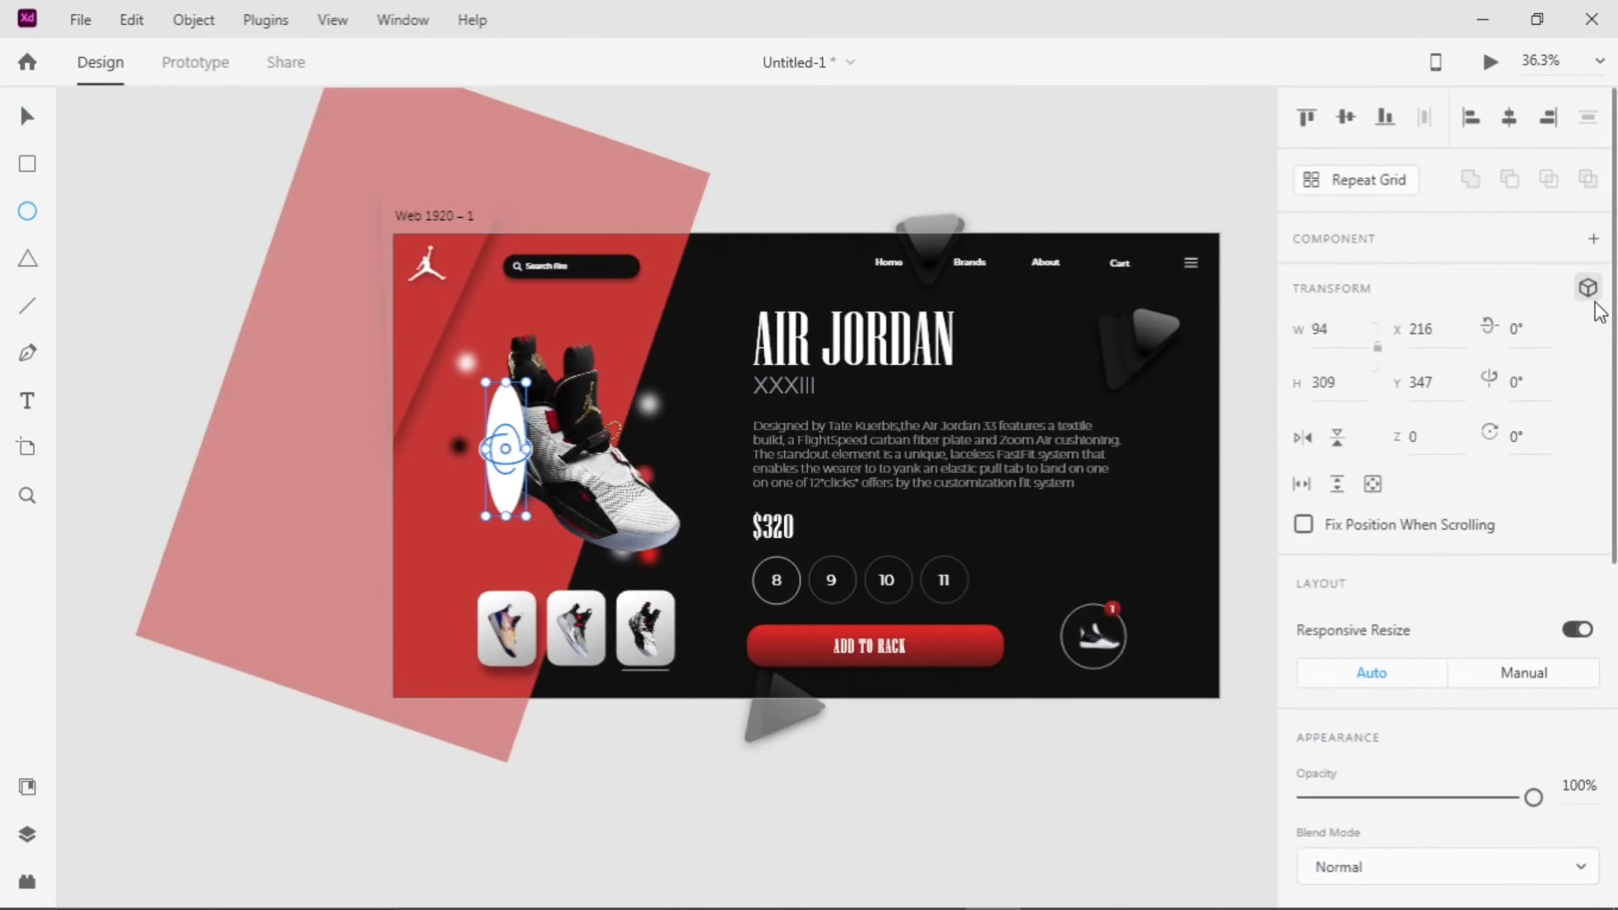
pyautogui.scroll(-5, 1446, 510)
pyautogui.click(1359, 511)
pyautogui.click(997, 565)
# - Add a near-black drop shadow to the ellipse and increase its vertical offset
pyautogui.click(1300, 754)
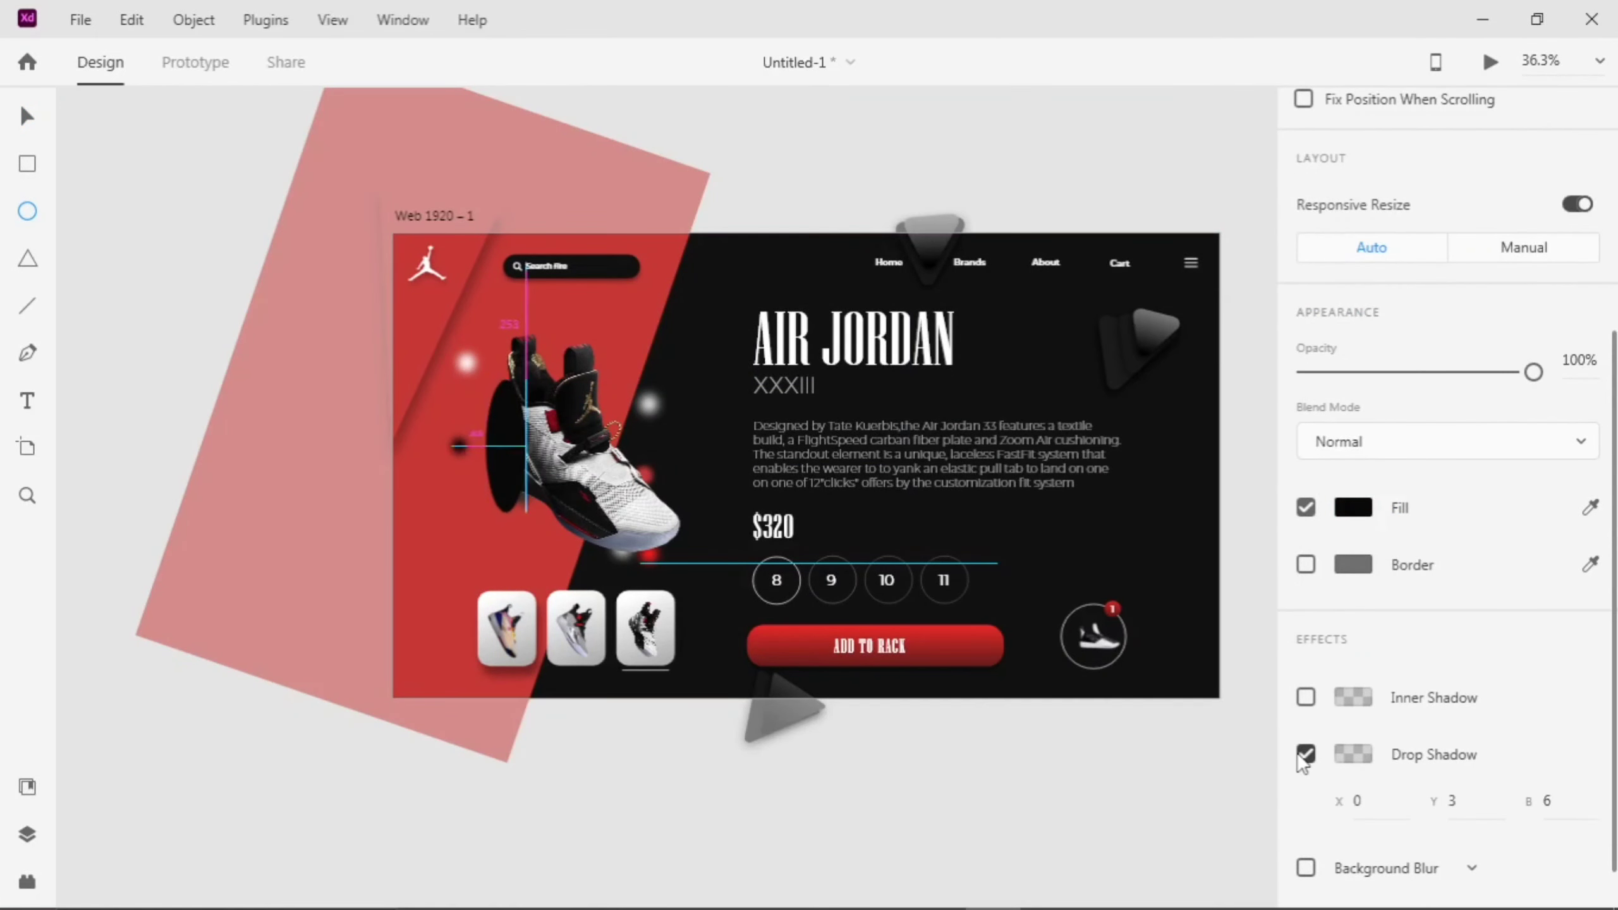
pyautogui.click(1354, 754)
pyautogui.click(1487, 797)
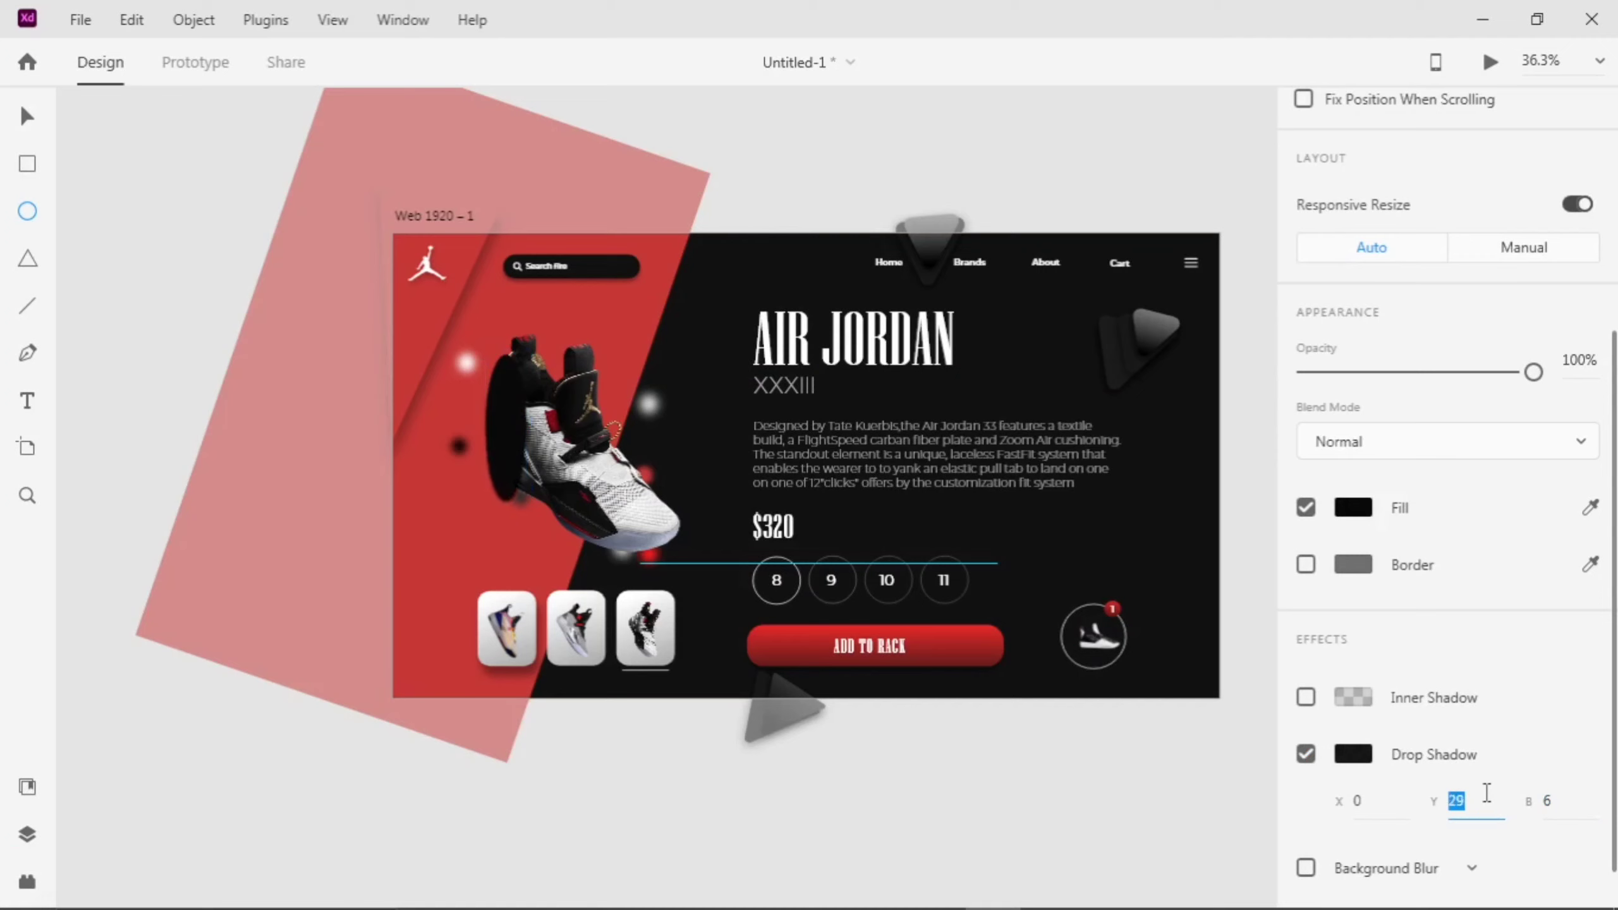
pyautogui.press('Up')
pyautogui.press('Up')
pyautogui.press('Up')
pyautogui.press('Up')
pyautogui.press('Up')
pyautogui.press('Up')
pyautogui.press('Up')
pyautogui.press('Up')
pyautogui.press('Up')
pyautogui.press('Up')
# - Turn off the ellipse's fill and set its drop shadow to Y 114 and blur 26
pyautogui.click(1346, 508)
pyautogui.click(997, 366)
pyautogui.click(1479, 798)
pyautogui.press('Up')
pyautogui.press('Up')
pyautogui.press('Up')
pyautogui.press('Up')
pyautogui.press('Up')
pyautogui.press('Up')
pyautogui.press('Up')
pyautogui.press('Up')
pyautogui.press('Up')
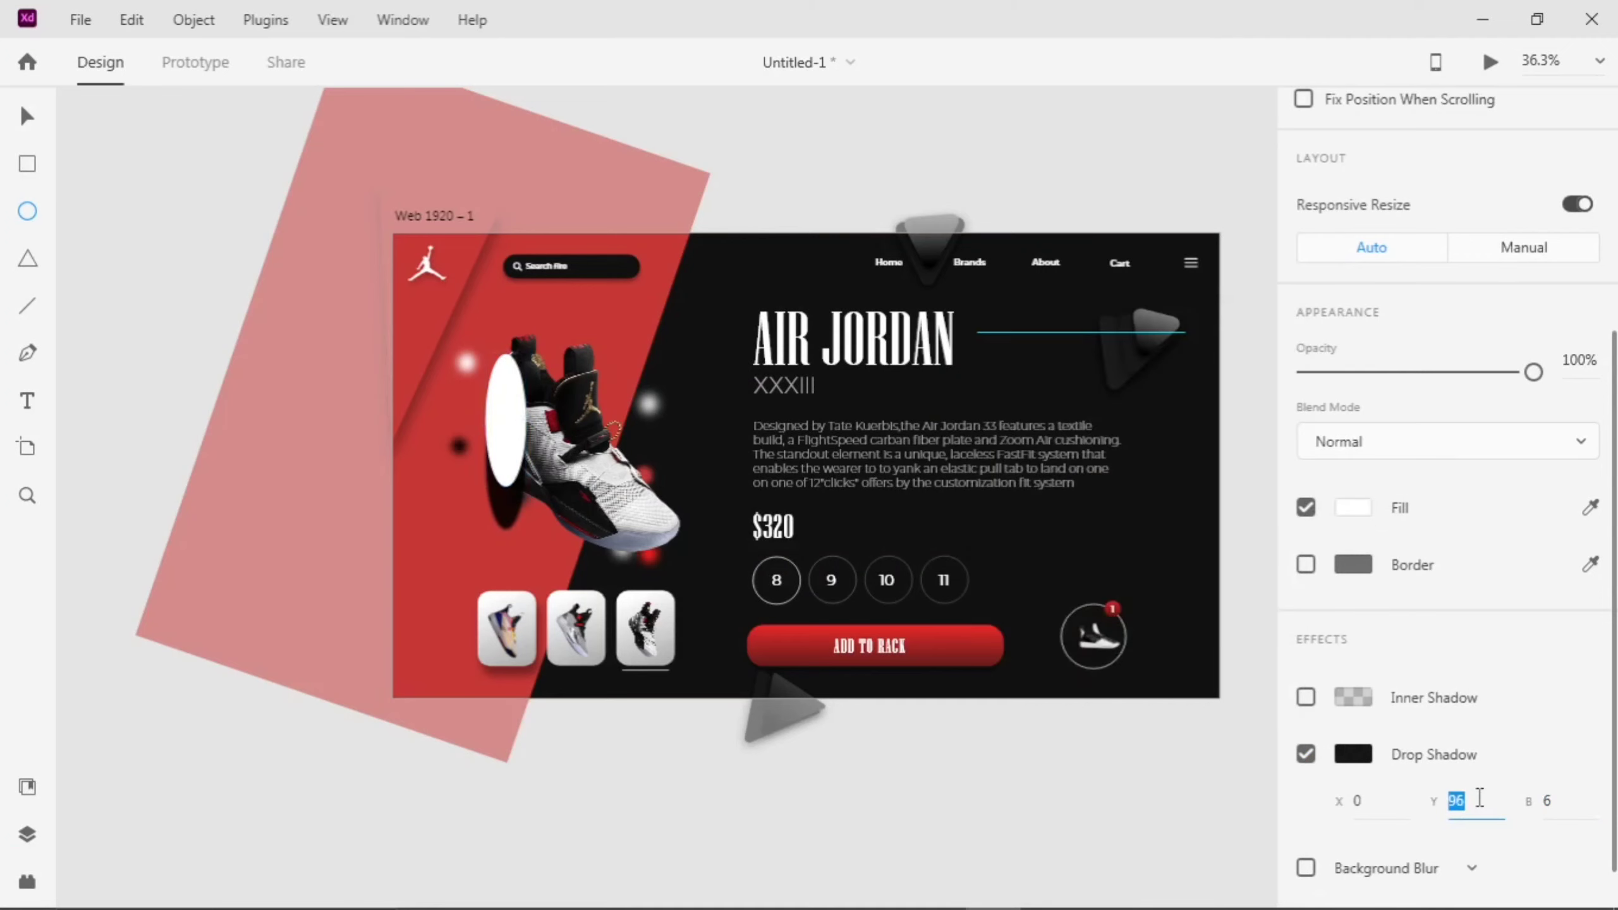
pyautogui.click(1353, 508)
pyautogui.click(1305, 509)
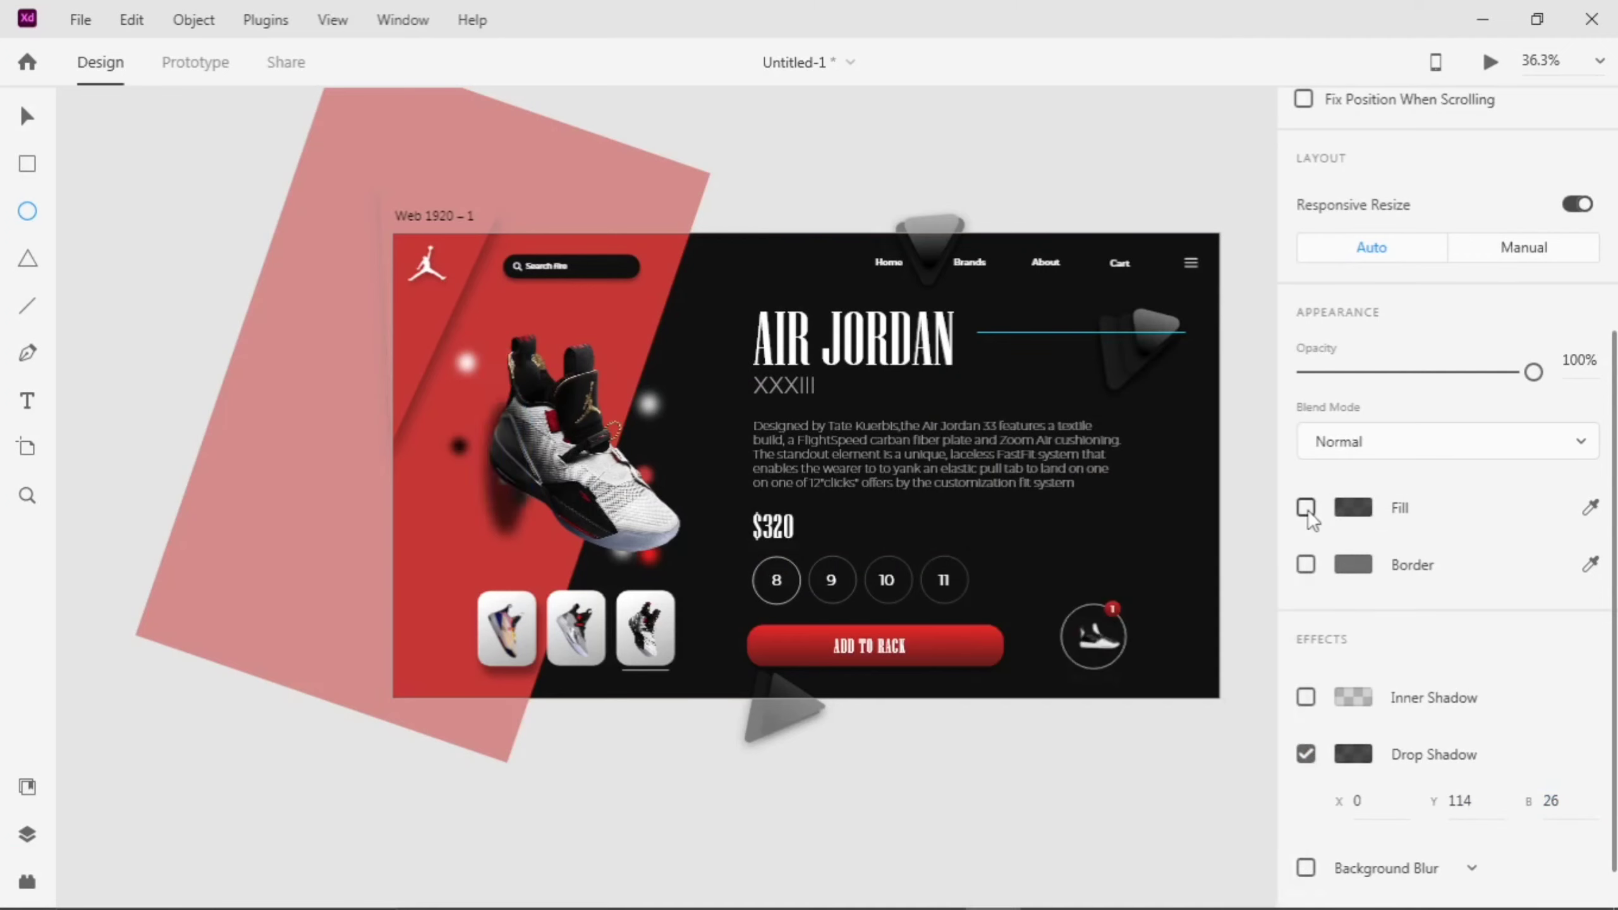
# - Arrange the main shoe in front of the ellipse's shadow
pyautogui.click(26, 117)
pyautogui.rightClick(631, 484)
pyautogui.click(701, 372)
pyautogui.scroll(5, 545, 427)
pyautogui.click(430, 637)
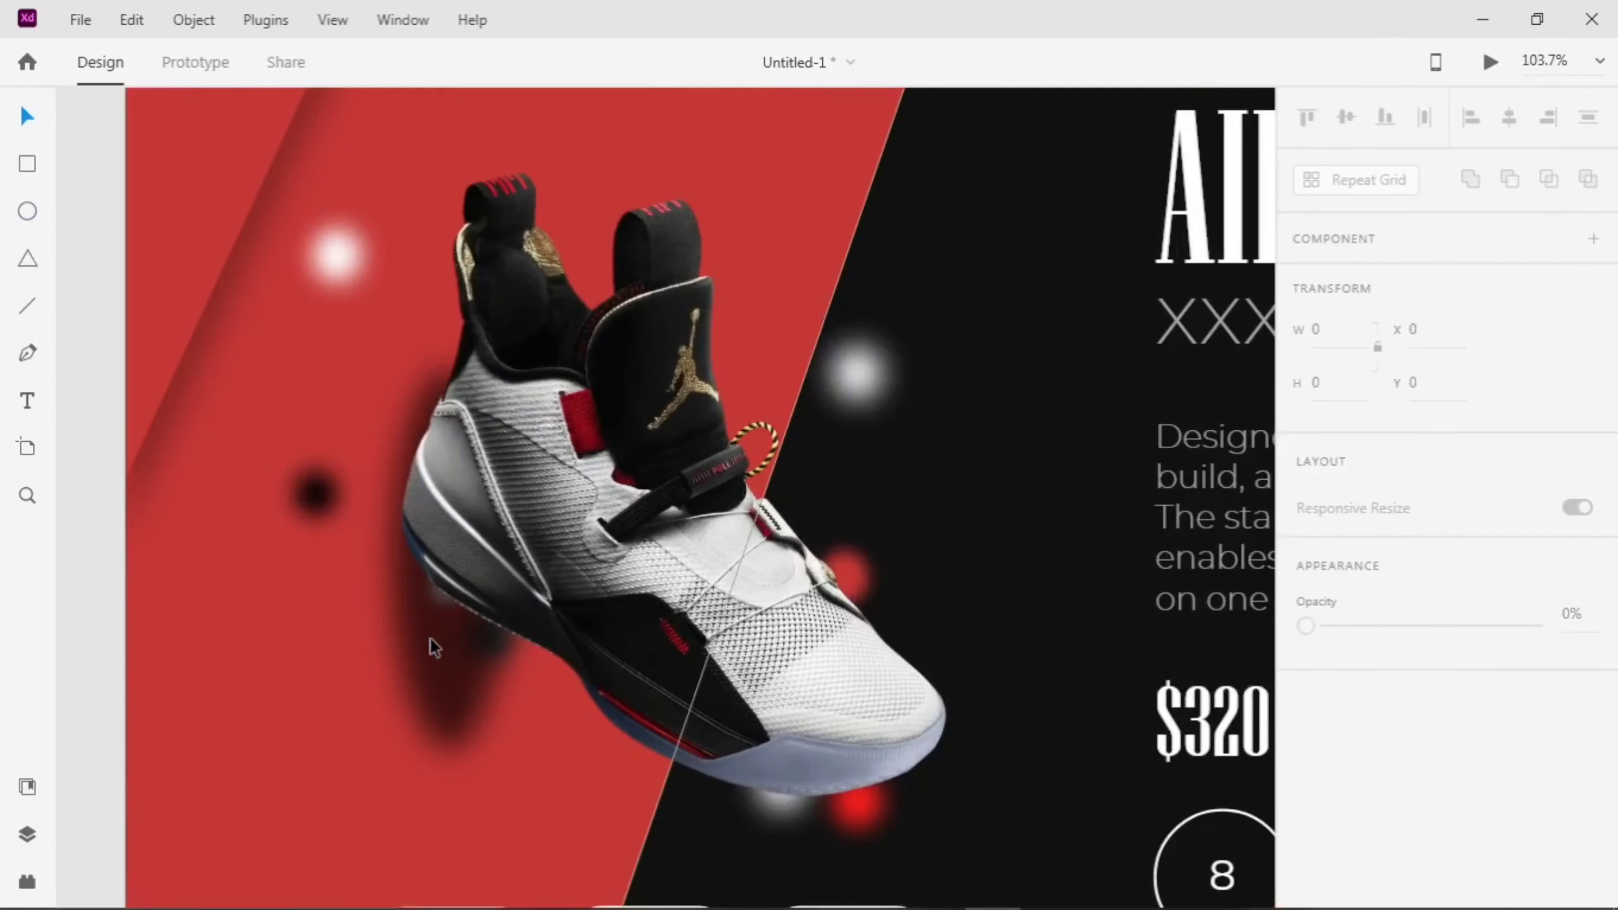
# - Try a #242323 fill at 1% opacity on the shadow ellipse
pyautogui.scroll(-4, 377, 633)
pyautogui.scroll(5, 377, 633)
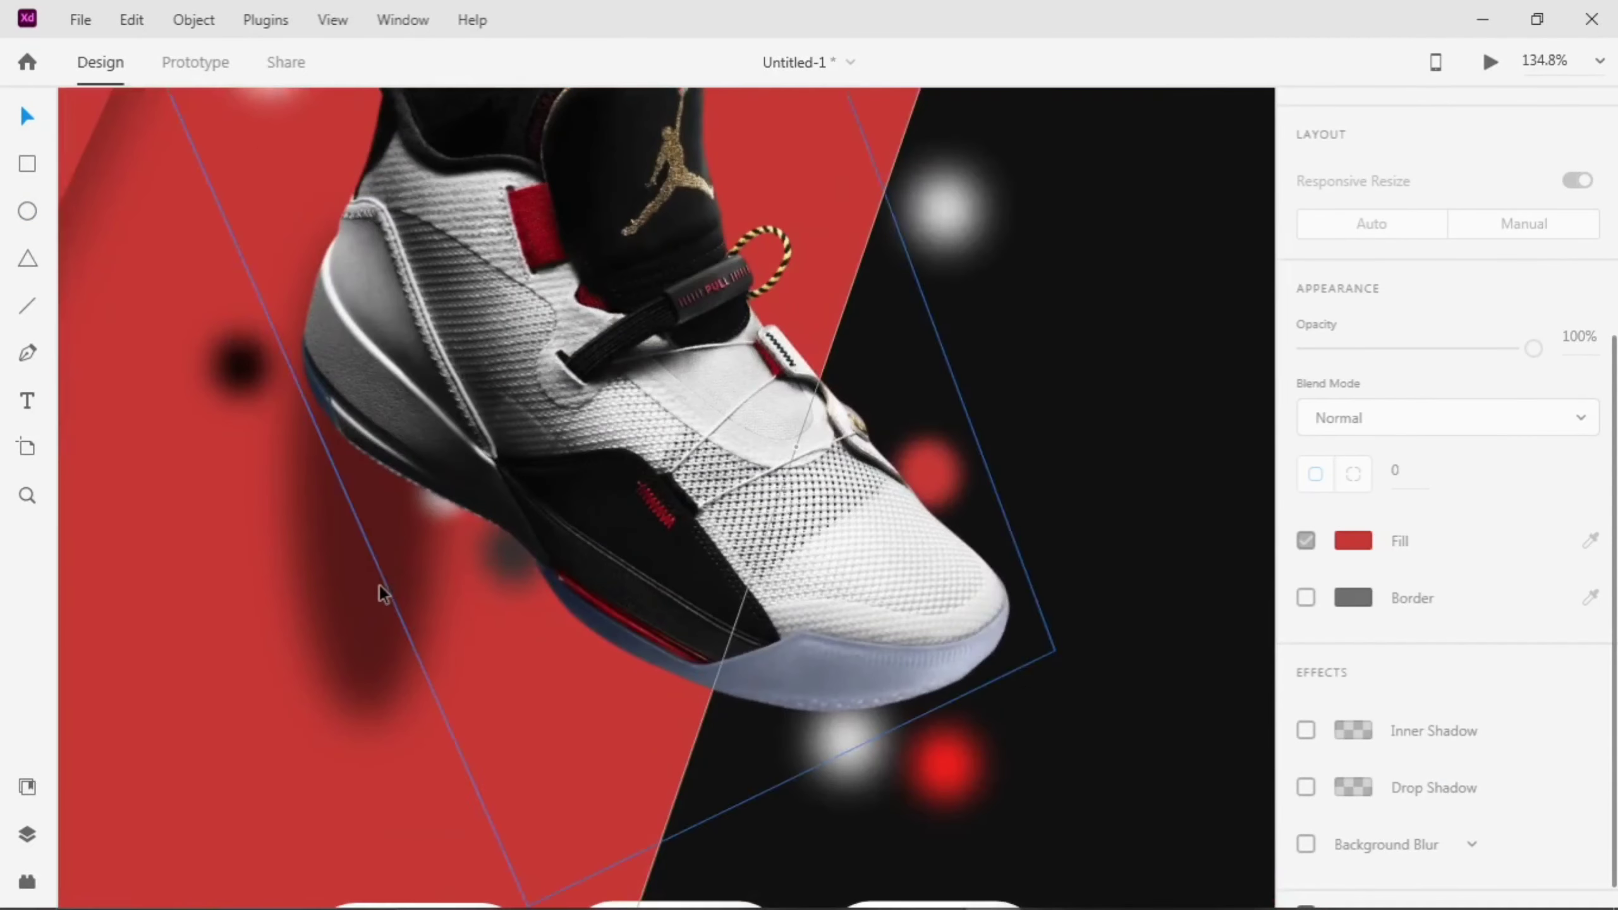
pyautogui.click(374, 488)
pyautogui.click(1364, 697)
pyautogui.click(1352, 454)
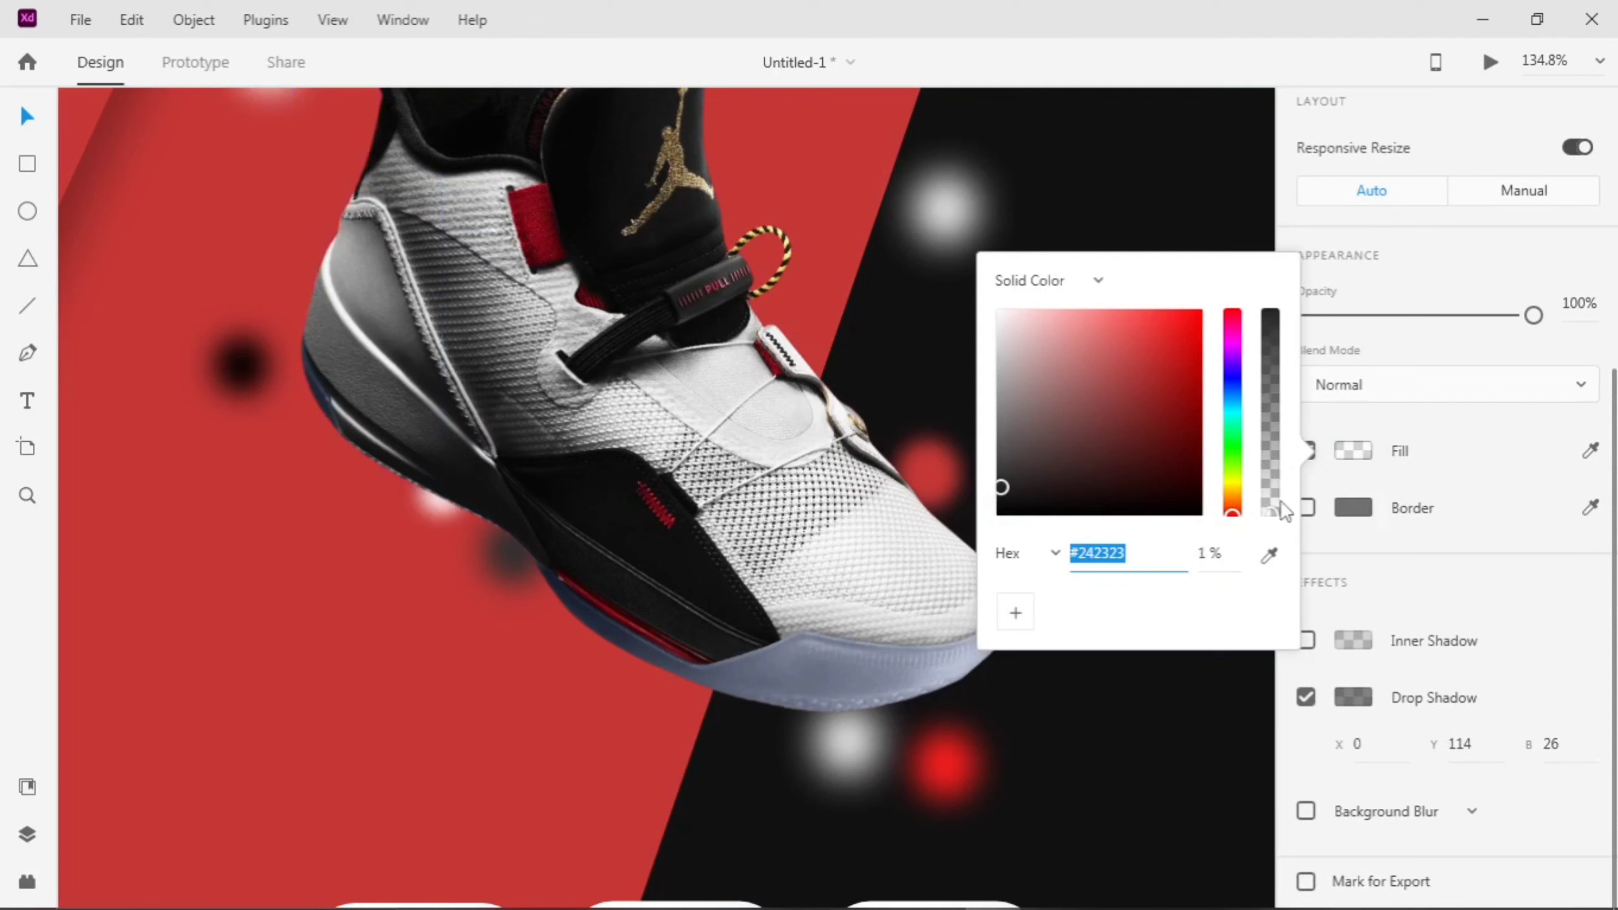
pyautogui.click(1001, 471)
# - Soften the ellipse's drop shadow by lowering its colour opacity, and keep the ellipse unfilled
pyautogui.click(1353, 697)
pyautogui.moveTo(1269, 631); pyautogui.dragTo(1270, 668)
pyautogui.click(1305, 451)
pyautogui.click(1353, 697)
pyautogui.click(1305, 451)
pyautogui.click(1126, 541)
# - Select the three thumbnail cards together with their shoes and shrink them slightly
pyautogui.scroll(-5, 1126, 541)
pyautogui.hscroll(5, 1126, 541)
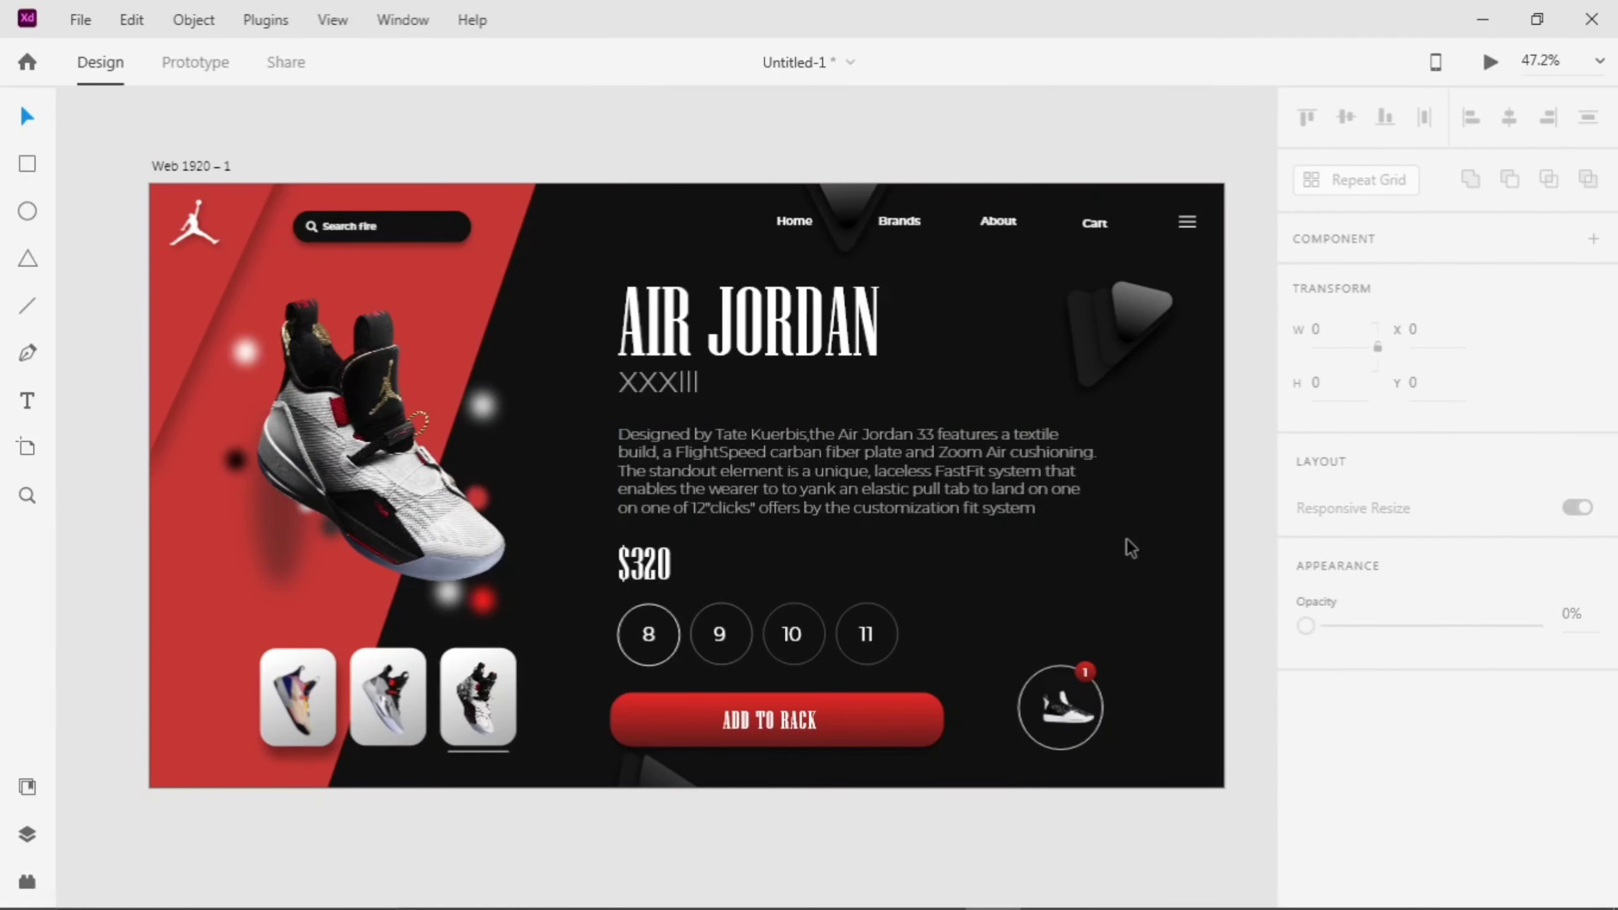
pyautogui.click(505, 567)
pyautogui.moveTo(536, 726); pyautogui.dragTo(302, 707)
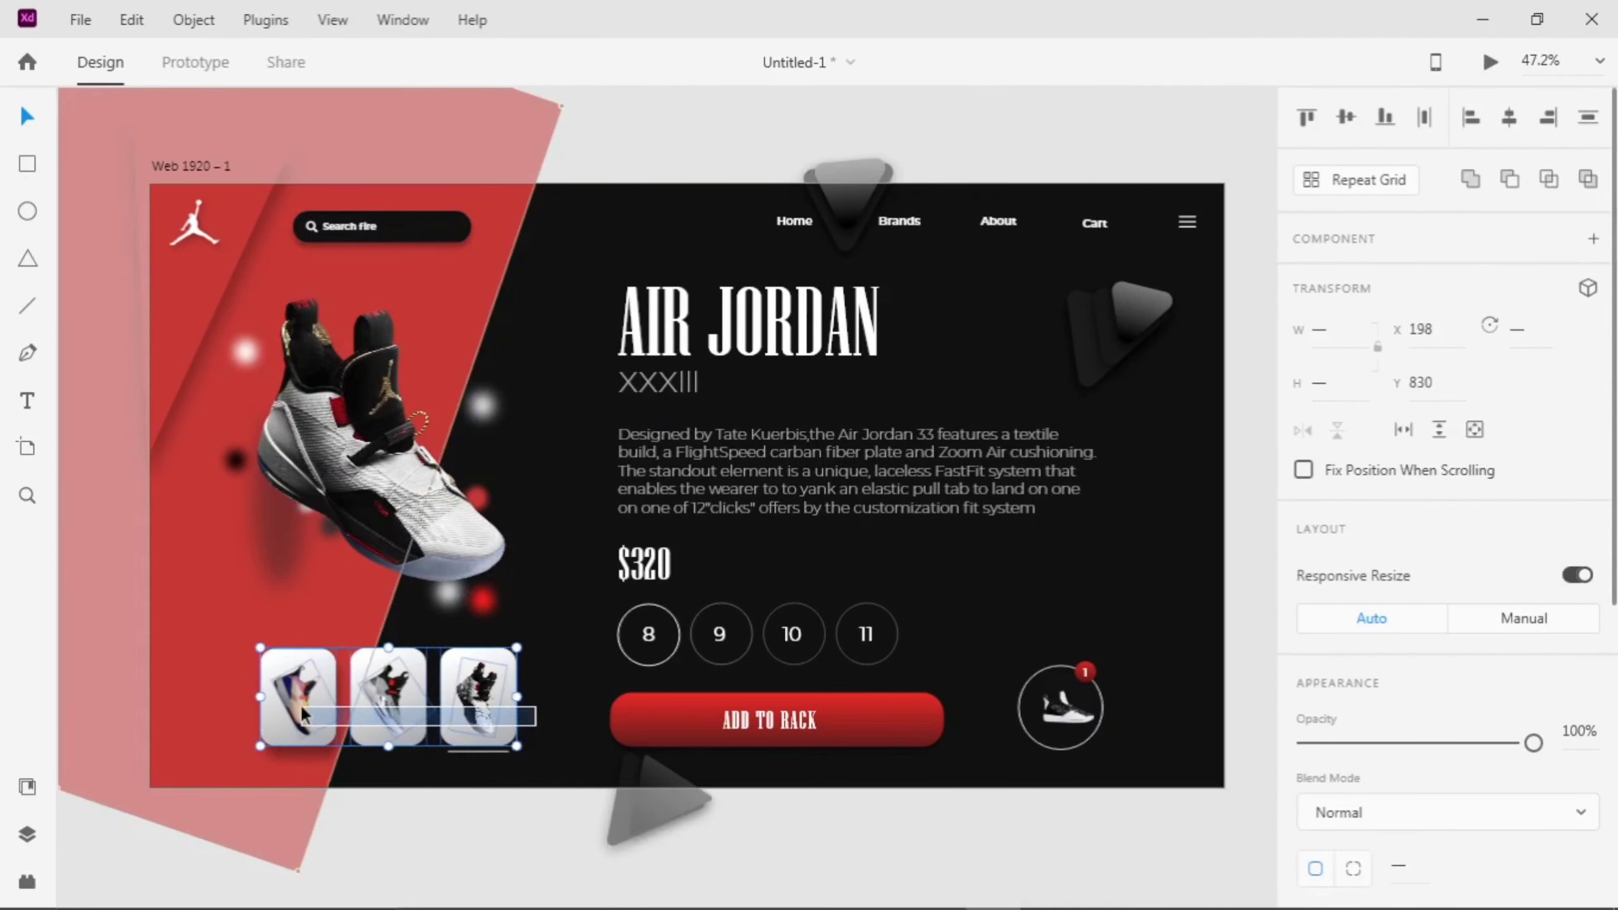
pyautogui.moveTo(517, 743); pyautogui.dragTo(461, 732)
# - Move the white line up closer to the third card and center it beneath the card
pyautogui.scroll(4, 433, 762)
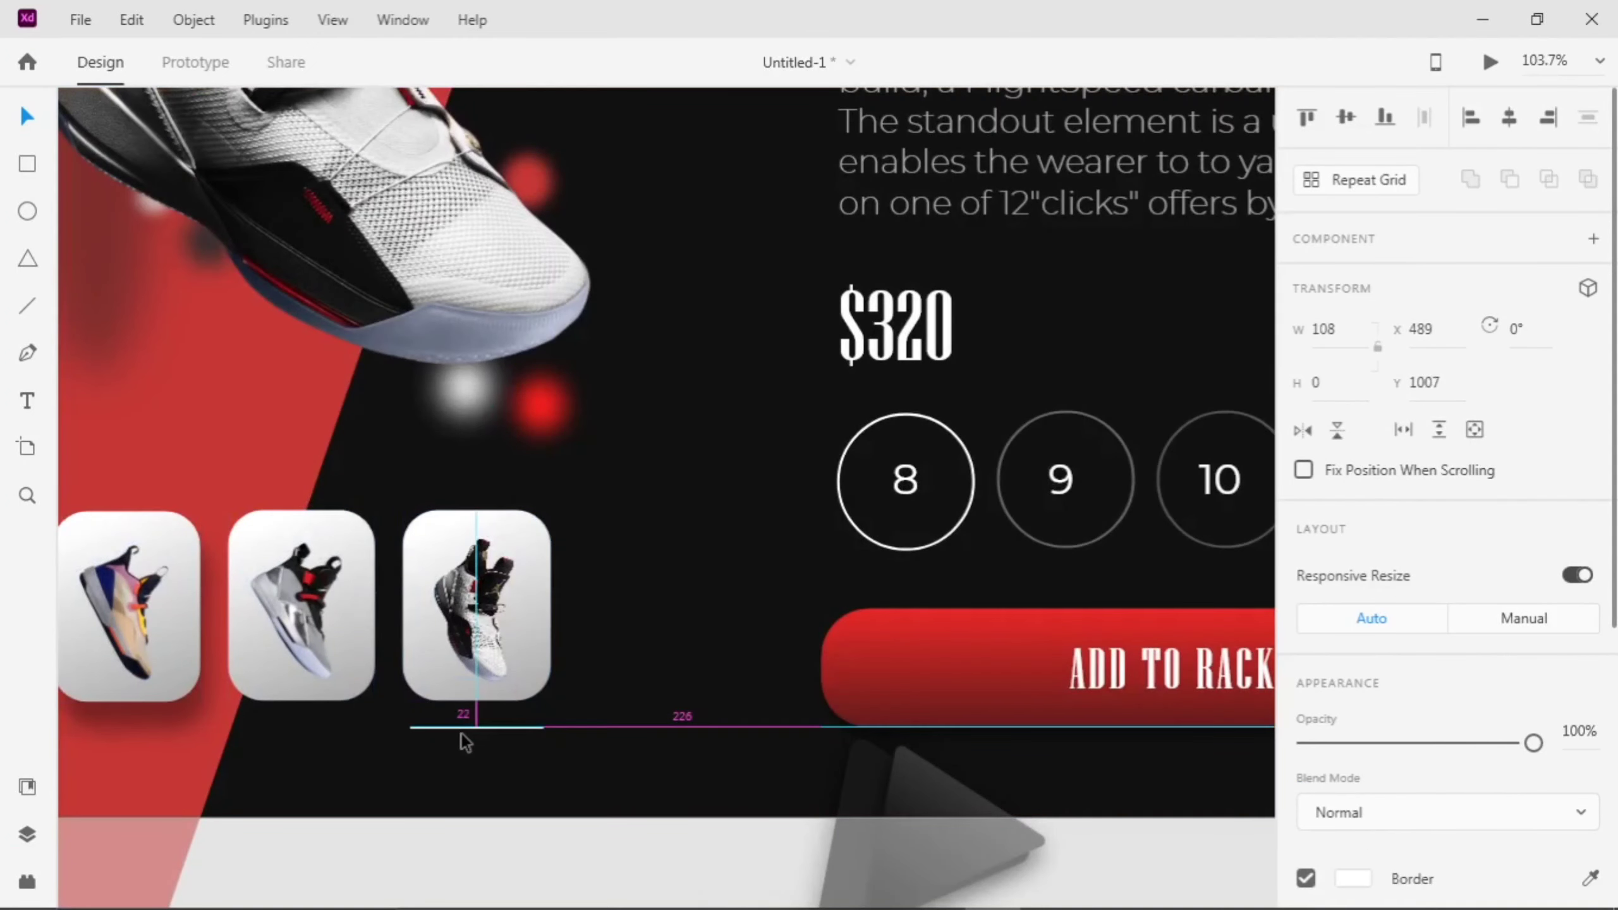
pyautogui.click(462, 721)
pyautogui.scroll(-4, 595, 661)
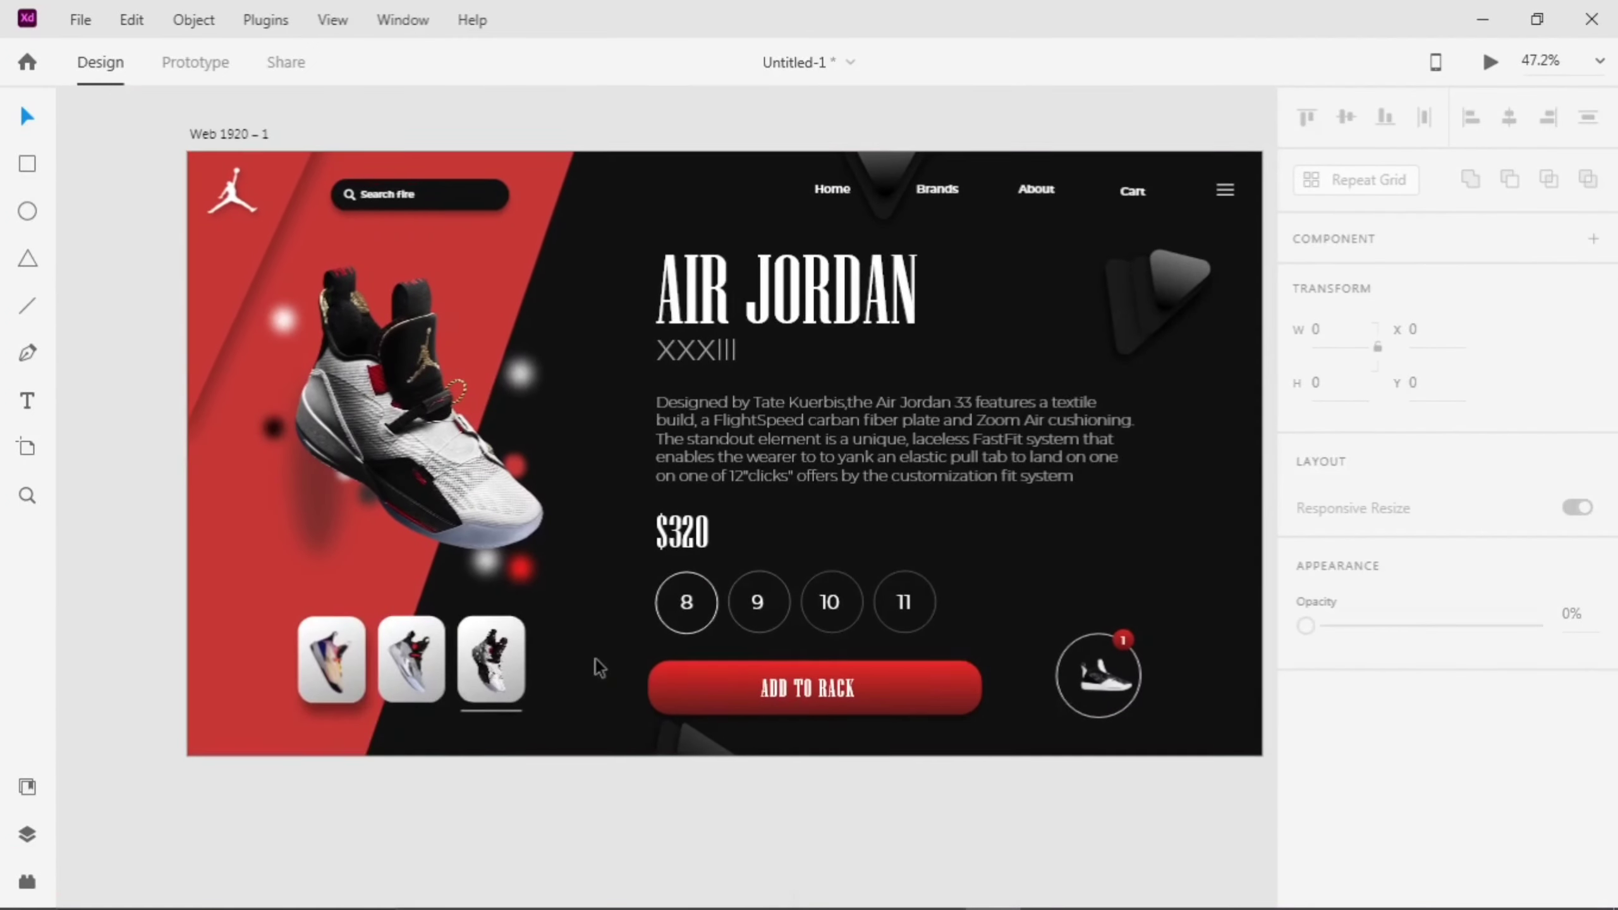
# - Position the 741 by 741 main shoe image over the blurred circles at X 66, Y 89
pyautogui.click(448, 510)
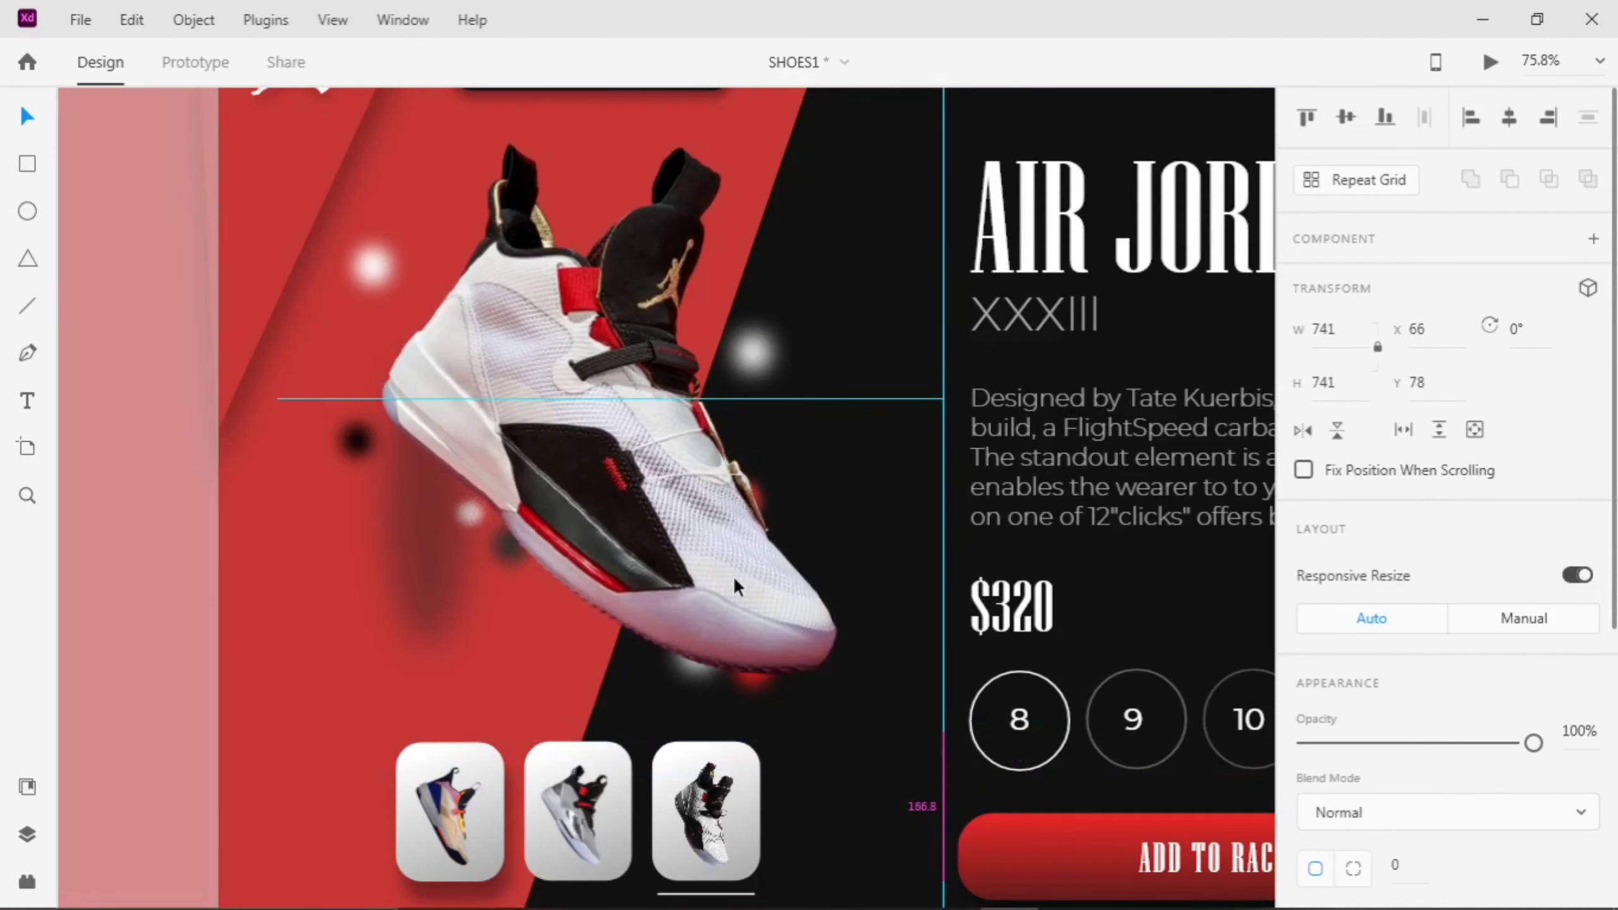
pyautogui.moveTo(735, 579); pyautogui.dragTo(736, 593)
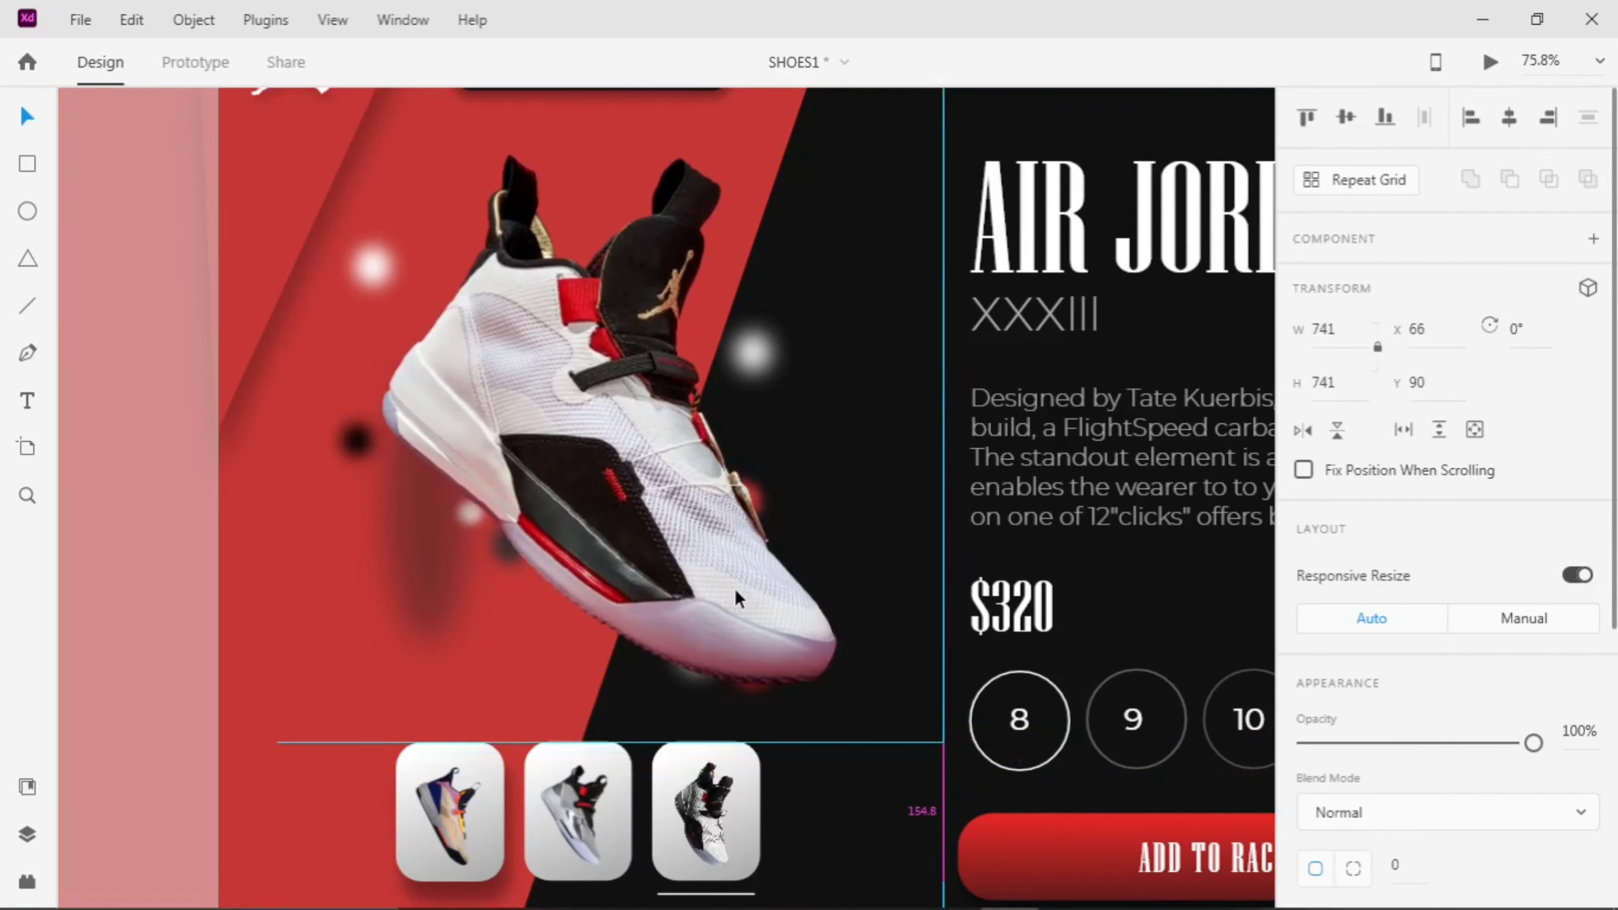
pyautogui.moveTo(734, 587); pyautogui.dragTo(736, 582)
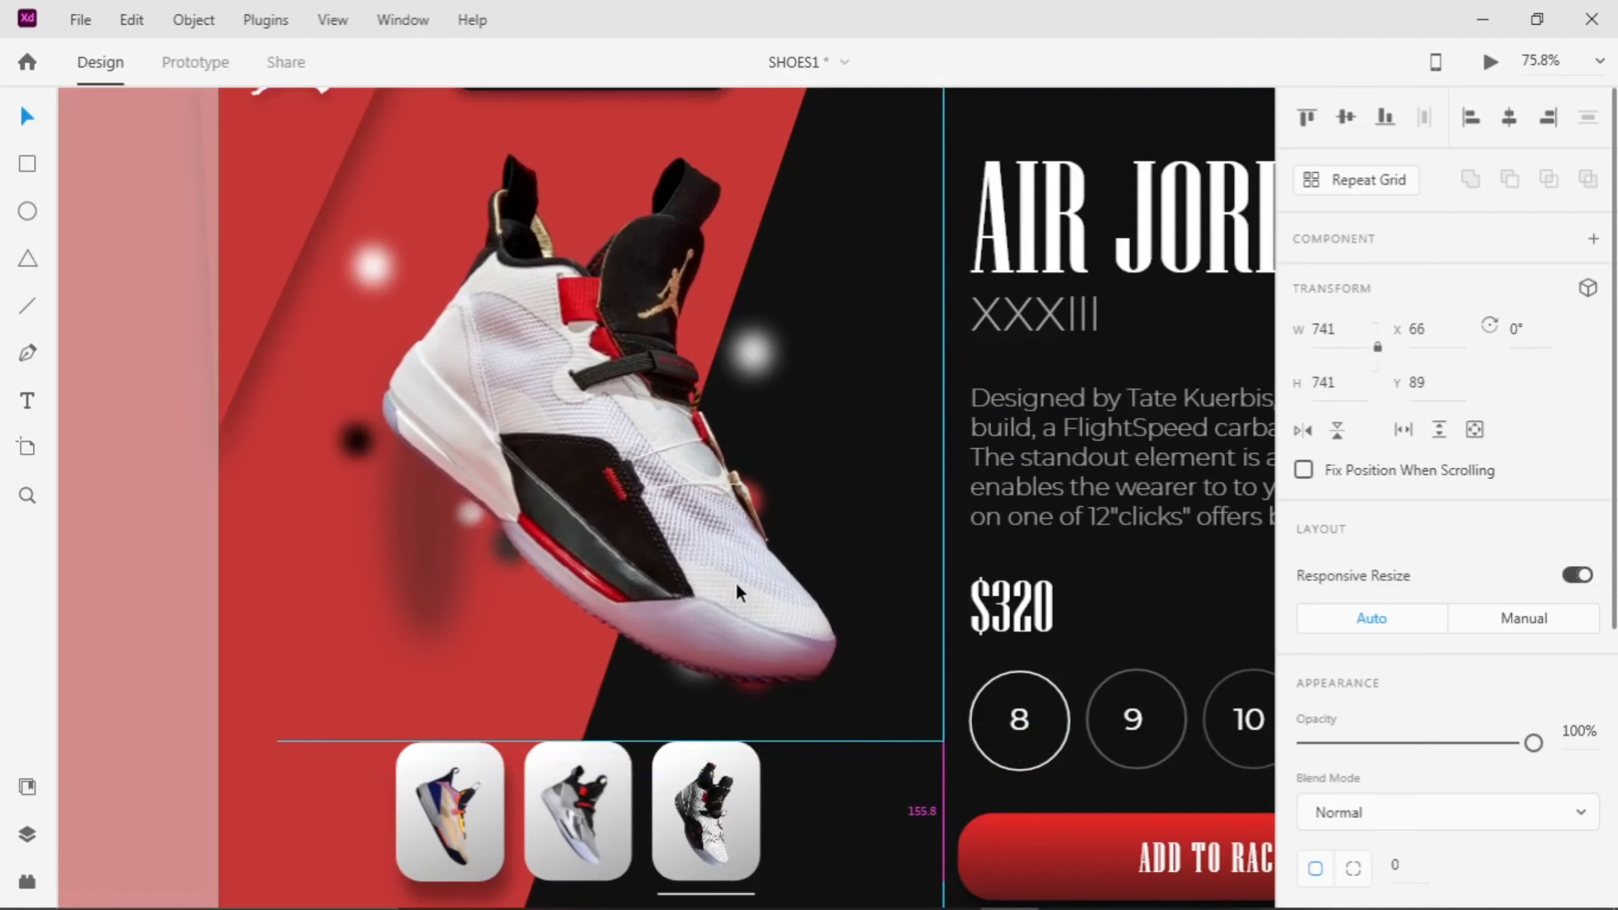
pyautogui.click(1104, 585)
pyautogui.scroll(-5, 1105, 584)
pyautogui.hscroll(1, 1105, 585)
pyautogui.hscroll(3, 1105, 585)
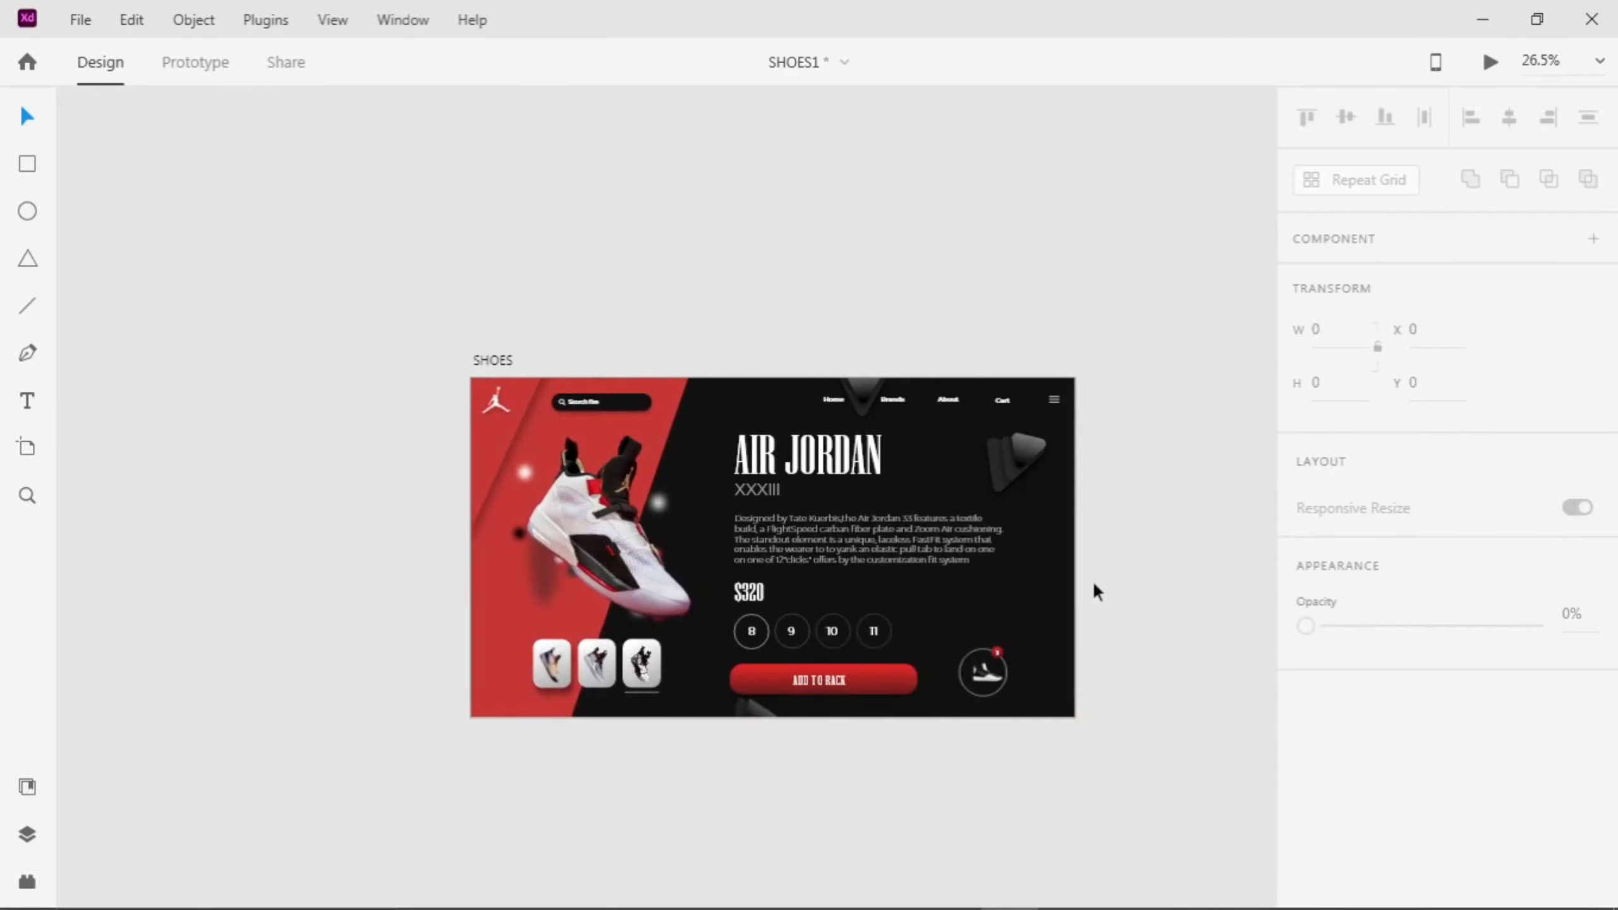
# - Set the ADD TO RACK label in Montserrat Regular with character spacing 0 and center it across the red button
pyautogui.scroll(3, 817, 427)
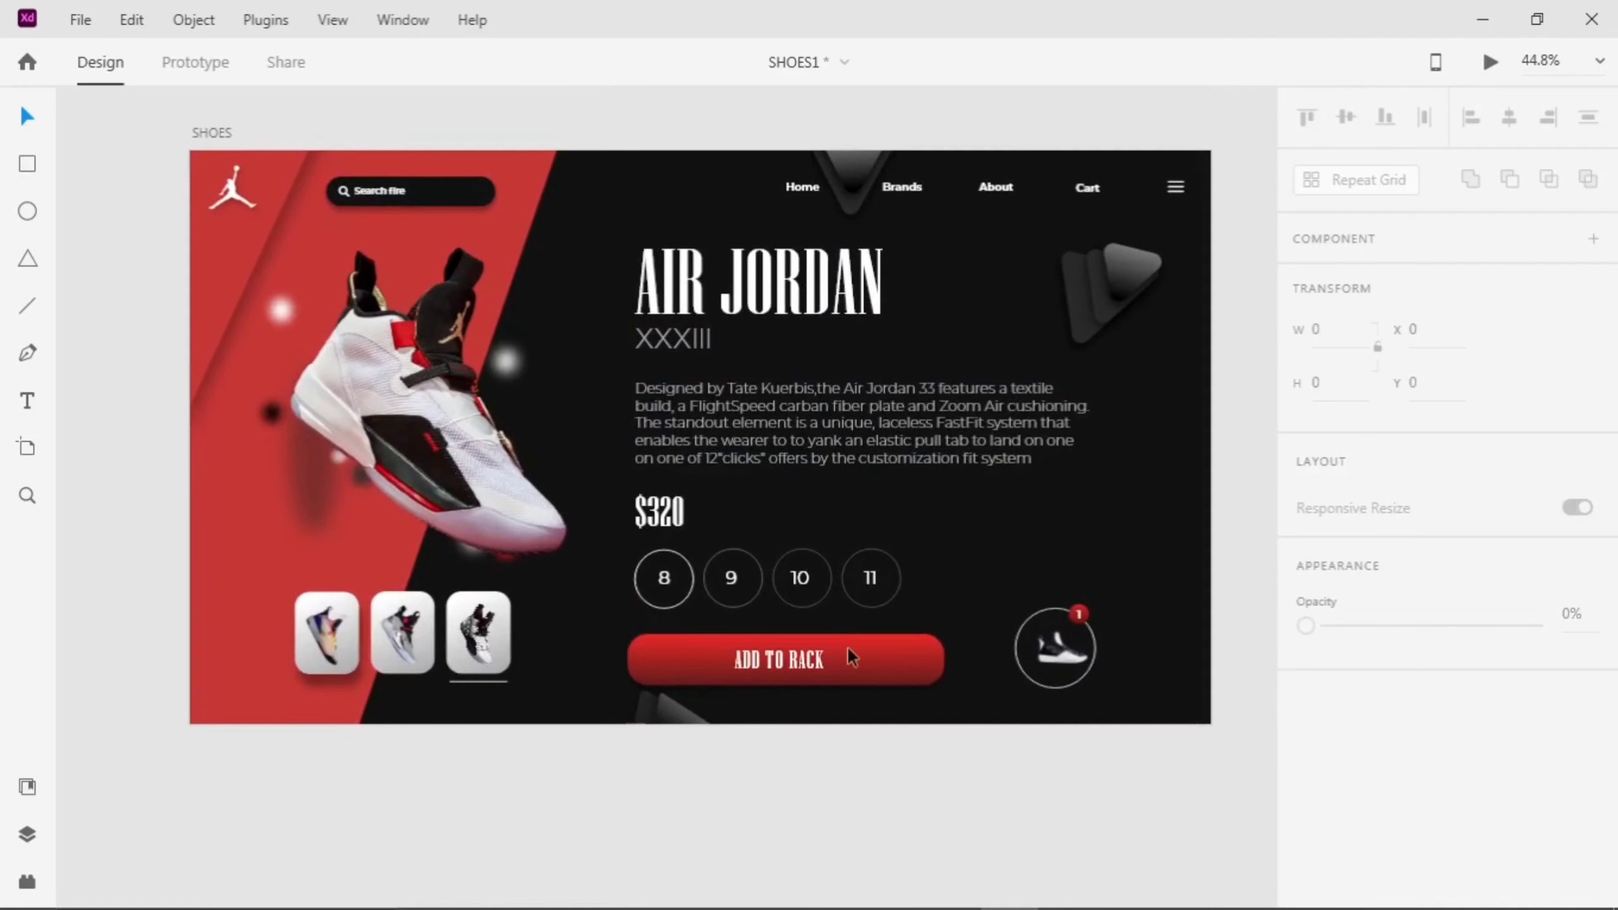
pyautogui.scroll(-4, 1446, 692)
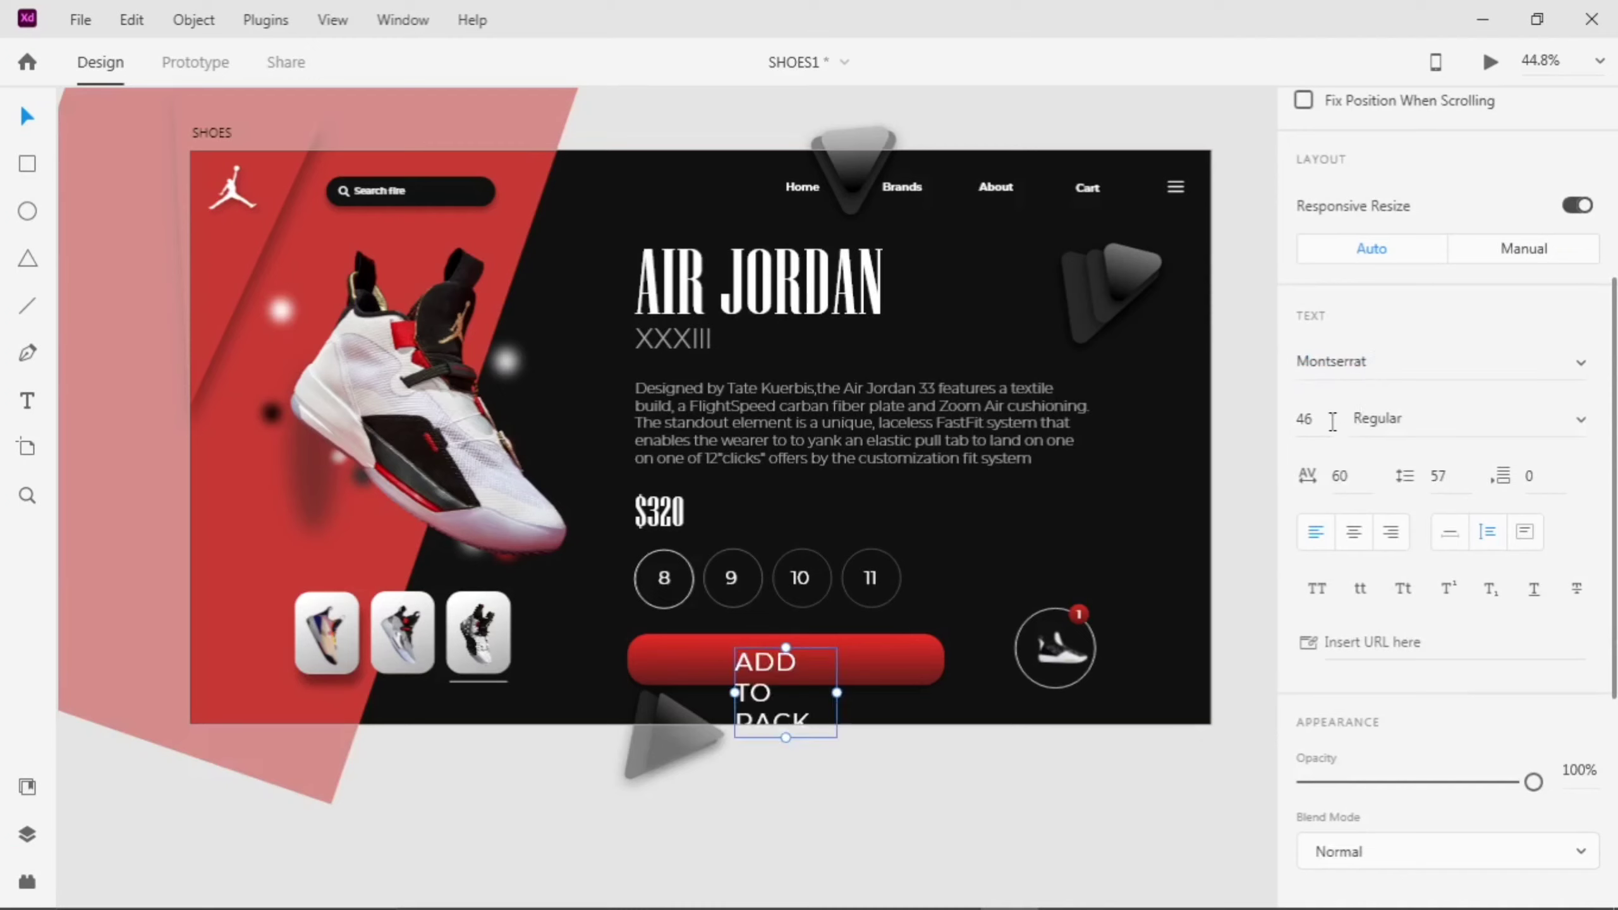
pyautogui.write('0')
pyautogui.press('Return')
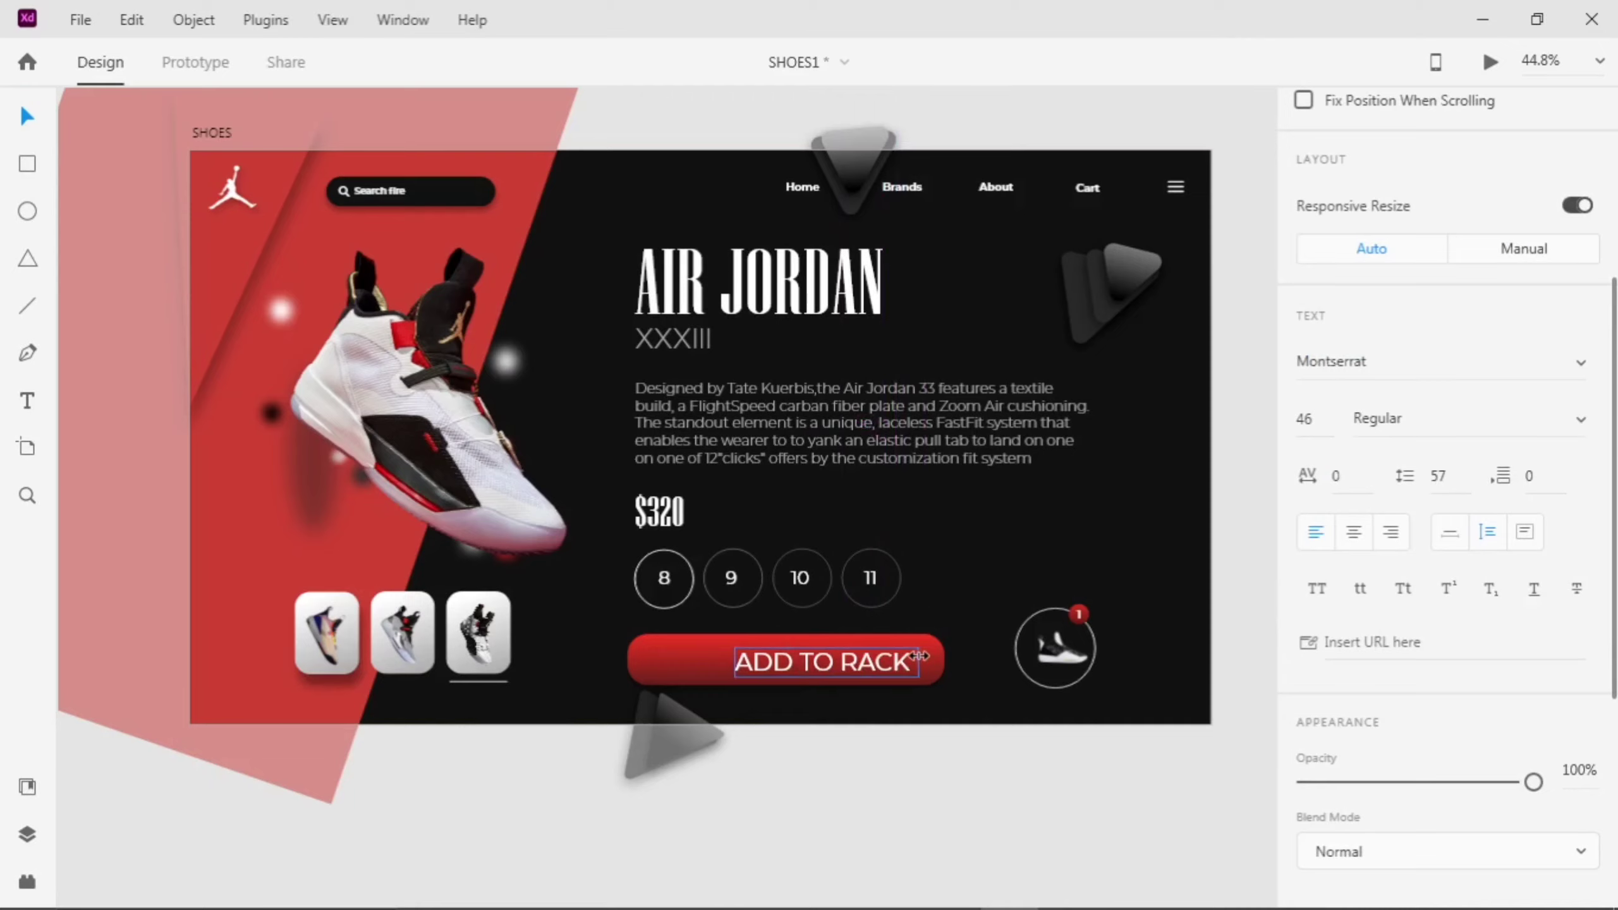
pyautogui.moveTo(818, 658); pyautogui.dragTo(785, 658)
pyautogui.scroll(3, 787, 661)
# - Select the red button together with the ADD TO RACK label and align them on their vertical middles
pyautogui.click(1005, 681)
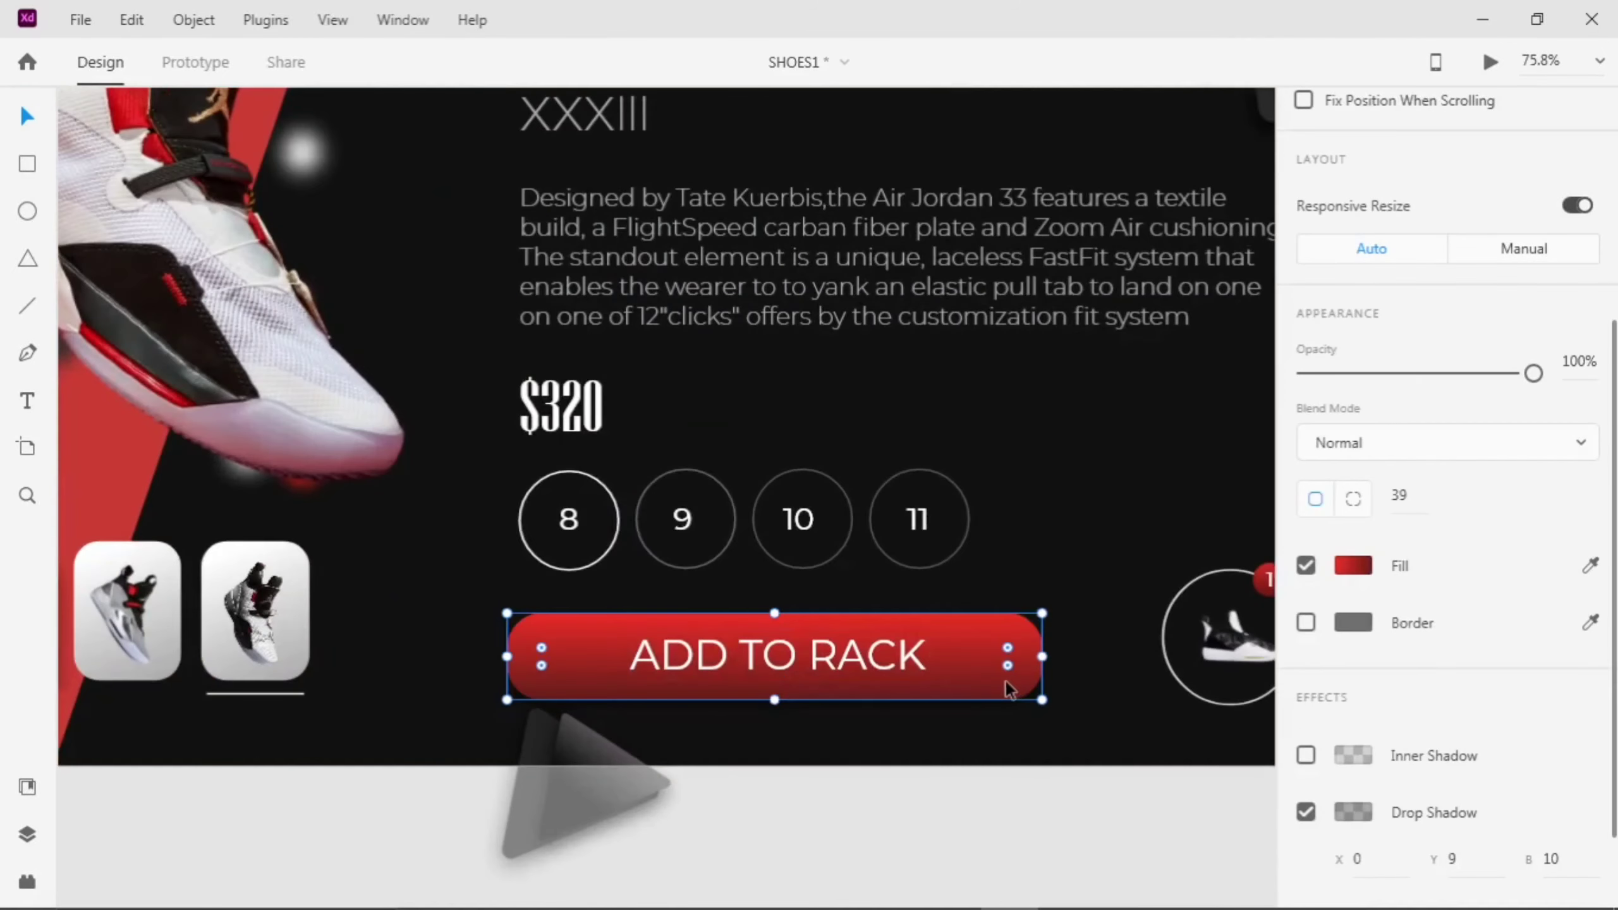
pyautogui.keyDown('shift'); pyautogui.click(905, 656); pyautogui.keyUp('shift')
pyautogui.scroll(5, 1344, 191)
pyautogui.click(1344, 119)
pyautogui.click(1100, 517)
# - Reduce the ADD TO RACK label's font size slightly and group the label with its button
pyautogui.scroll(-5, 1100, 518)
pyautogui.click(789, 566)
pyautogui.scroll(-5, 1437, 758)
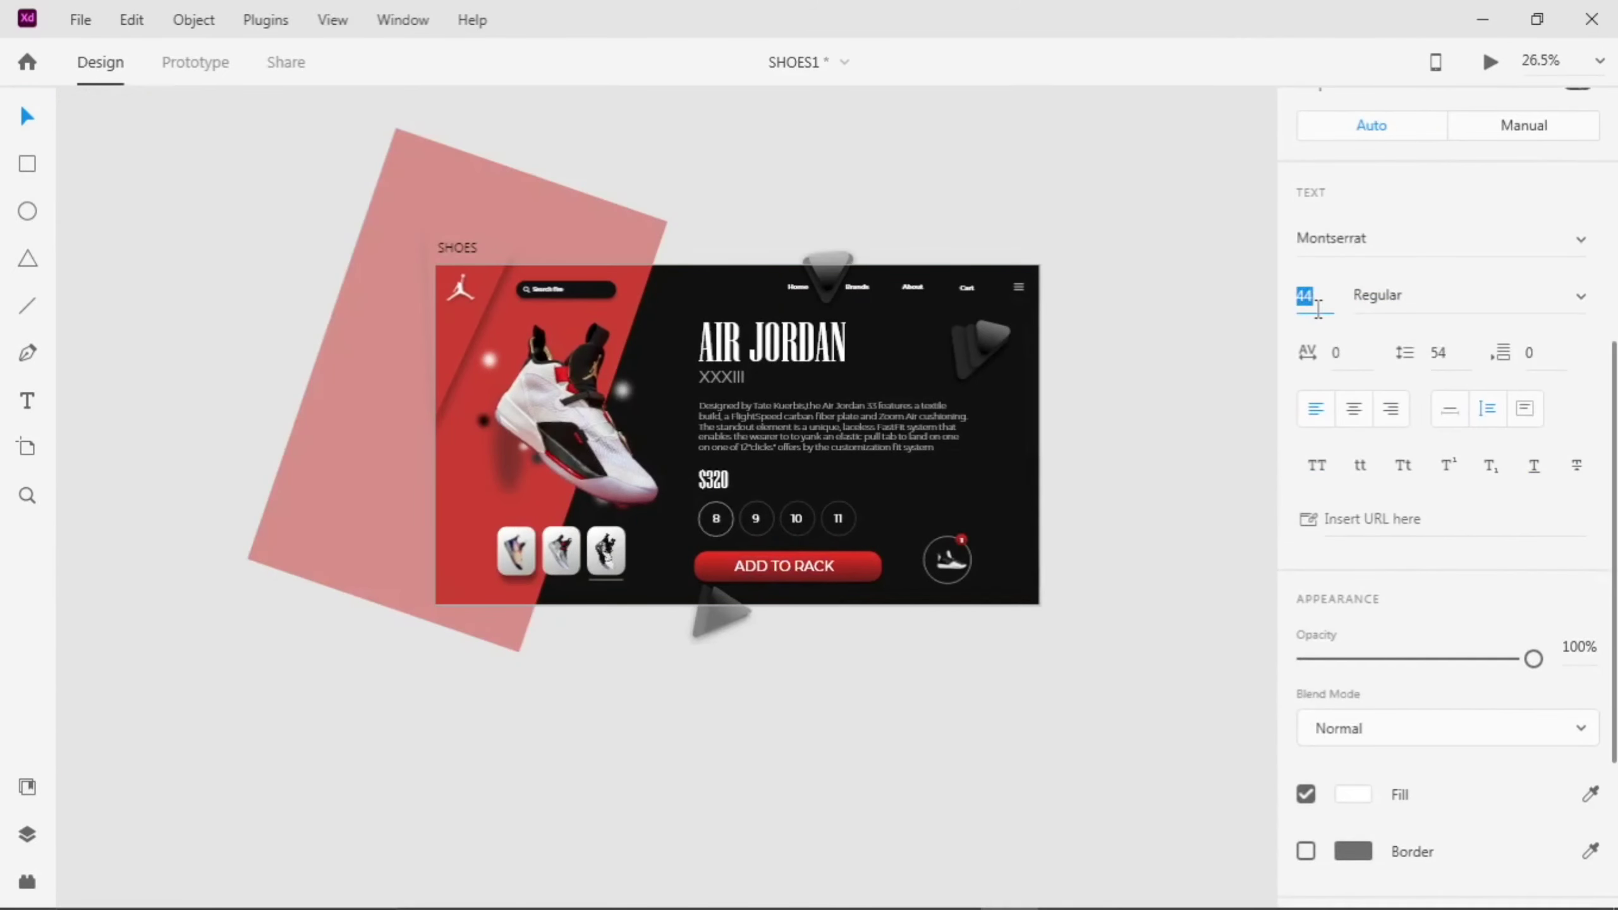
pyautogui.scroll(3, 902, 546)
pyautogui.keyDown('shift'); pyautogui.click(902, 546); pyautogui.keyUp('shift')
pyautogui.scroll(-3, 1071, 343)
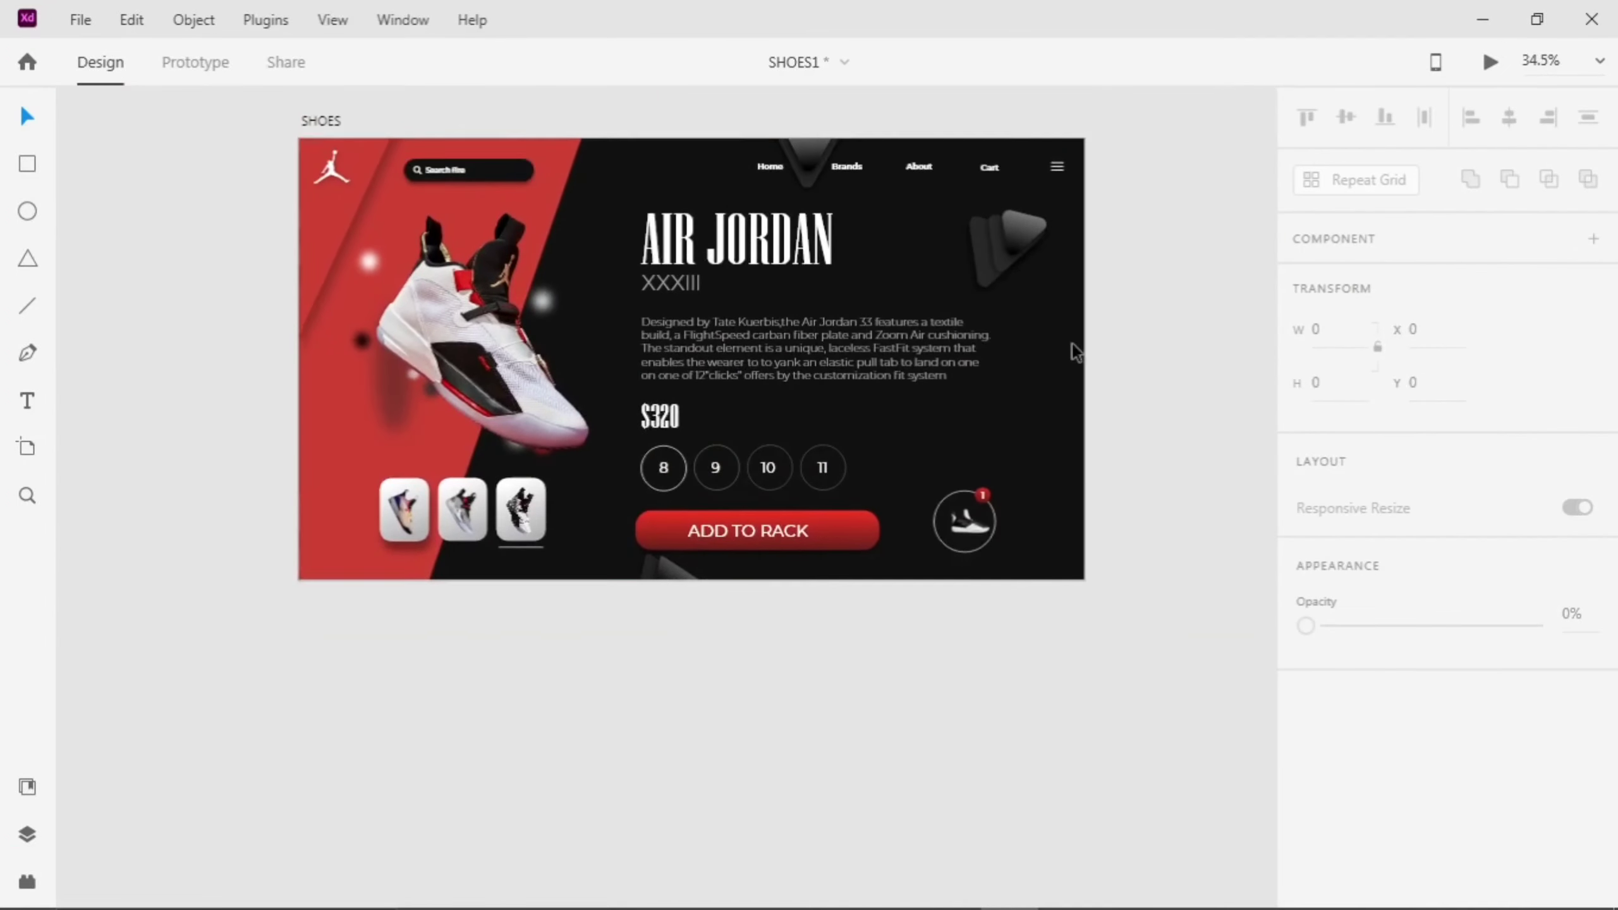
pyautogui.scroll(1, 1059, 355)
pyautogui.hotkey('ctrl', 'g')
# - Darken the button's drop shadow and make its linear gradient fill a more vivid red
pyautogui.scroll(-5, 1357, 567)
pyautogui.click(1351, 695)
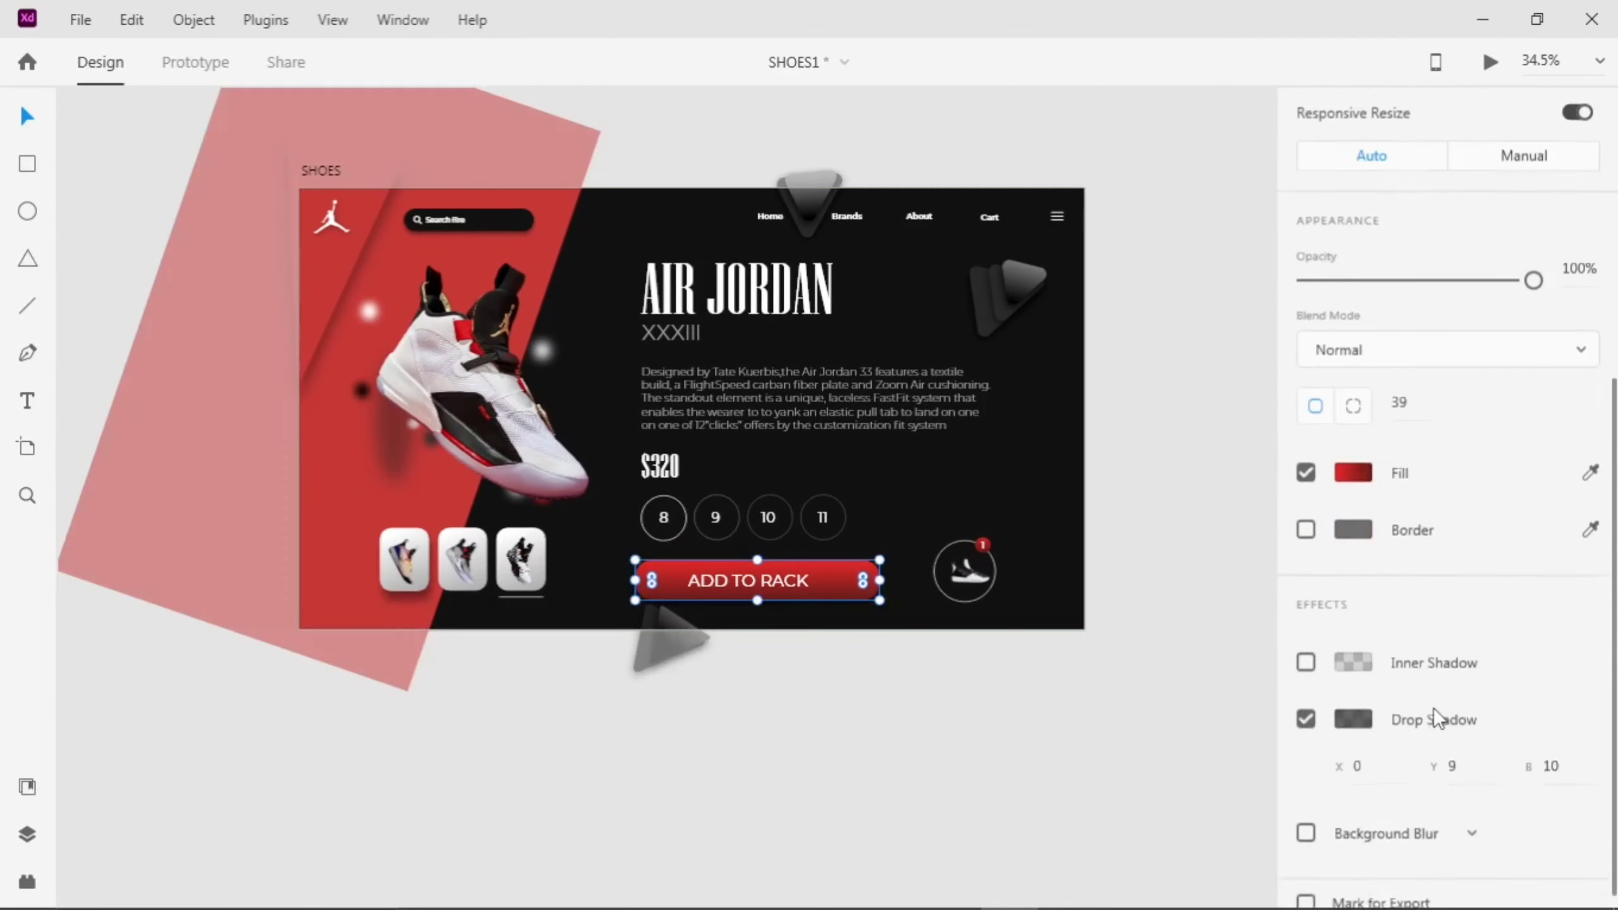
pyautogui.click(1353, 450)
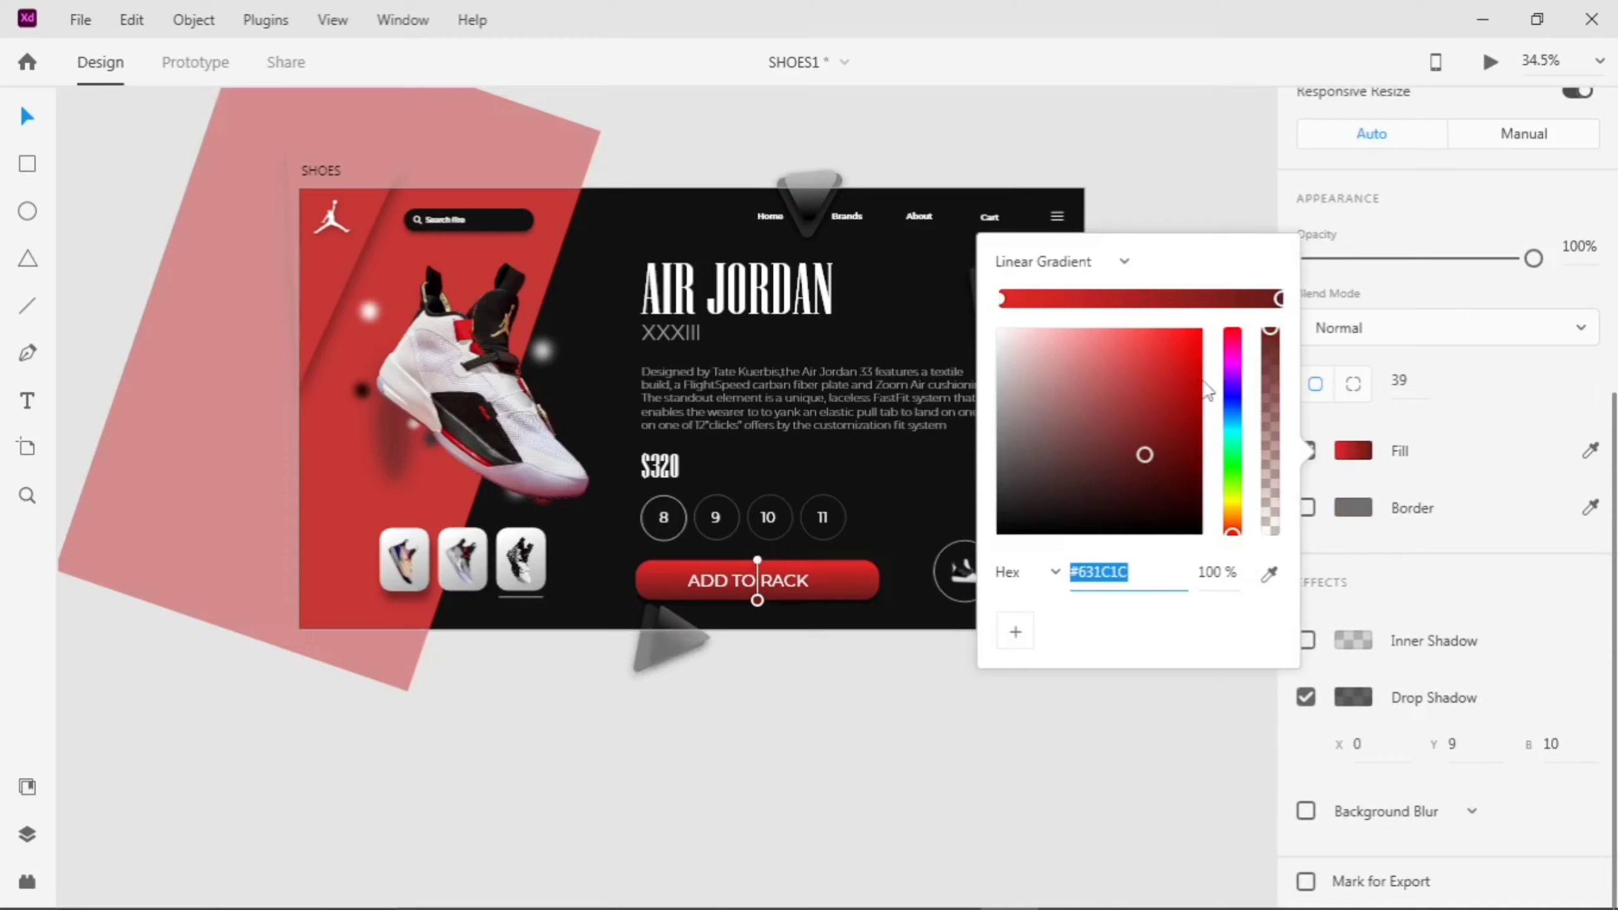
pyautogui.moveTo(1166, 349); pyautogui.dragTo(1190, 348)
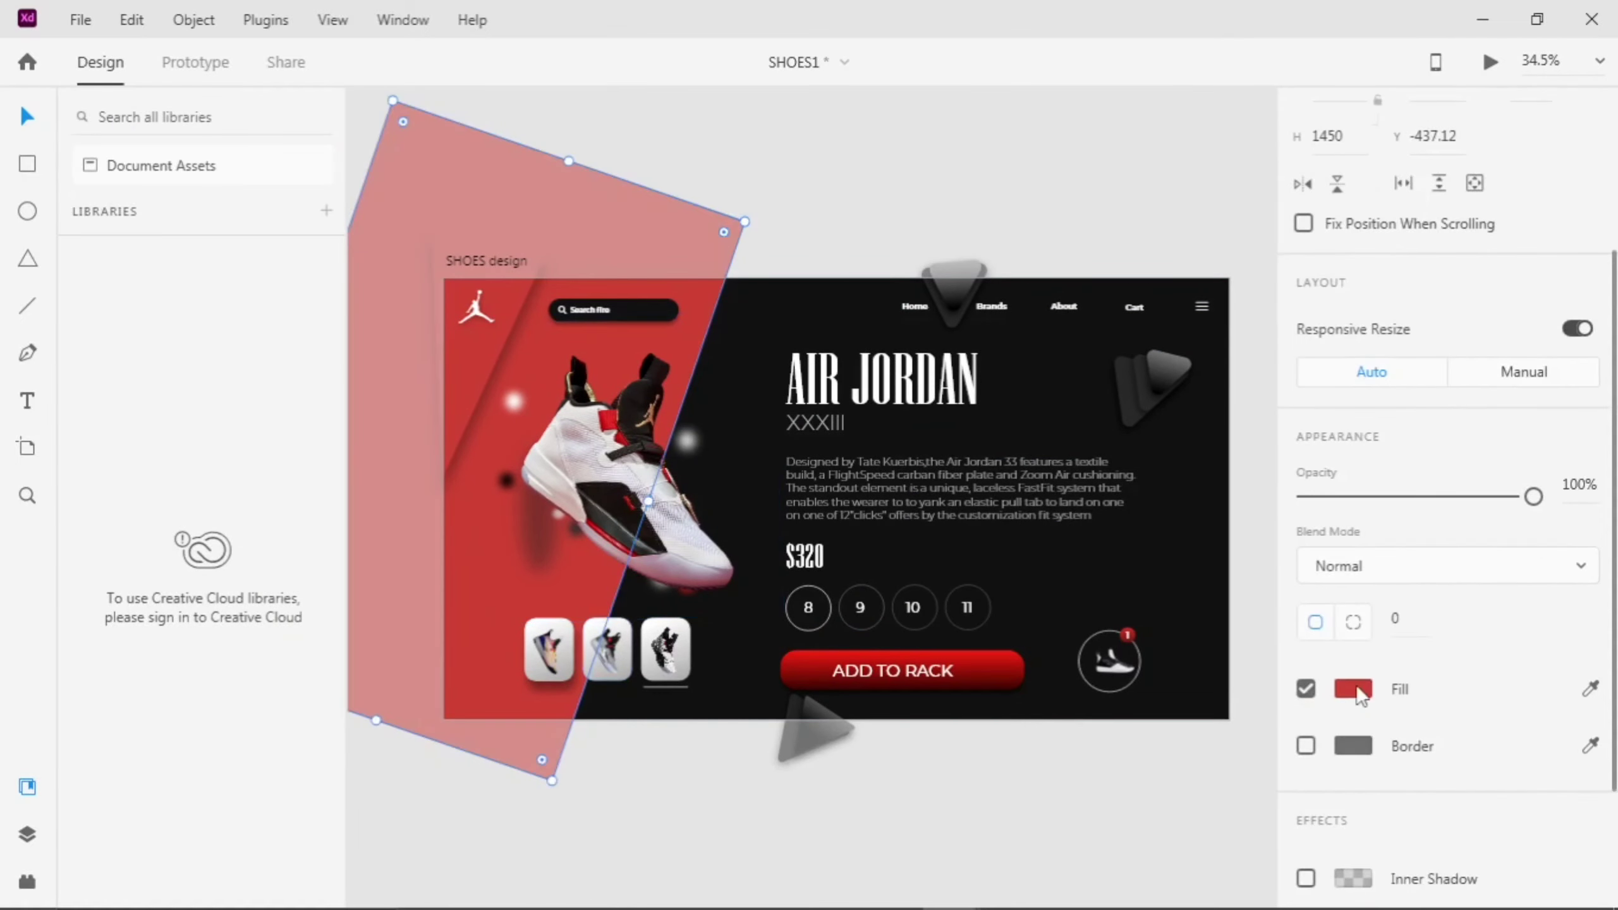
# - Recolour the large slanted rectangle and the triangle behind the Jordan logo to a brighter, more saturated red
pyautogui.click(461, 376)
pyautogui.click(462, 380)
pyautogui.click(1353, 689)
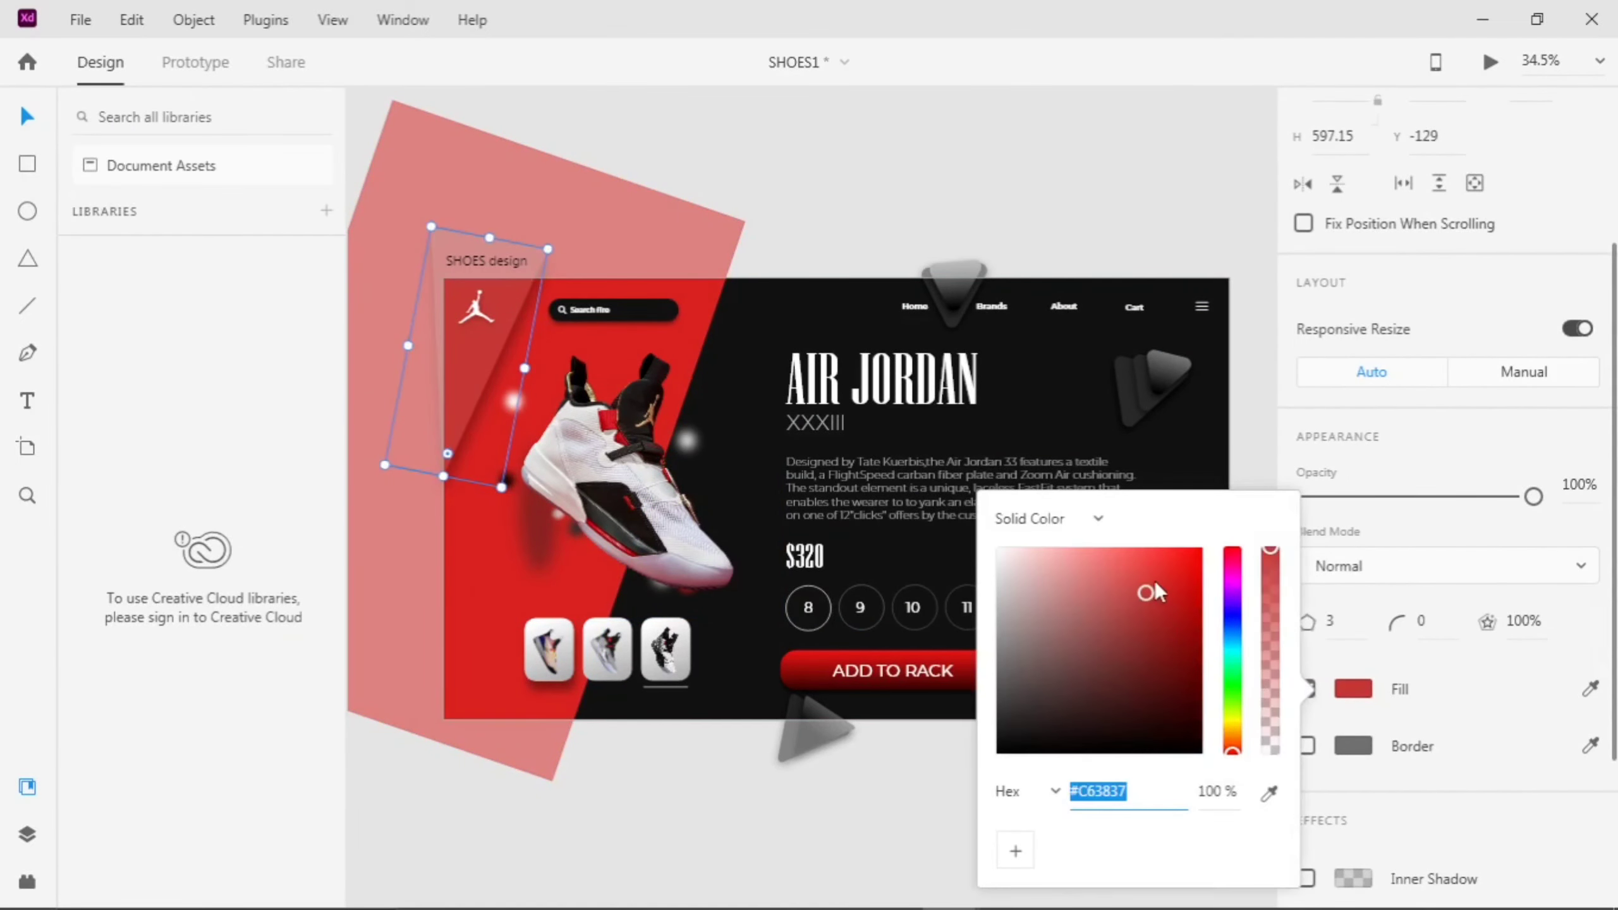
pyautogui.moveTo(1148, 582); pyautogui.dragTo(1166, 571)
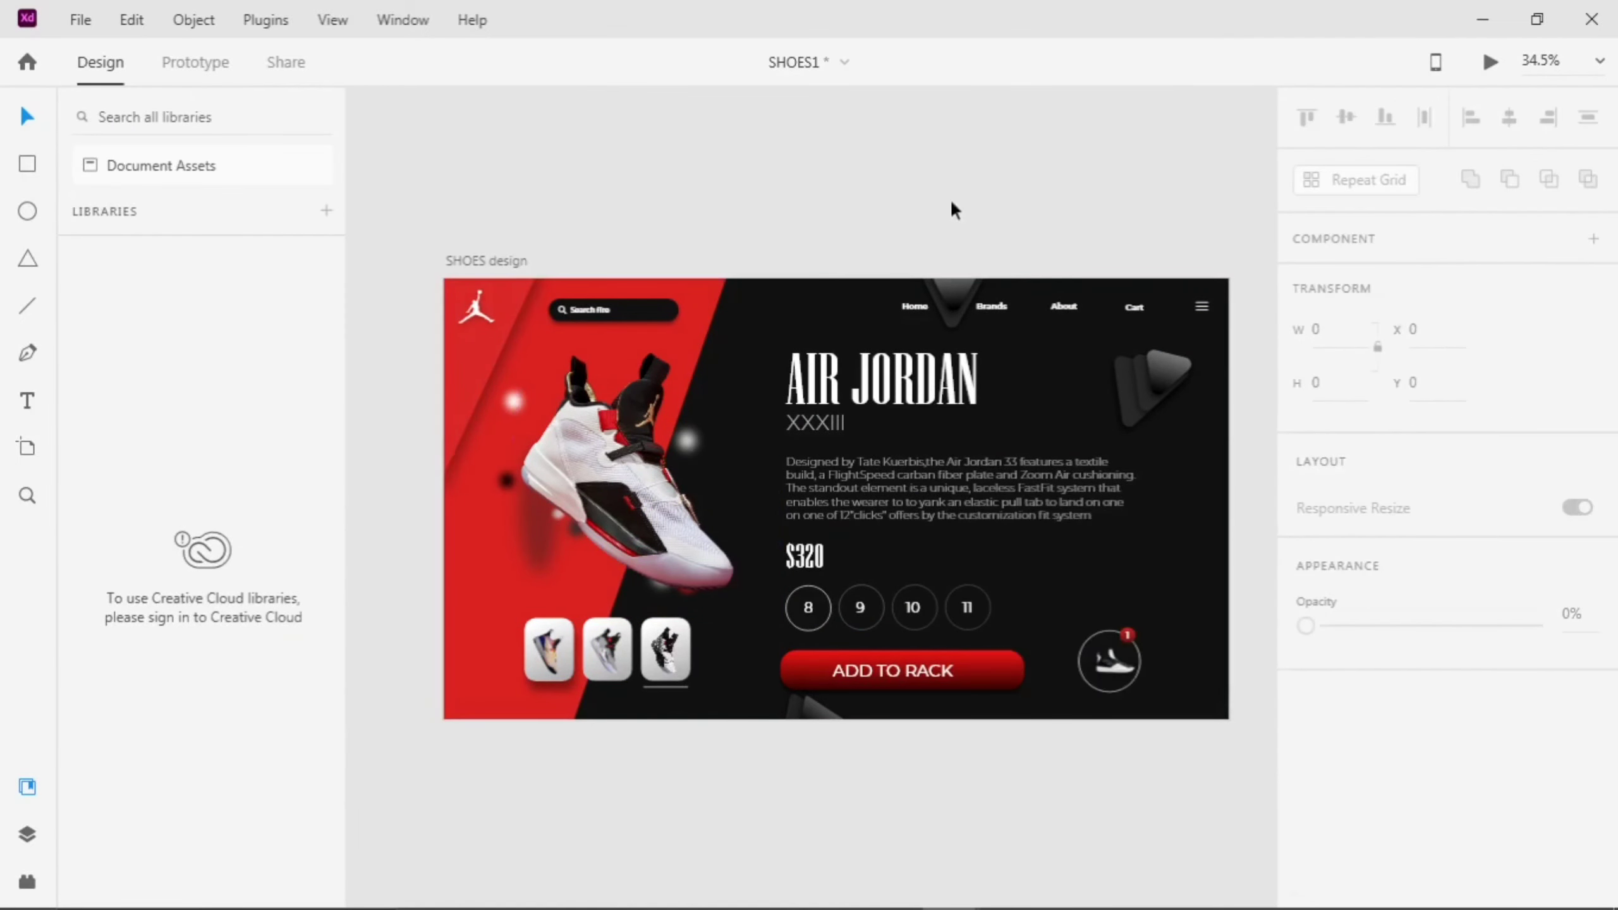
pyautogui.click(31, 787)
# - Nudge the small shoe slightly to the left so it sits centered inside the cart circle
pyautogui.scroll(3, 336, 663)
pyautogui.scroll(-2, 335, 663)
pyautogui.hscroll(-1, 336, 663)
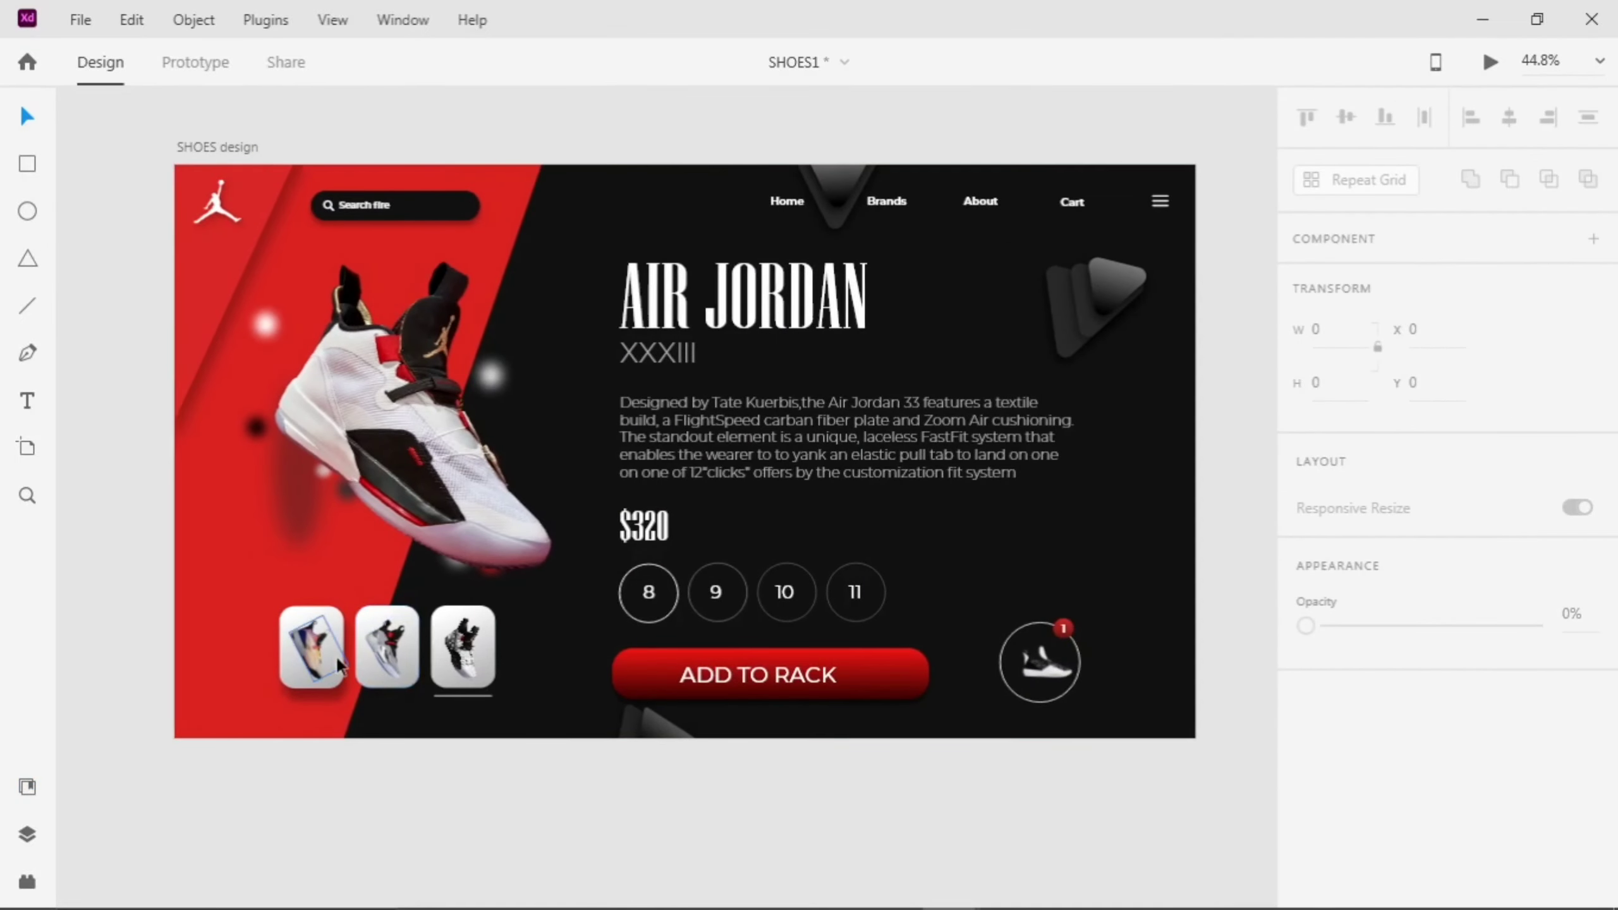
pyautogui.scroll(6, 1045, 664)
pyautogui.click(1025, 605)
pyautogui.moveTo(1024, 604); pyautogui.dragTo(1010, 604)
pyautogui.scroll(-5, 1032, 600)
pyautogui.hscroll(-3, 711, 602)
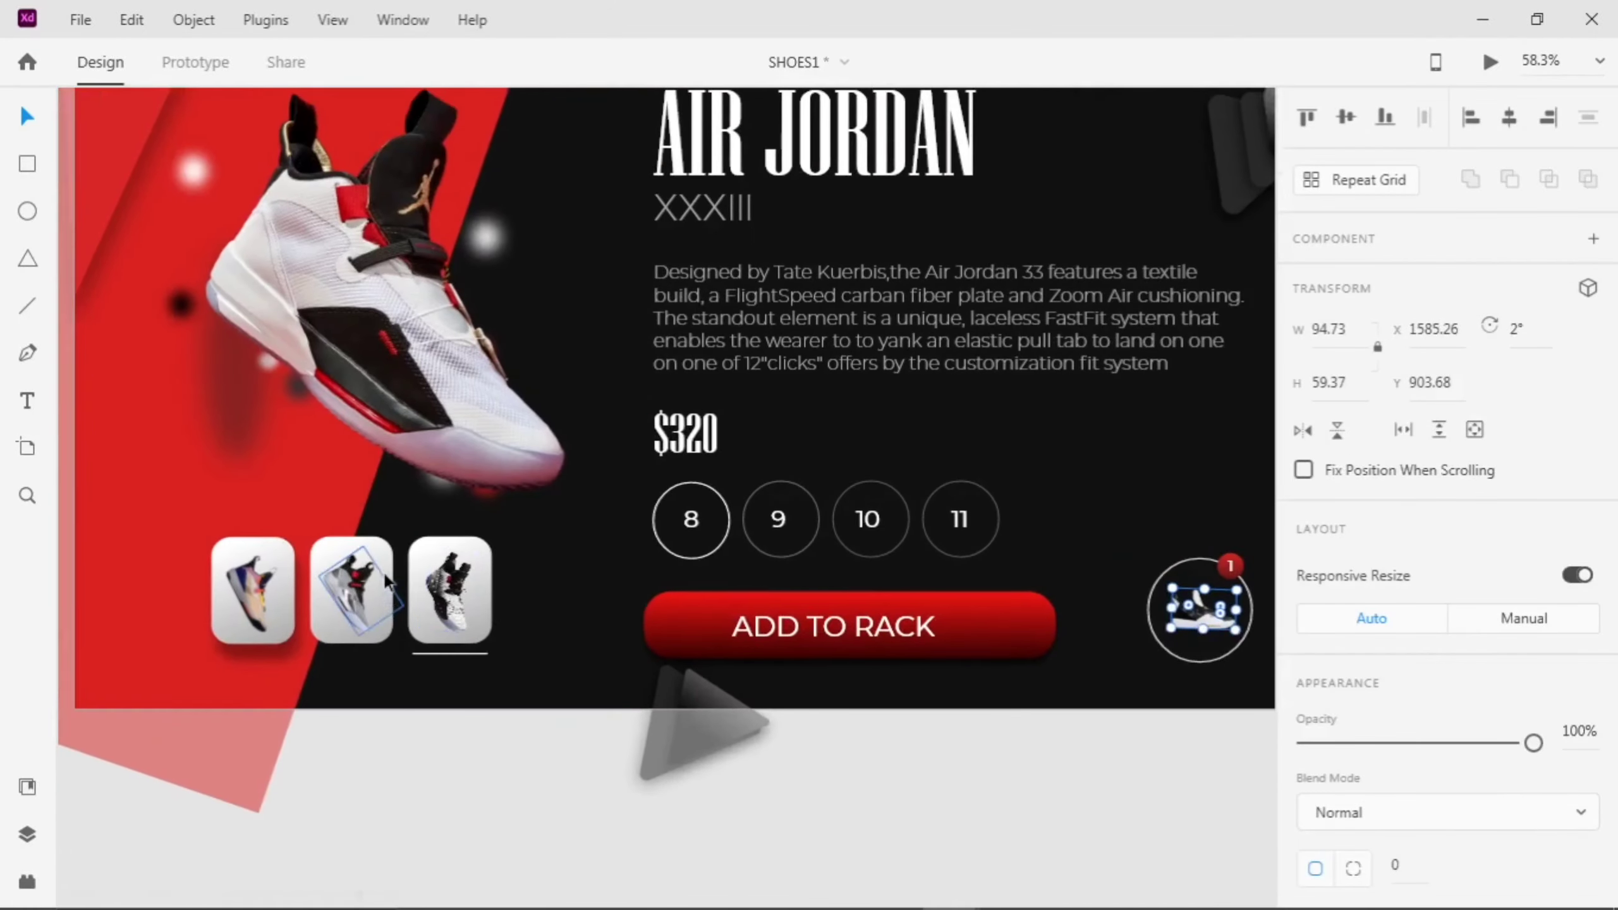
# - Make a smaller copy of the white hero shoe and delete the old shoe from the third thumbnail card
pyautogui.moveTo(407, 274); pyautogui.dragTo(518, 481)
pyautogui.moveTo(785, 733); pyautogui.dragTo(507, 483)
pyautogui.click(478, 590)
pyautogui.press('Delete')
# - Shrink the copied white shoe to about 134 by 134, rotate it to 10° and center it on the third thumbnail card
pyautogui.moveTo(414, 383); pyautogui.dragTo(496, 582)
pyautogui.moveTo(589, 683); pyautogui.dragTo(524, 582)
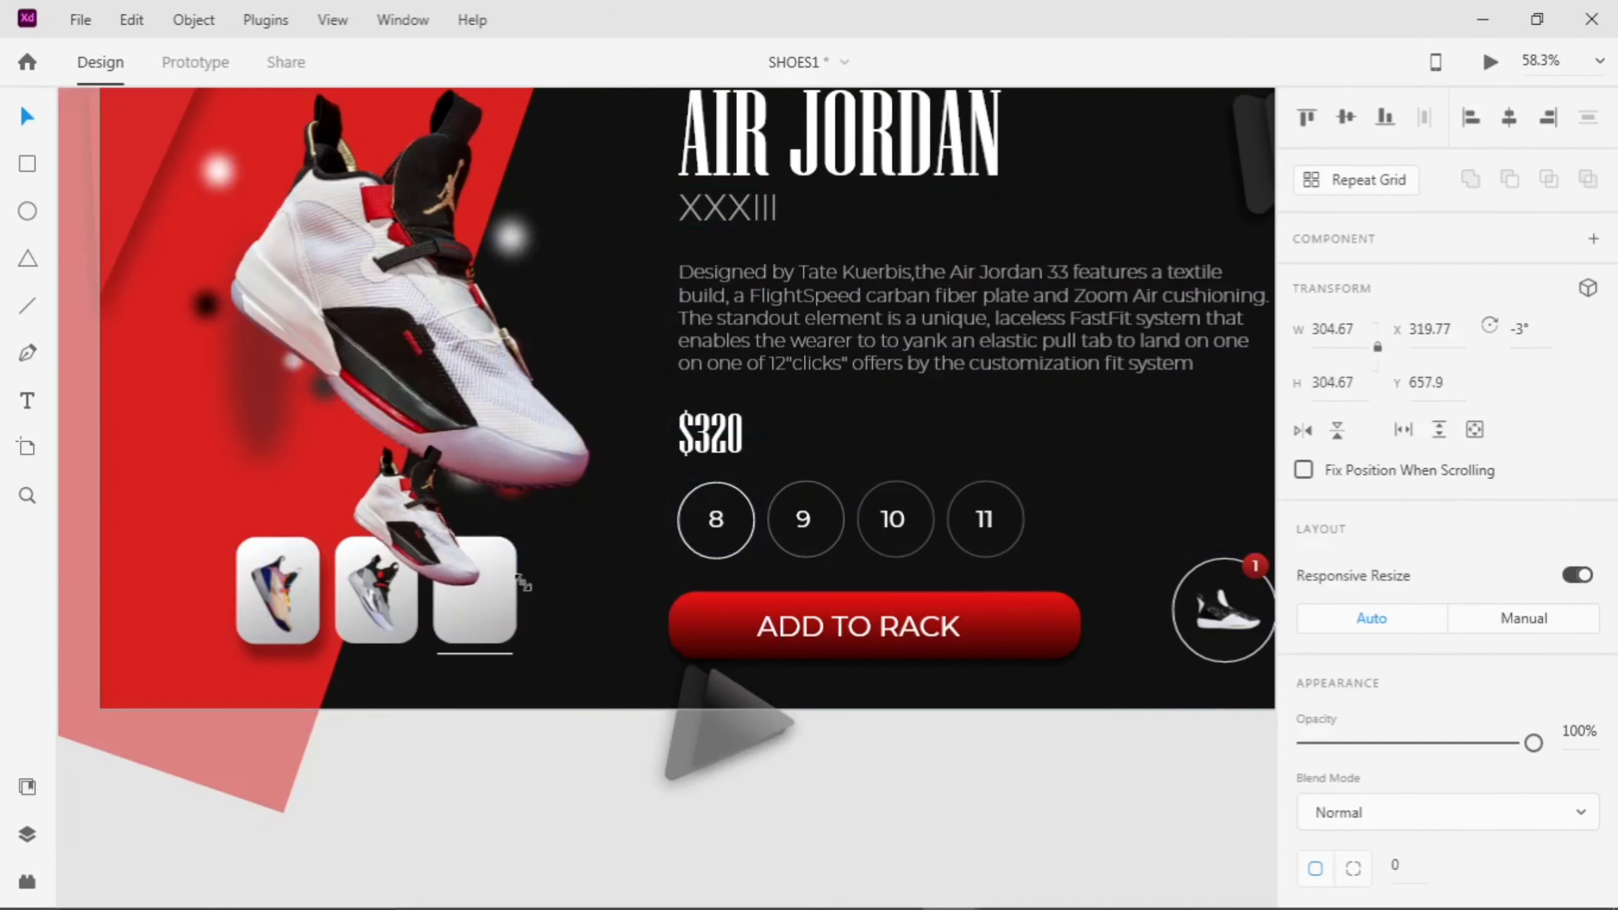
pyautogui.moveTo(408, 538); pyautogui.dragTo(410, 604)
pyautogui.scroll(4, 410, 604)
pyautogui.moveTo(551, 713); pyautogui.dragTo(482, 677)
pyautogui.moveTo(489, 685); pyautogui.dragTo(433, 725)
pyautogui.moveTo(397, 547); pyautogui.dragTo(591, 586)
pyautogui.moveTo(631, 718); pyautogui.dragTo(633, 683)
pyautogui.moveTo(560, 593); pyautogui.dragTo(565, 602)
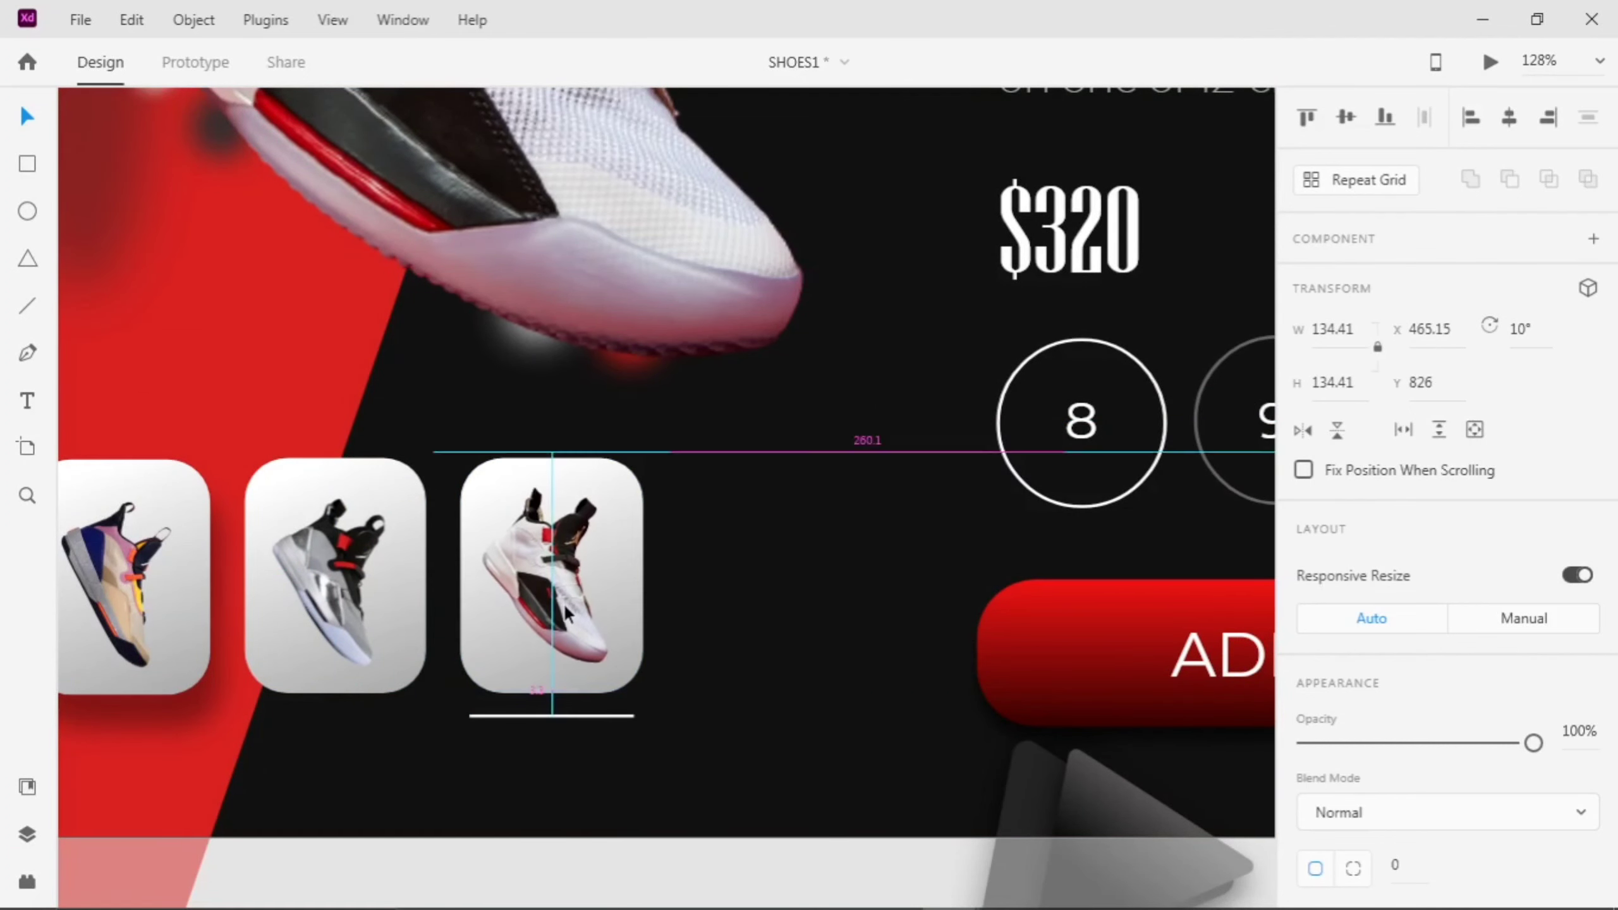
# - Rotate the second card's shoe to 47° and the first card's shoe to 46°
pyautogui.click(337, 589)
pyautogui.moveTo(350, 686); pyautogui.dragTo(367, 686)
pyautogui.hscroll(-2, 256, 627)
pyautogui.click(256, 626)
pyautogui.moveTo(222, 692); pyautogui.dragTo(255, 695)
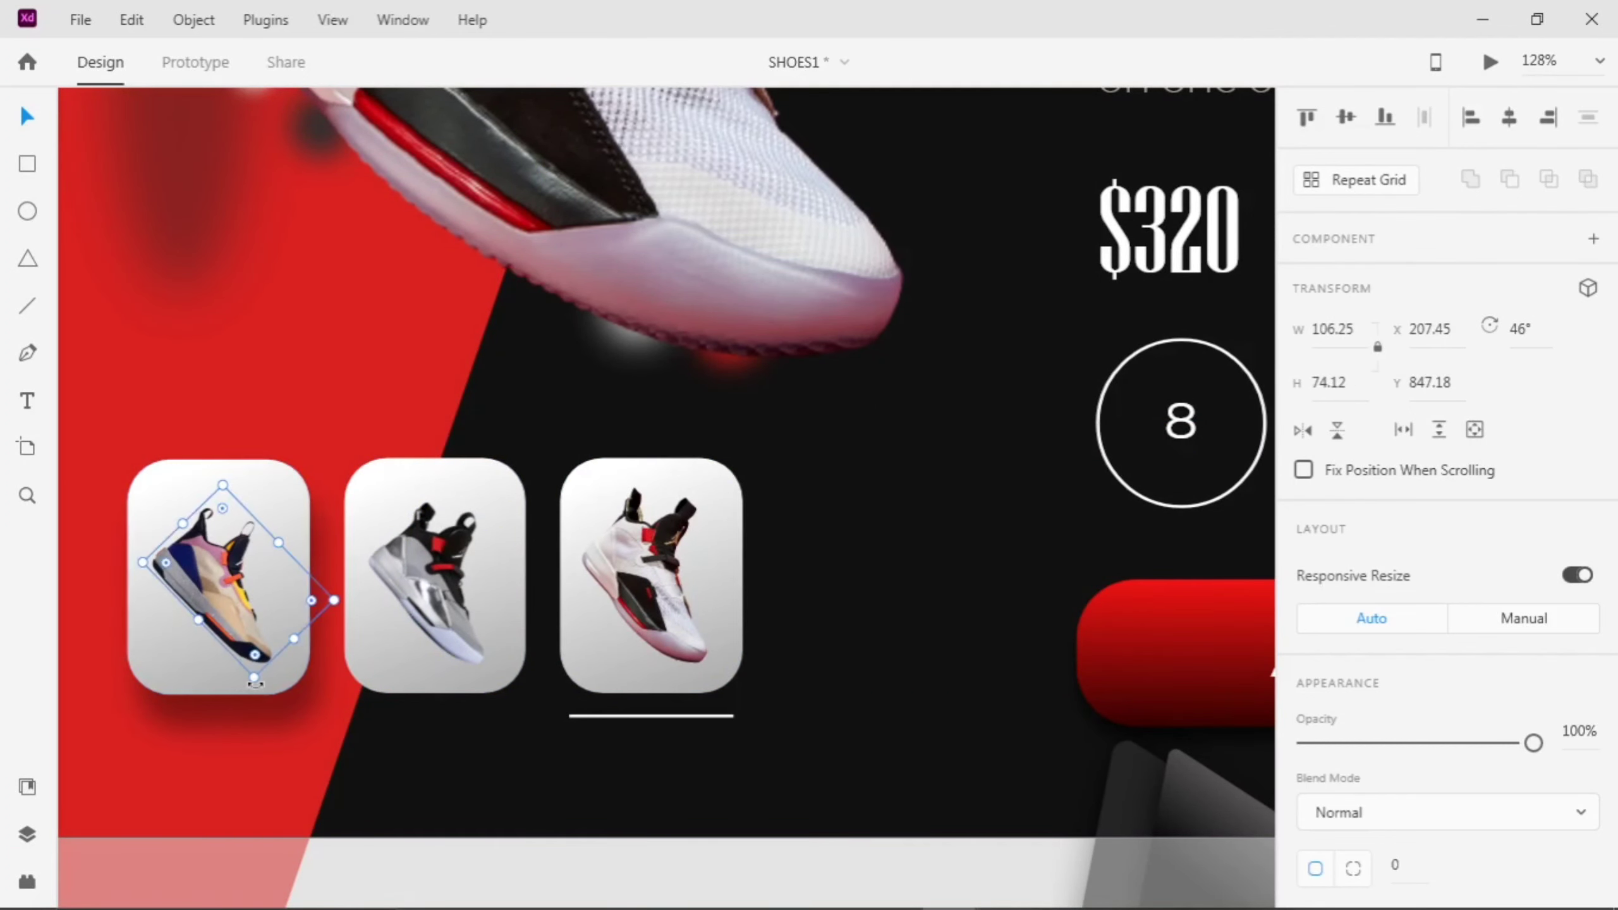
# - Move the grey shoe so it is centered within the second thumbnail card
pyautogui.scroll(-2, 494, 671)
pyautogui.click(567, 616)
pyautogui.moveTo(566, 617); pyautogui.dragTo(533, 602)
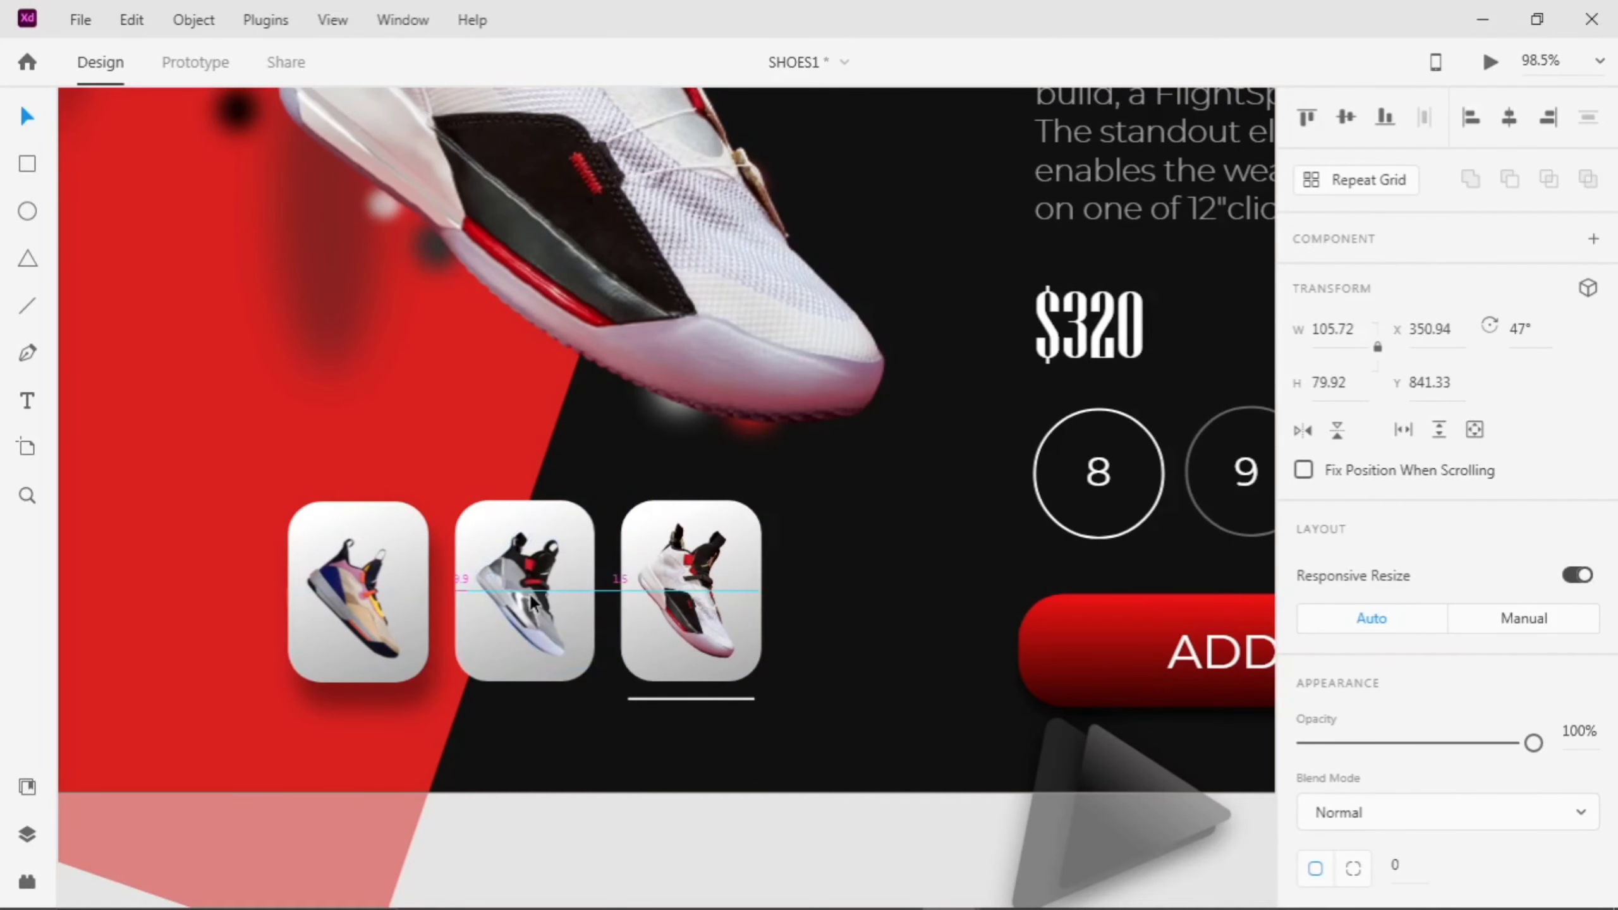
pyautogui.click(815, 538)
# - Preview the complete shoe landing page in a maximized preview window
pyautogui.scroll(-4, 816, 539)
pyautogui.hscroll(2, 815, 538)
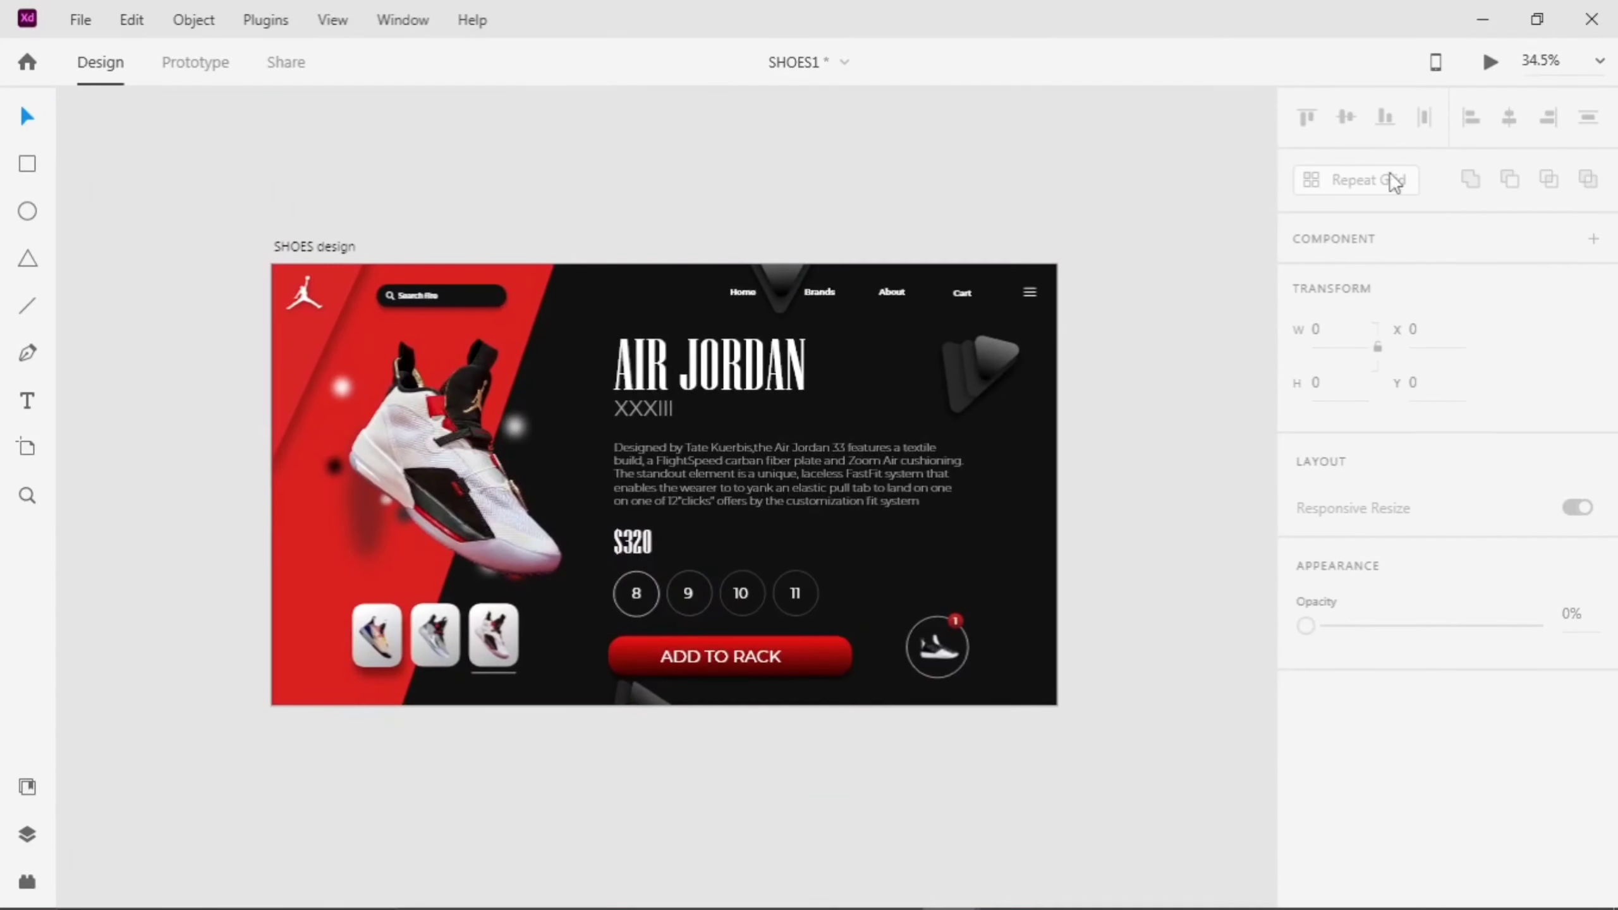
pyautogui.click(1490, 64)
pyautogui.click(1527, 20)
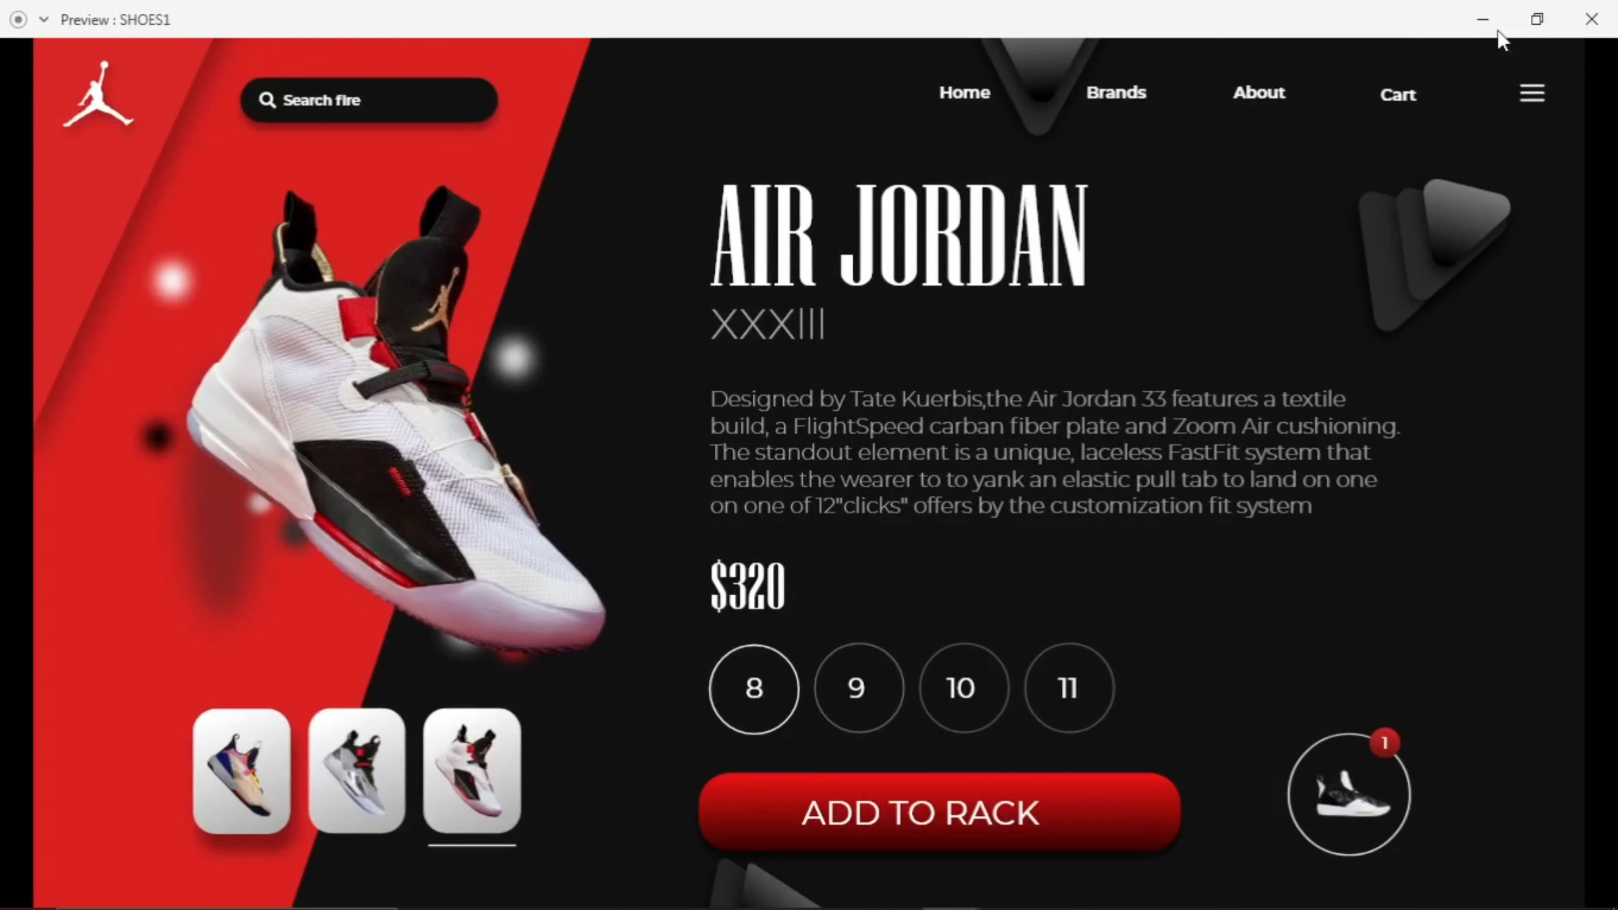